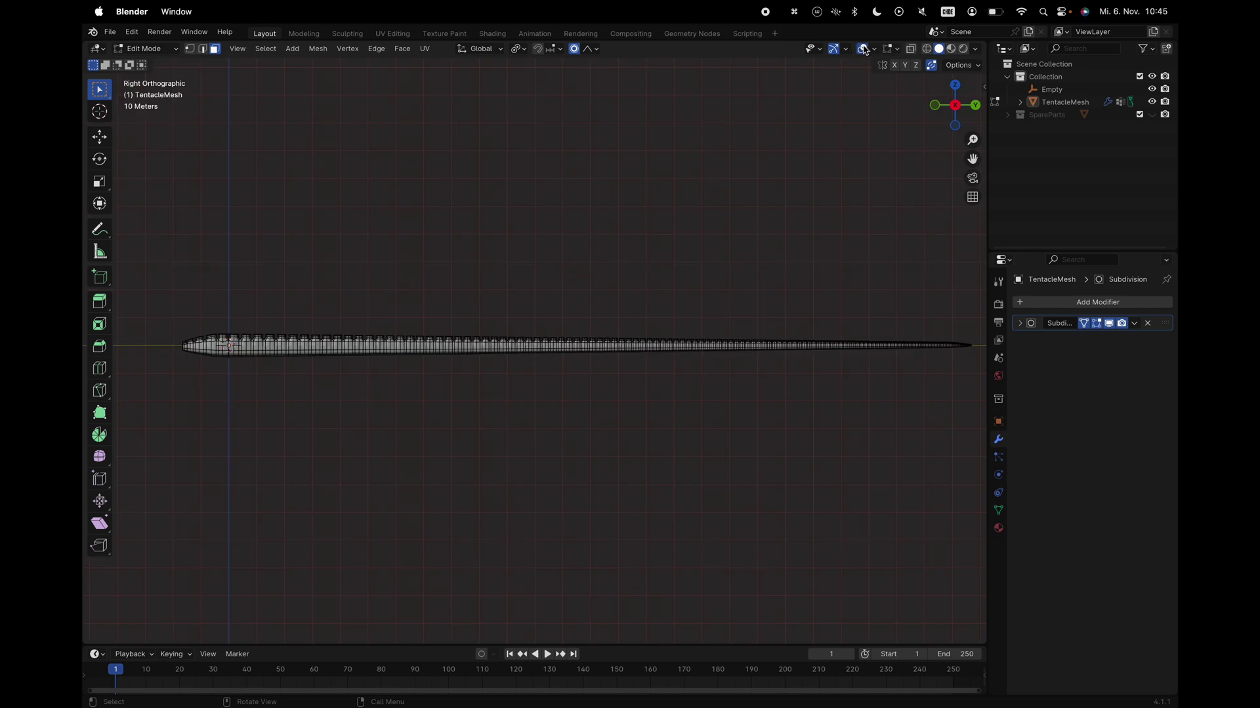
Open the "A Tentacle" product page in the browser shop and look over its description
key("ctrl+Tab")
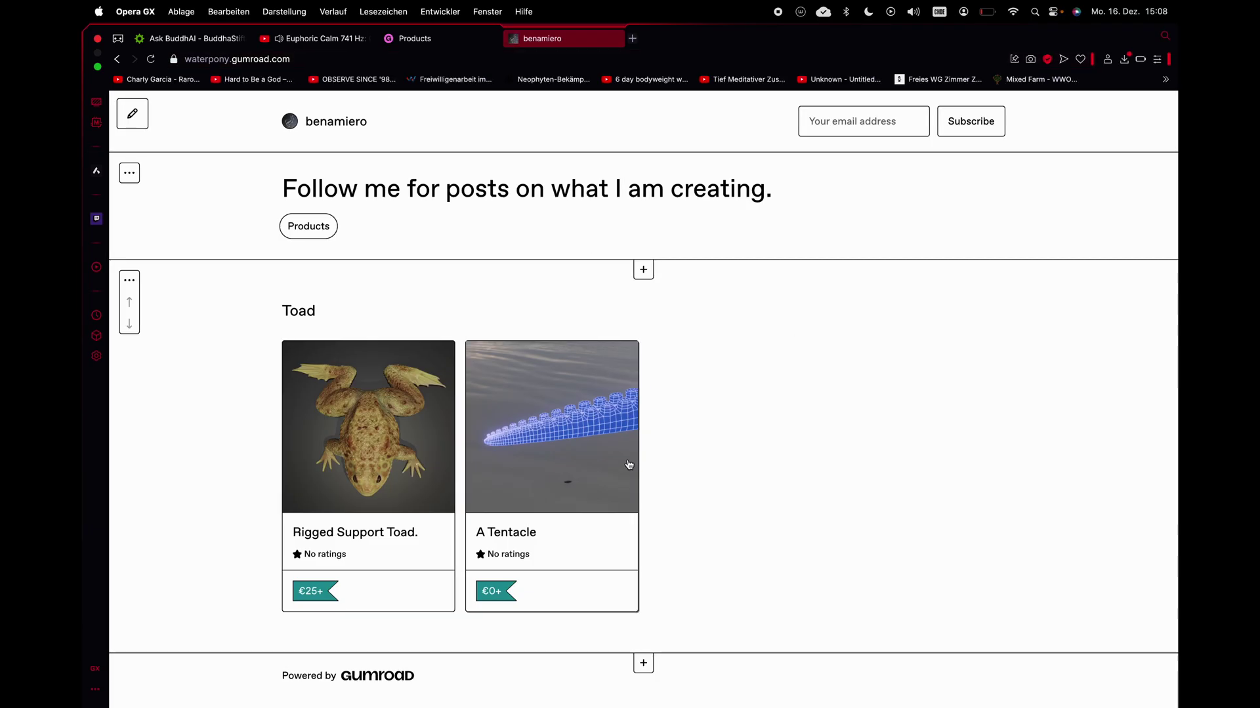
left_click(628, 464)
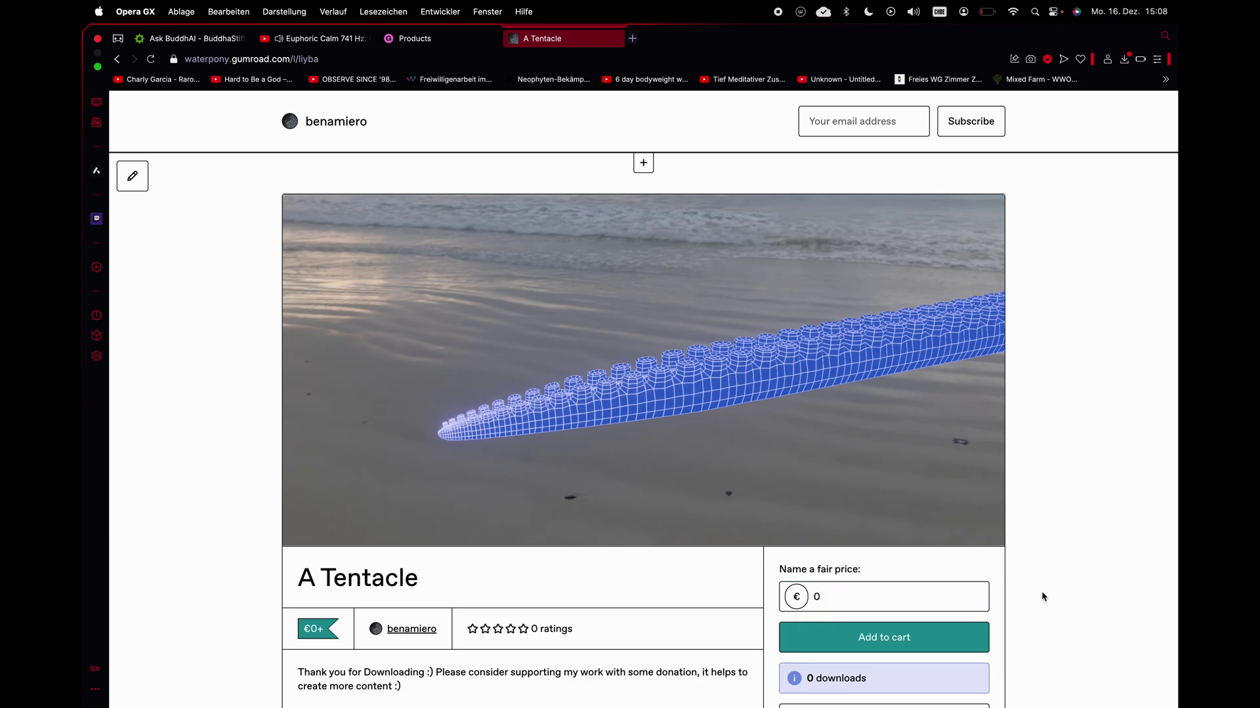
scroll(891, 564, "down", 1)
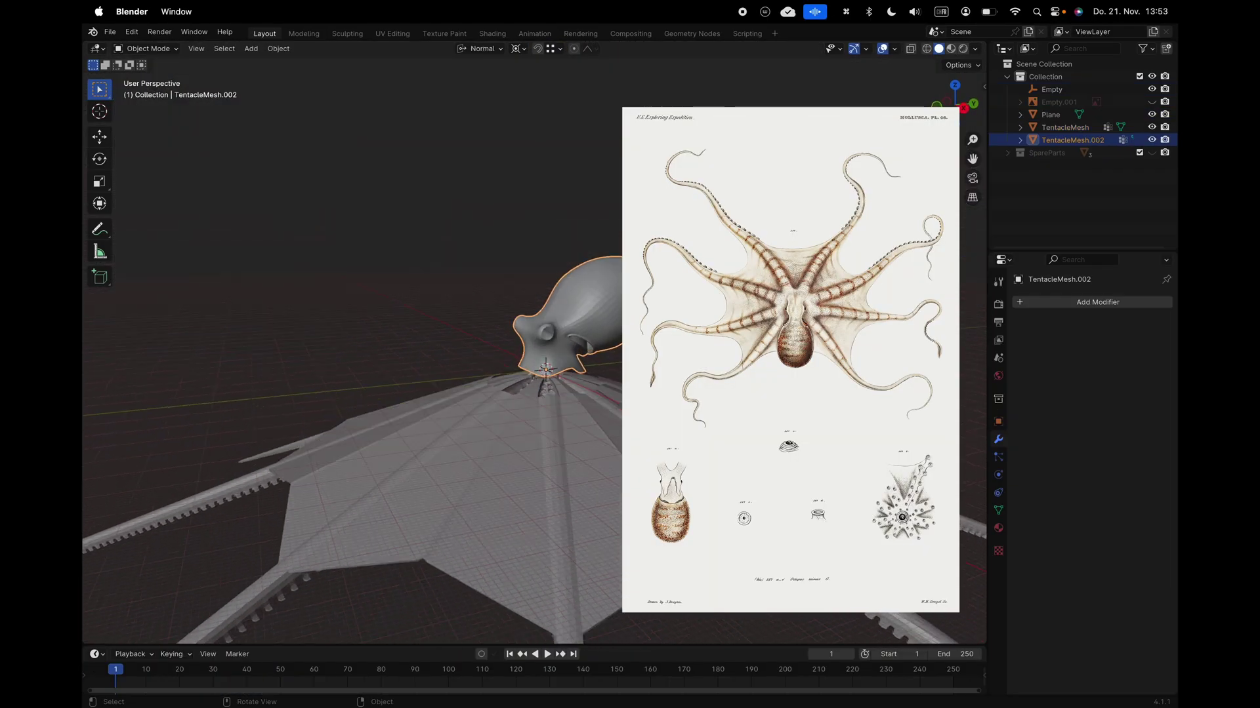
Enlarge the octopus head by a factor of about 1.28 in side view and adjust its scale again in top view
left_click(963, 107)
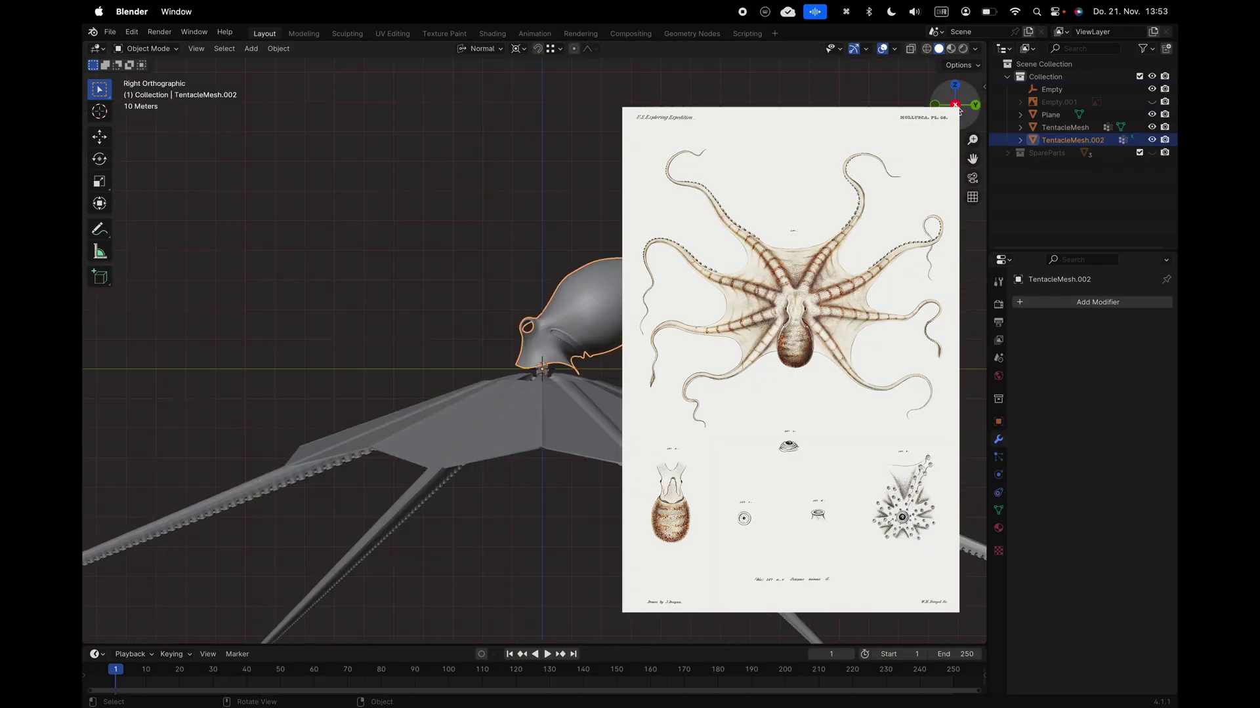
key("s")
left_click(918, 144)
left_click(954, 84)
key("s")
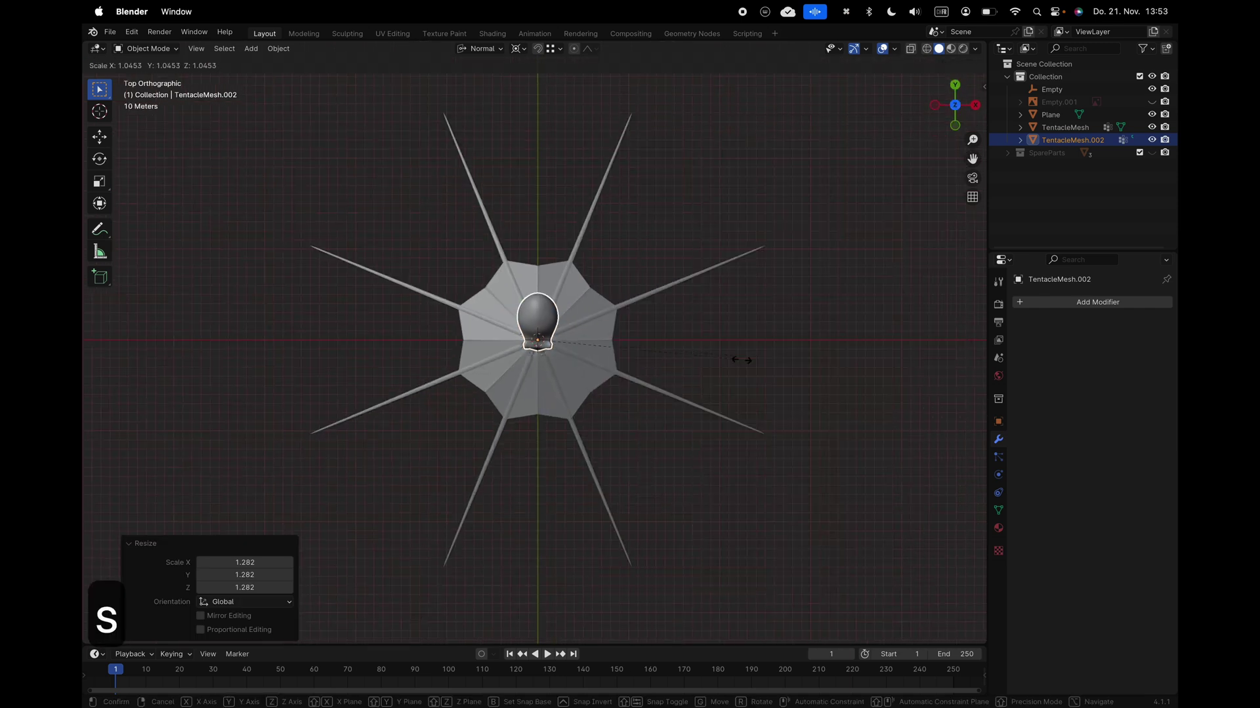
left_click(754, 350)
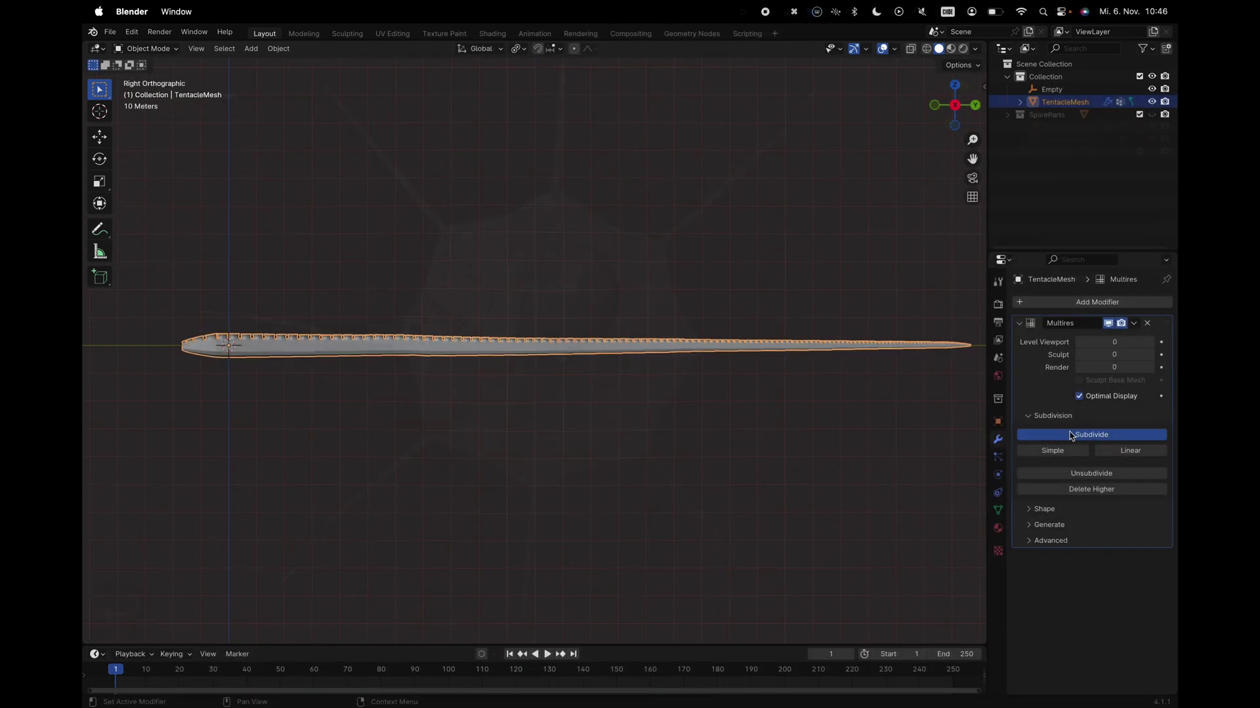
Subdivide the tentacle's Multires modifier once and enter Edit Mode at the thick end of the tentacle
left_click(1071, 436)
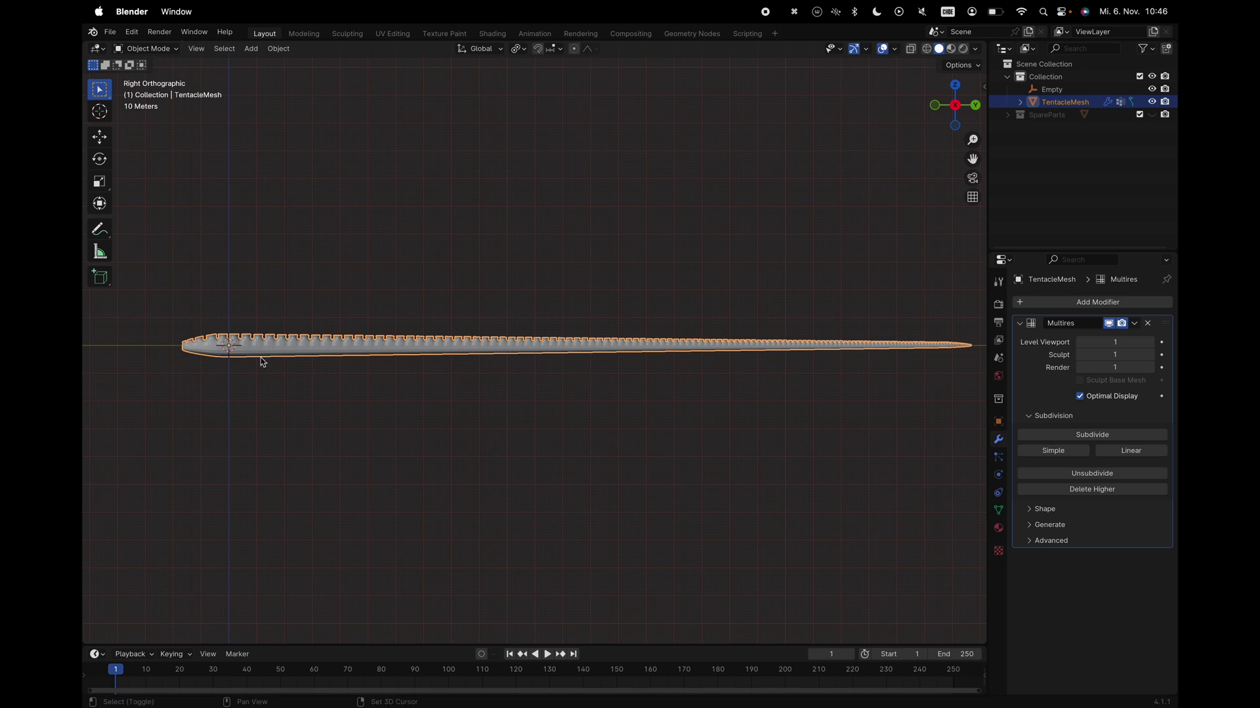
key("shift+b")
left_click_drag(153, 320, 290, 374)
key("ctrl+Tab")
key("ctrl+Tab")
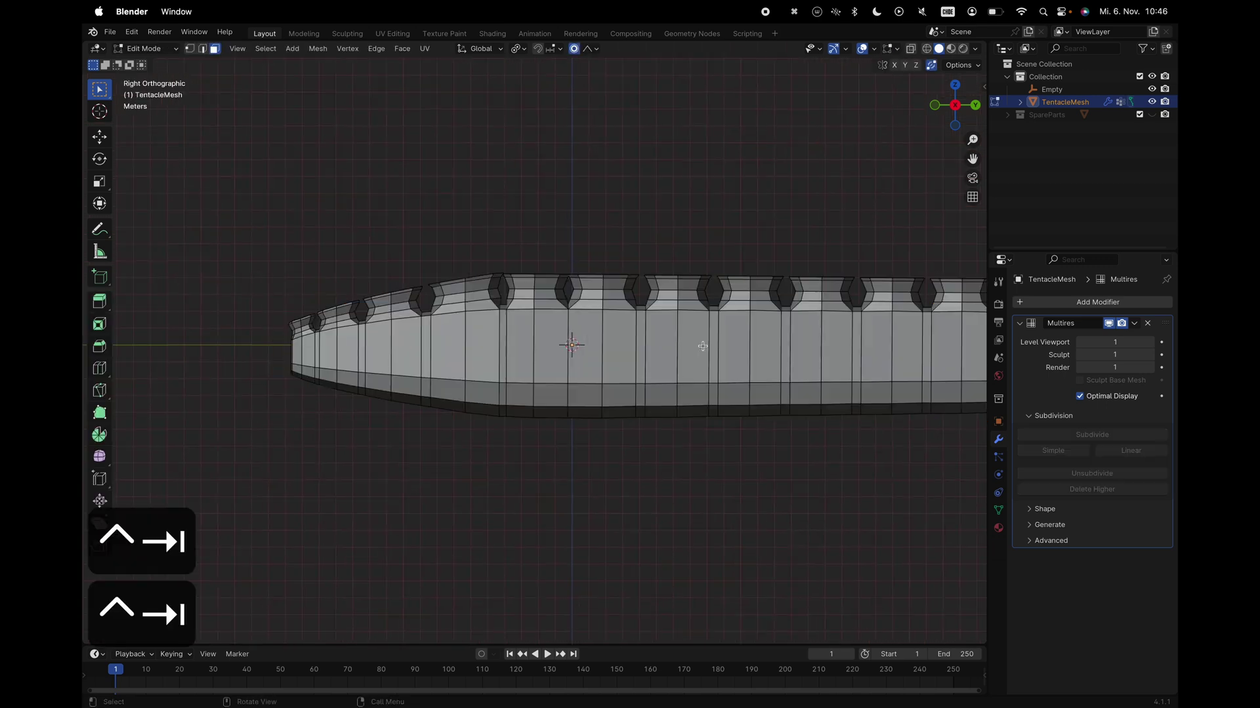
Move the whole tentacle mesh about 17.57 m along Y and about 0.49 m up along Z
key("a")
key("g")
key("y")
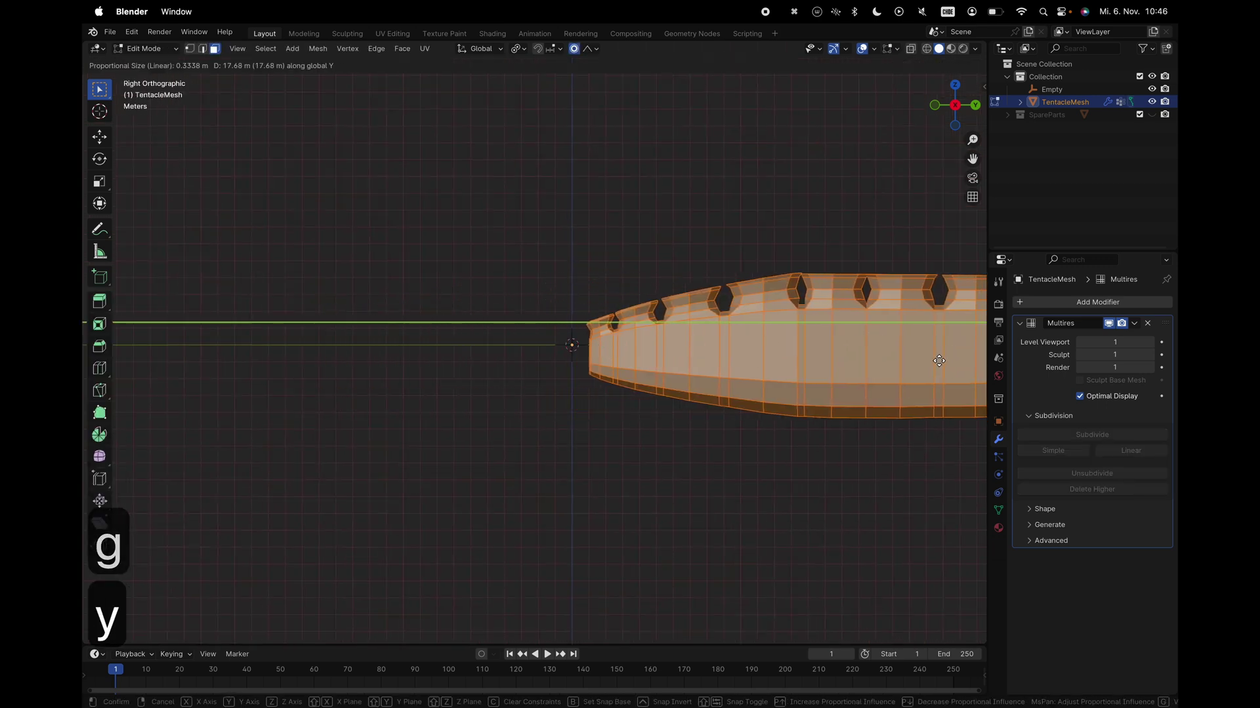
left_click(936, 360)
key("g")
key("z")
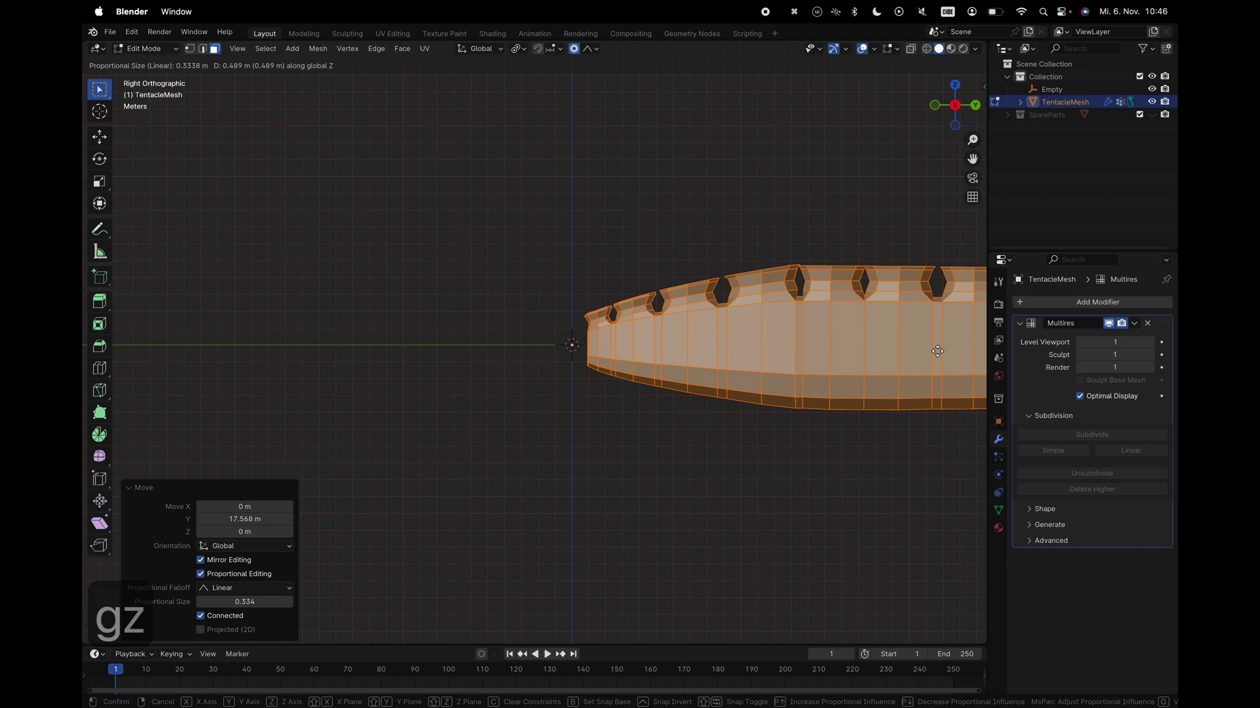
left_click(936, 351)
Select the open edge loop at the tentacle's end near the origin and turn off proportional editing
key("shift+b")
left_click_drag(553, 331, 663, 406)
key("2")
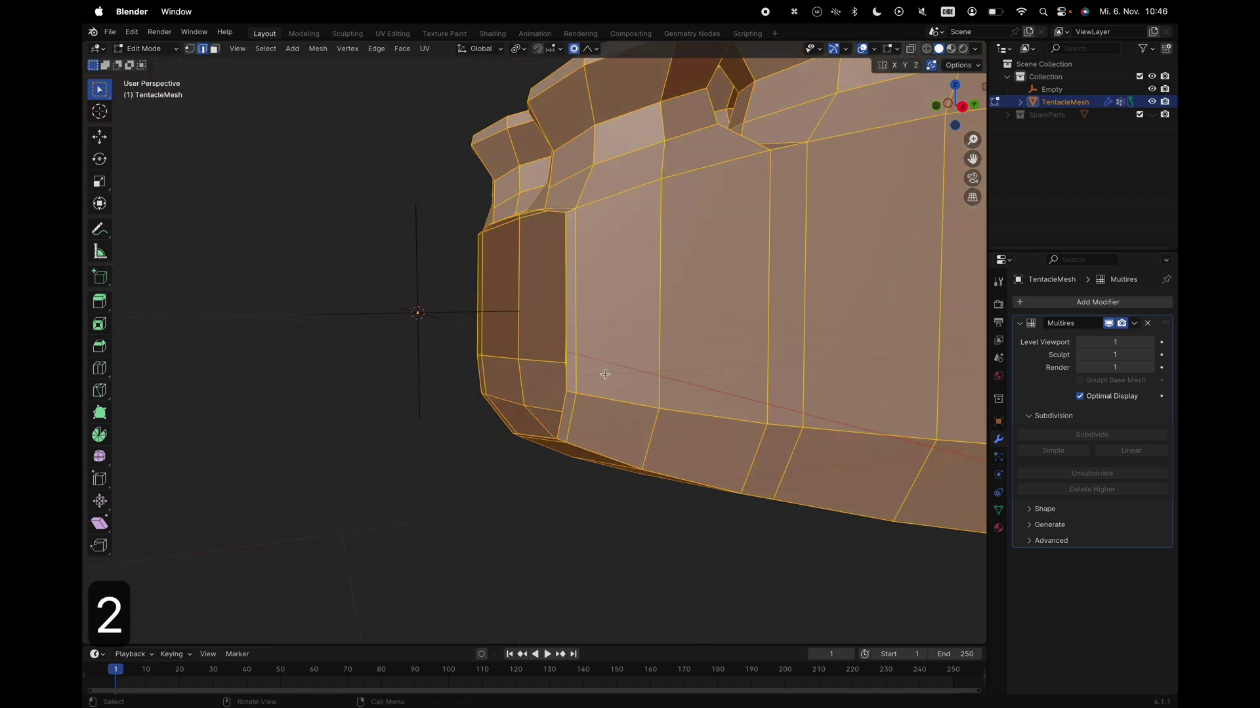
left_click(565, 320)
left_click(565, 319, "alt")
key("o")
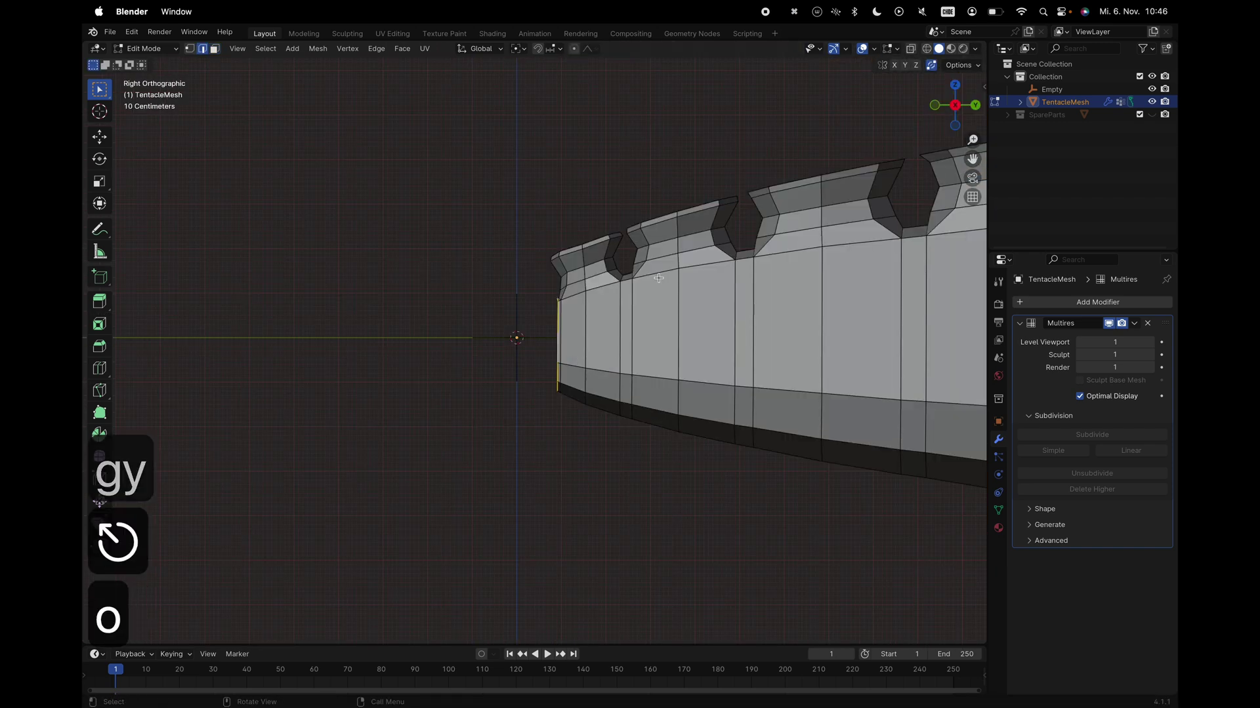
Move the selected end loop along Y to the origin and scale it down to a narrow tip
key("g")
key("y")
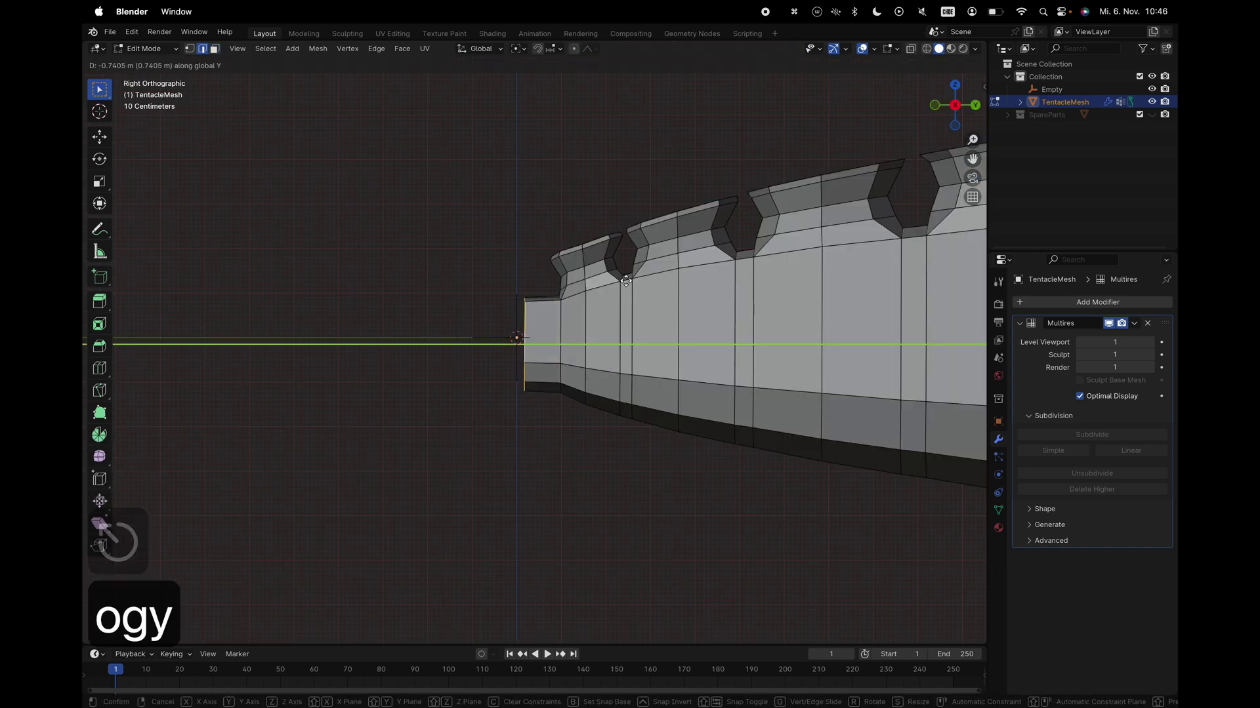
left_click(618, 280)
key("s")
middle_click_drag(618, 280, 545, 285)
left_click(548, 287)
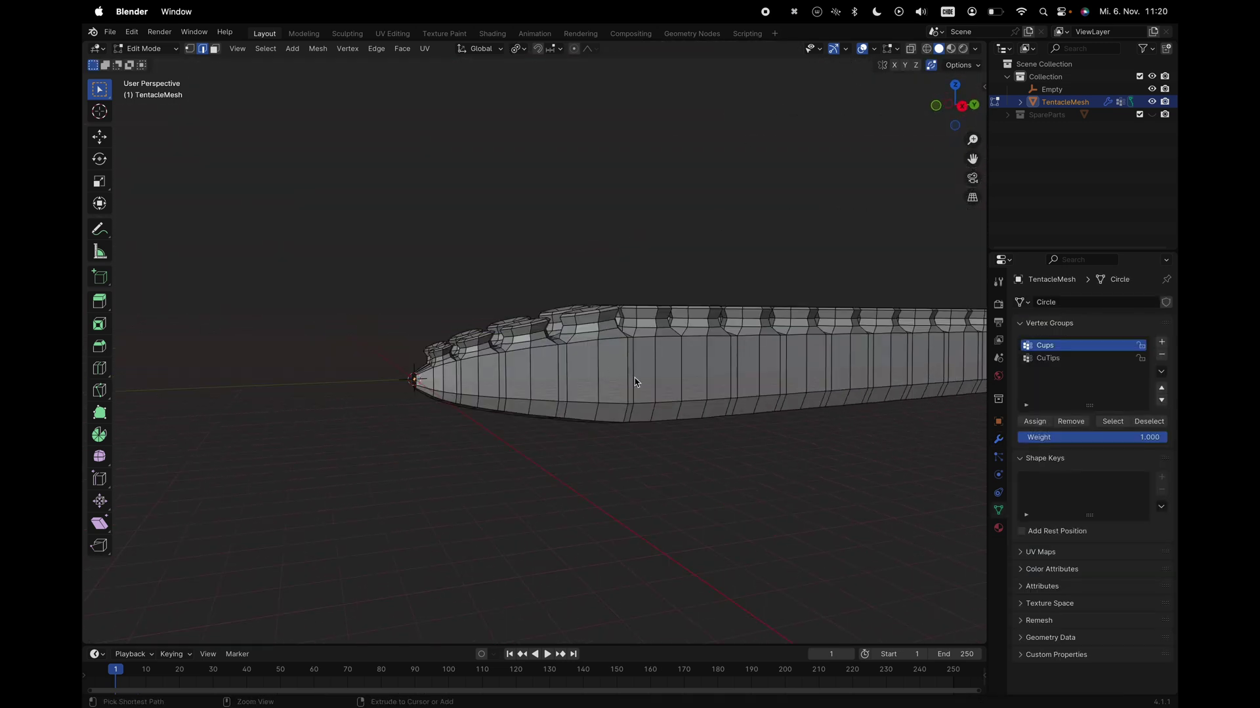
Add centred lengthwise loop cuts along the side and underside of the tentacle
key("super+r")
left_click(633, 365)
right_click(633, 366)
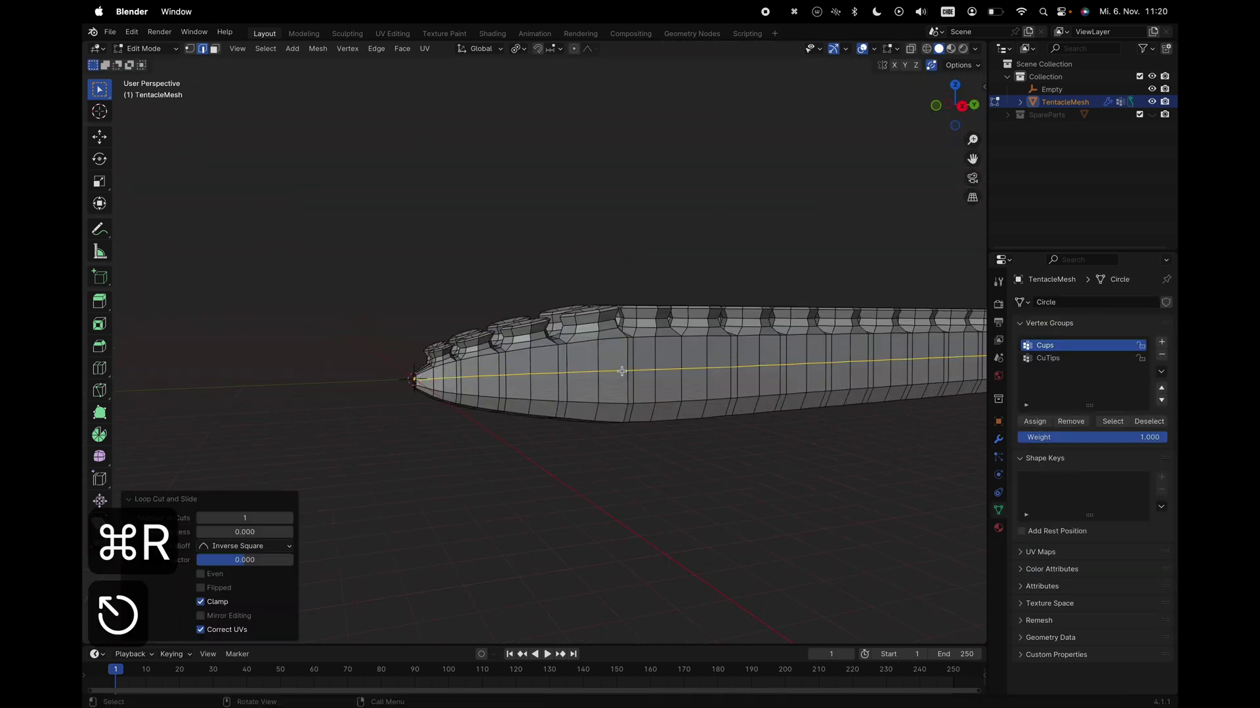
middle_click_drag(633, 366, 618, 387)
key("super+r")
left_click(618, 387)
key("Escape")
key("super+r")
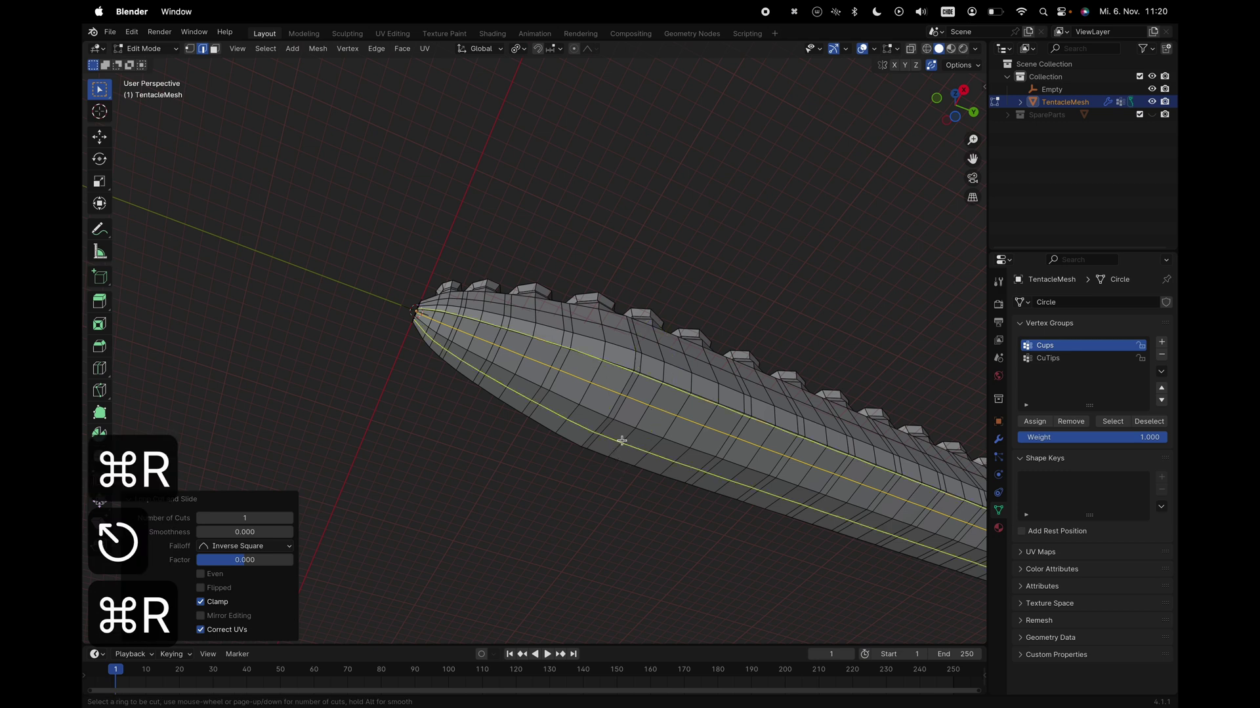
left_click(621, 442)
key("Escape")
Select all of the tentacle mesh except the Cups vertex group
middle_click_drag(621, 443, 760, 337)
key("a")
key("a")
left_click(1112, 422)
key("super+i")
Apply Smooth Vertices to the selected tentacle body with a smoothing of 0.701, and clear the selection
key("space")
type("smooth ver")
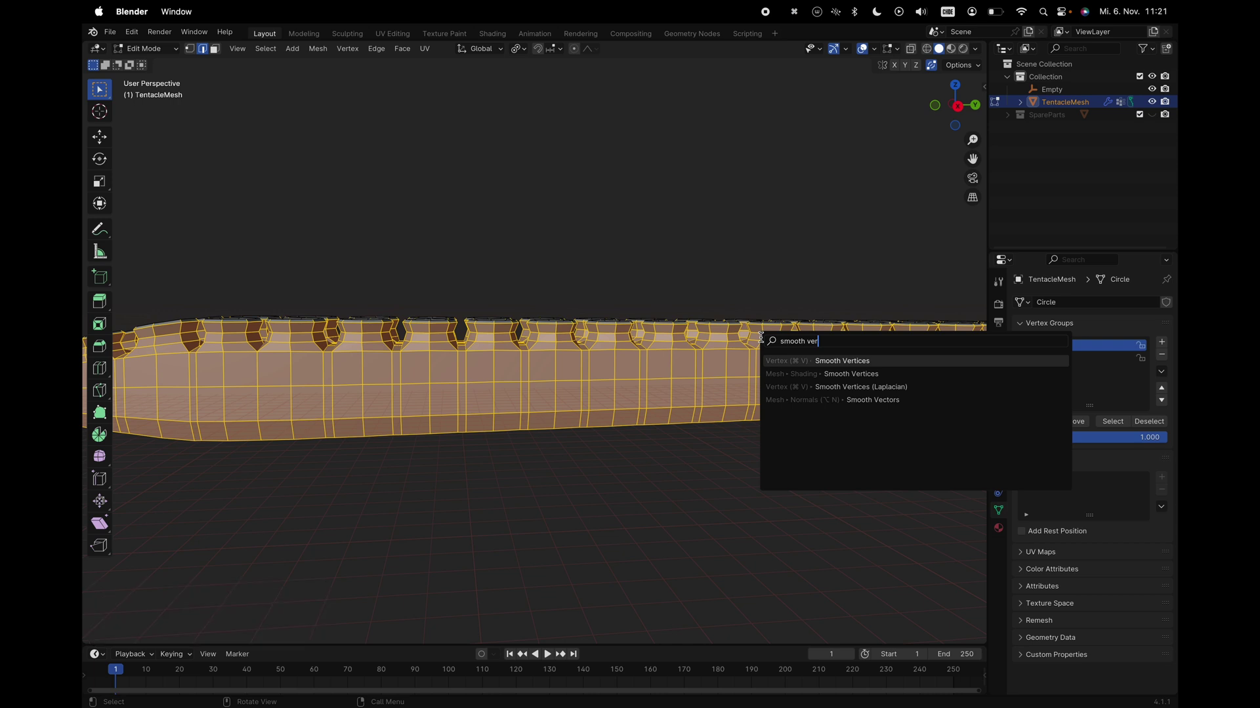
key("Return")
middle_click_drag(759, 338, 761, 339)
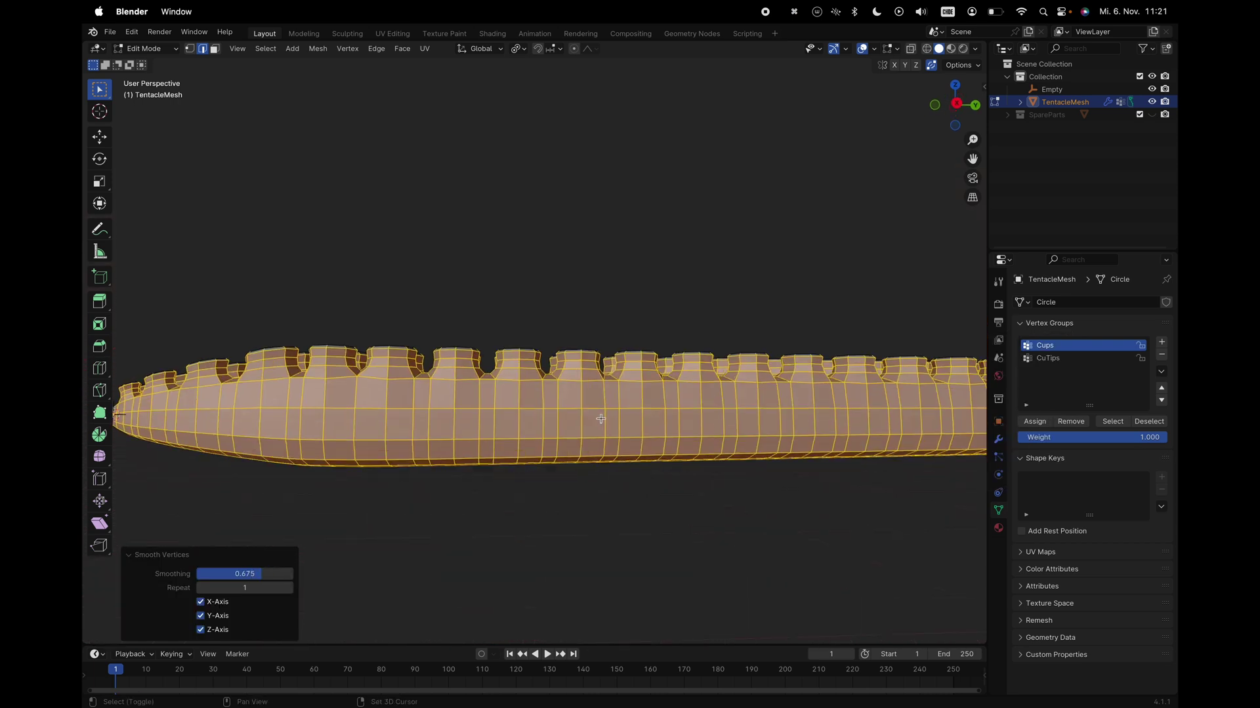
middle_click_drag(601, 418, 601, 419)
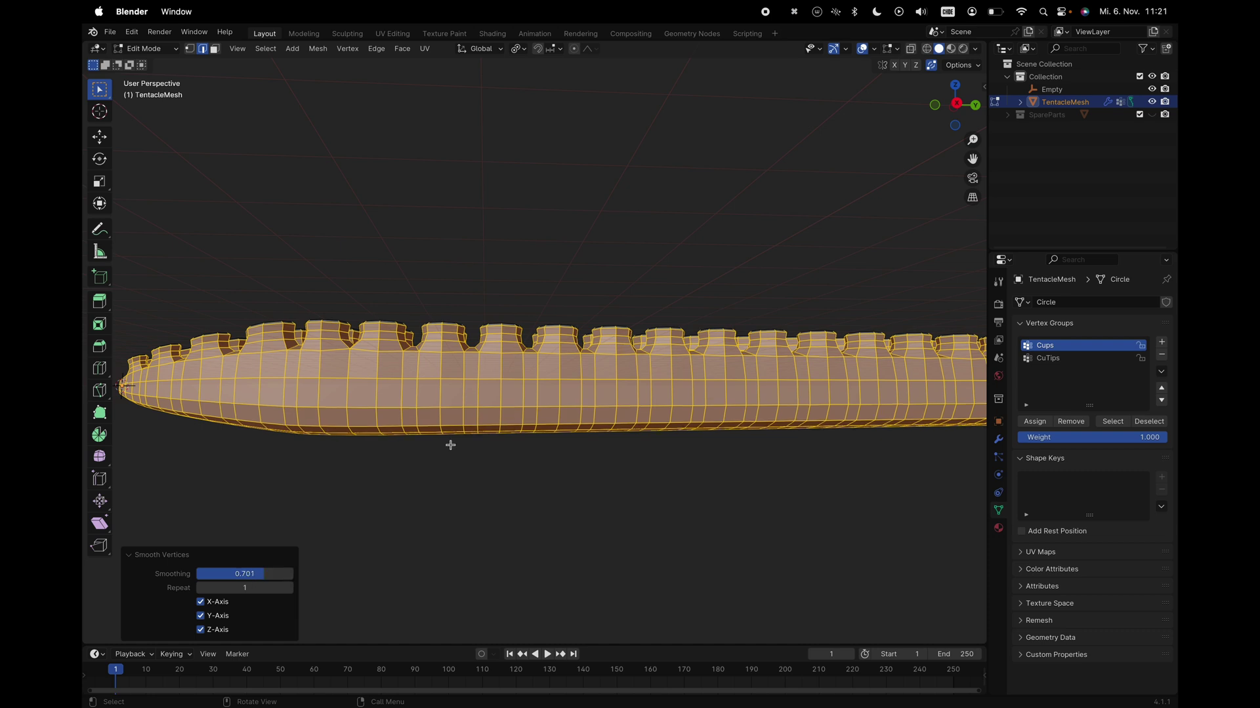
middle_click_drag(450, 445, 532, 402)
key("a")
key("a")
Select the lengthwise face loops along the tentacle's sides below the suction cups in face mode
key("3")
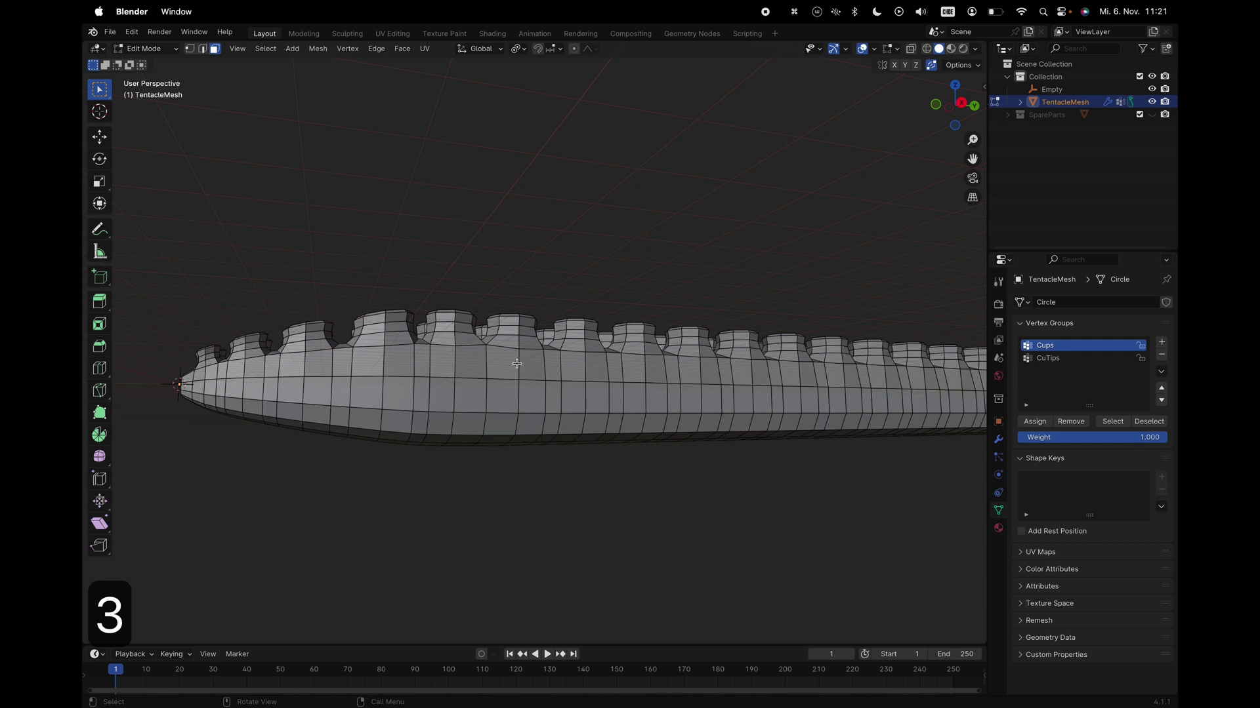
left_click(528, 364, "alt")
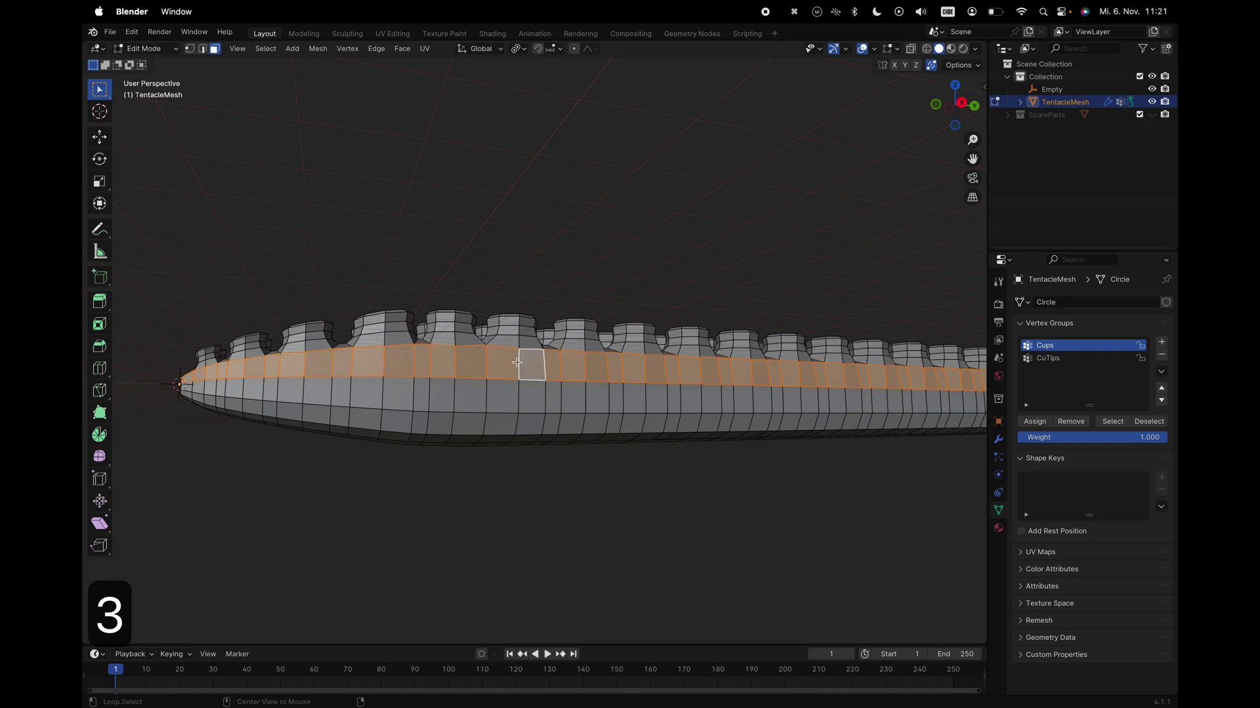
left_click(519, 396, "alt+shift")
middle_click_drag(519, 396, 509, 336)
left_click(517, 317, "alt+shift")
left_click(515, 270, "alt+shift")
Apply Smooth Vertices to the selected side face loops with the smoothing raised above 0.500, and clear the selection
key("space")
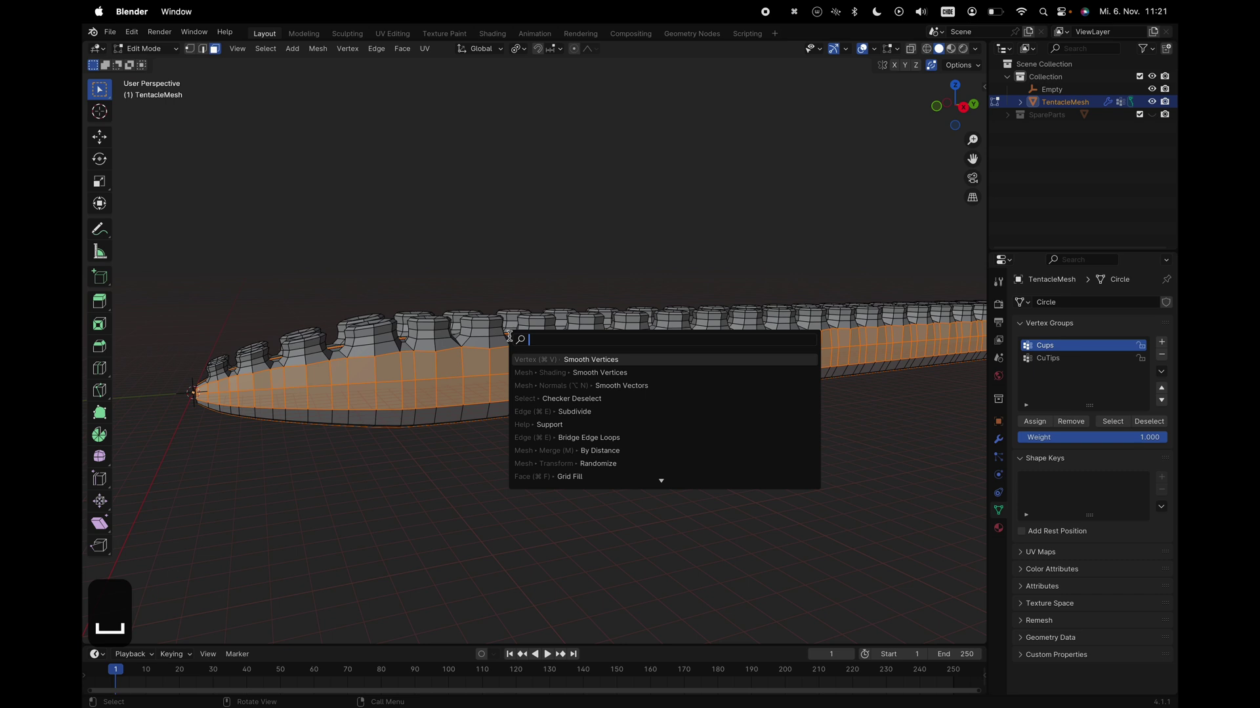
key("Escape")
key("super+v")
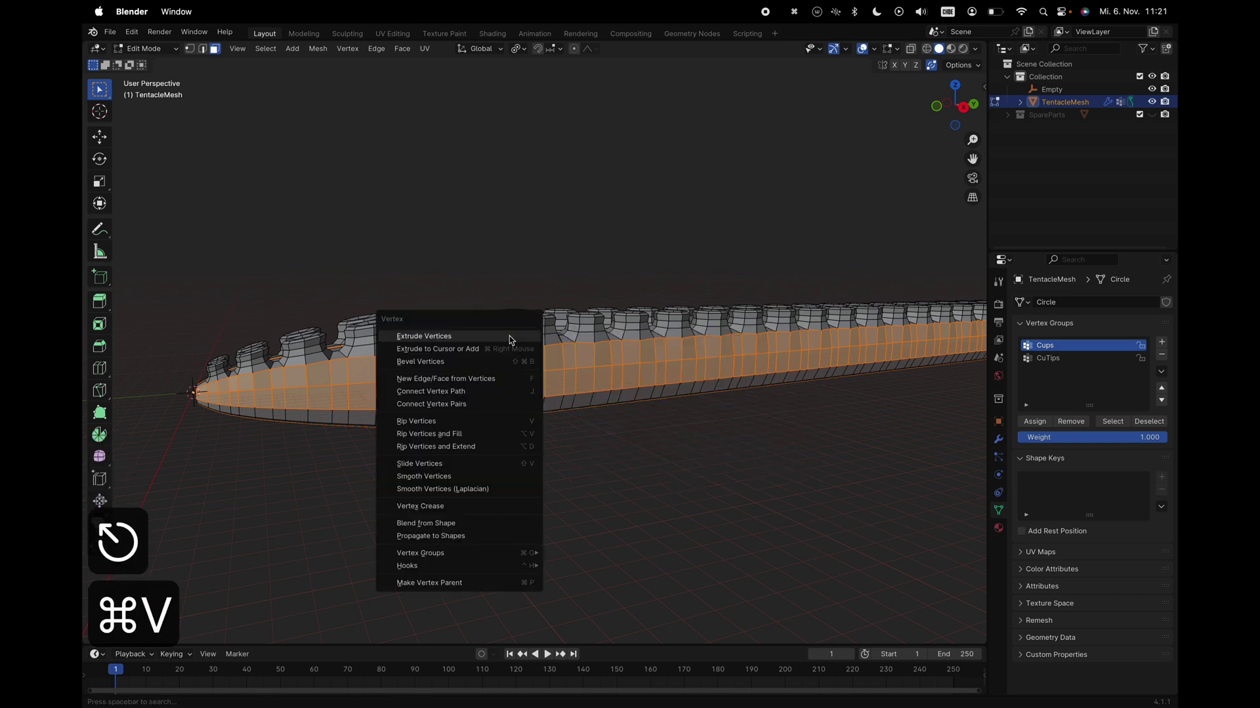
left_click(458, 475)
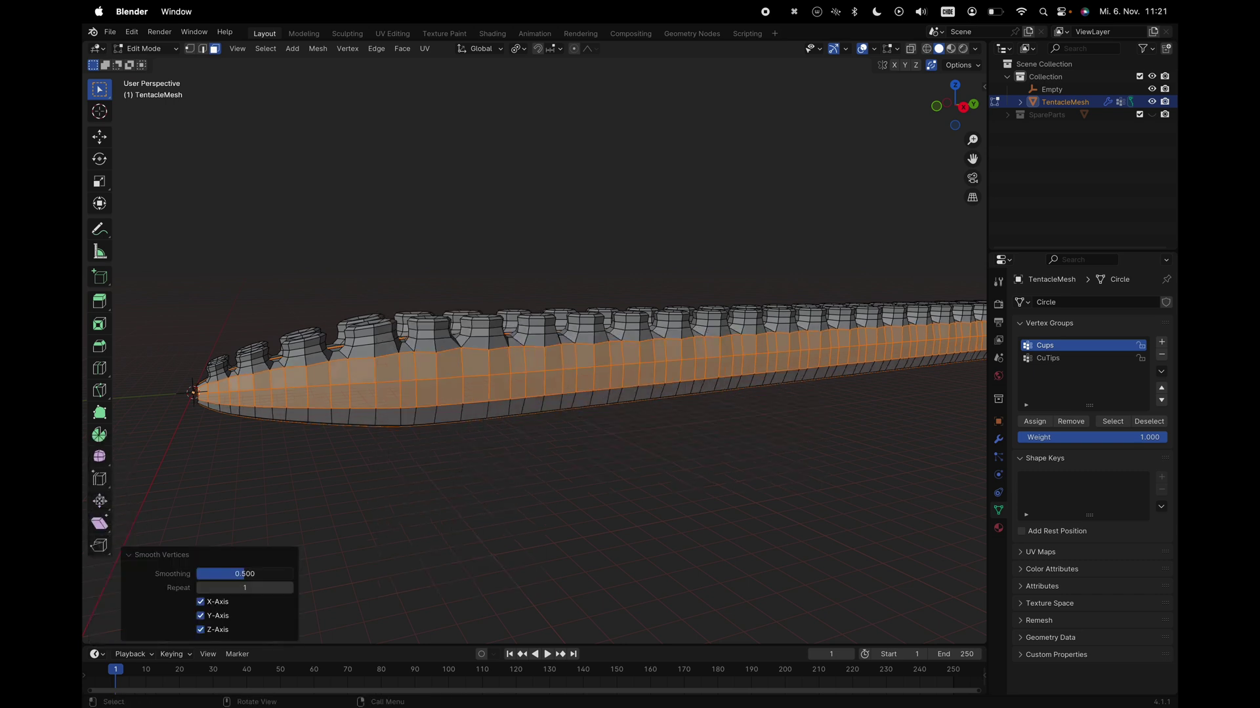
left_click_drag(244, 574, 293, 574)
scroll(669, 374, "left", 3)
key("a")
key("a")
Smooth the two vertices between the last suction cups and the tentacle's far tip by 0.500, and deselect them
scroll(669, 374, "right", 8)
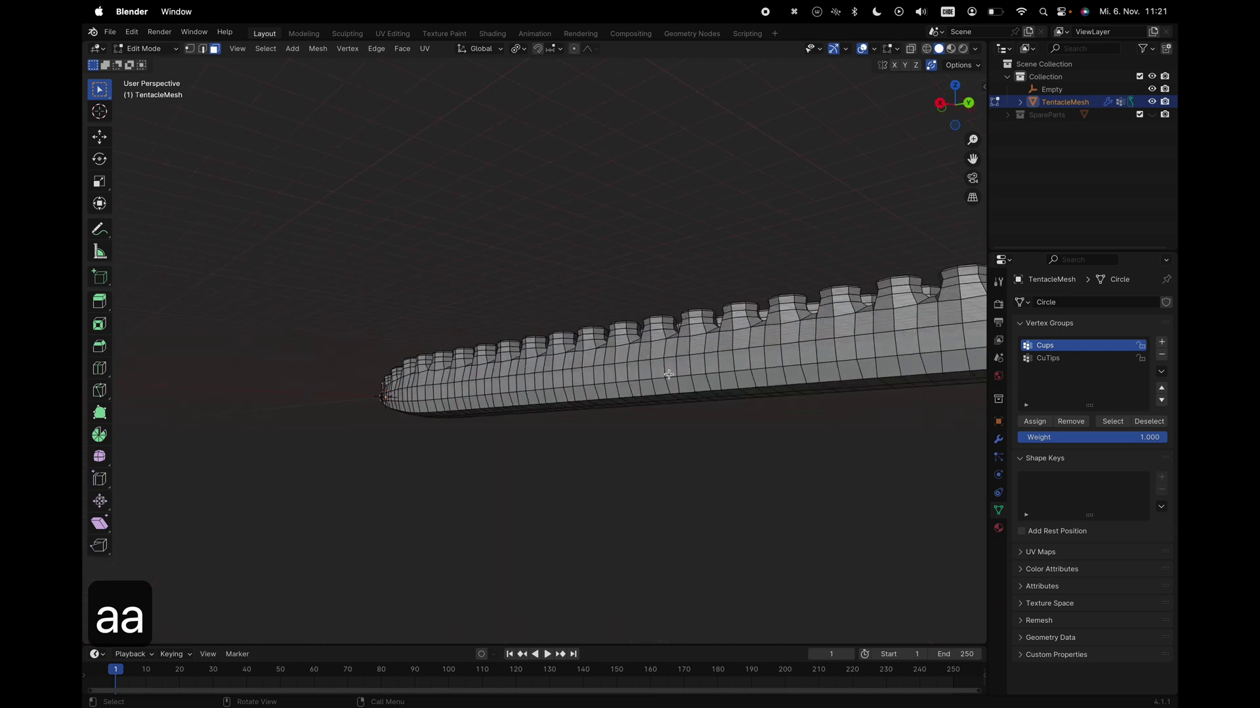
scroll(669, 374, "left", 6)
key("shift+b")
left_click_drag(486, 247, 581, 304)
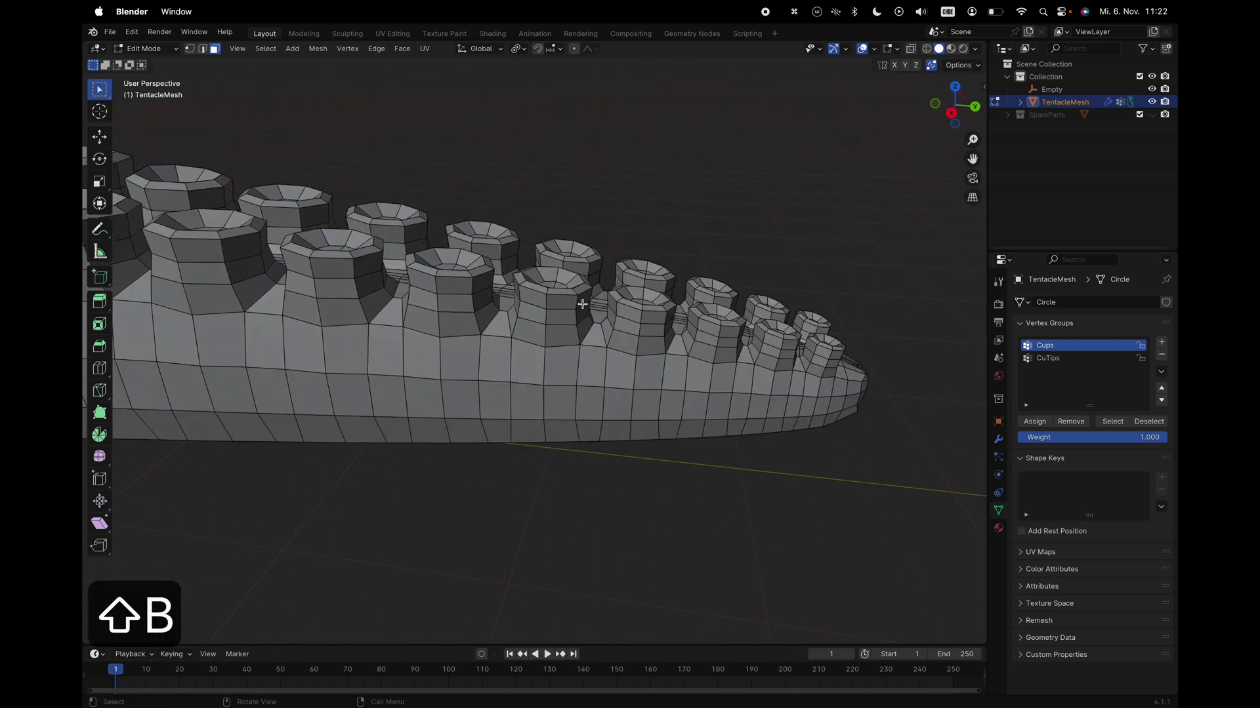
scroll(582, 303, "left", 10)
key("1")
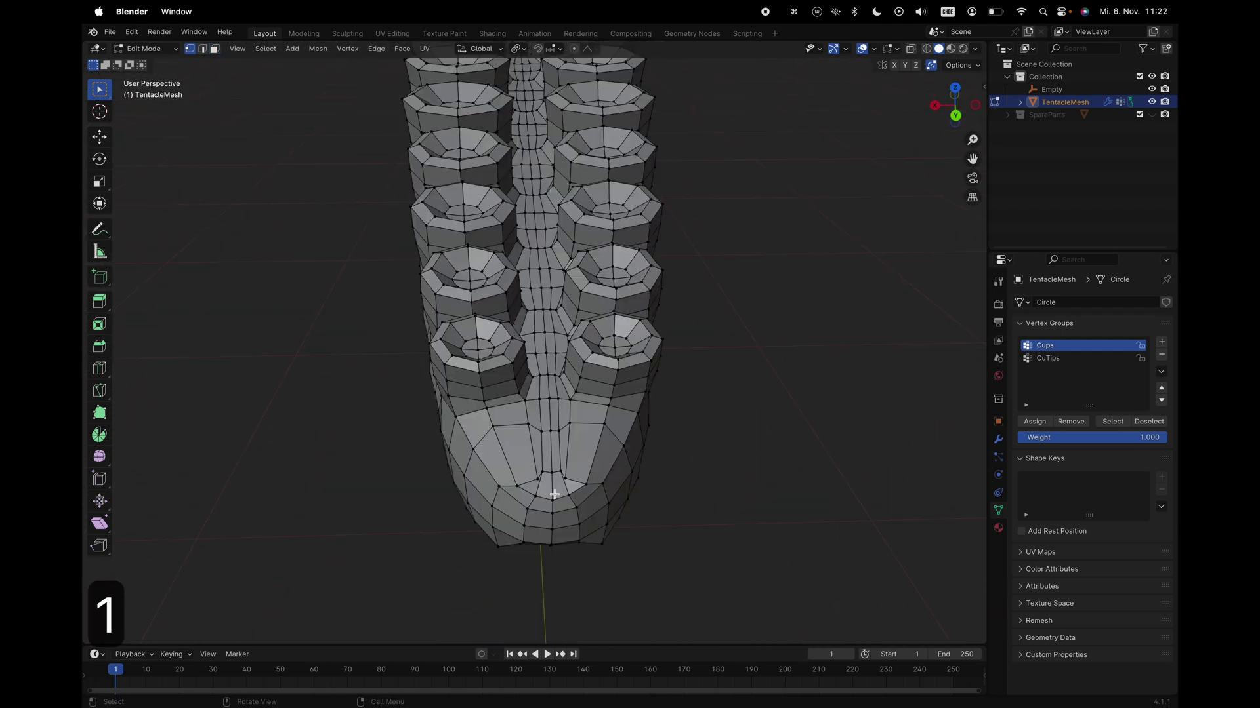
left_click(570, 479, "shift")
key("space")
key("Return")
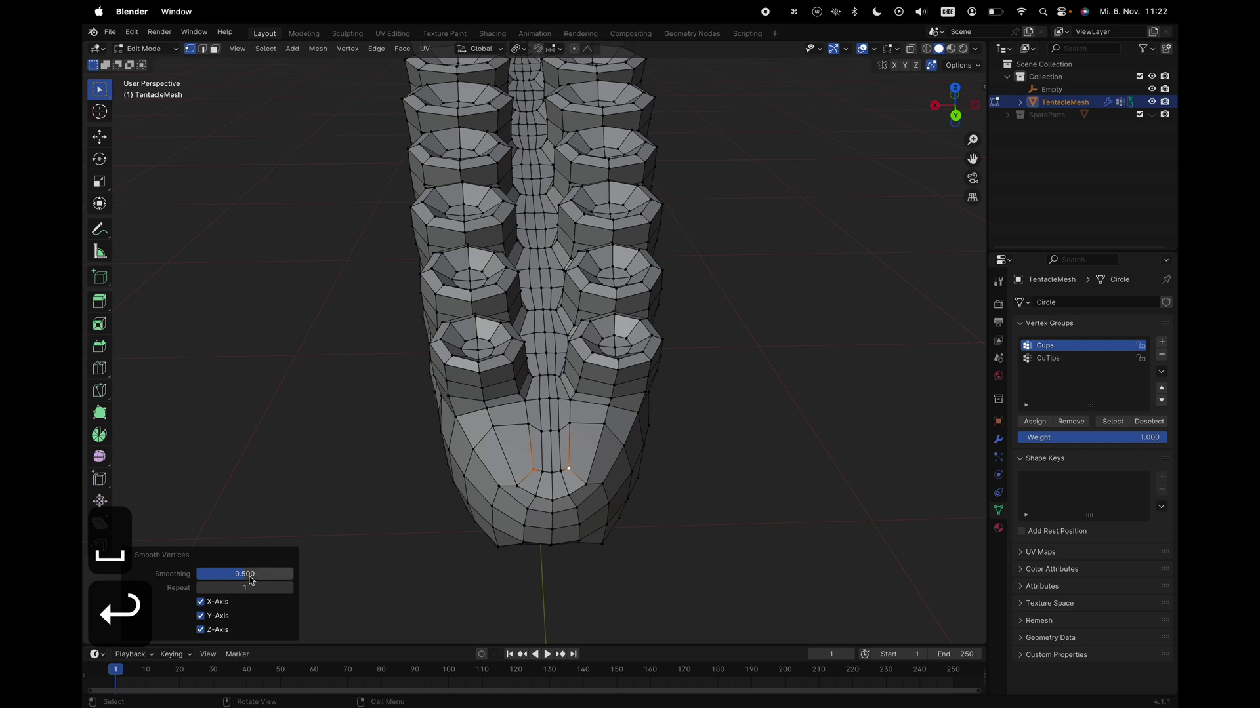
scroll(703, 481, "left", 10)
key("a")
key("a")
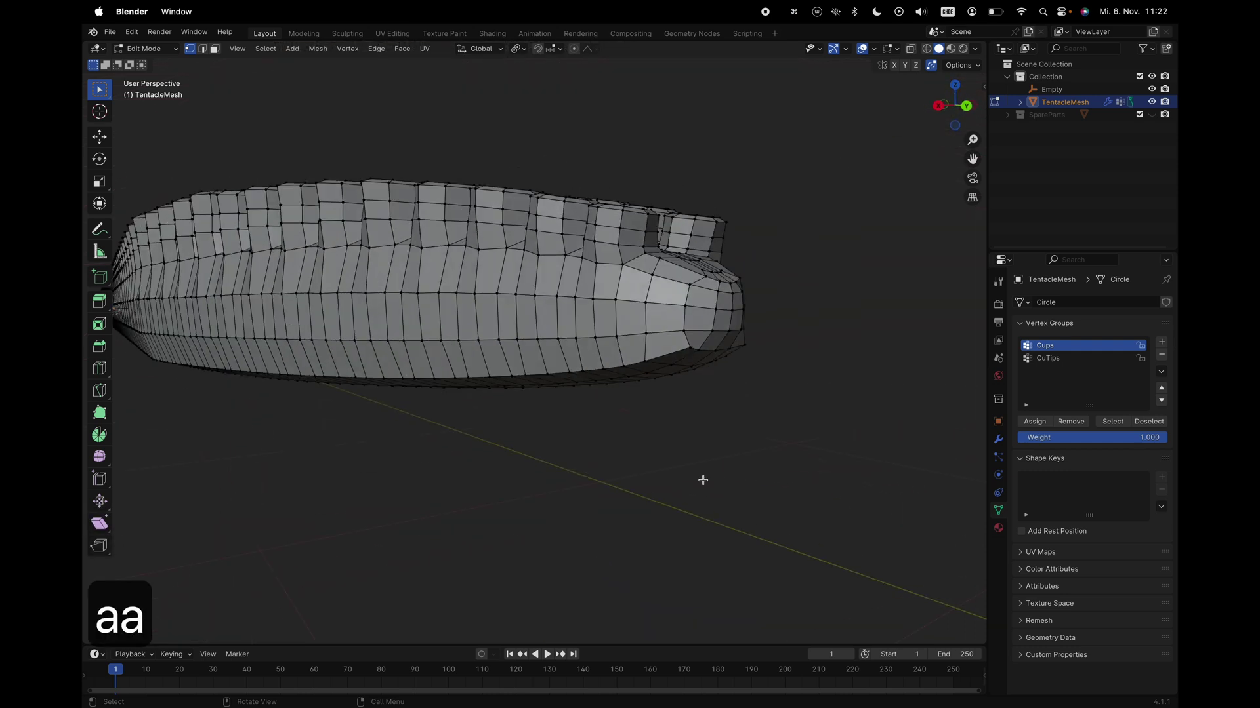
Smooth the two corner vertices on the underside of the tentacle's far tip by 0.500
scroll(703, 480, "right", 5)
scroll(675, 352, "right", 10)
key("space")
key("Return")
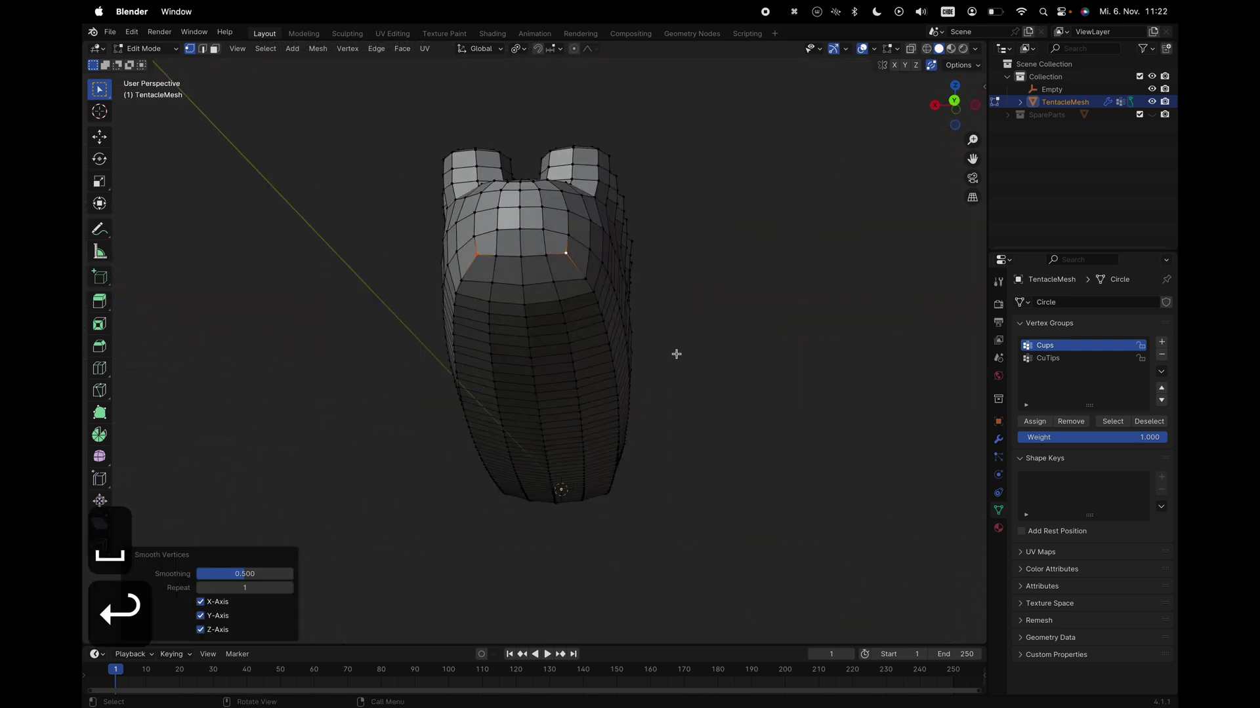
scroll(675, 352, "left", 10)
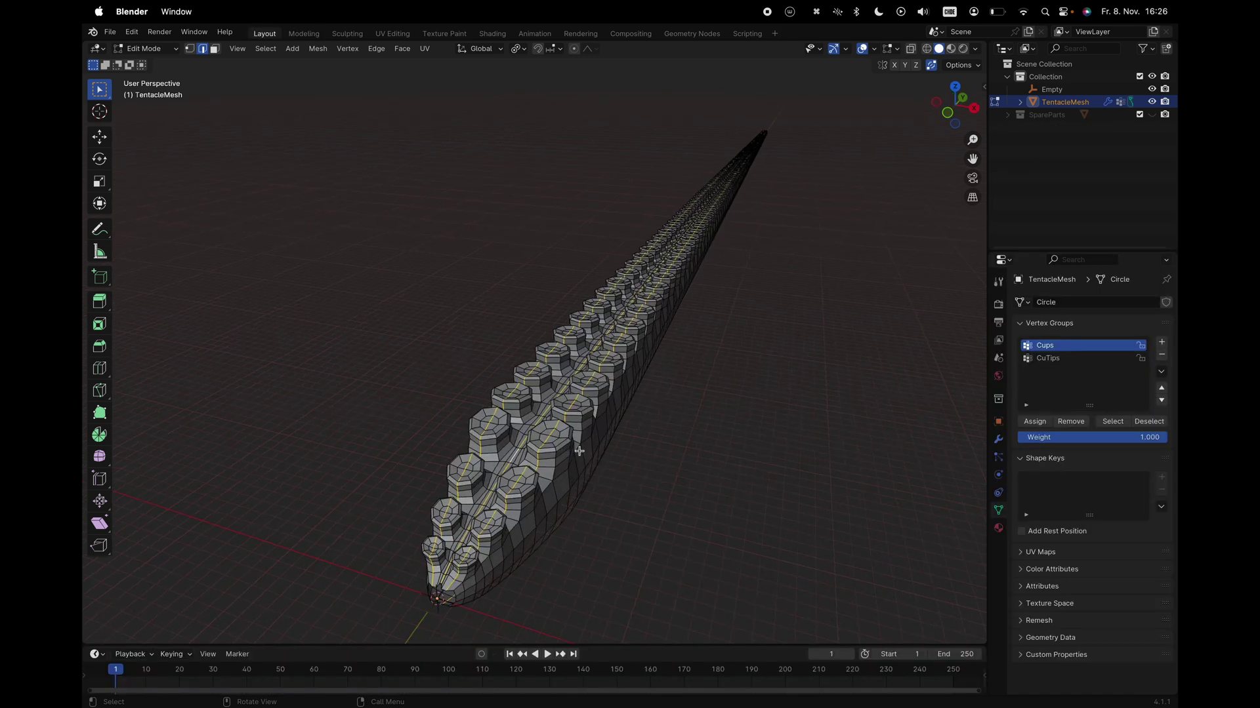
Mark the selected edges across the suction cups and along the tentacle as UV seams
key("u")
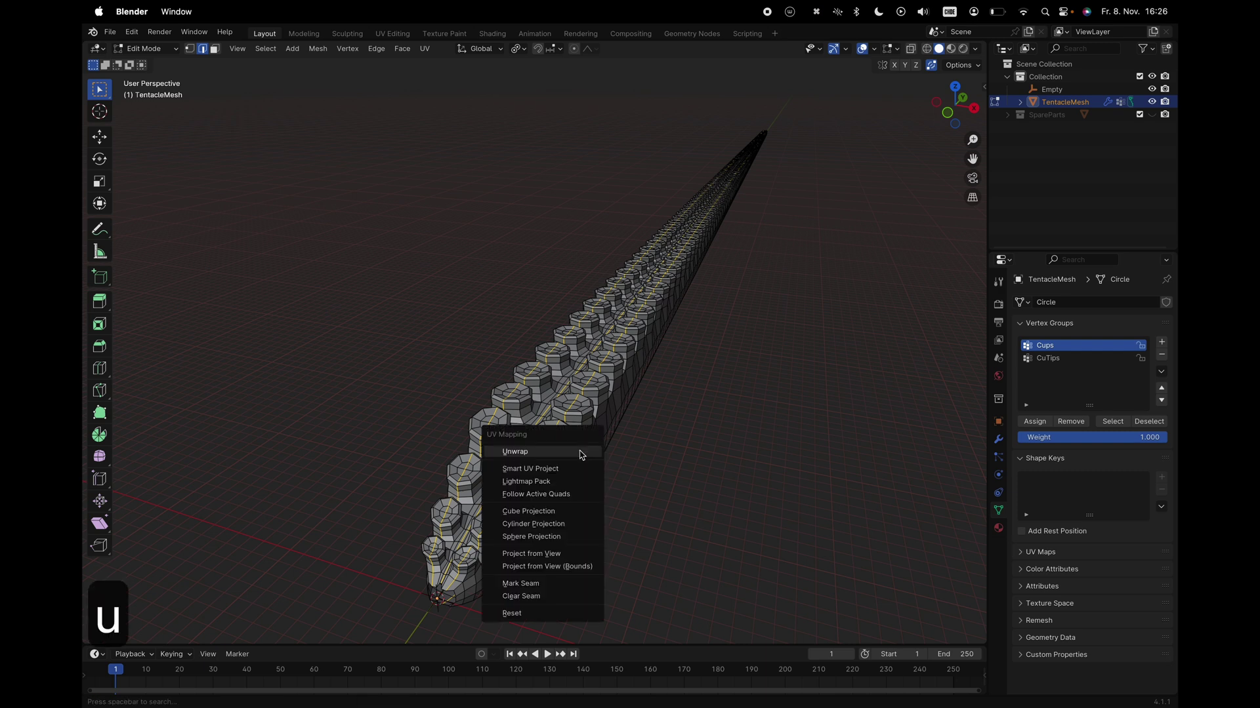
left_click(525, 583)
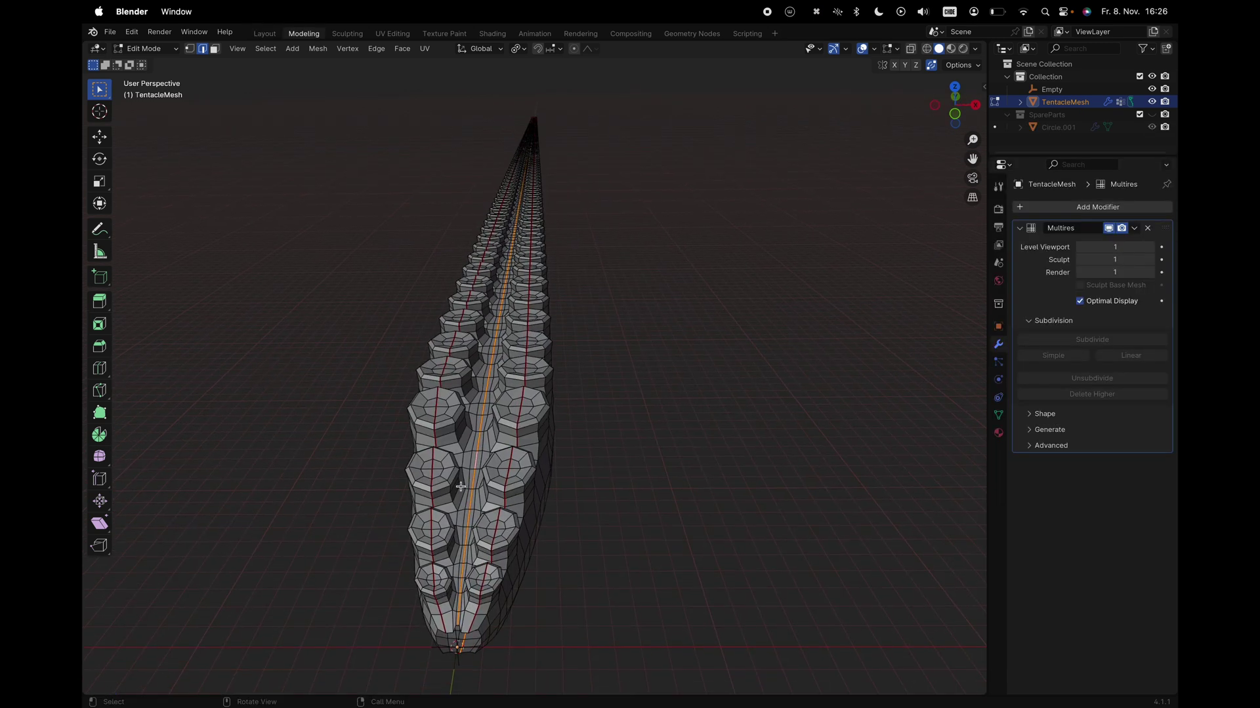
Rip the tentacle open along its selected lengthwise centre edges, select one linked half and move it away from the other
key("v")
left_click(456, 483)
key("l")
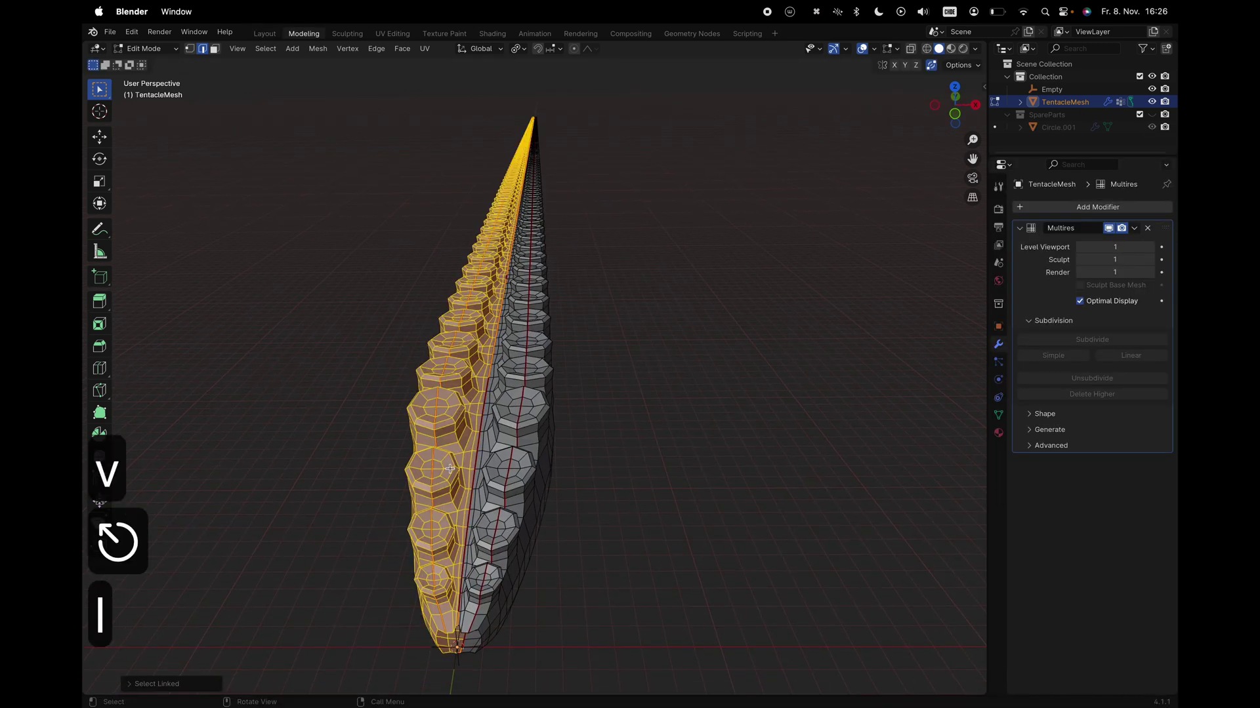
key("g")
left_click(421, 446)
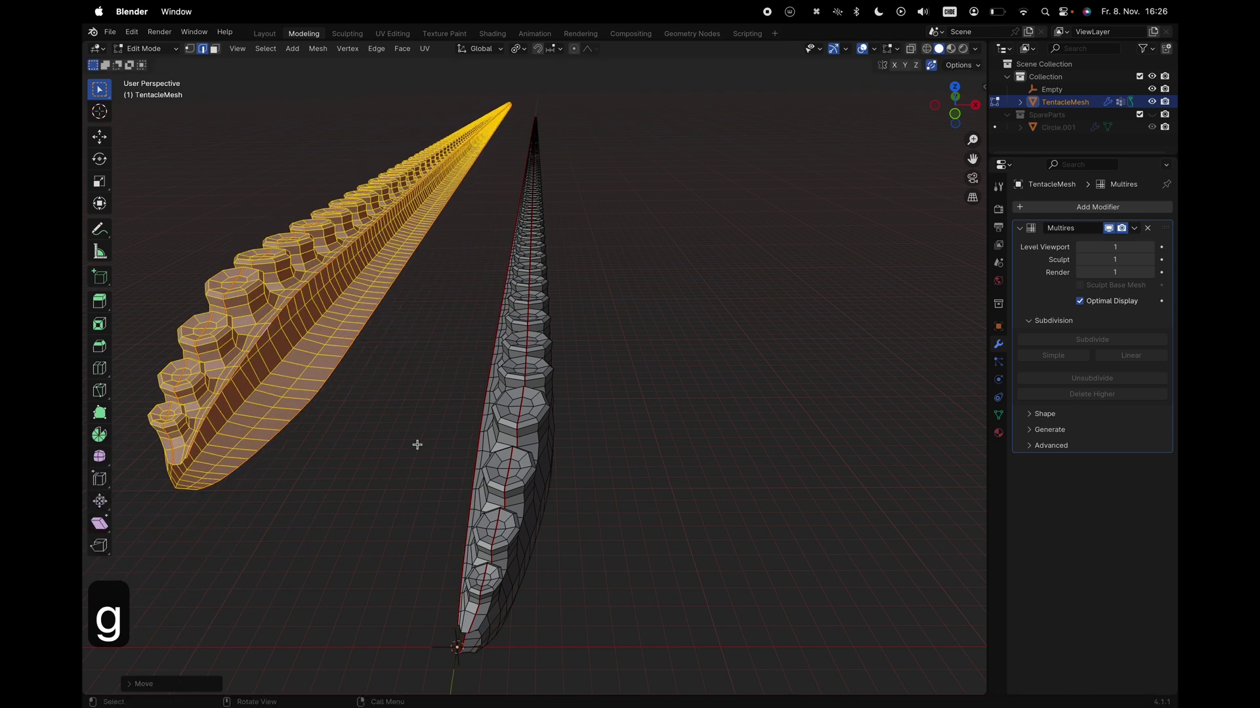
Delete the separated half of the tentacle mesh, and remove the tentacle's Multires modifier
key("x")
left_click(418, 441)
scroll(623, 357, "right", 8)
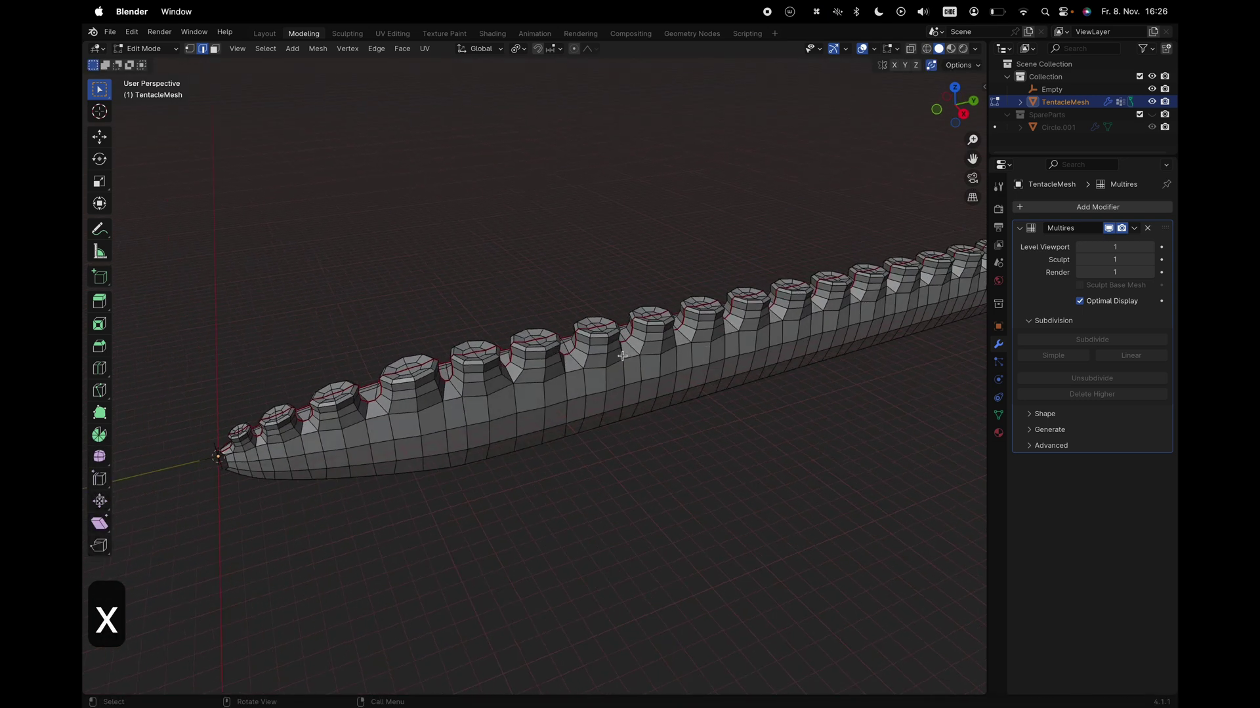
scroll(622, 356, "right", 10, "shift")
scroll(623, 356, "left", 10)
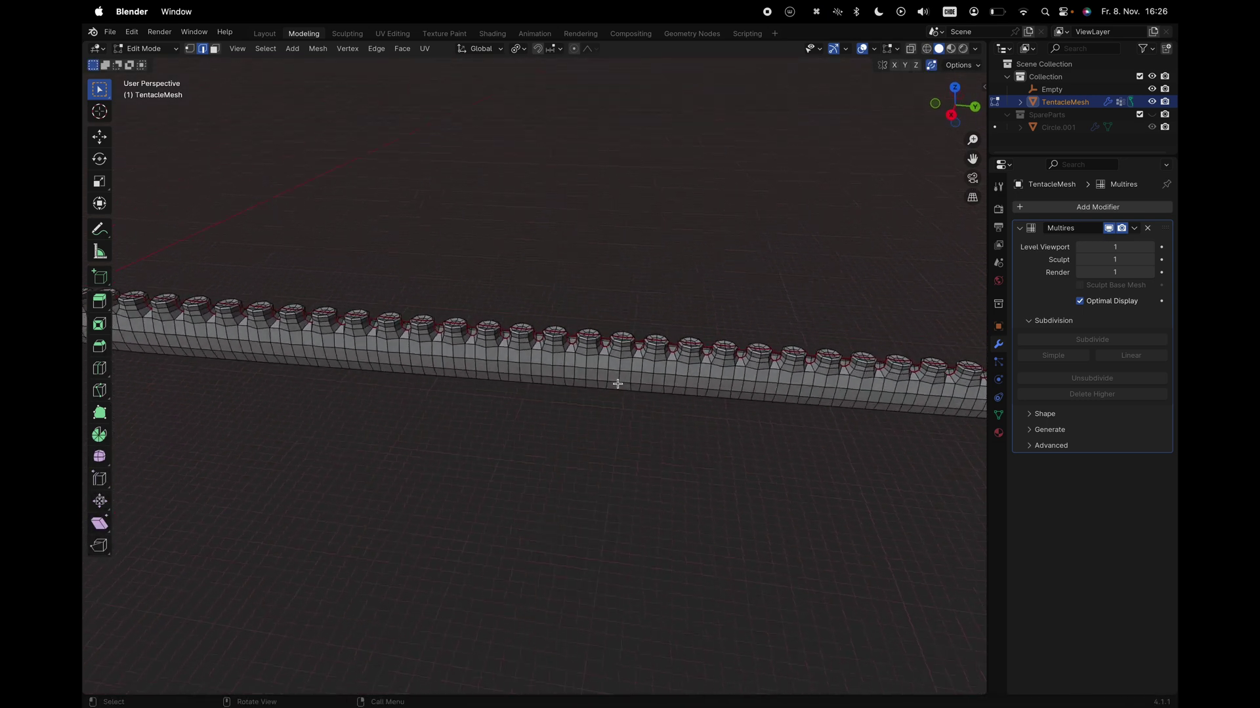
key("alt+Tab")
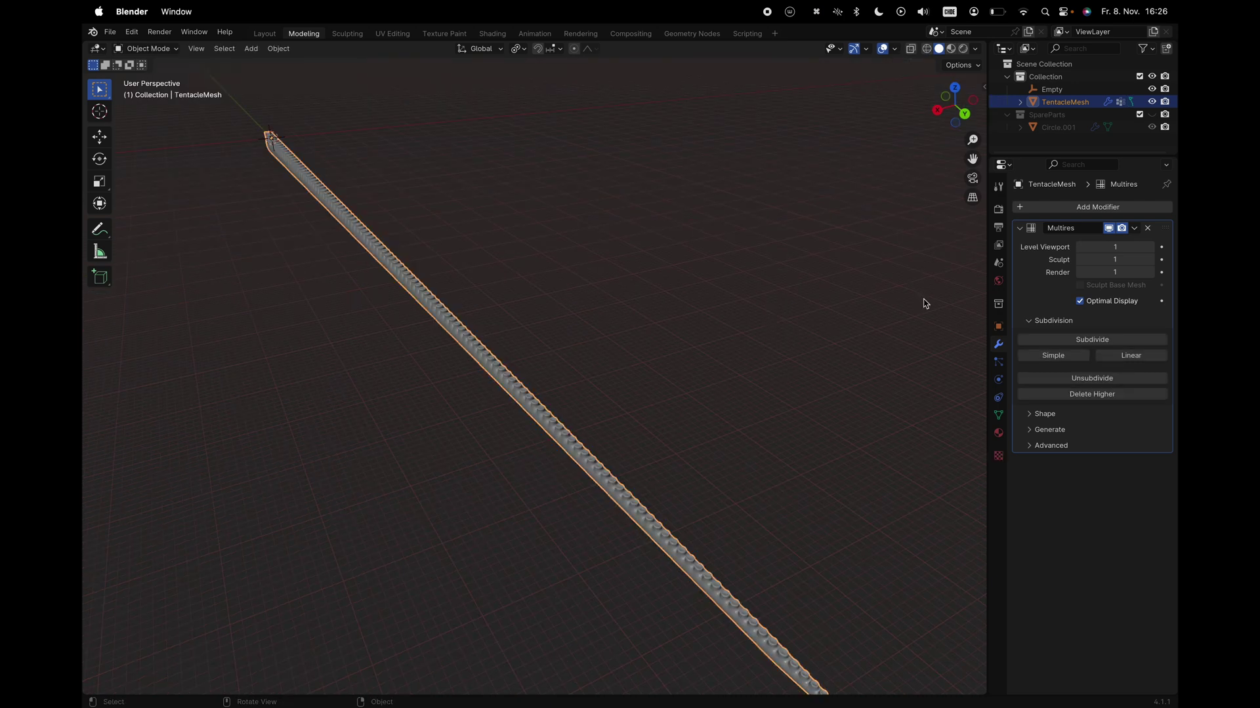
left_click(1147, 229)
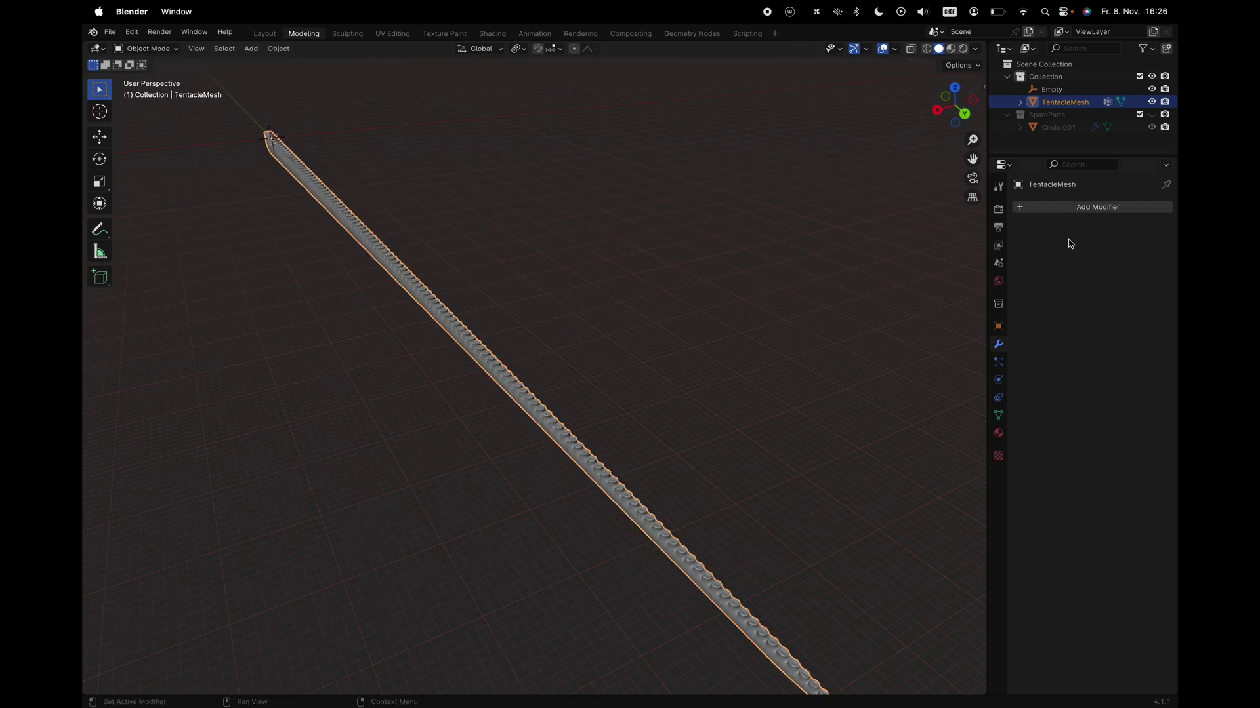
Assign the shortcut Option+Shift+M to the Add Modifier command and test it
right_click(1050, 209)
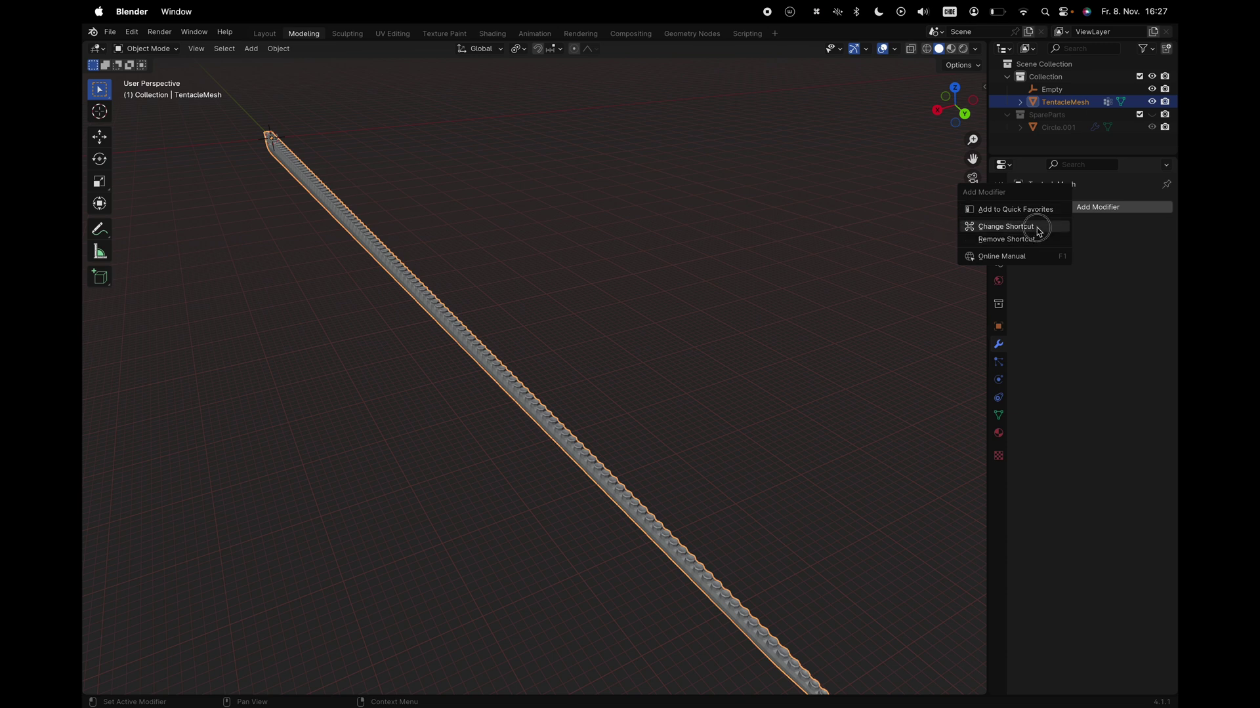
left_click(1036, 227)
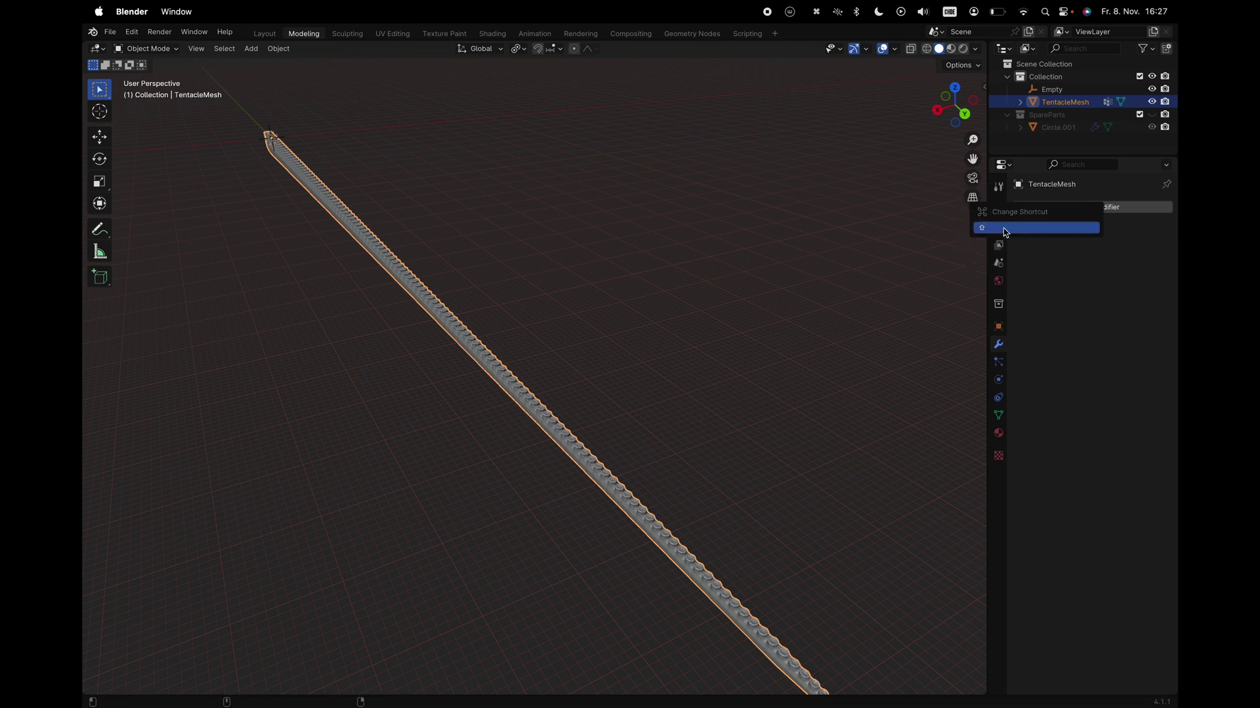
key("alt+shift+m")
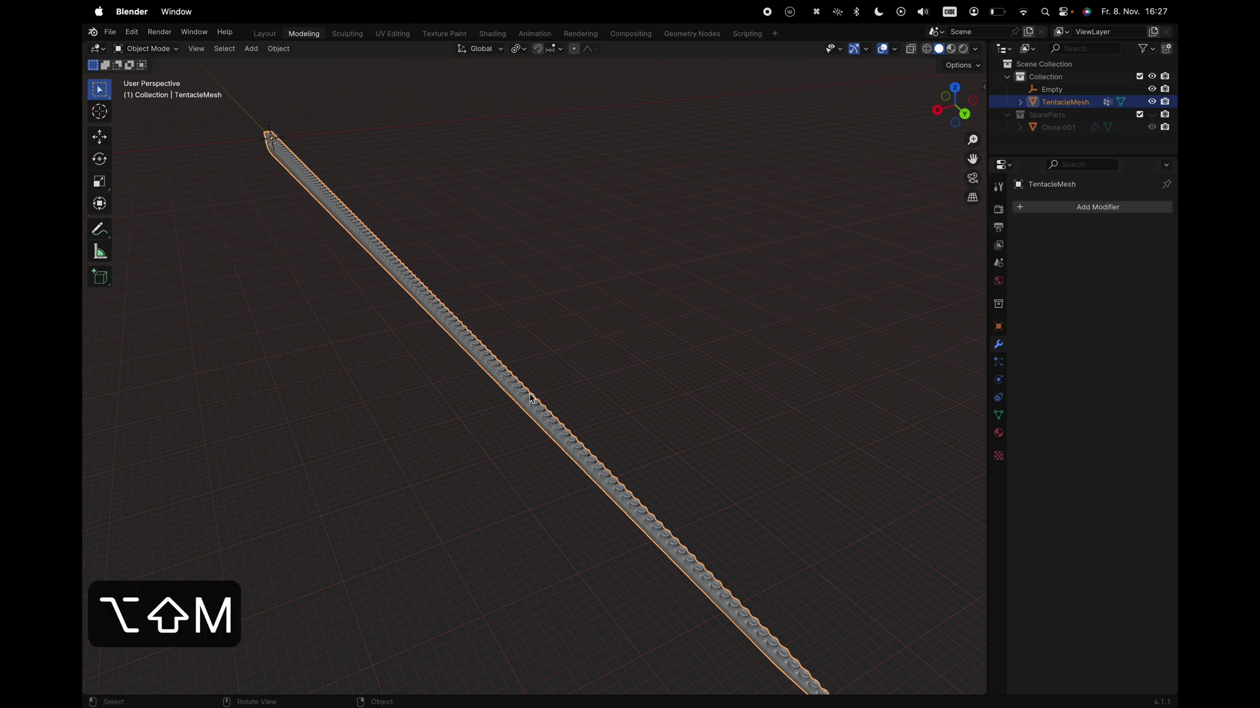
key("alt+shift+m")
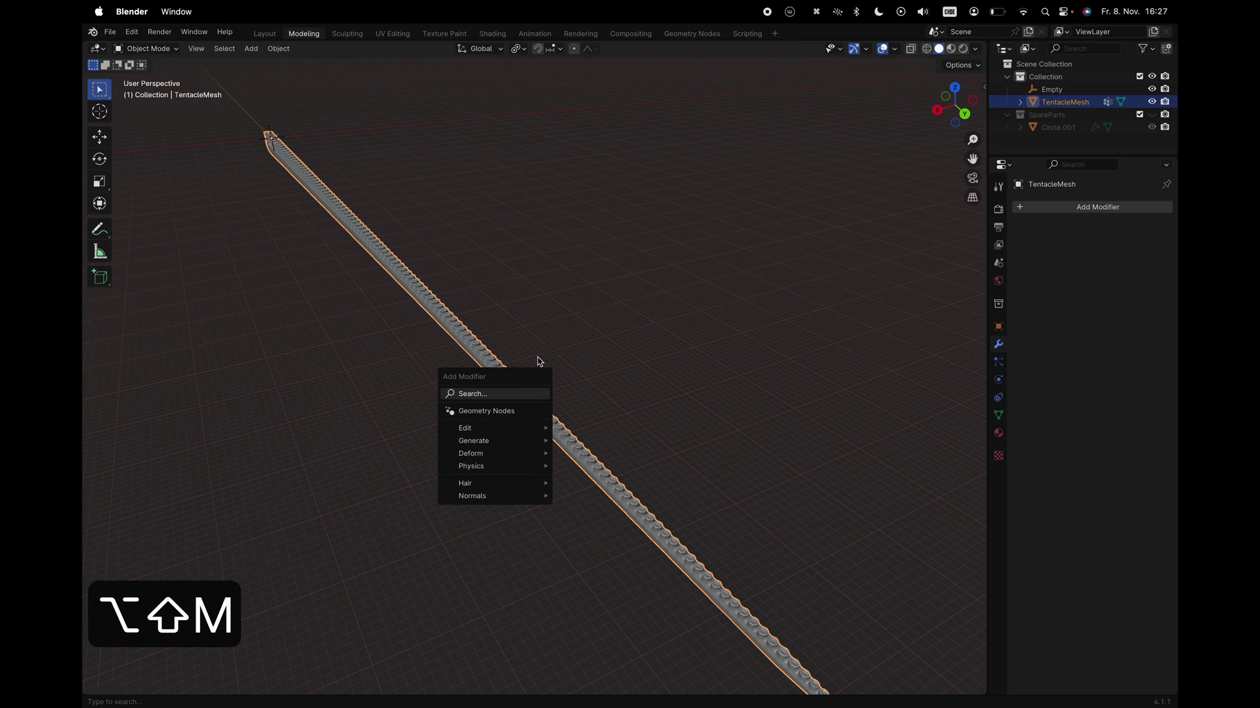
key("Escape")
Add a Mirror modifier to the half tentacle
key("alt+shift+m")
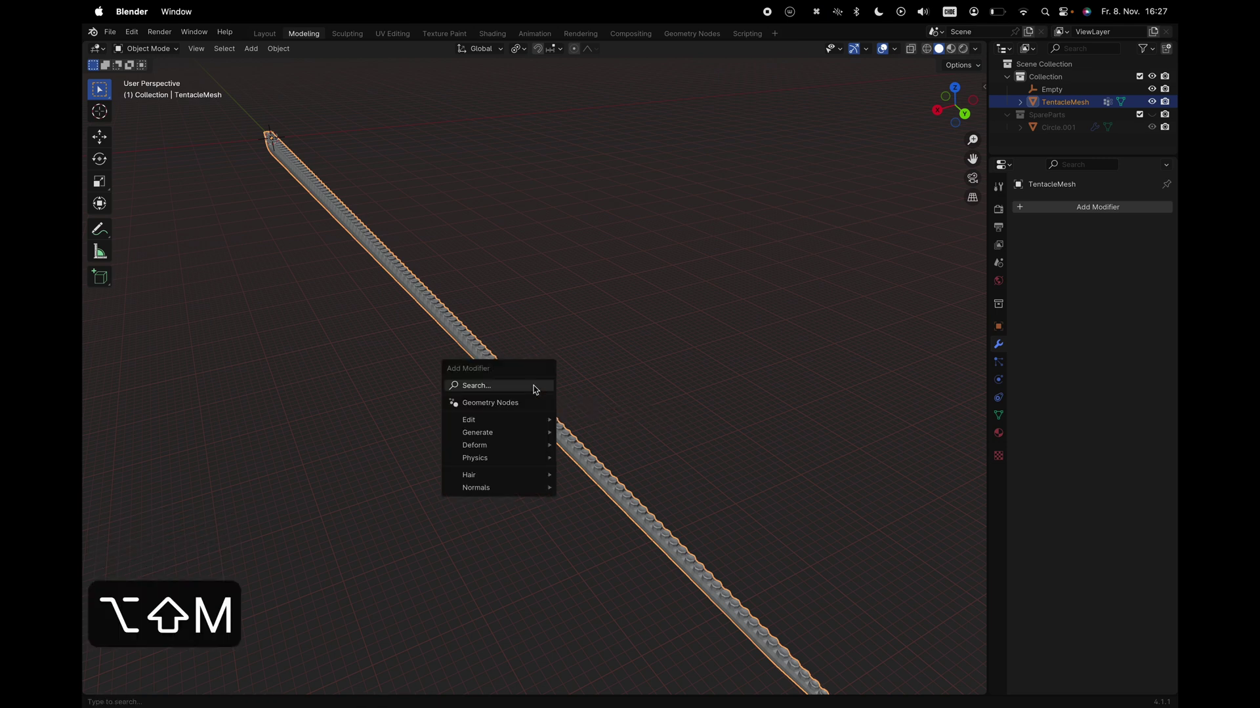
key("space")
type("mi")
key("Return")
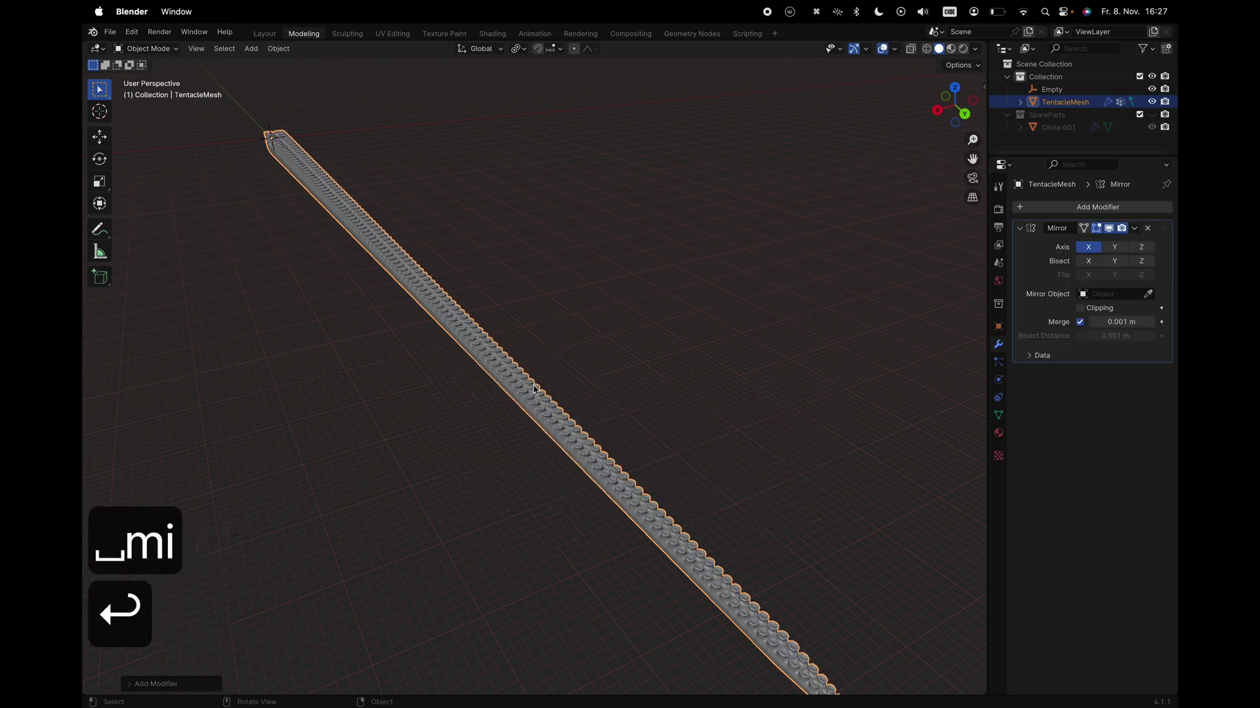
In Edit Mode, select the lengthwise edge loop where the tentacle half meets its mirrored copy
middle_click_drag(535, 390, 584, 422)
key("Tab")
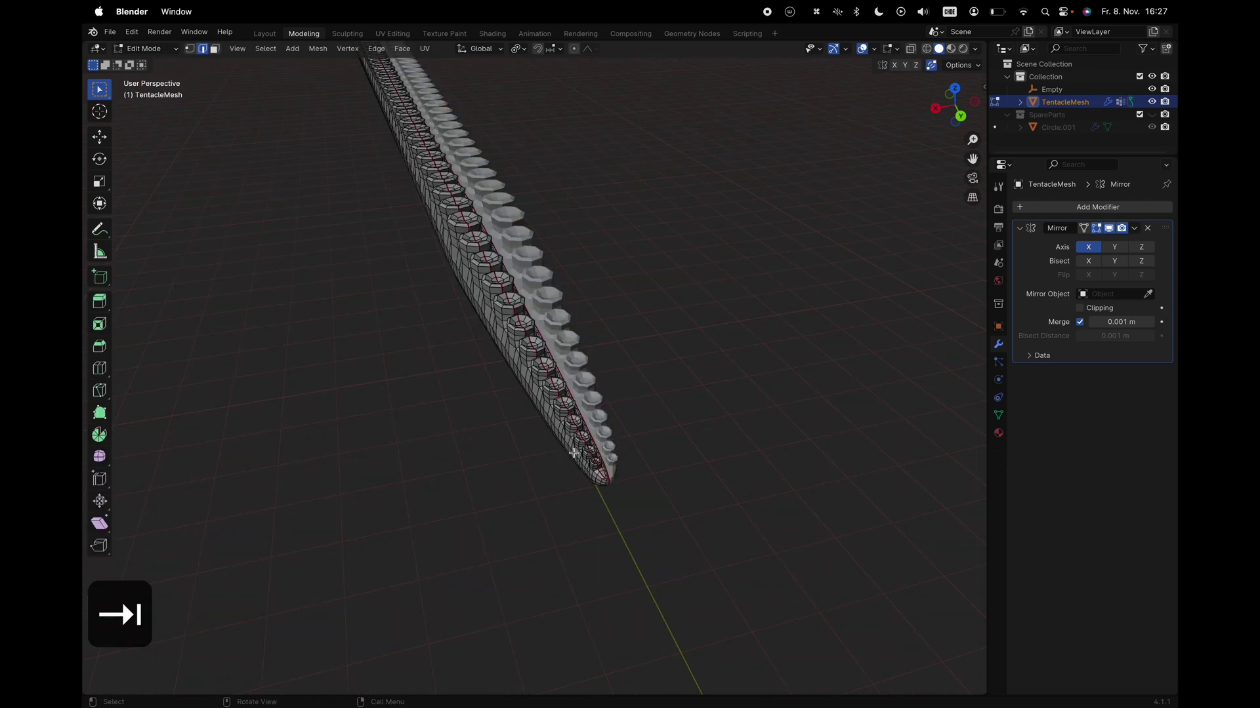
key("shift+b")
left_click_drag(574, 453, 604, 463)
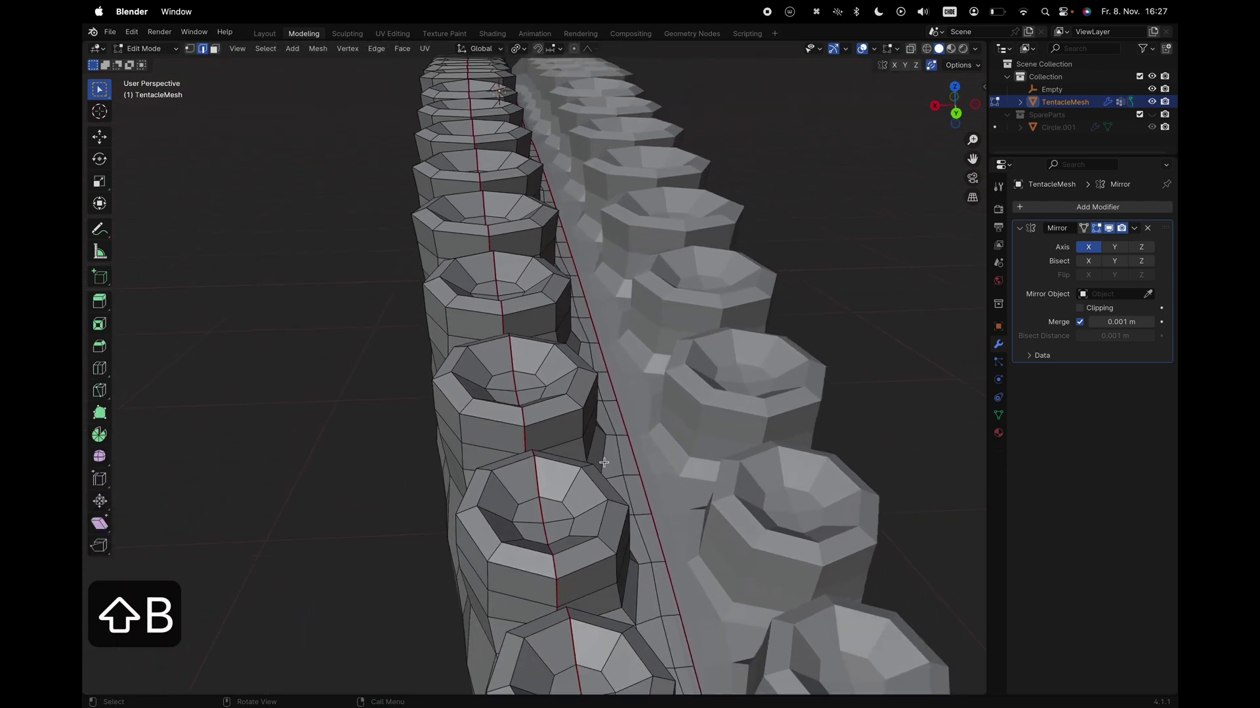
scroll(603, 462, "down", 10)
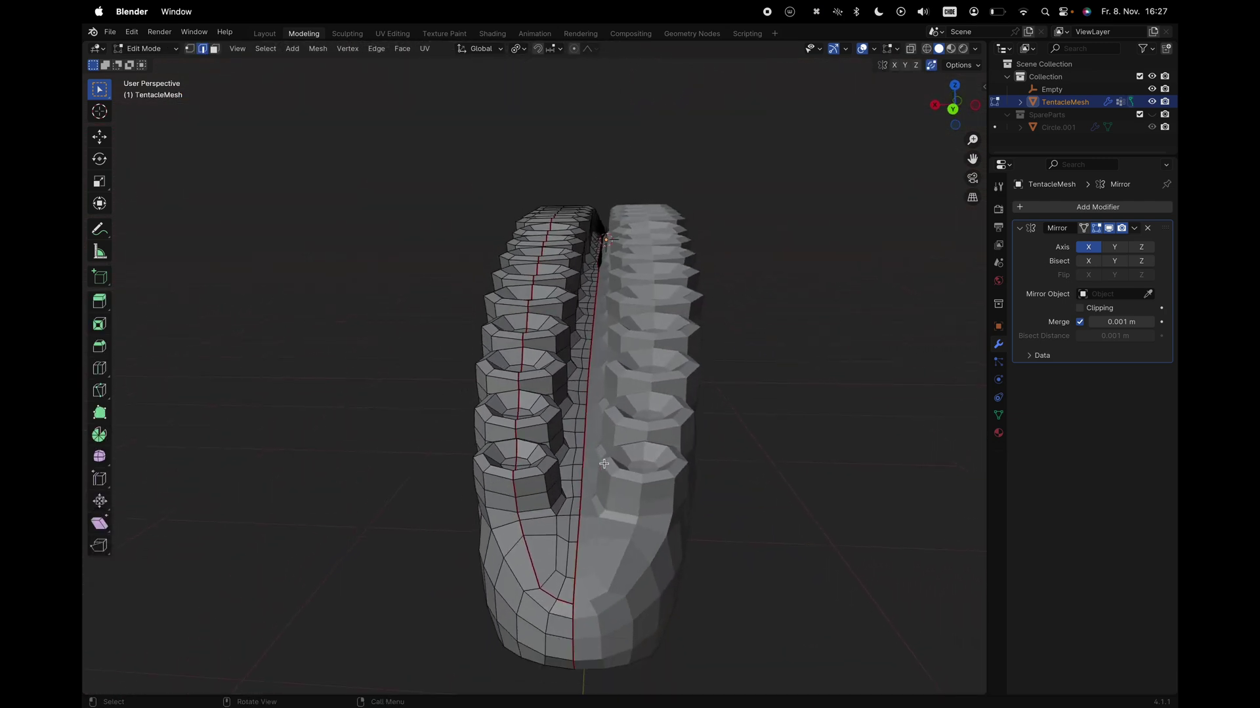
key("shift+b")
left_click_drag(557, 238, 583, 293)
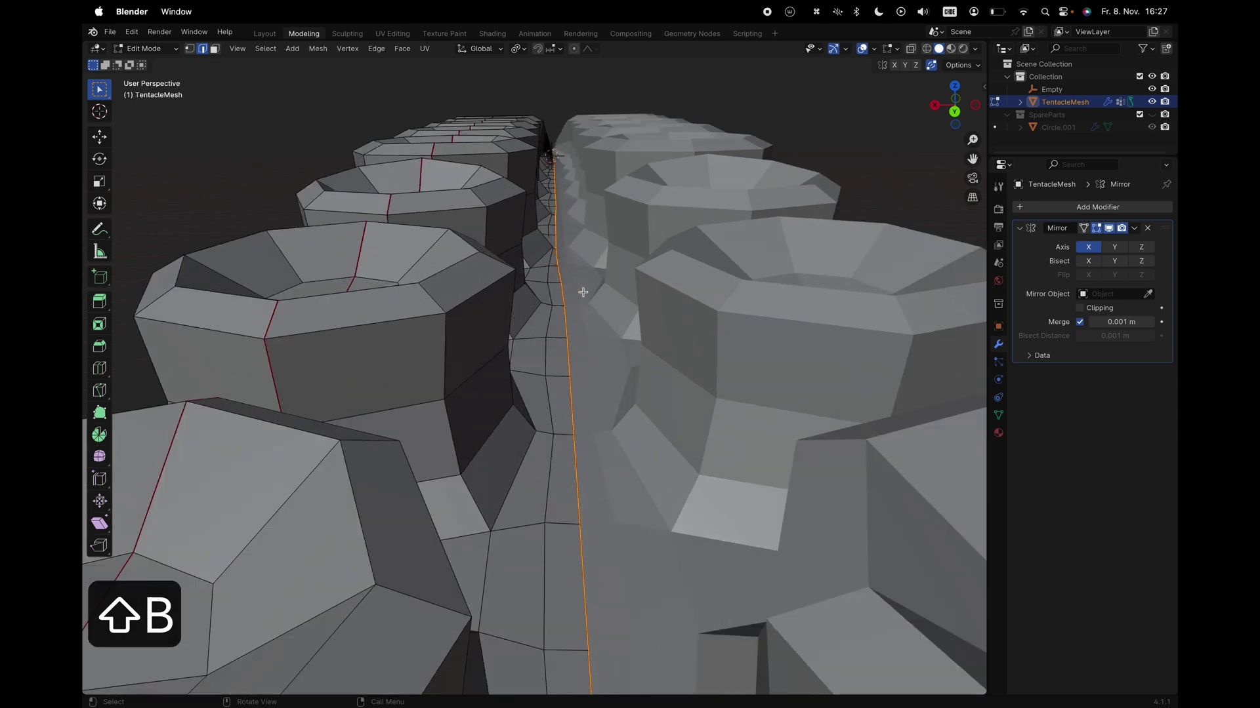
middle_click_drag(582, 292, 590, 302)
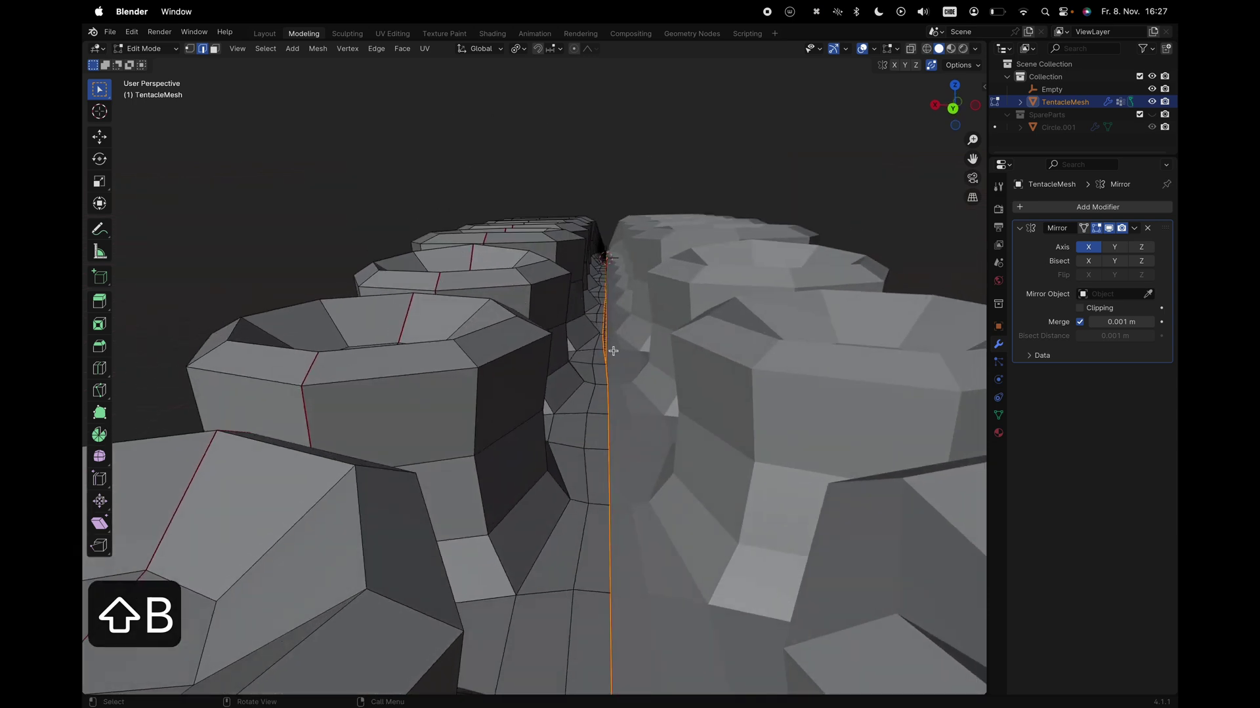
scroll(613, 351, "down", 8)
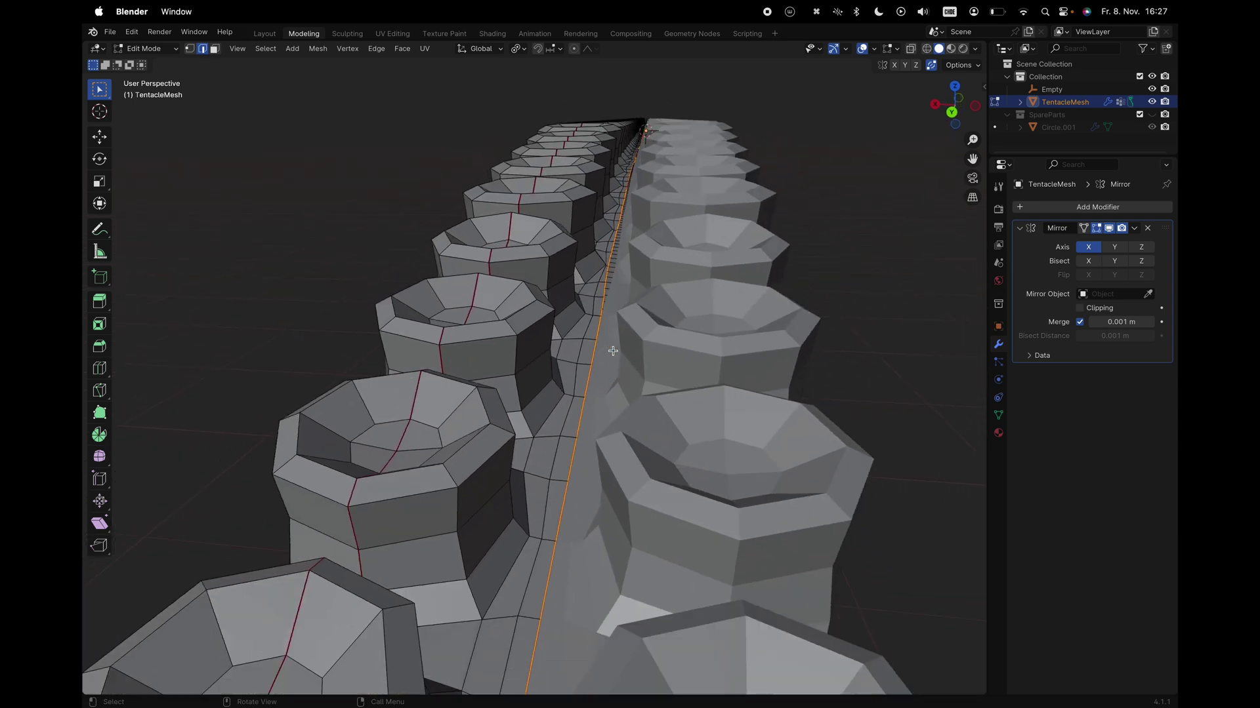
scroll(613, 351, "down", 6)
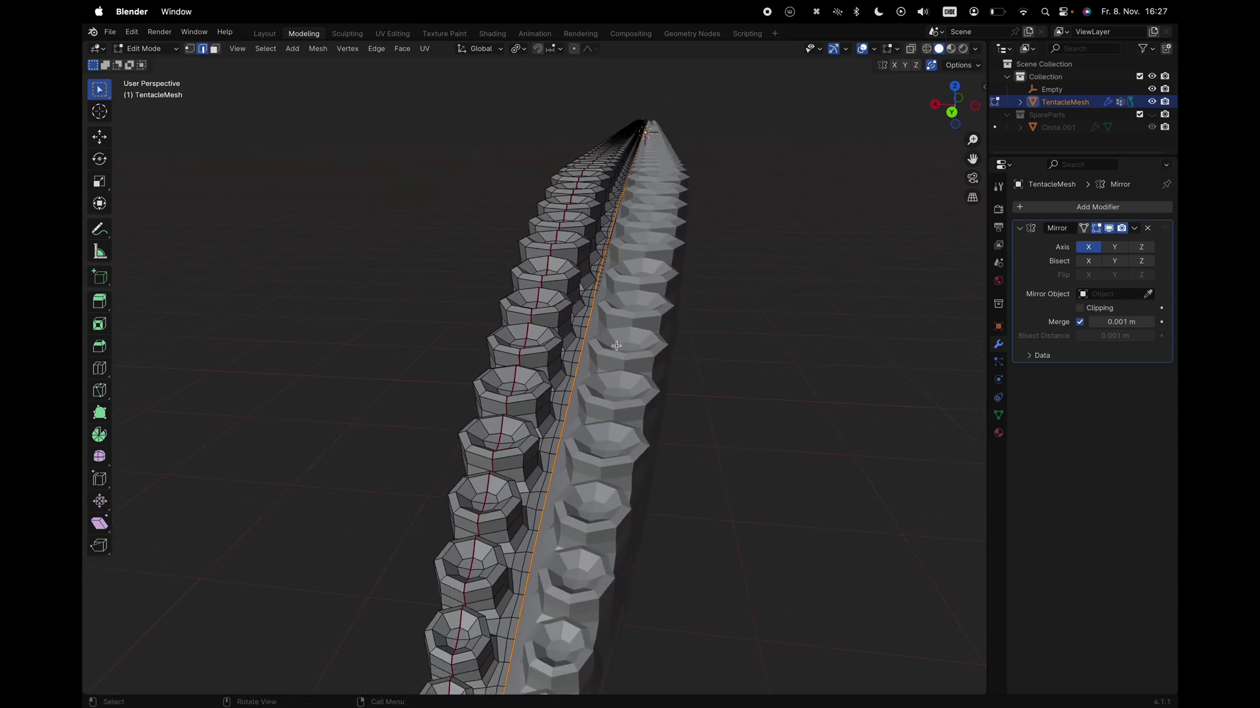
scroll(616, 346, "down", 4)
scroll(616, 346, "left", 3)
scroll(616, 345, "right", 3)
scroll(616, 346, "up", 2)
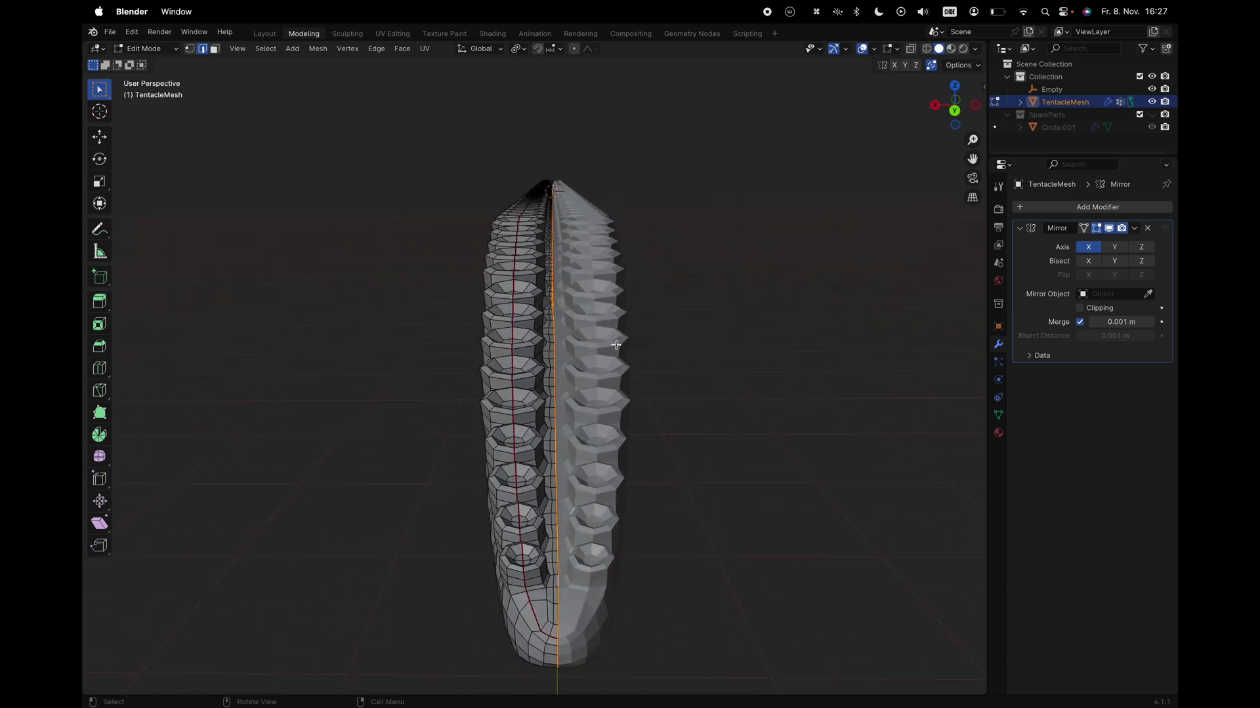
Move the selected centre edge loop away from the mirror plane along the X axis
key("g")
key("y")
key("x")
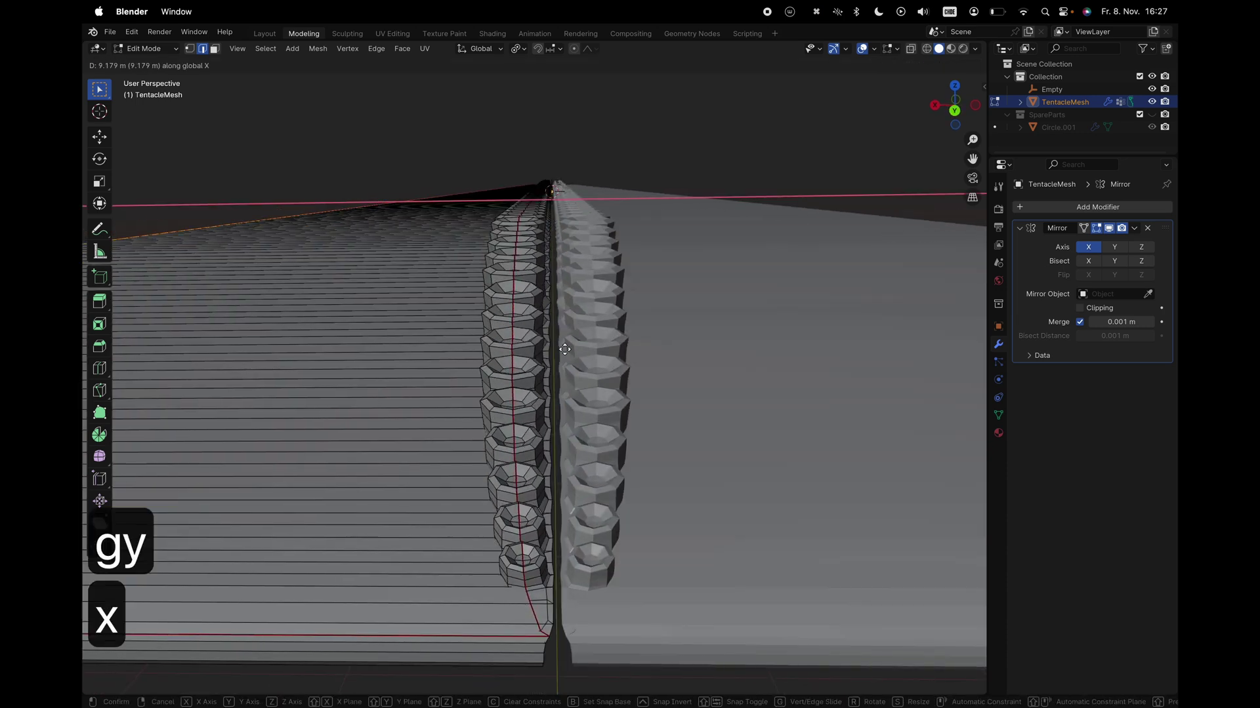
left_click(565, 349)
Enable Clipping in the Mirror modifier and move the centre edges back along X onto the mirror plane, leaving nothing selected
left_click(1080, 308)
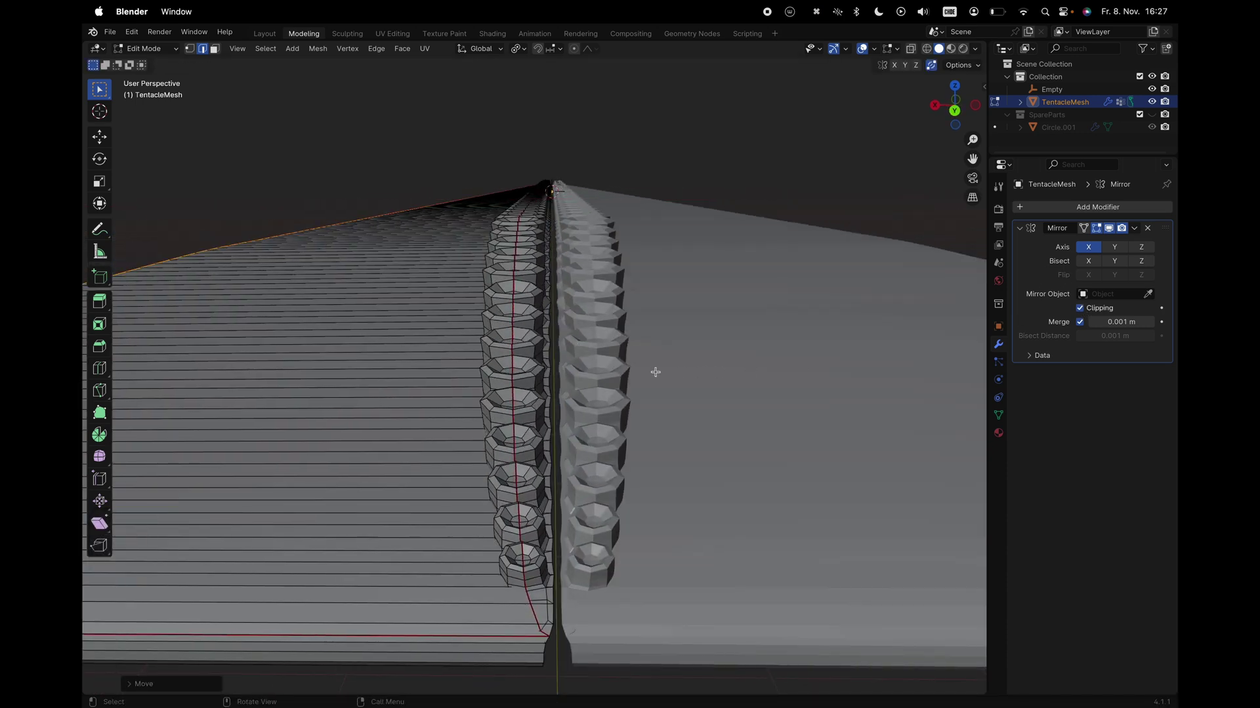
key("g")
key("x")
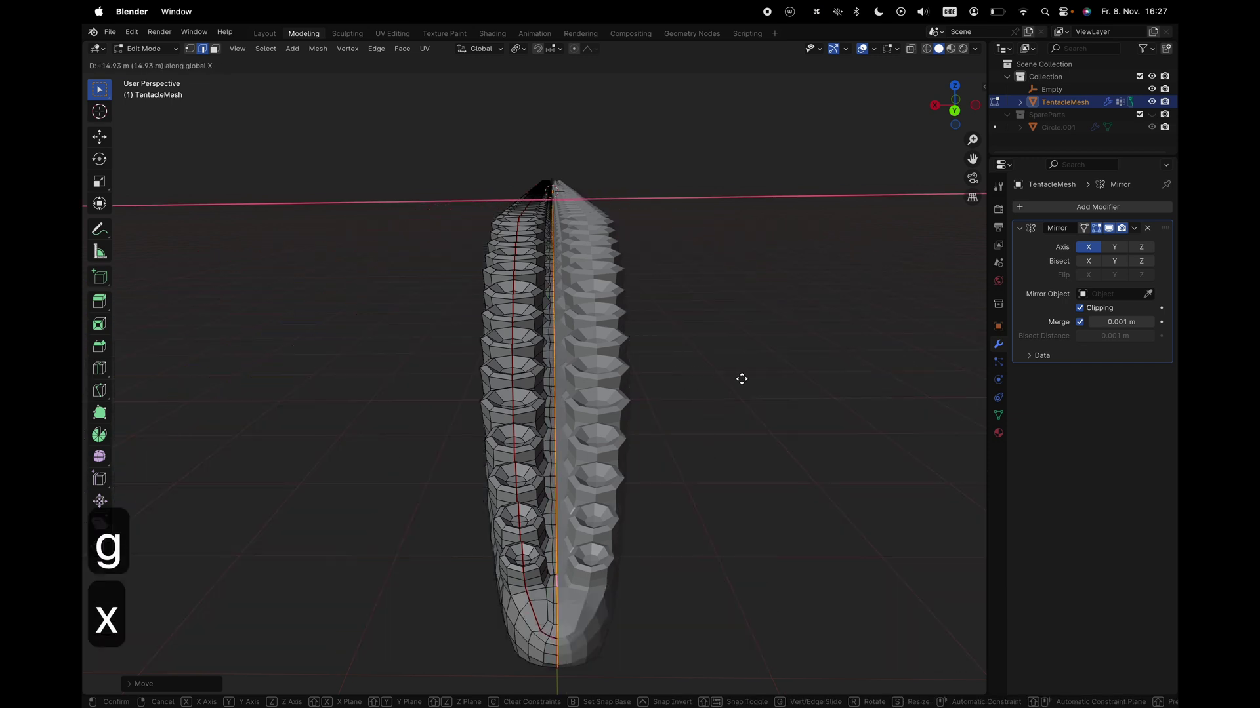
left_click(741, 378)
key("a")
key("a")
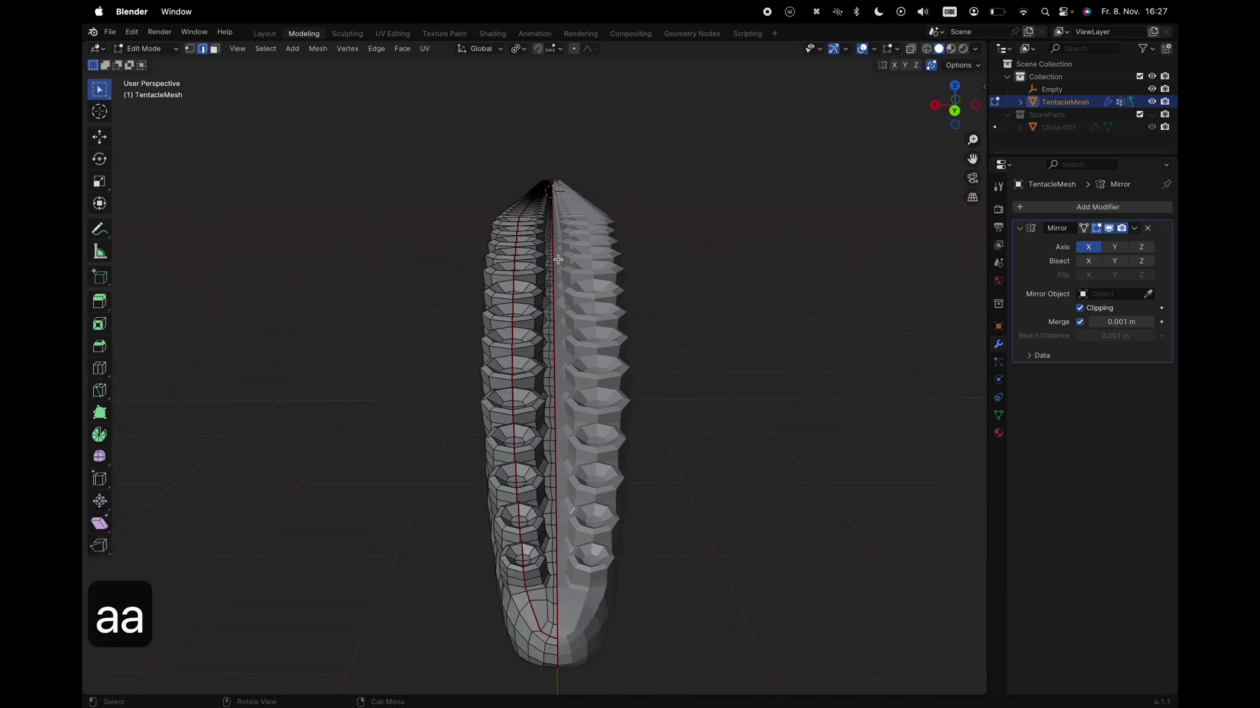
In Object Mode, delete the old empty and add a new one at the tentacle's base on the world origin
middle_click_drag(557, 253, 484, 275)
key("ctrl+Tab")
left_click(465, 295)
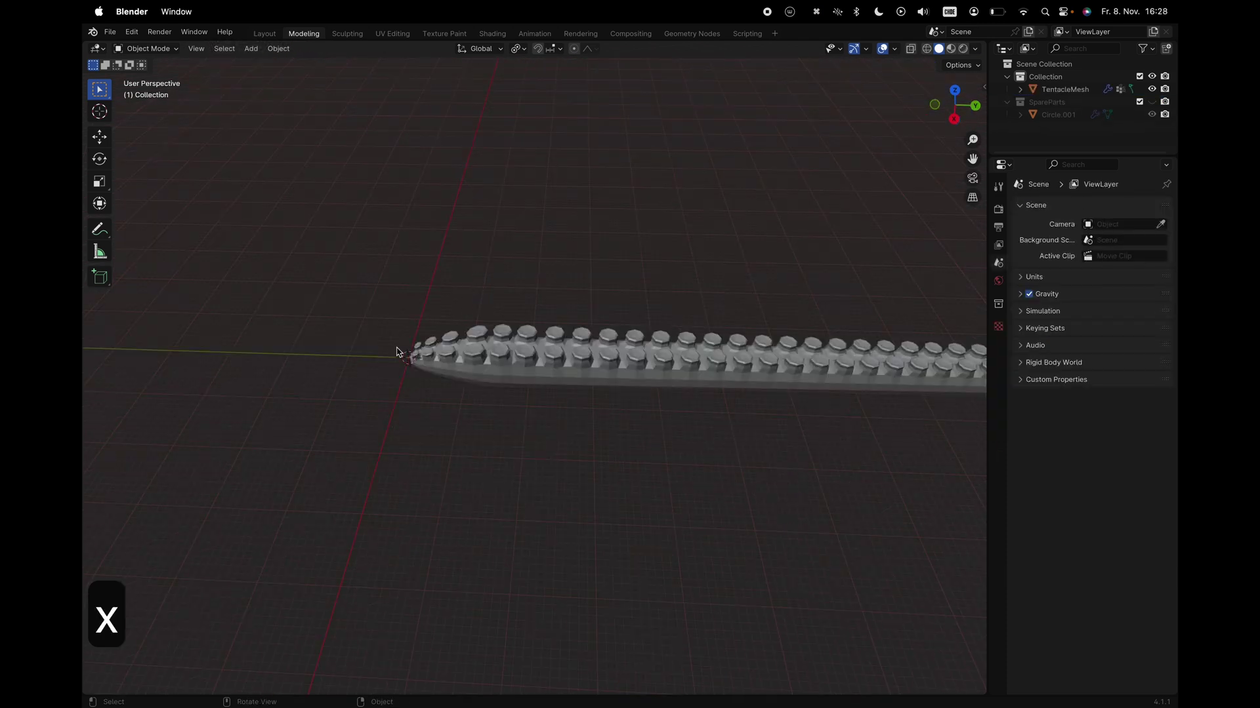
key("shift+a")
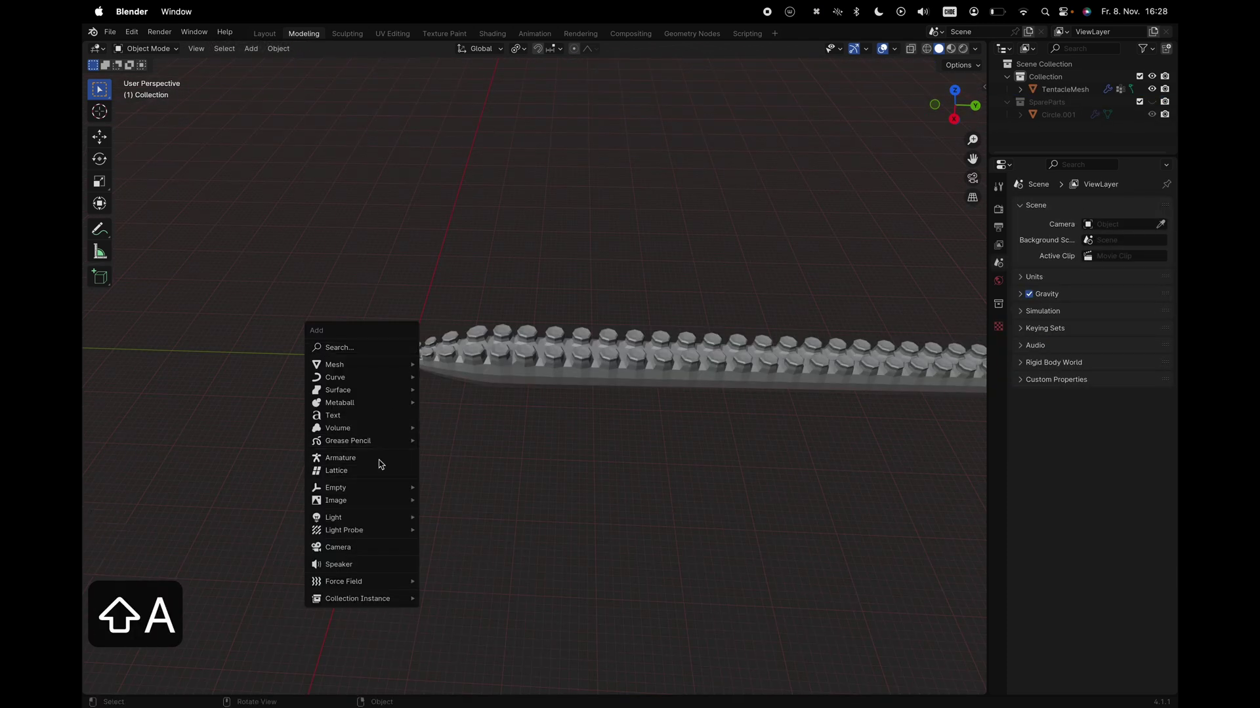
mouse_move(367, 489)
left_click(440, 489)
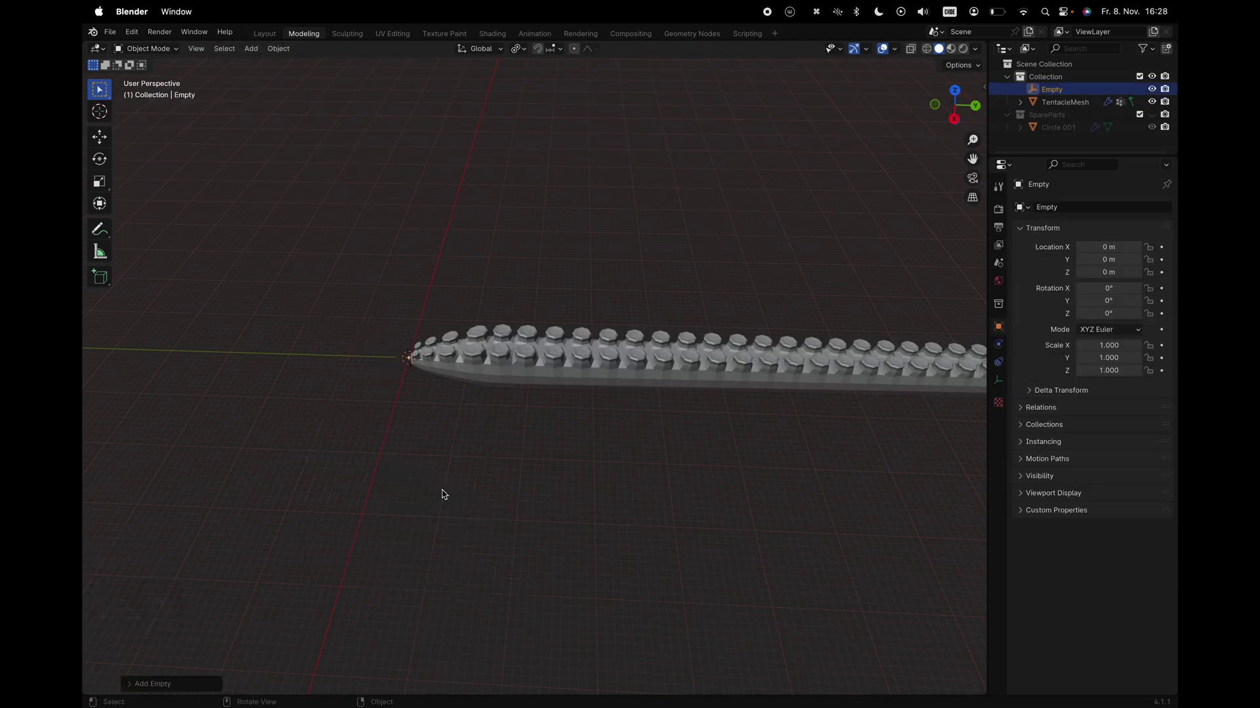
Add an Array modifier to the tentacle below its Mirror modifier
middle_click_drag(442, 494, 974, 242)
left_click(770, 401)
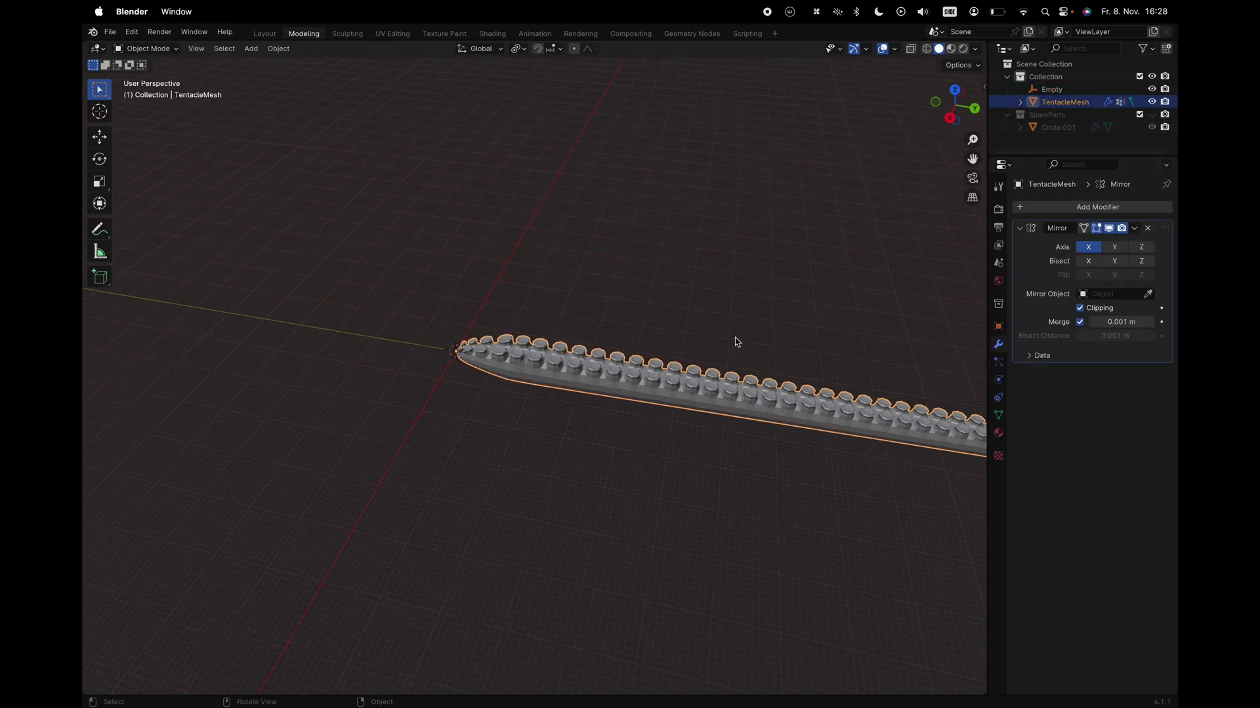
key("alt+shift+m")
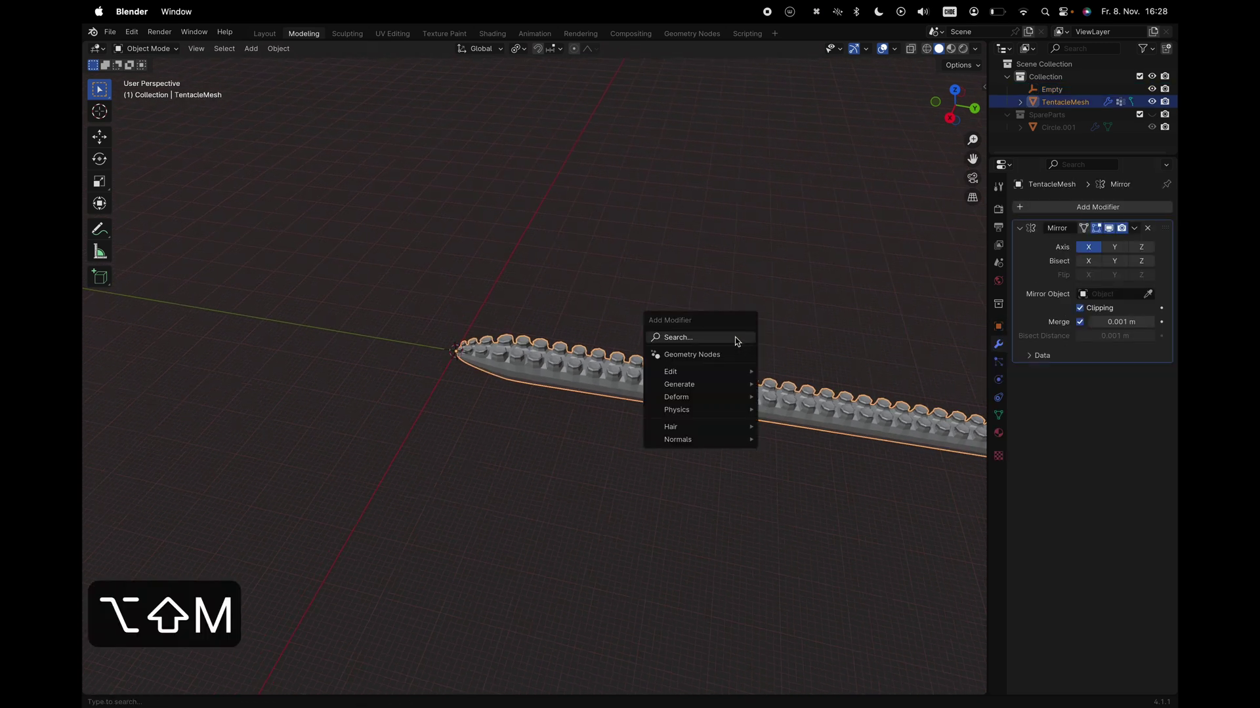
type("arr")
key("Return")
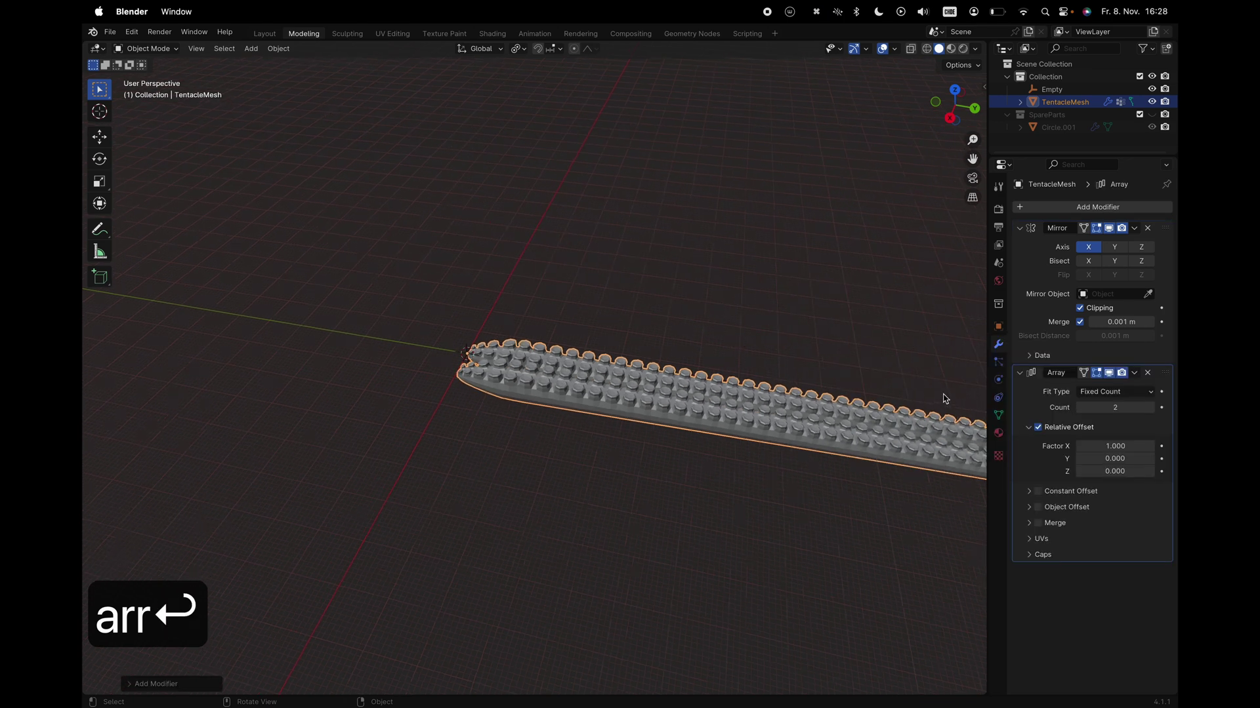
Set the Array's relative offset X factor to 0 and enable Object Offset with the Empty as its object
left_click(1078, 453)
type("0")
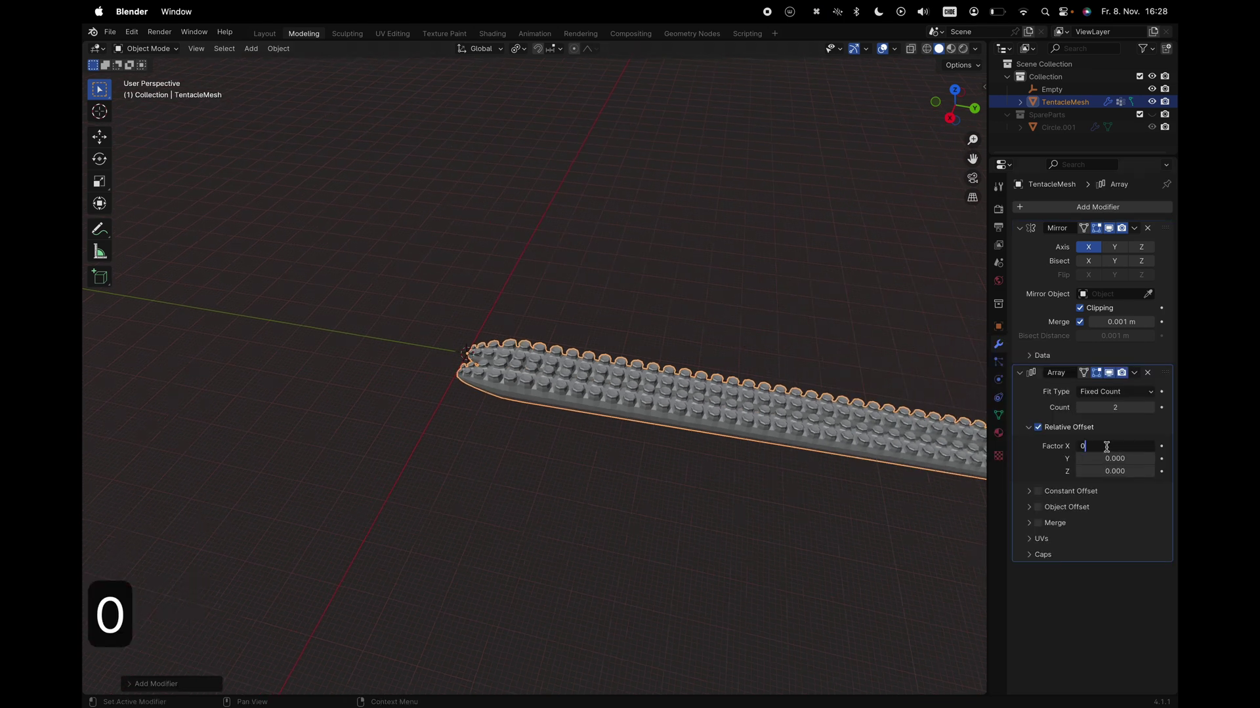
key("Return")
left_click(1033, 507)
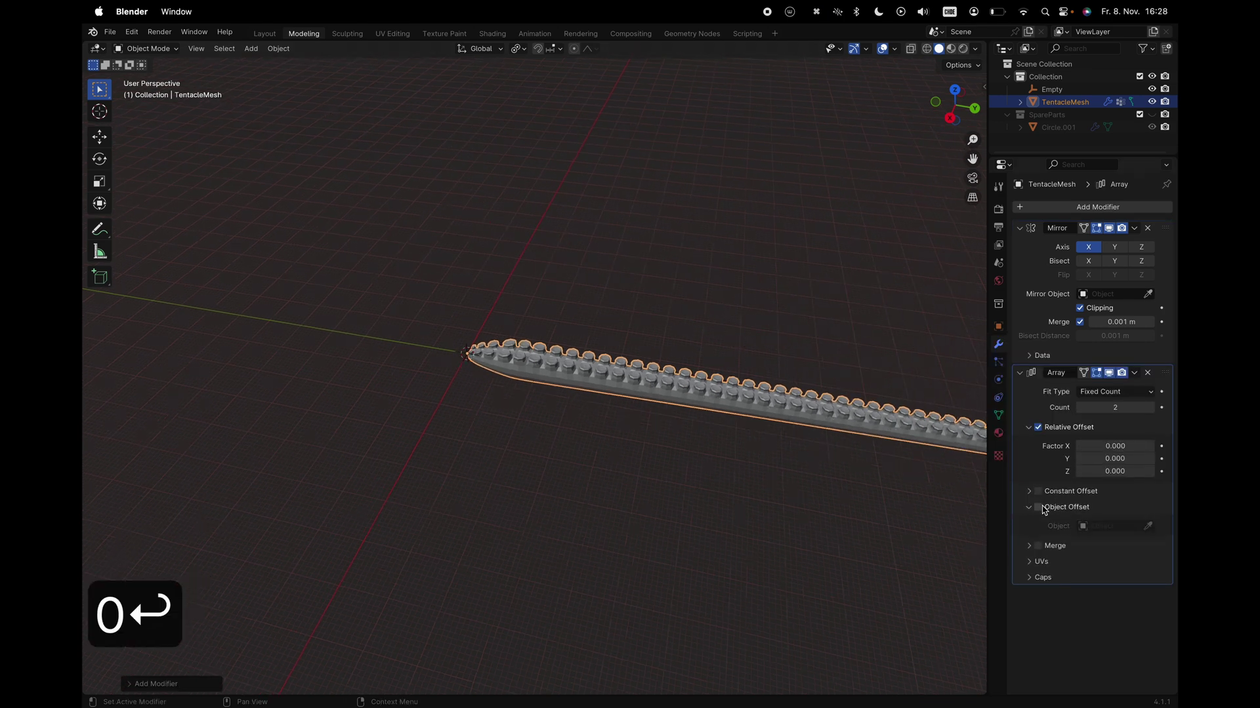
left_click(1087, 526)
left_click(1058, 559)
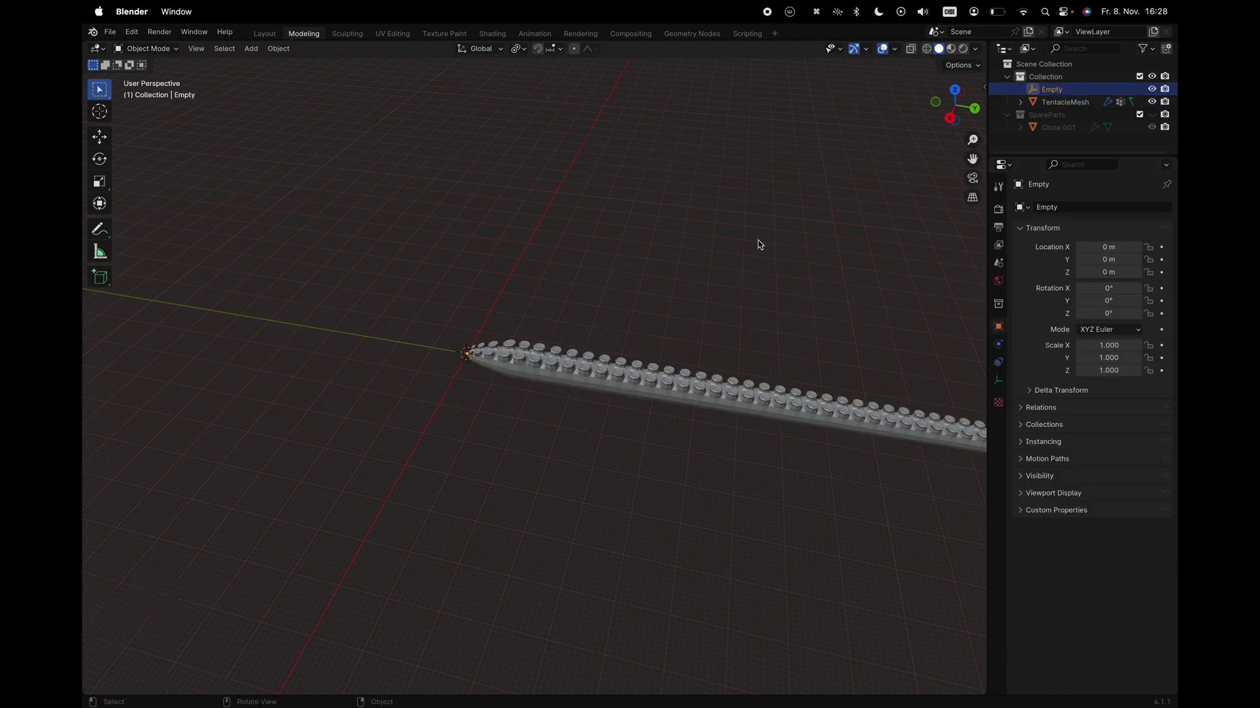
Rotate the empty 45° about the Z axis
key("r")
key("z")
key("4")
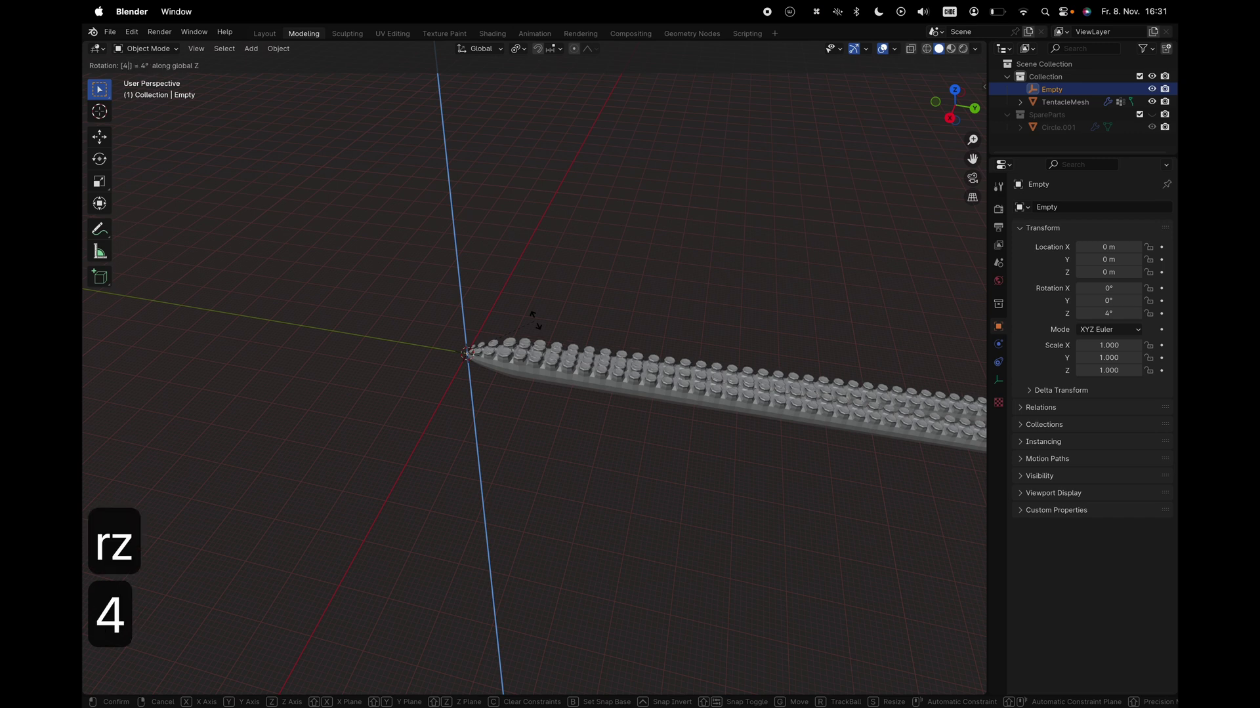
key("5")
key("Return")
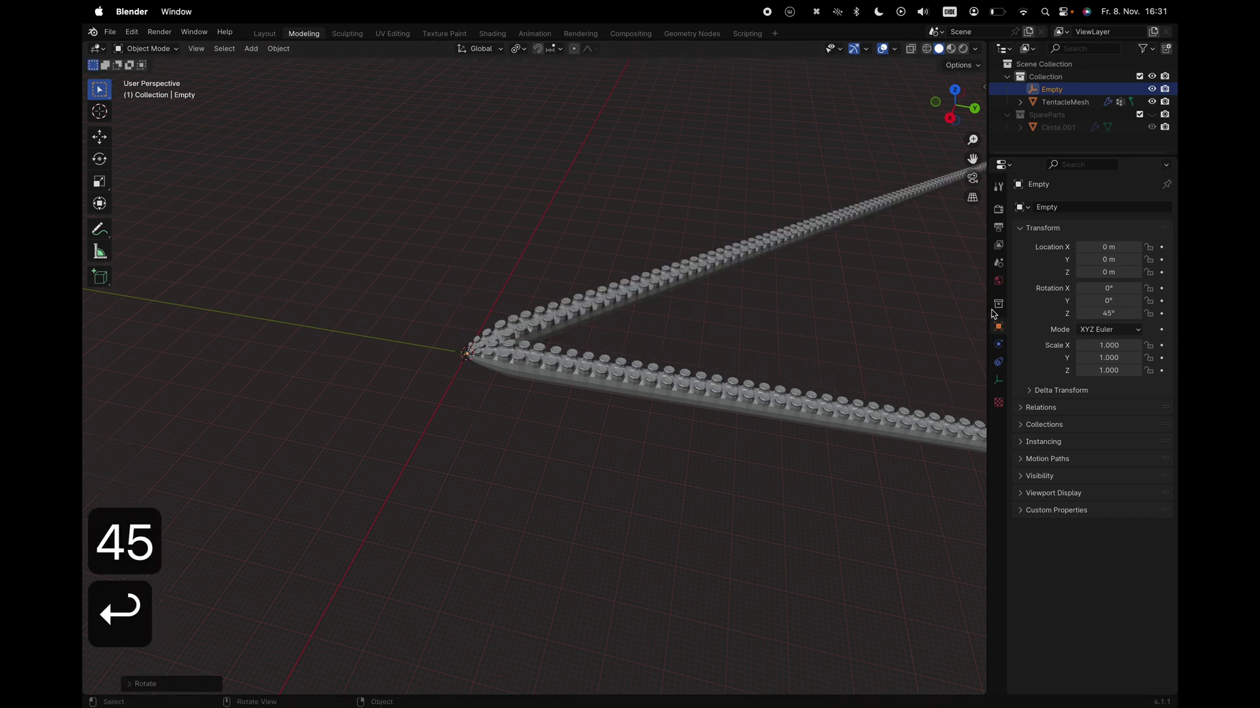
Set the tentacle's Array modifier count to 8
left_click(824, 410)
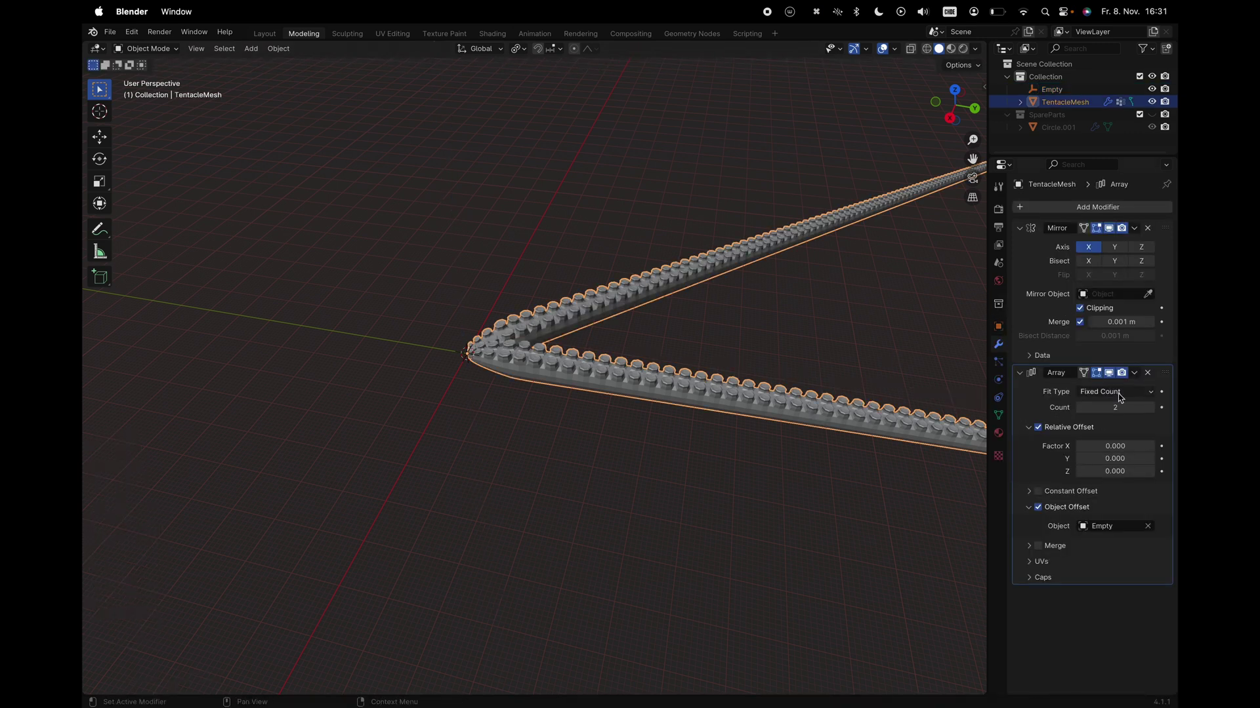
left_click(1151, 407)
left_click(1151, 408)
left_click(1151, 407)
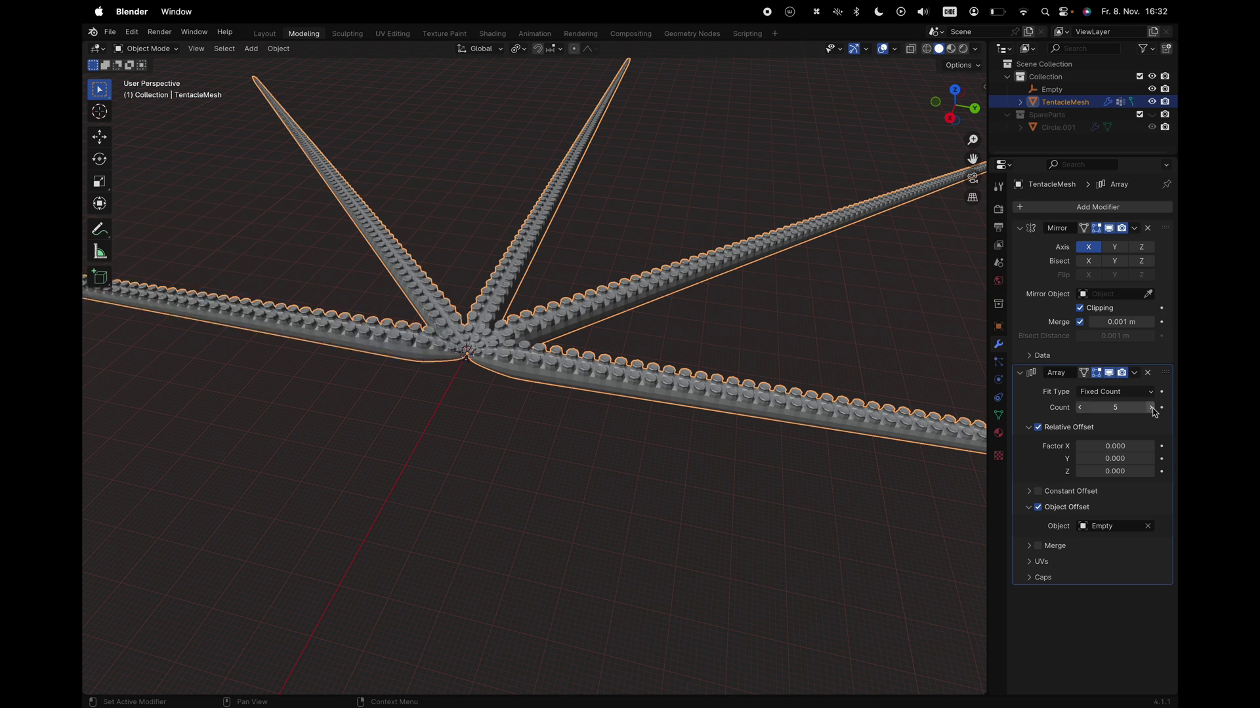
left_click(1152, 407)
left_click(1151, 408)
left_click(1152, 408)
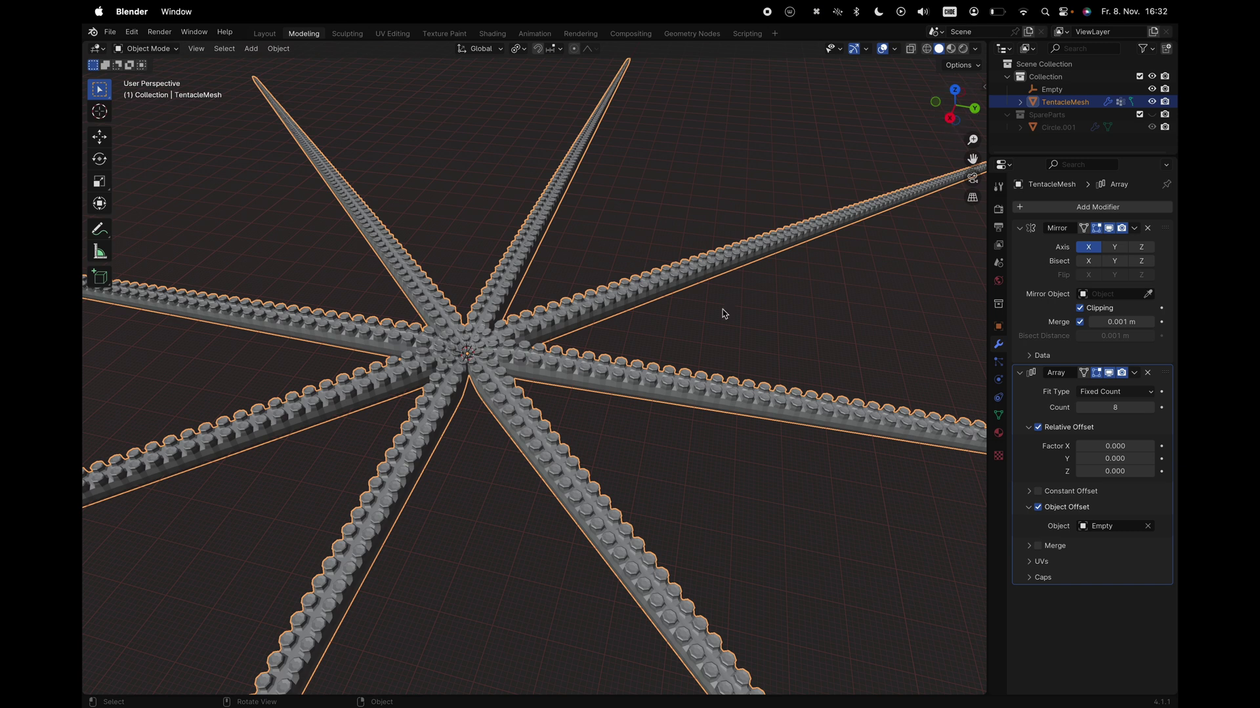
In Edit Mode, move the whole tentacle mesh about 0.37 m along Y, away from the empty, and save the file
left_click(955, 89)
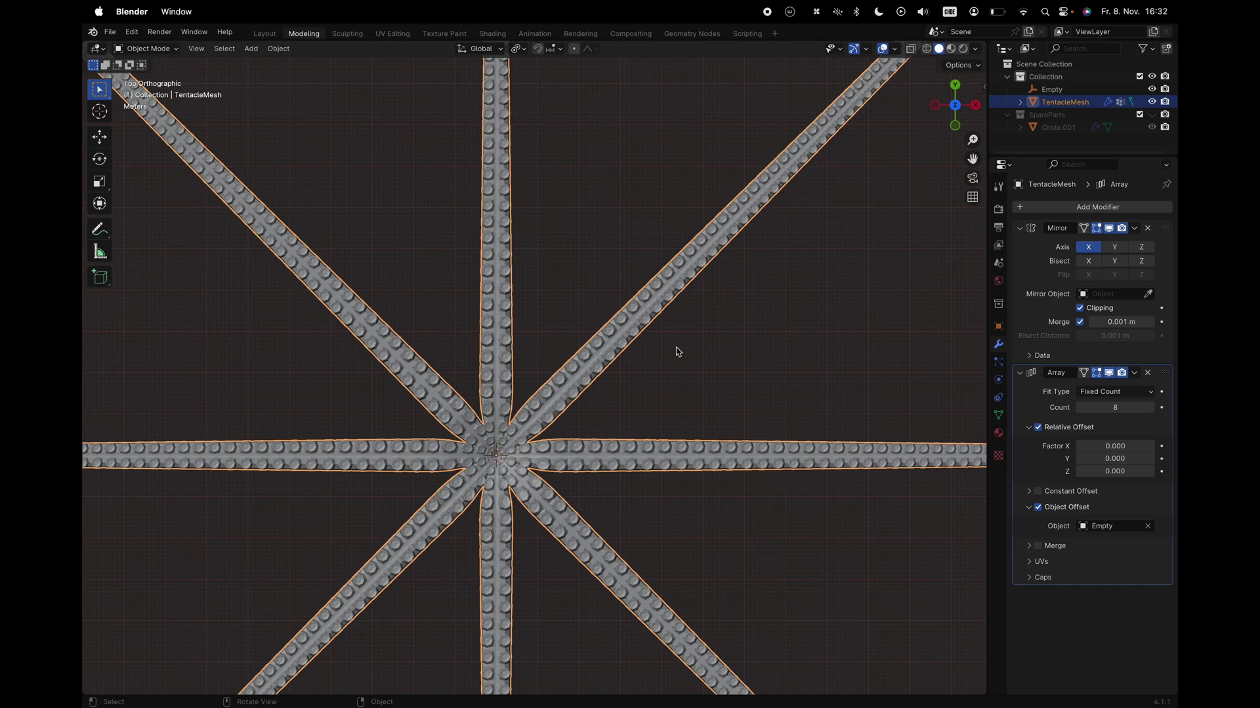
key("Tab")
key("a")
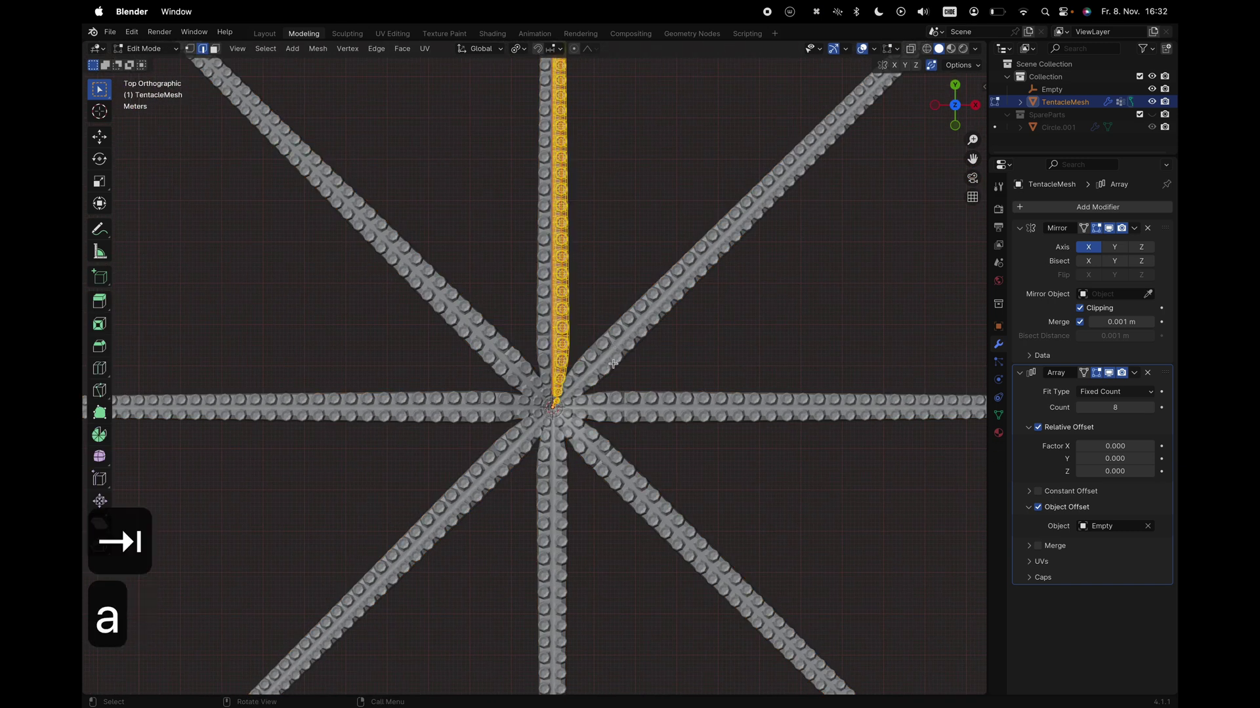
key("g")
key("y")
scroll(660, 381, "up", 4)
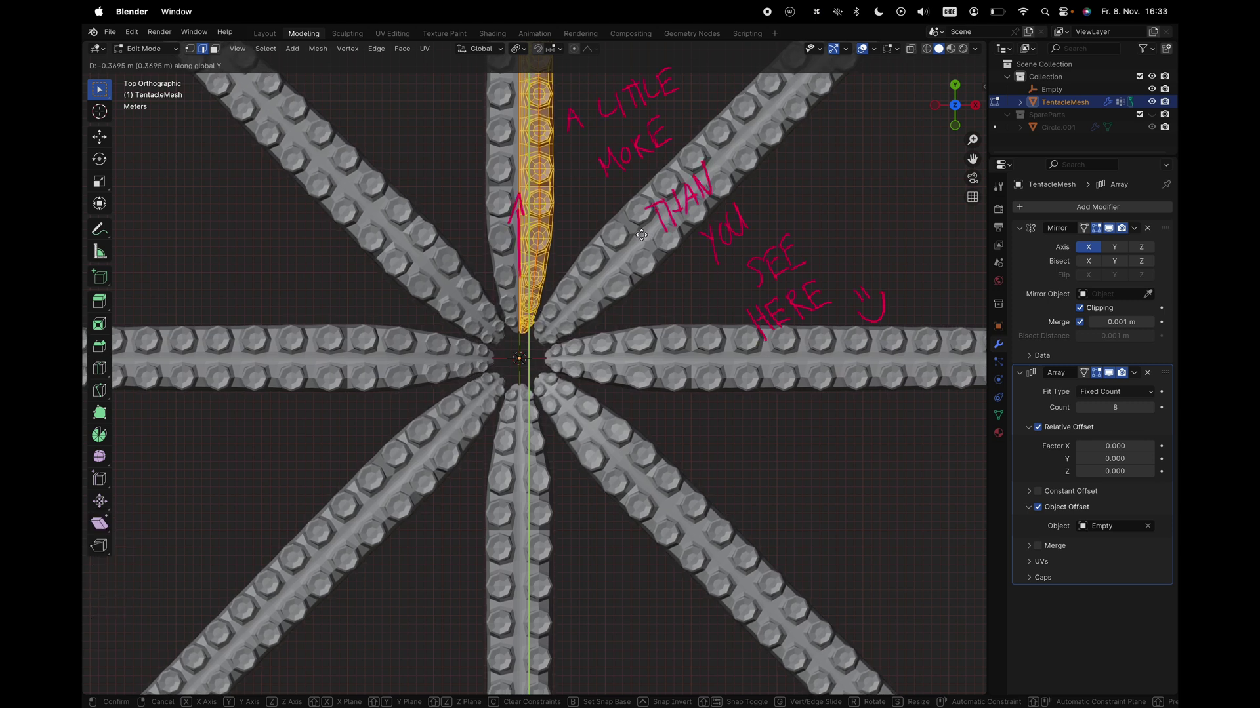
left_click(604, 284)
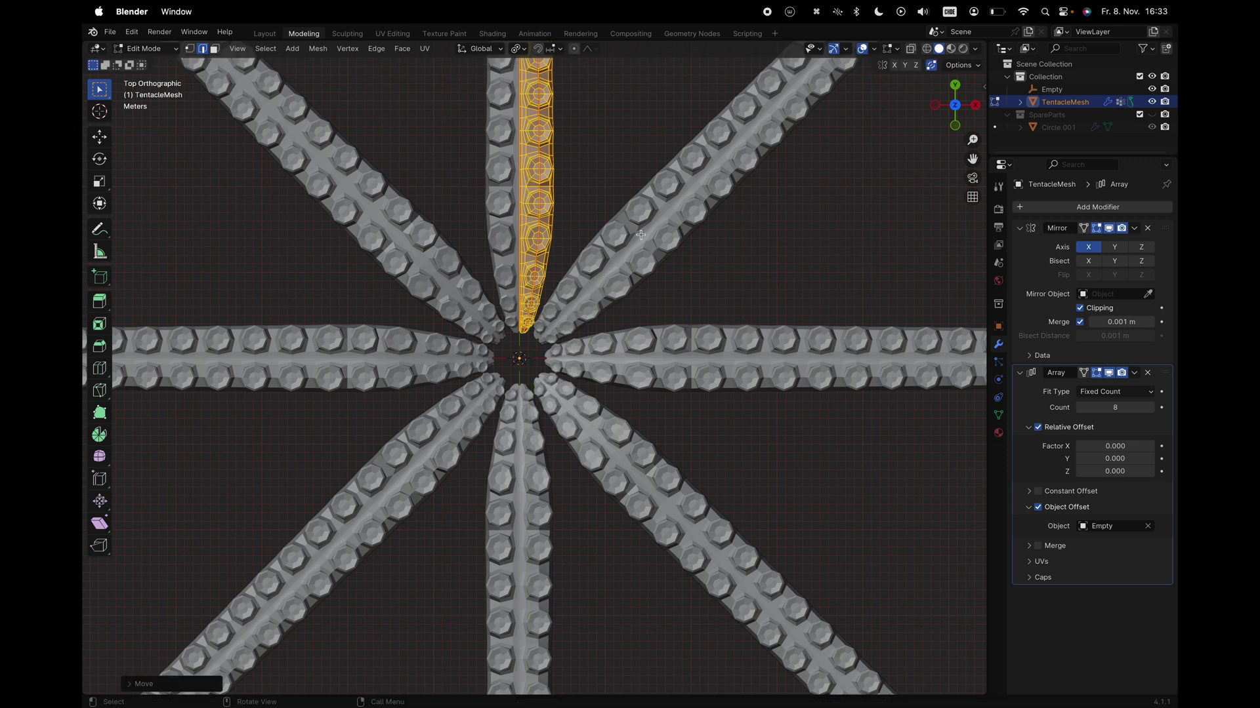
key("a")
key("a")
mouse_move(604, 284)
middle_mouse_down()
mouse_move(593, 253)
mouse_move(630, 240)
mouse_move(604, 285)
mouse_move(615, 284)
middle_mouse_up()
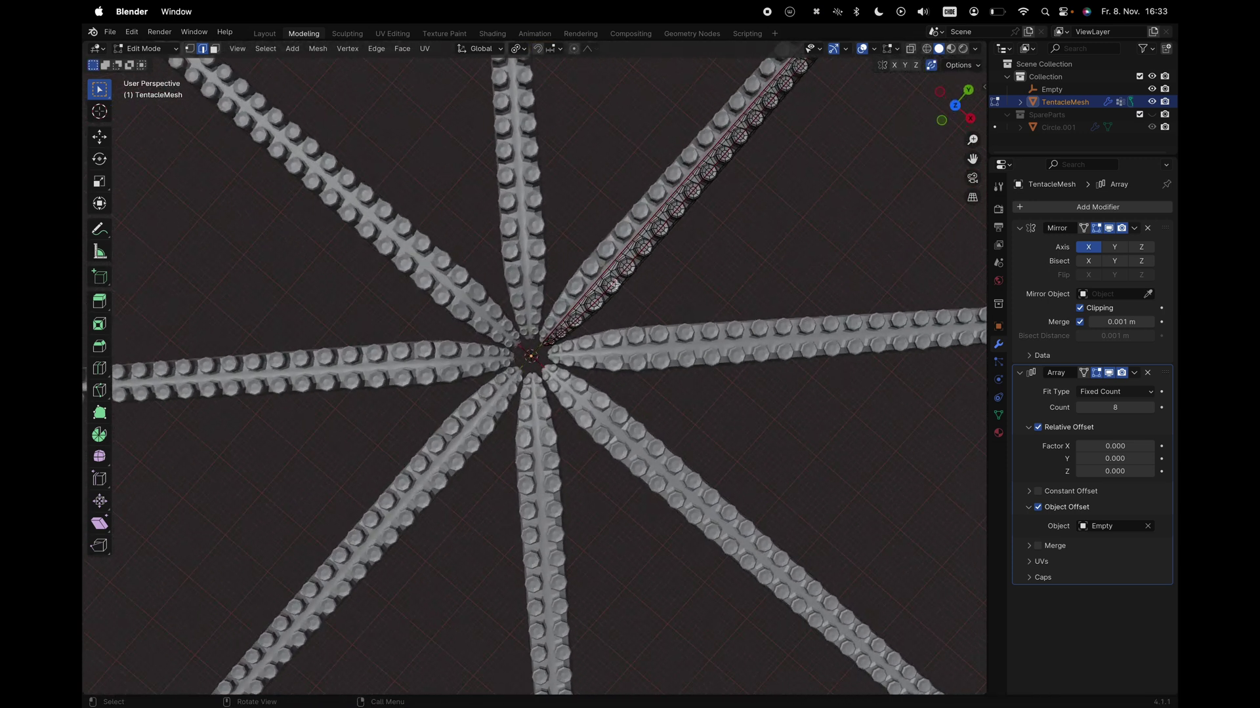
key("super+s")
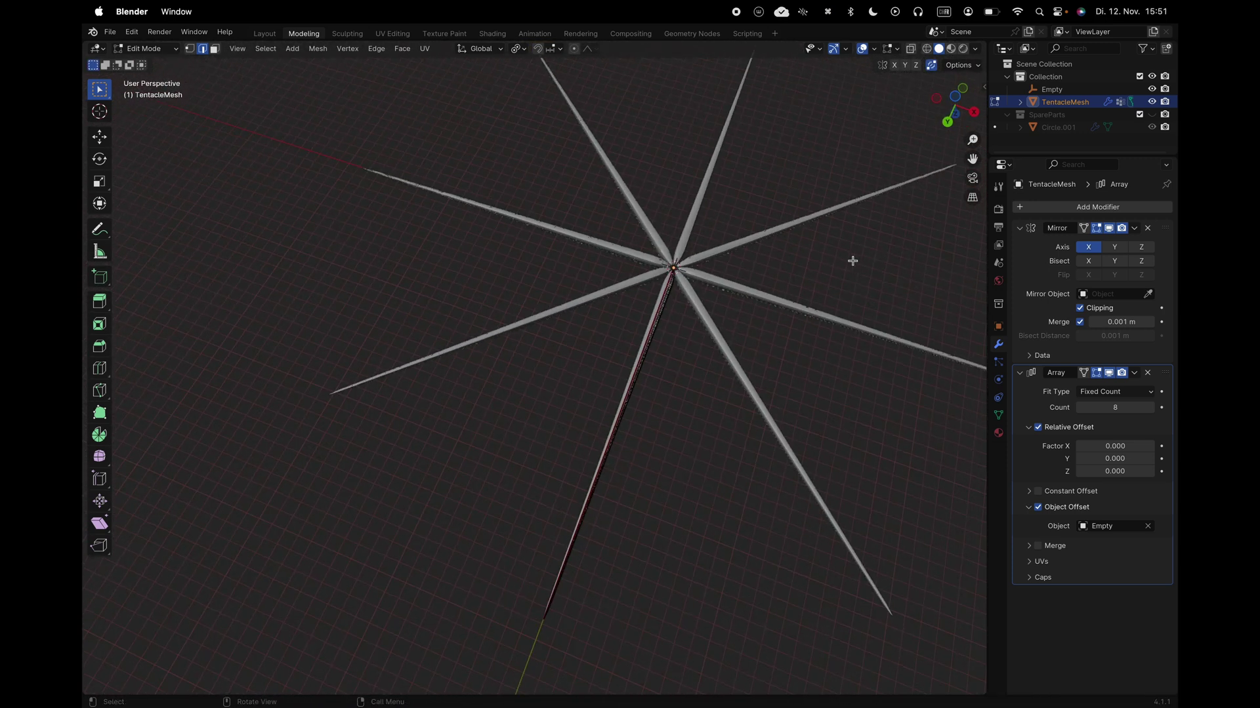
Hide the Array modifier in the viewport and frame the single tentacle close up in the right orthographic view
middle_click_drag(851, 259, 852, 261)
left_click(1111, 374)
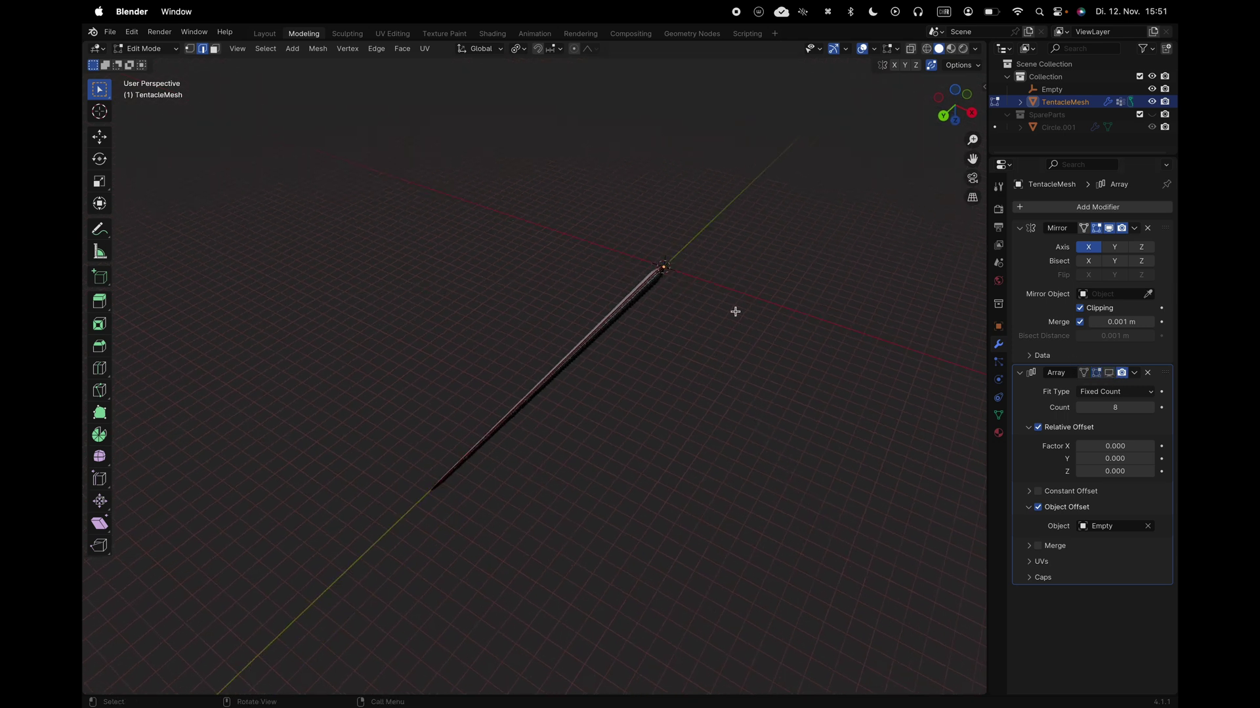
key("KP_3")
key("shift+b")
left_click_drag(543, 443, 631, 488)
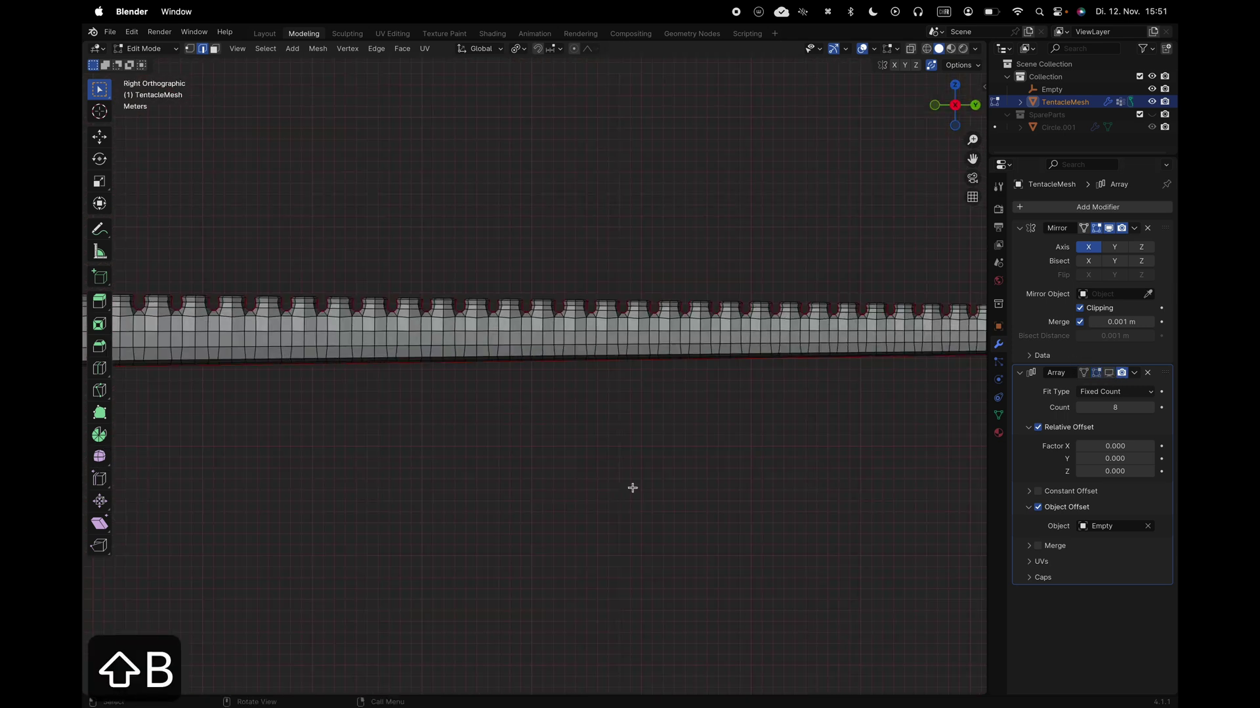
scroll(632, 488, "right", 5, "shift")
scroll(633, 487, "up", 3, "shift")
key("a")
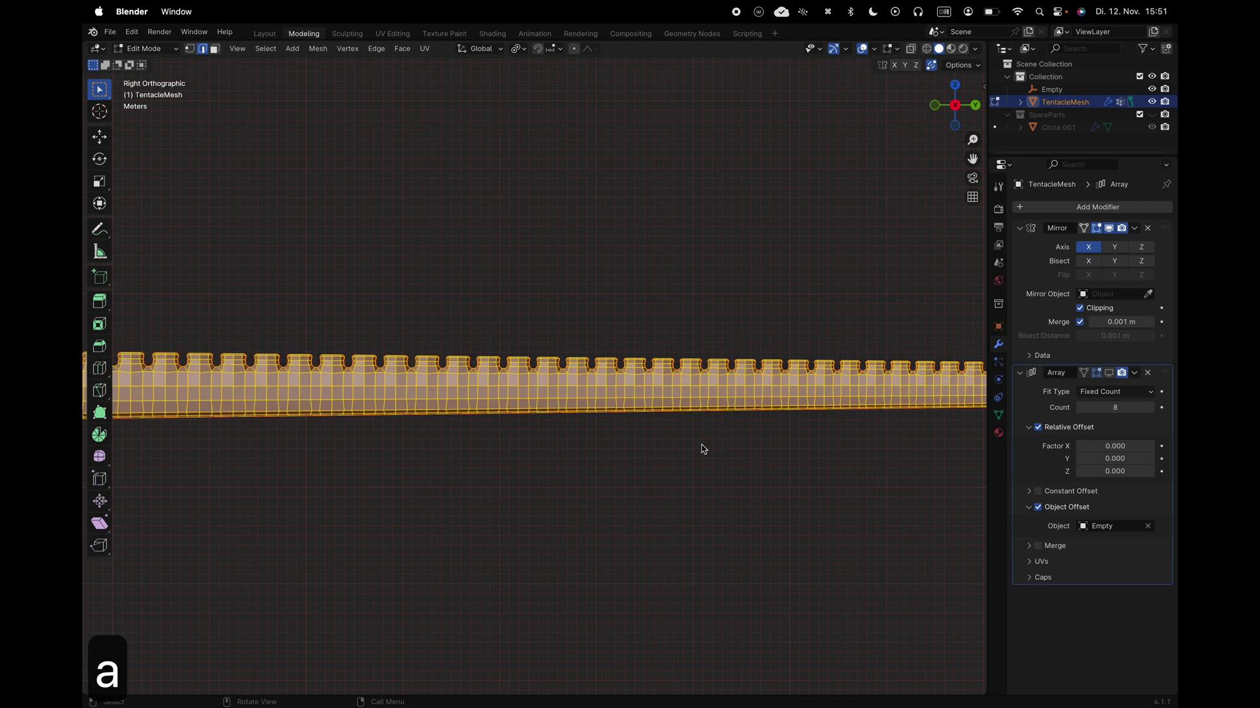
key("alt+s")
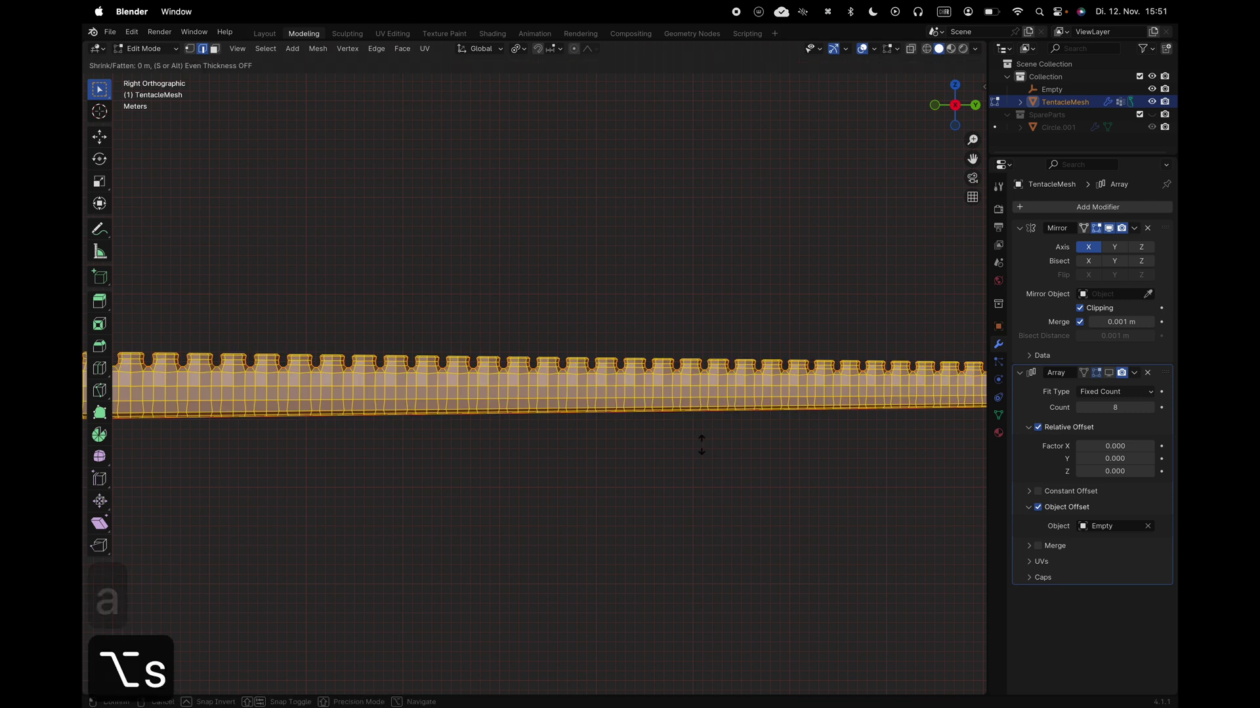
key("Down")
key("Down")
key("Down")
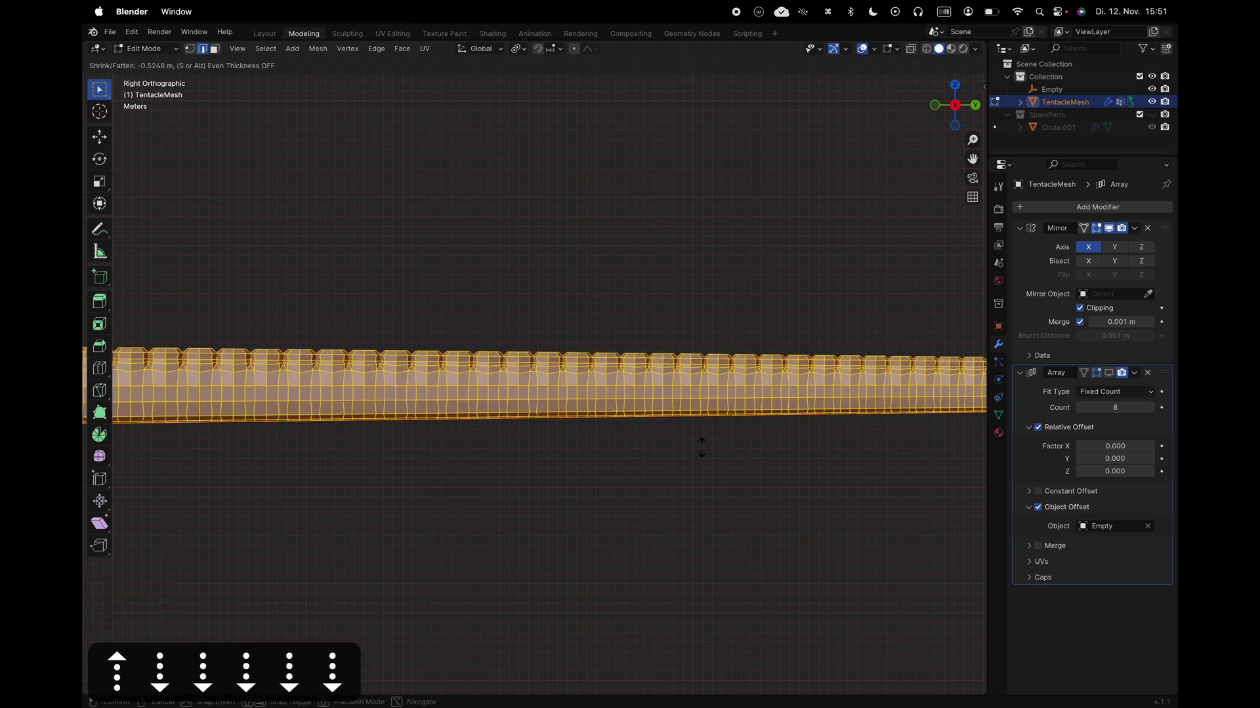
key("Up")
key("Up")
key("Up")
key("Up")
key("Up")
key("Escape")
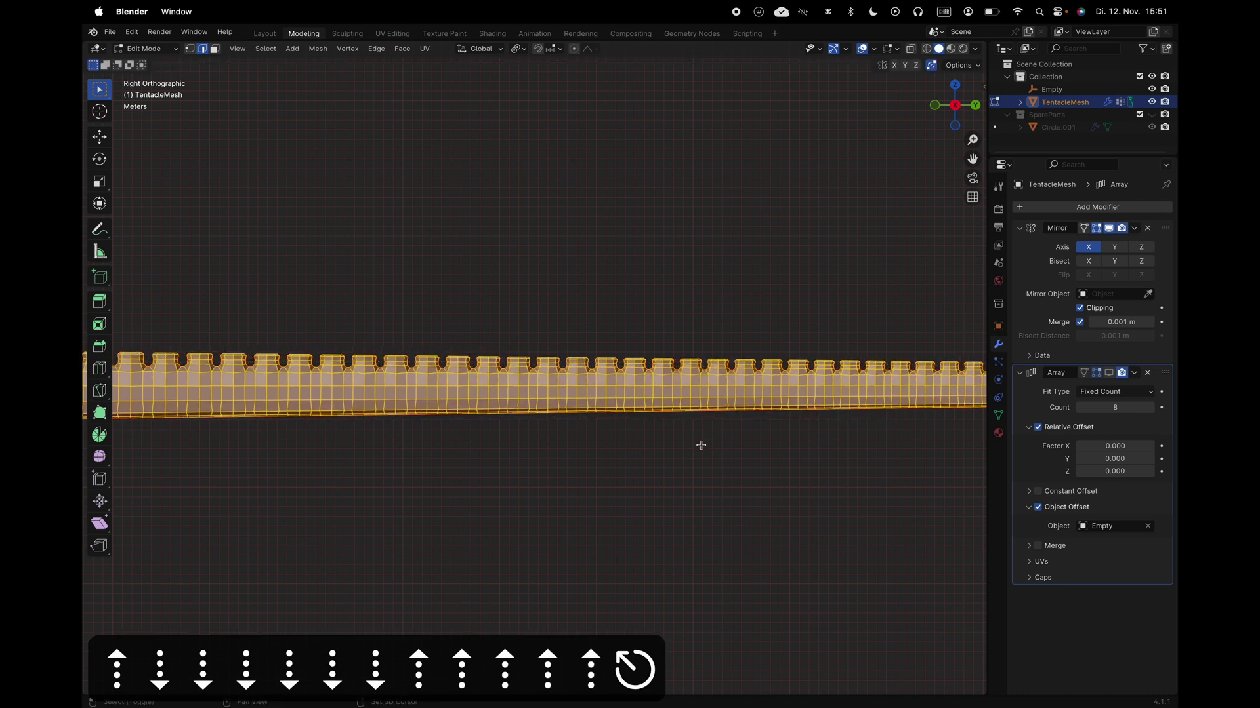
With X-ray on, select the tentacle mesh except its tapered tip section and apply Shrink/Fatten with an offset of about -0.1 m
scroll(701, 445, "down", 5)
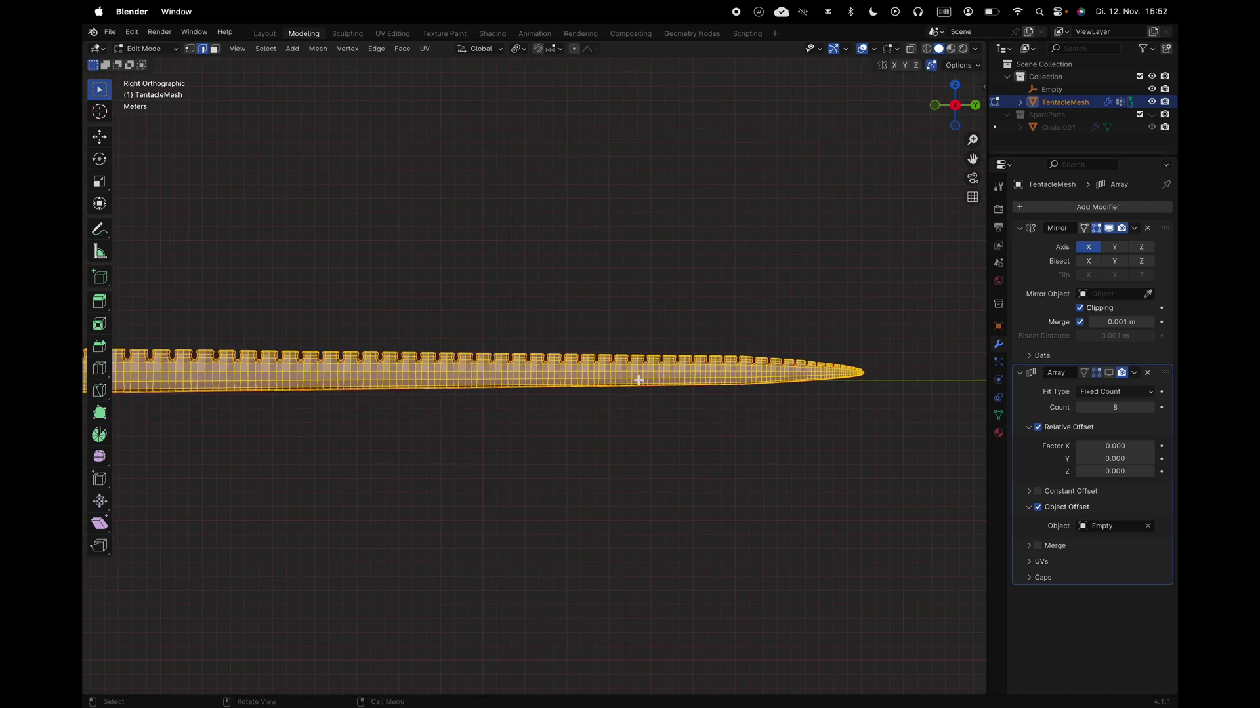
scroll(639, 380, "down", 1)
key("alt+z")
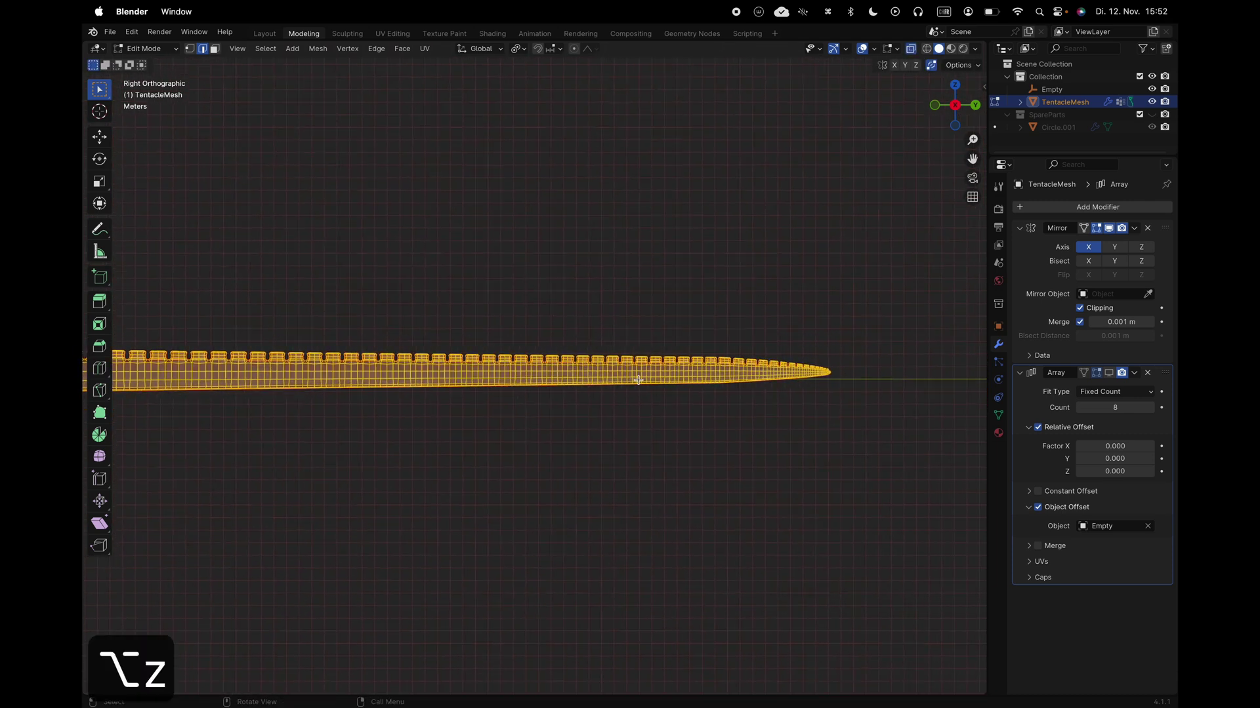
key("a")
key("b")
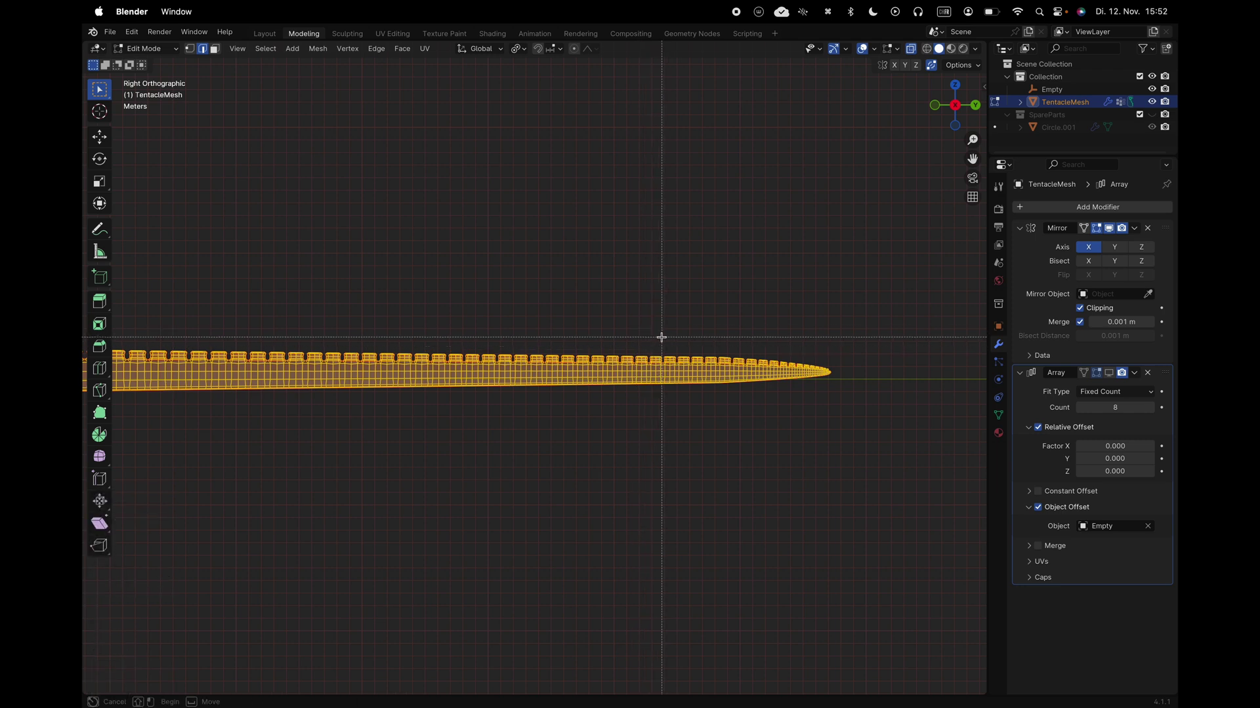
left_click_drag(662, 337, 852, 402)
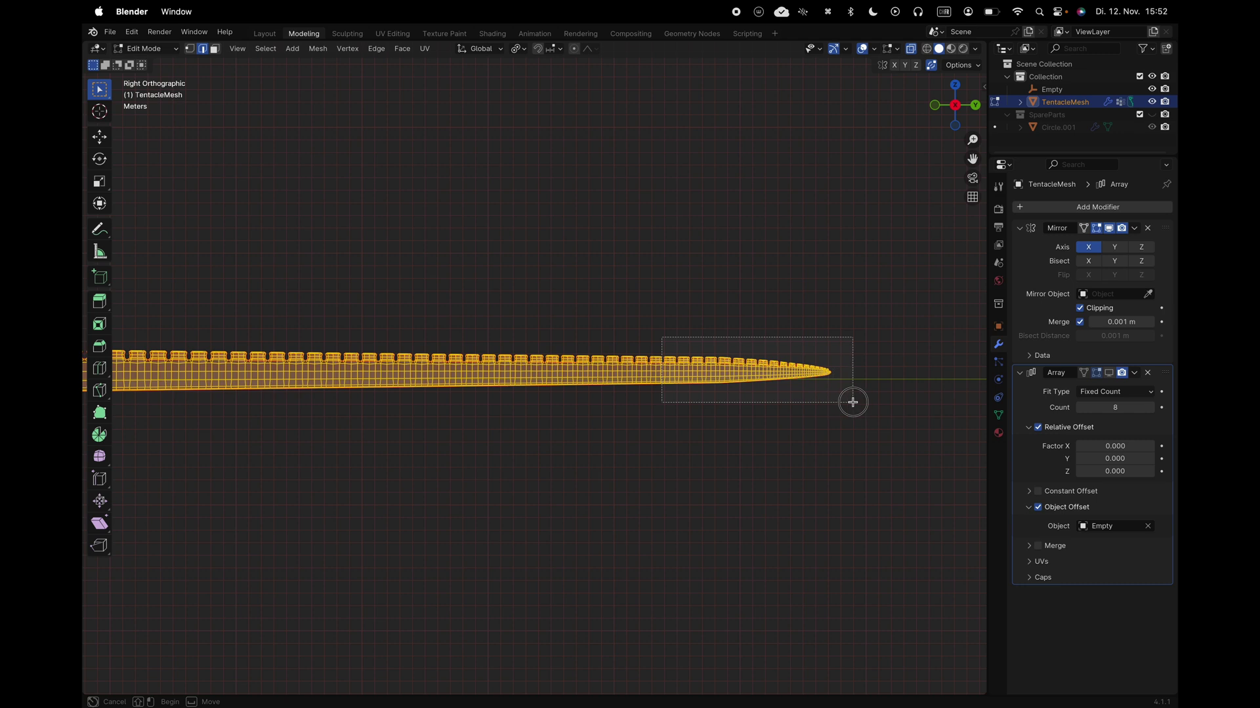
middle_click_drag(853, 402, 852, 402)
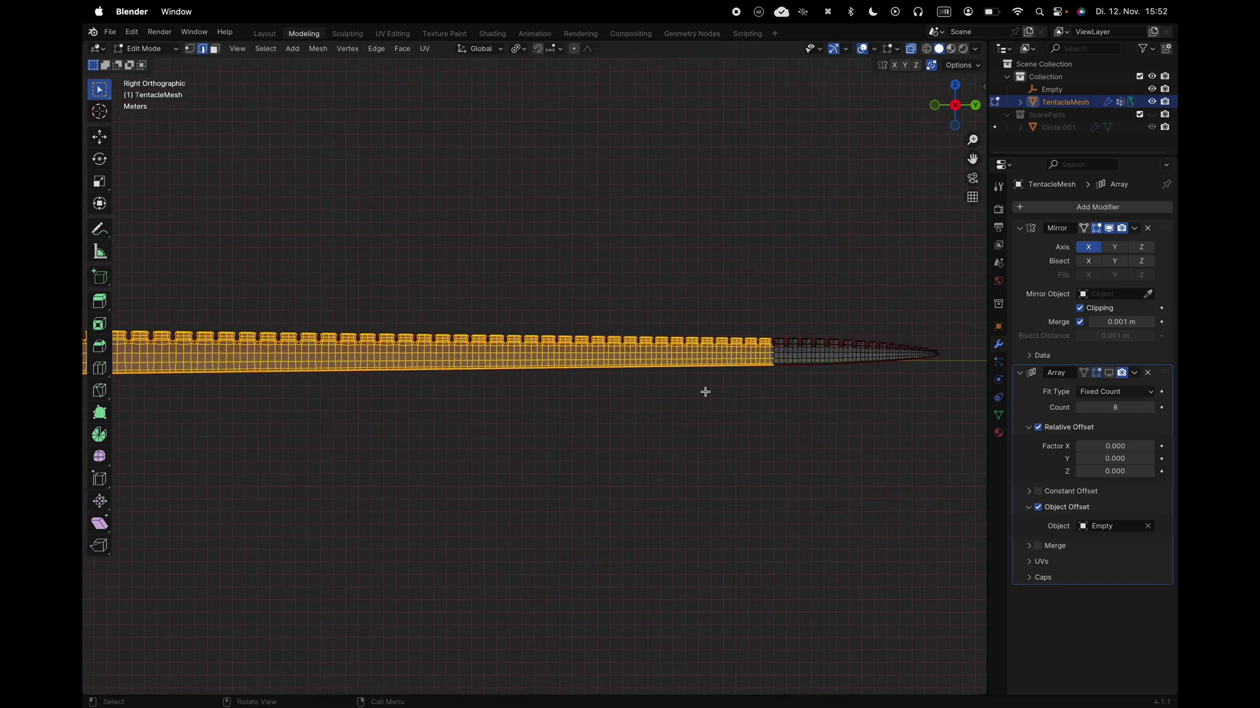
key("alt+s")
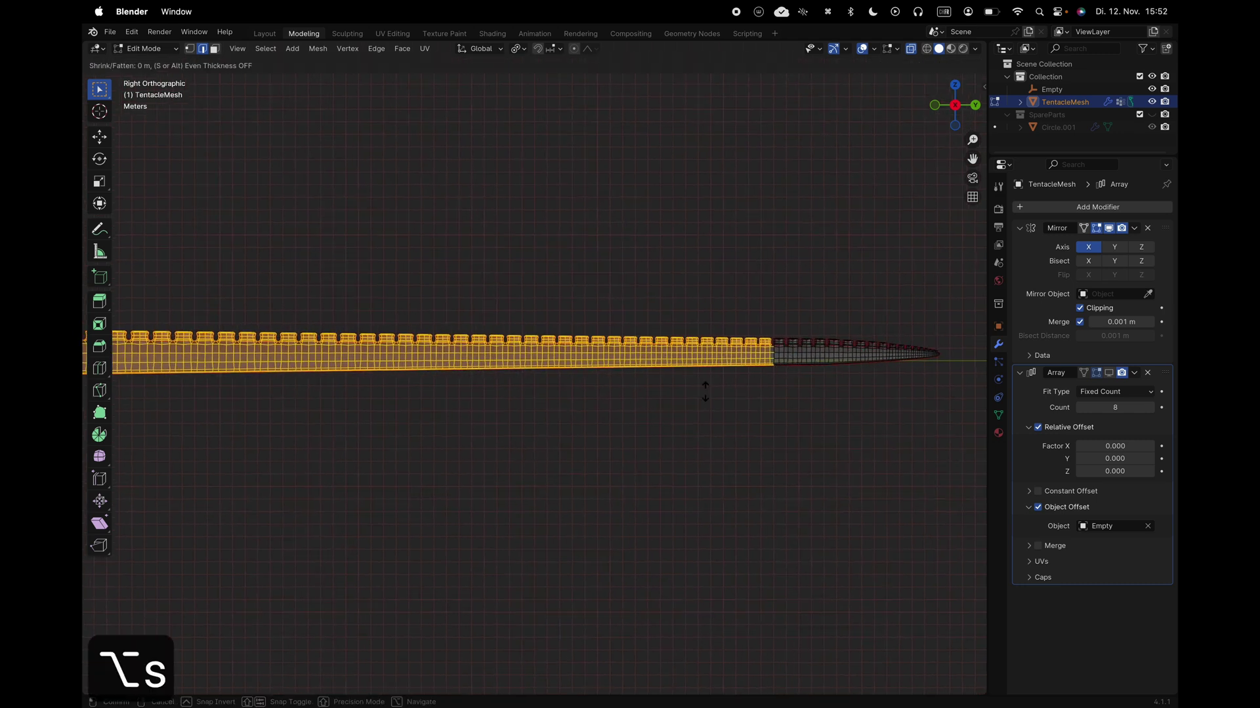
key("Up")
left_click(740, 393)
scroll(740, 394, "up", 1)
scroll(740, 394, "right", 3, "shift")
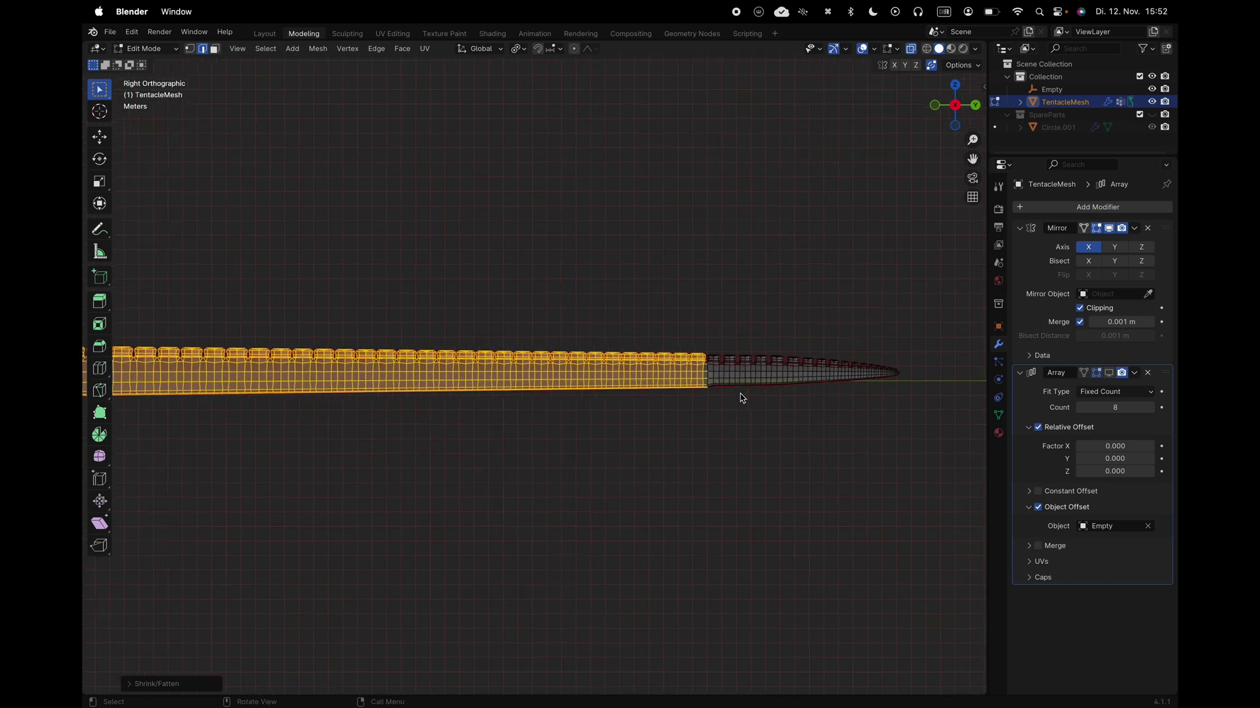
scroll(510, 503, "up", 1)
Enable proportional editing for the Shrink/Fatten with size 17.394, set its offset to -0.0508 m and turn X-ray off
left_click(133, 684)
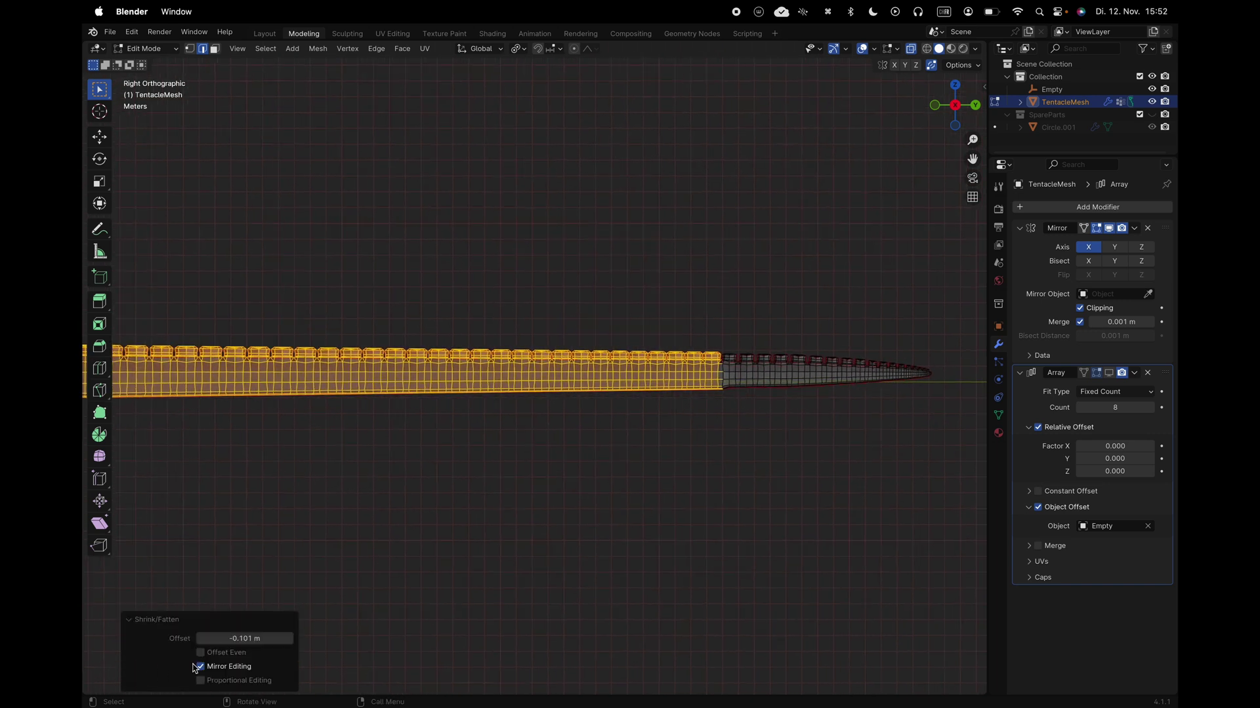
left_click(200, 681)
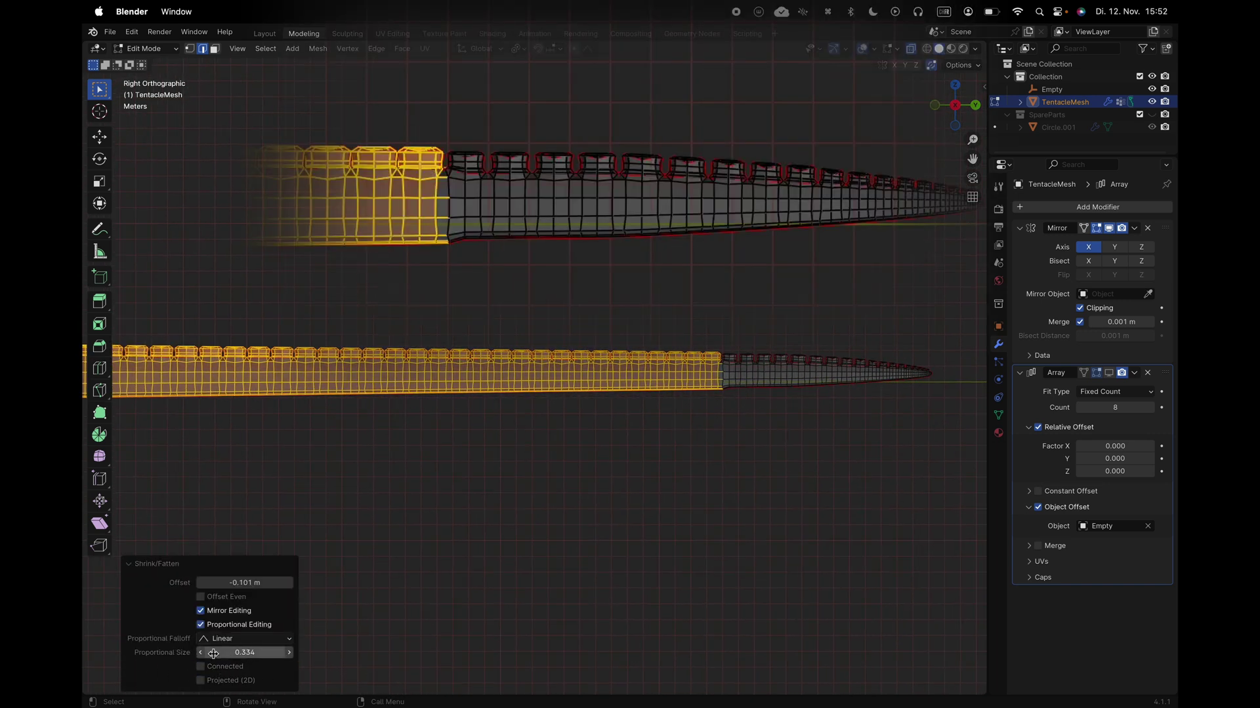
left_click_drag(245, 653, 299, 652)
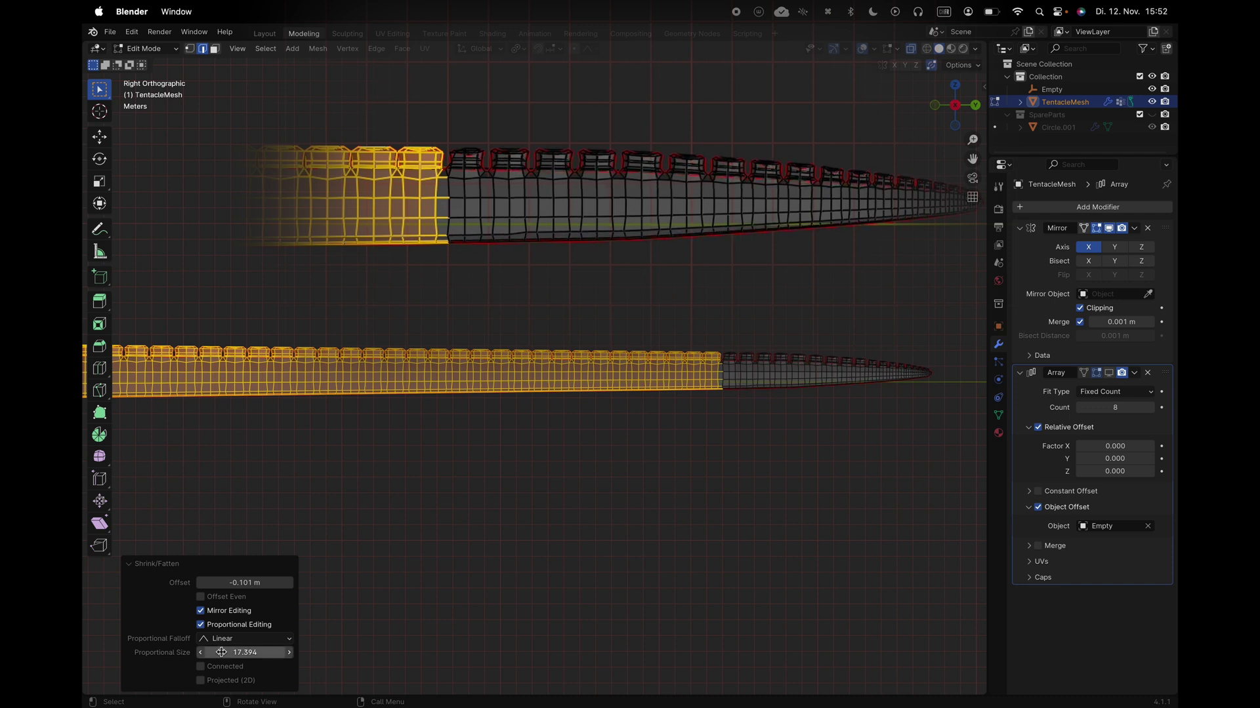
left_click(290, 584)
left_click(290, 583)
left_click(290, 583)
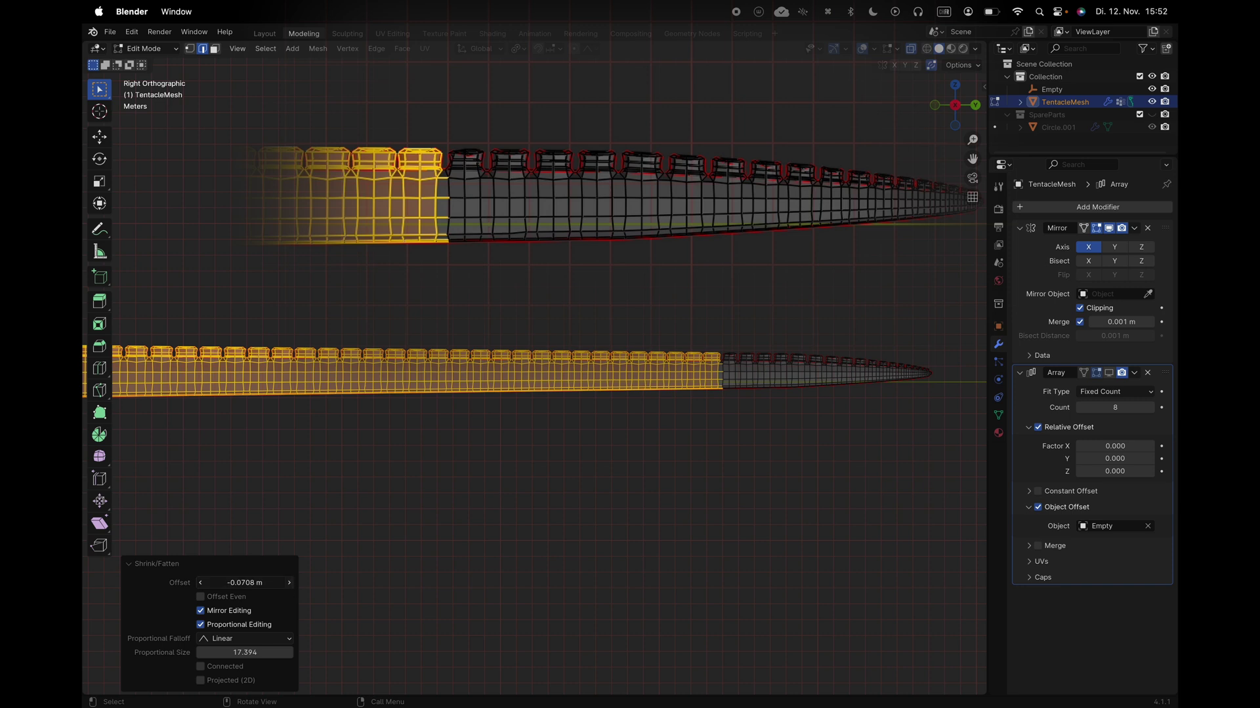
left_click(290, 583)
left_click(290, 583)
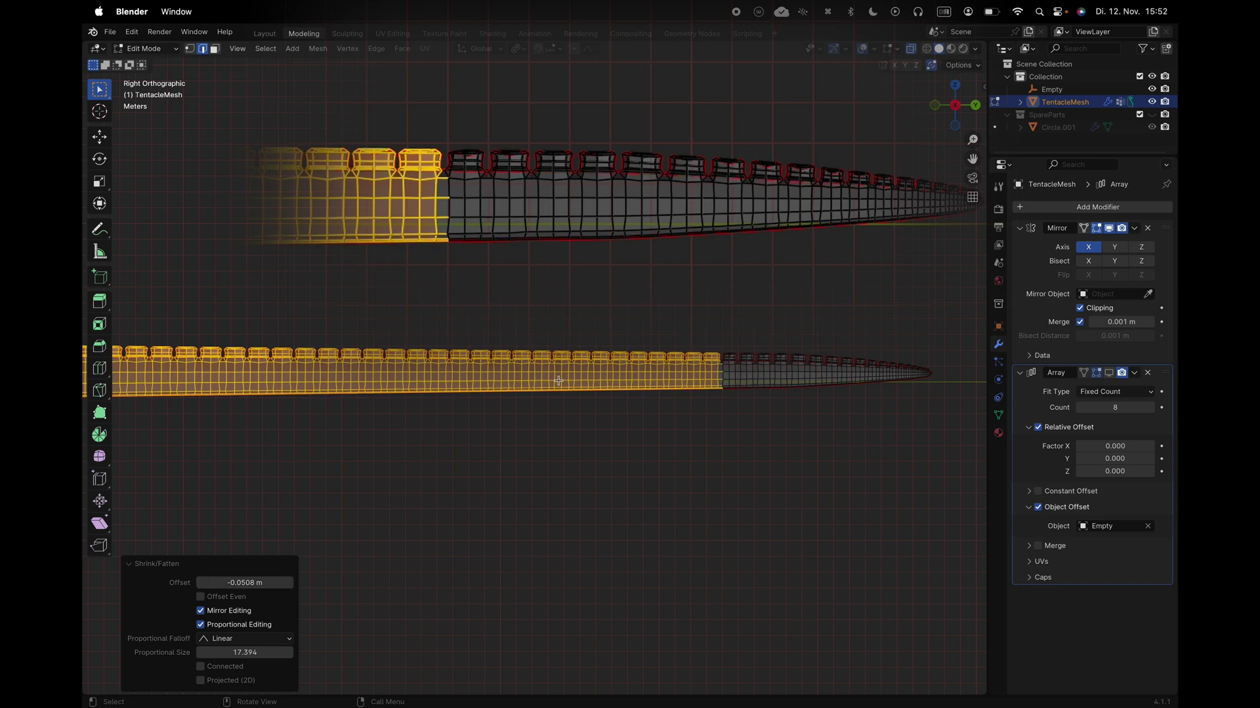
key("alt+z")
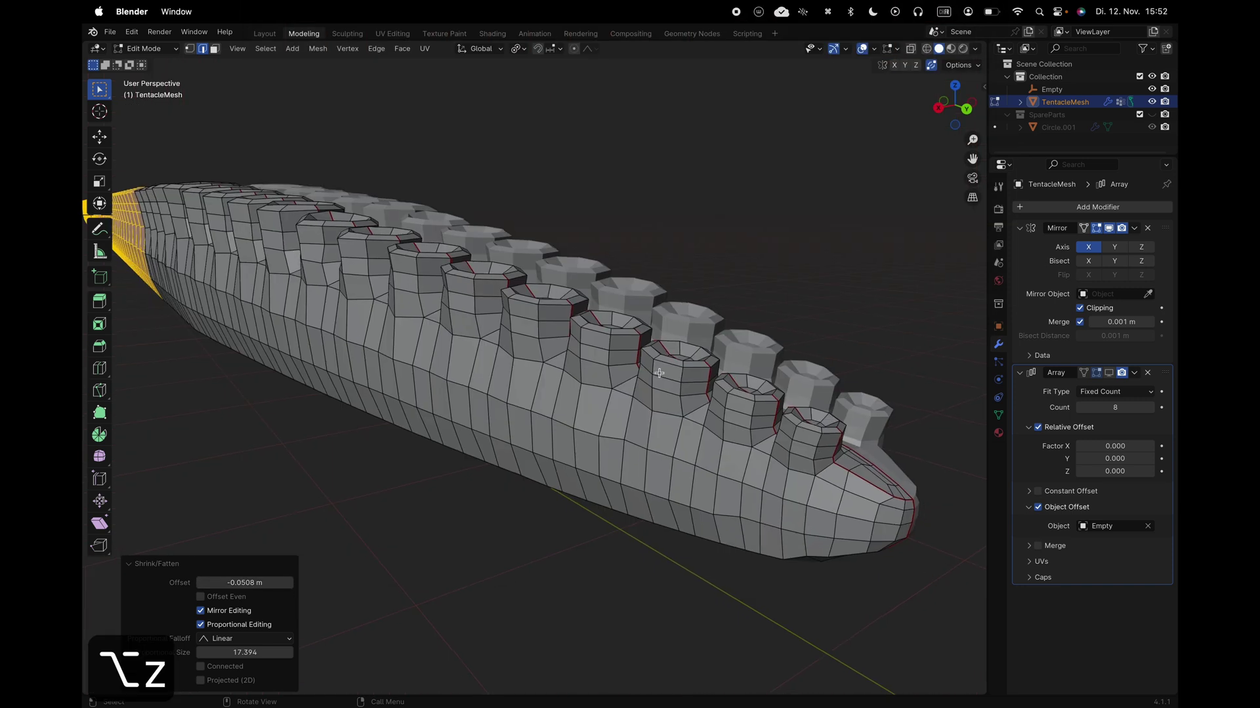
Apply Smooth Vertices to the entire tentacle mesh and lower the smoothing strength below 0.5
scroll(559, 381, "down", 1)
middle_click_drag(447, 355, 695, 380, "shift")
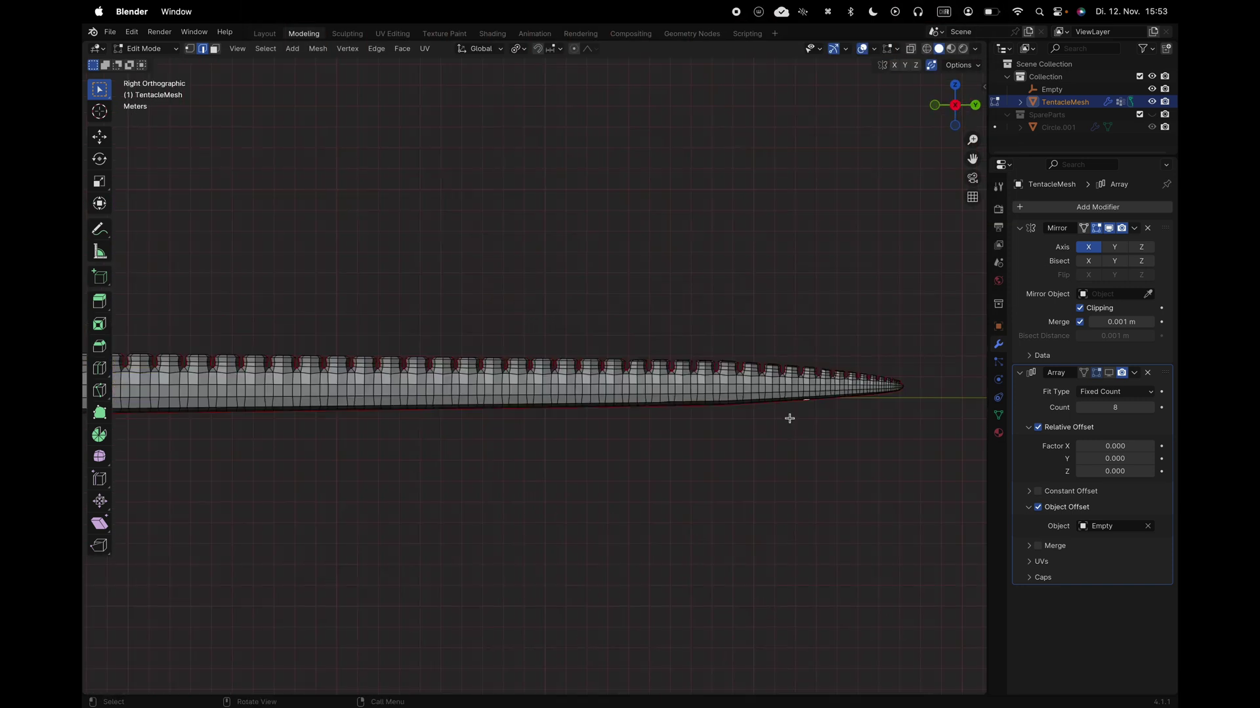
key("a")
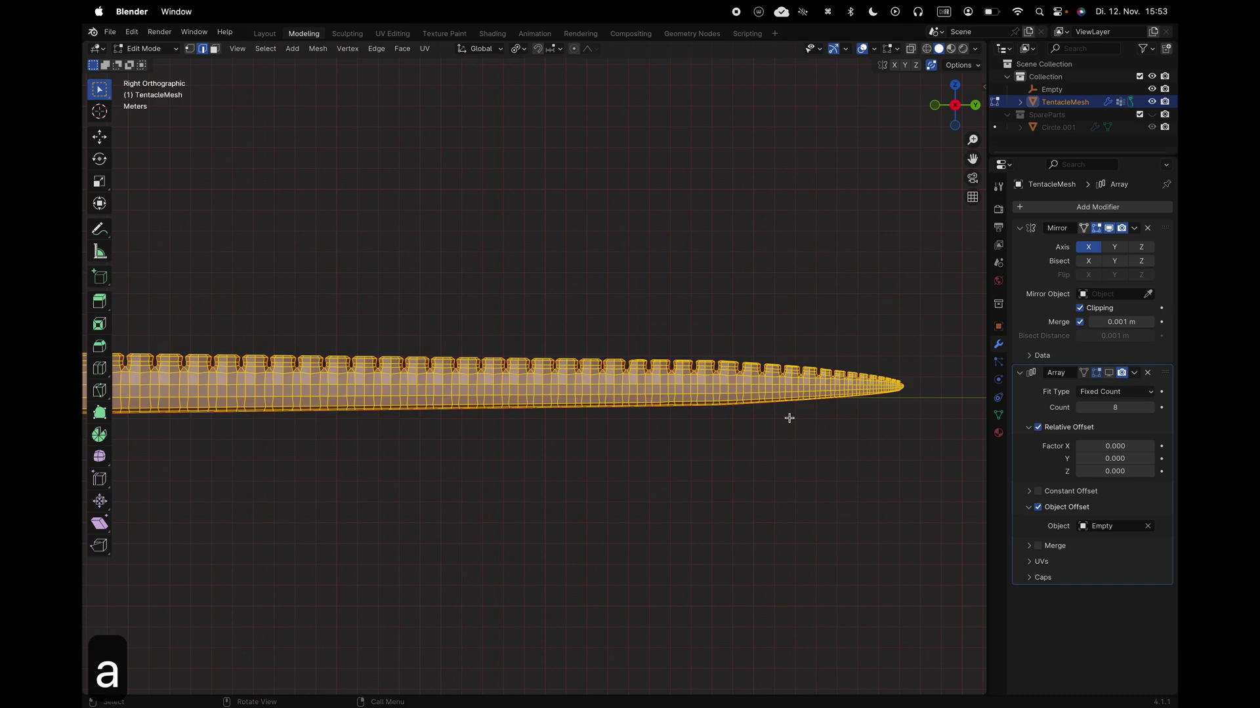
key("super+v")
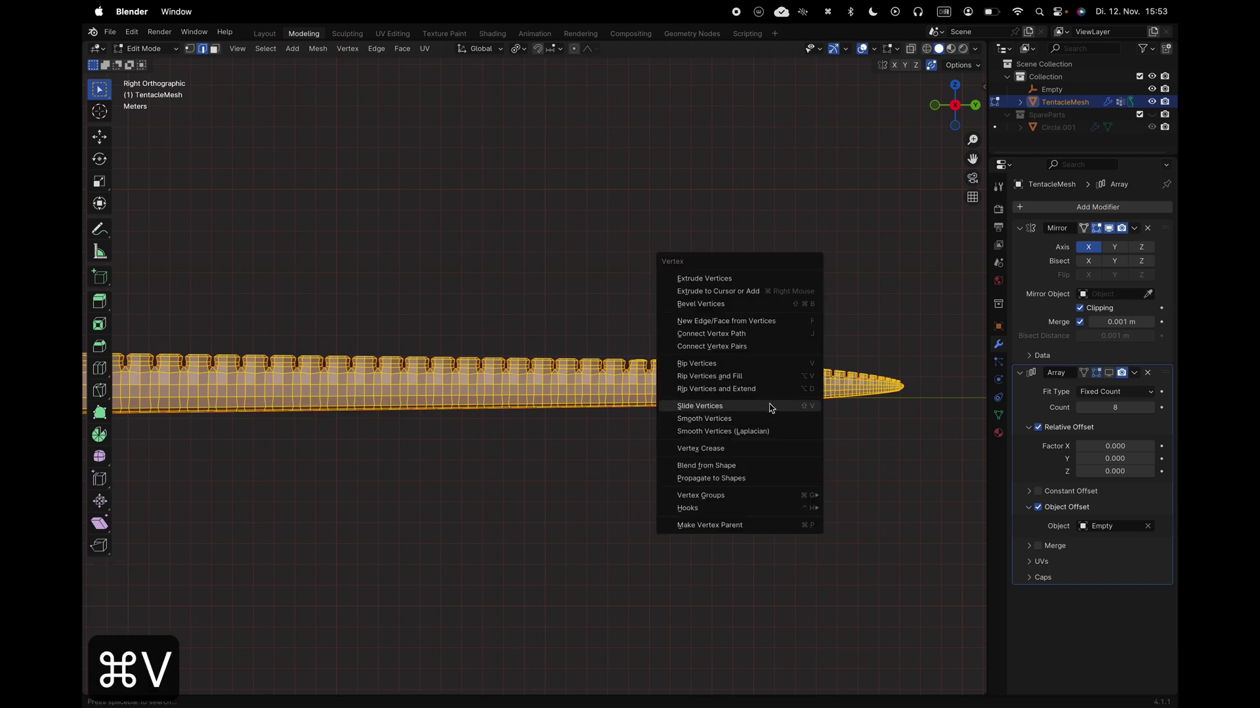
left_click(767, 421)
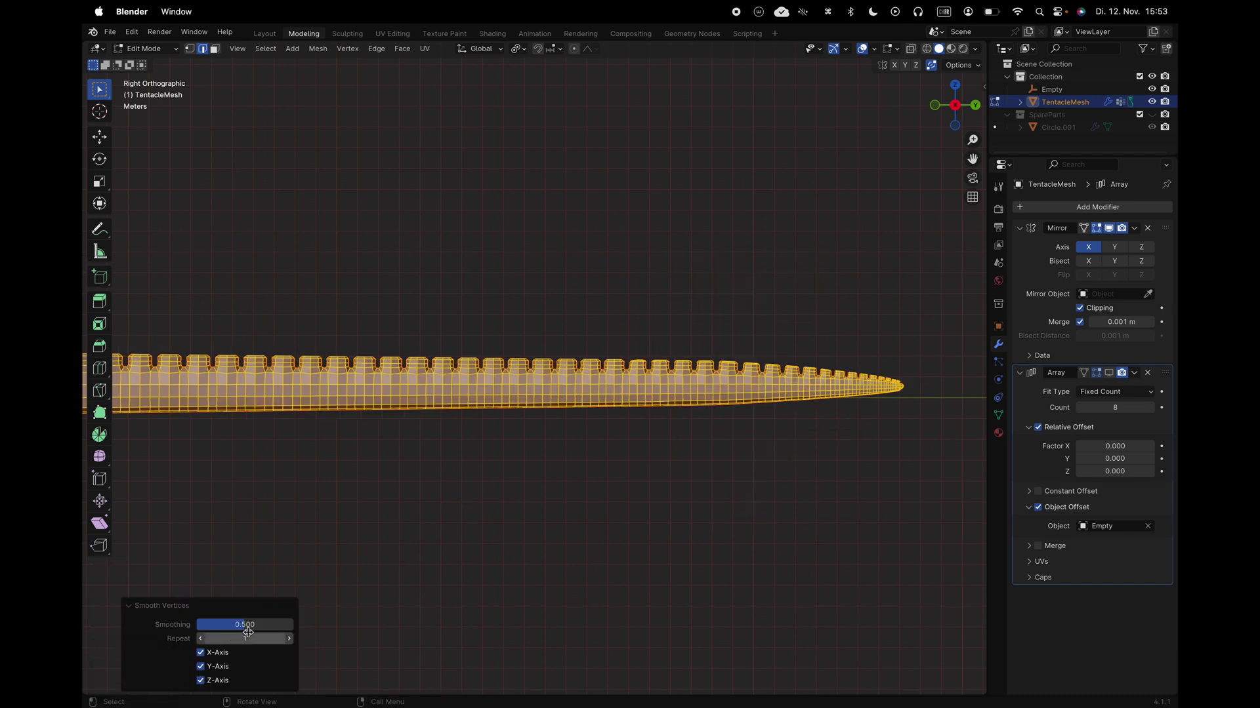
left_click_drag(239, 624, 212, 624)
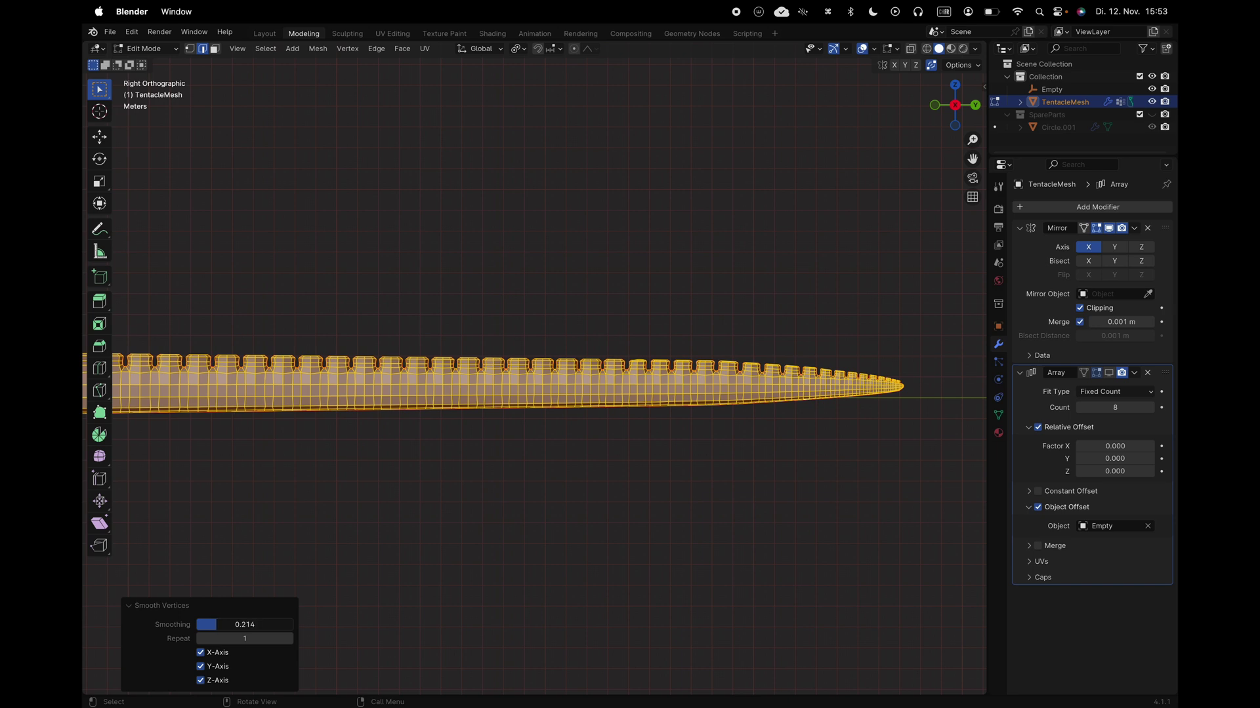
left_click_drag(213, 625, 226, 624)
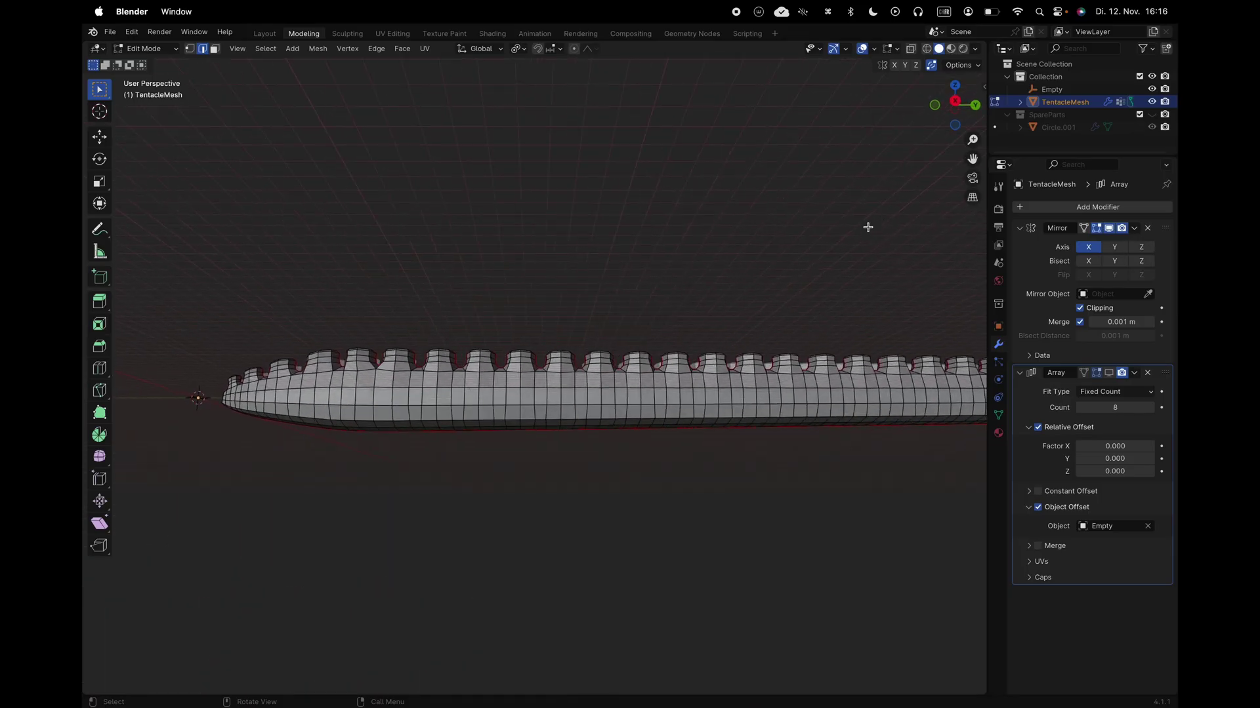
scroll(868, 227, "down", 10)
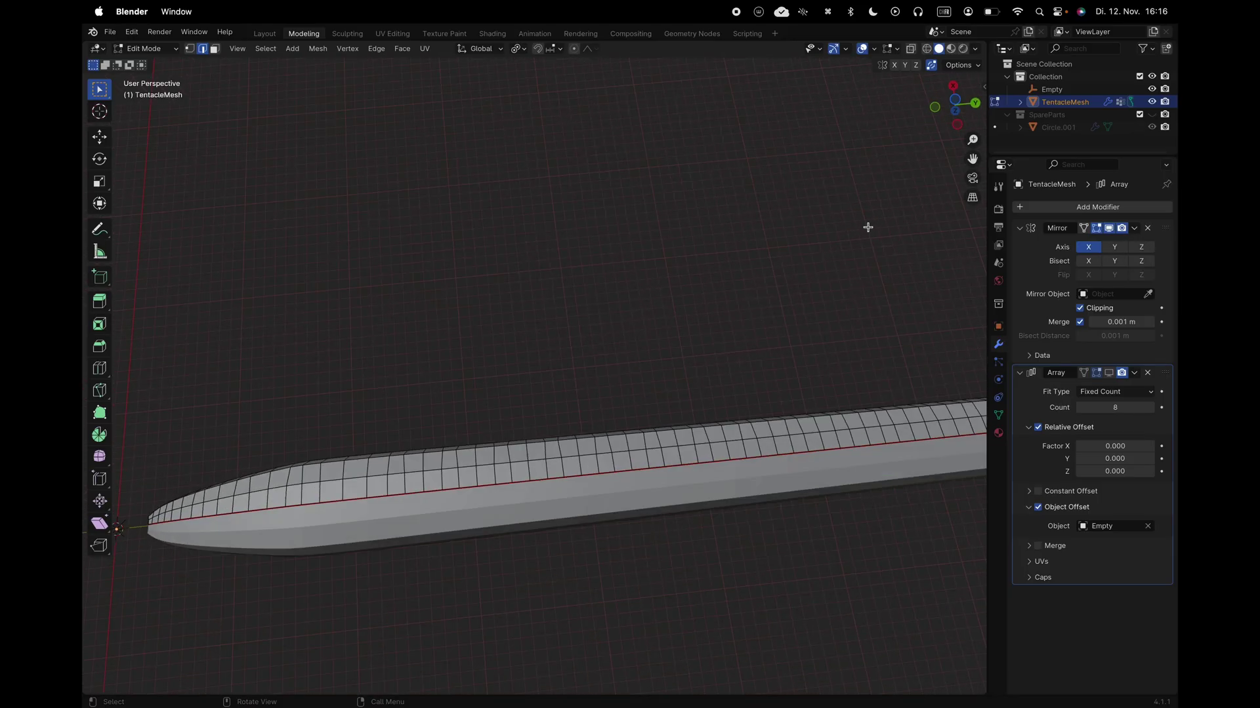
Try to slide two neighbouring crosswise edges on the tentacle's side onto the edge between them so they merge
scroll(868, 227, "left", 15)
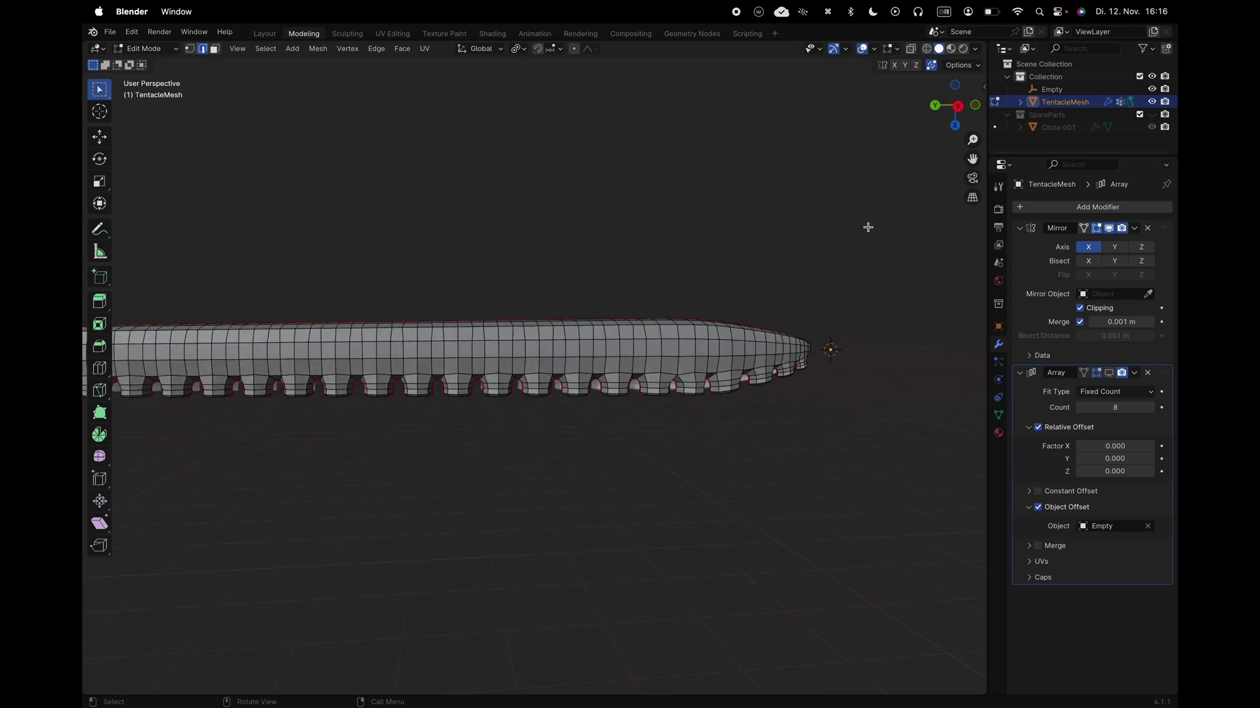
scroll(694, 313, "left", 10, "shift")
scroll(692, 313, "right", 4)
key("2")
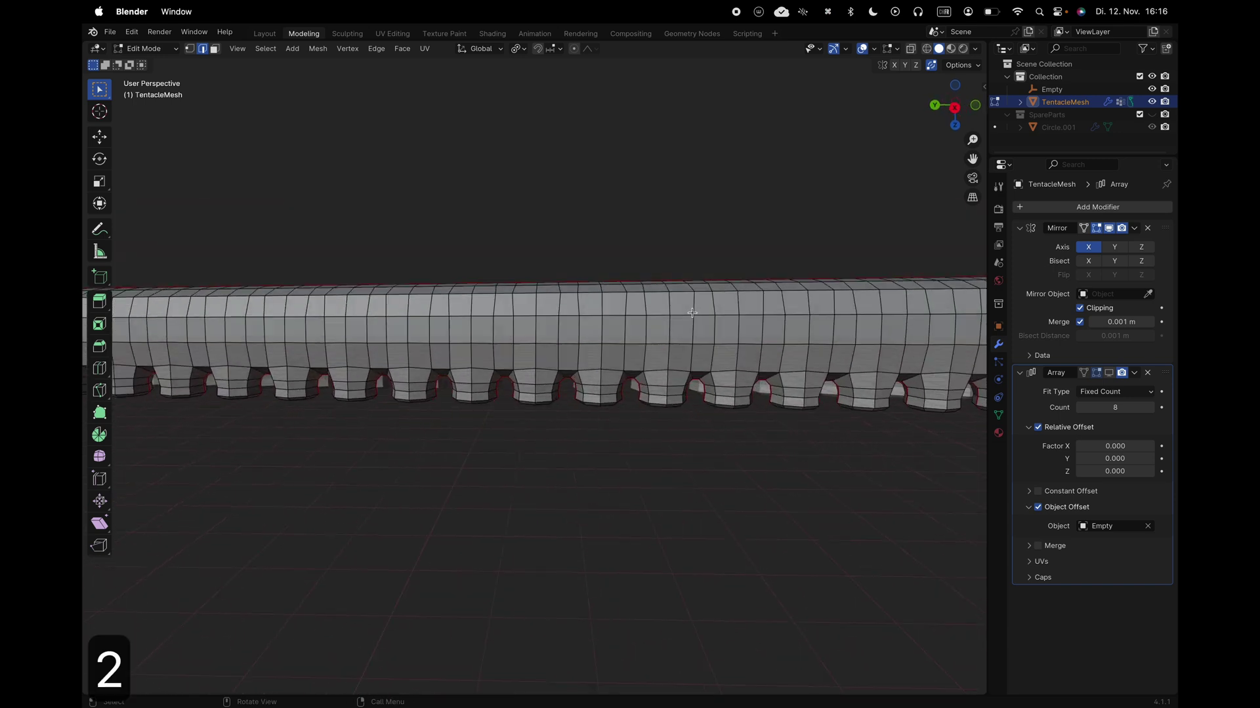
key("g")
key("g")
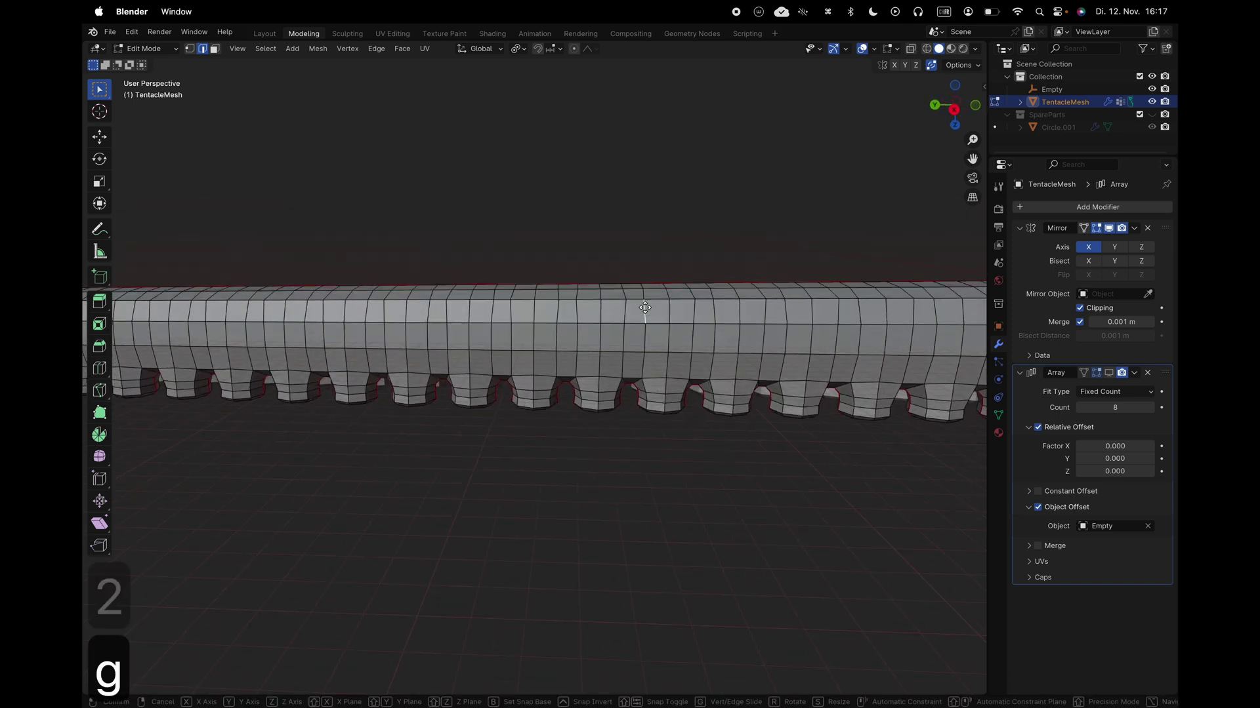
left_click(684, 305)
key("g")
key("g")
left_click(673, 307)
key("a")
key("a")
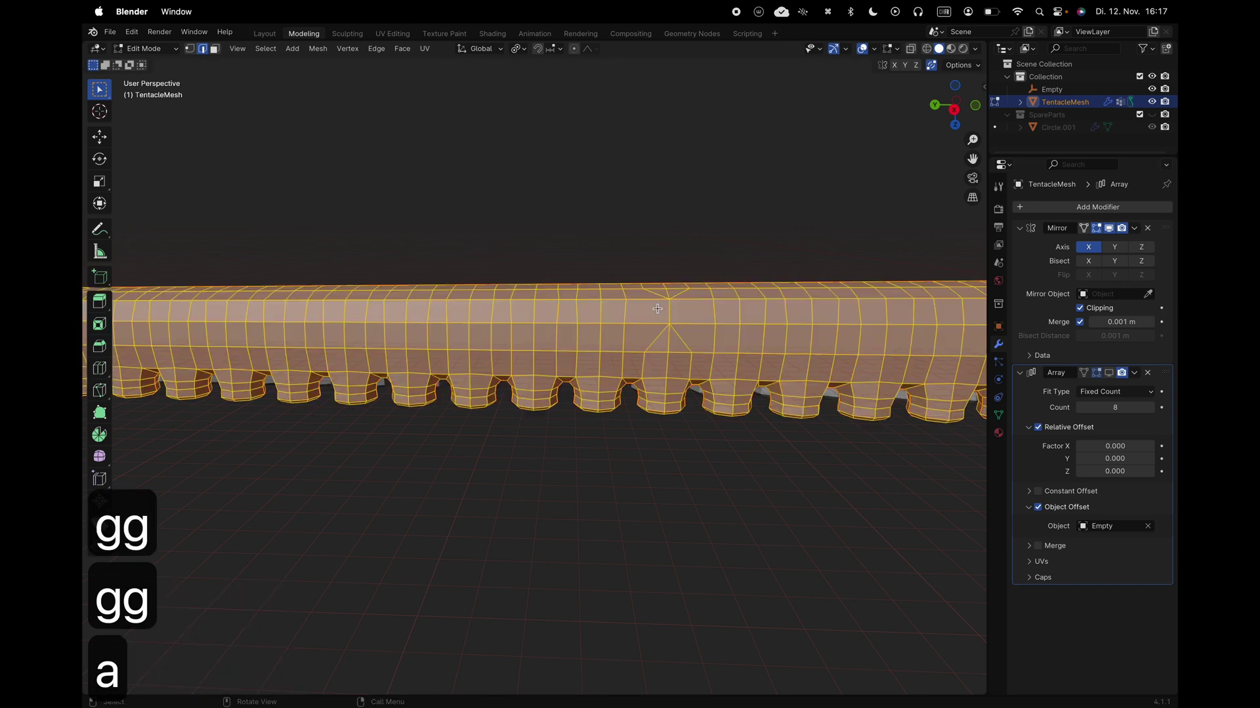
In vertex mode, try to slide a side vertex just below the merged edge
key("1")
left_click(669, 345)
key("g")
key("g")
left_click(670, 346)
key("a")
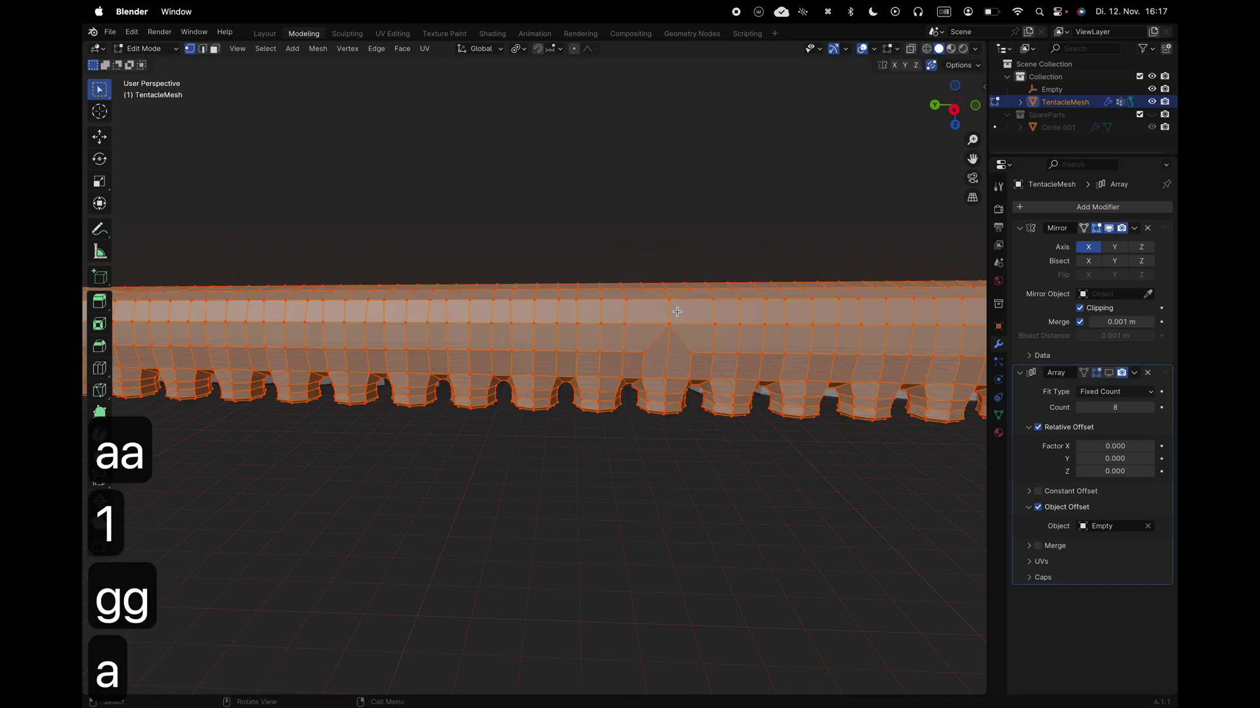
key("a")
Try to slide the neighbouring vertices between the merged edge and the upper seam together, continuing the edge reduction upward
scroll(717, 315, "up", 5)
scroll(717, 315, "left", 1)
left_click(664, 337)
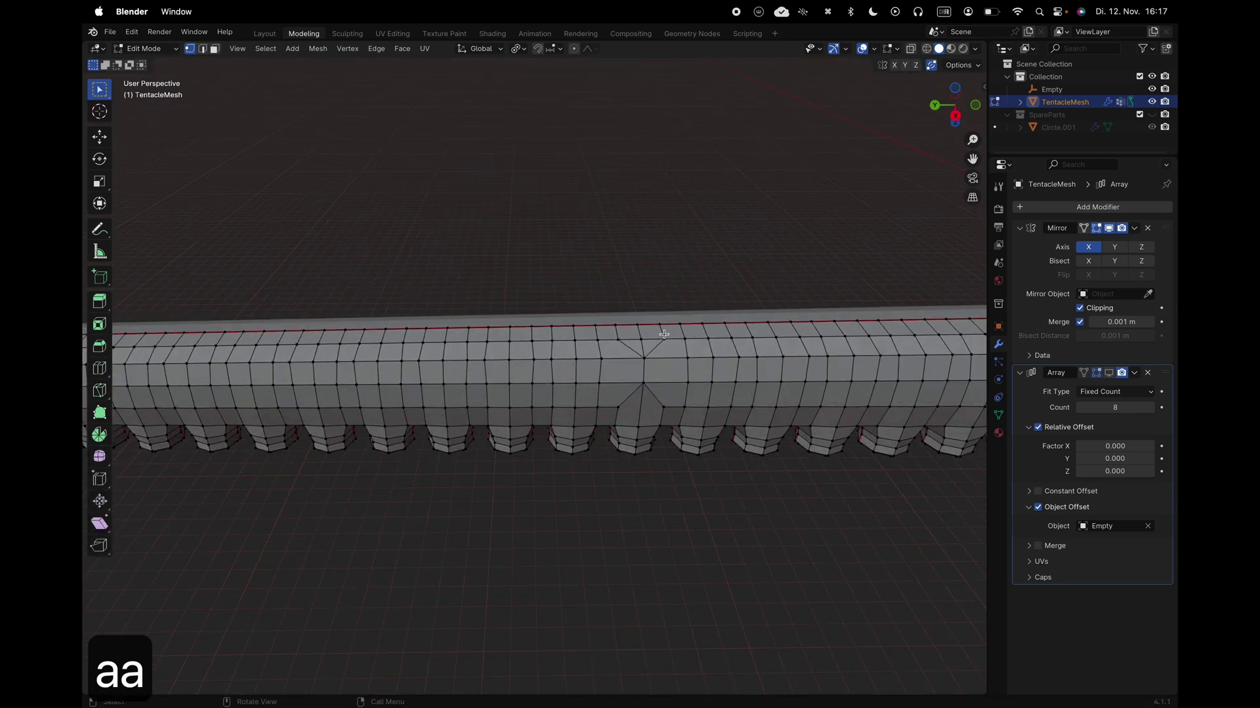
key("g")
key("g")
left_click(633, 334)
key("g")
key("g")
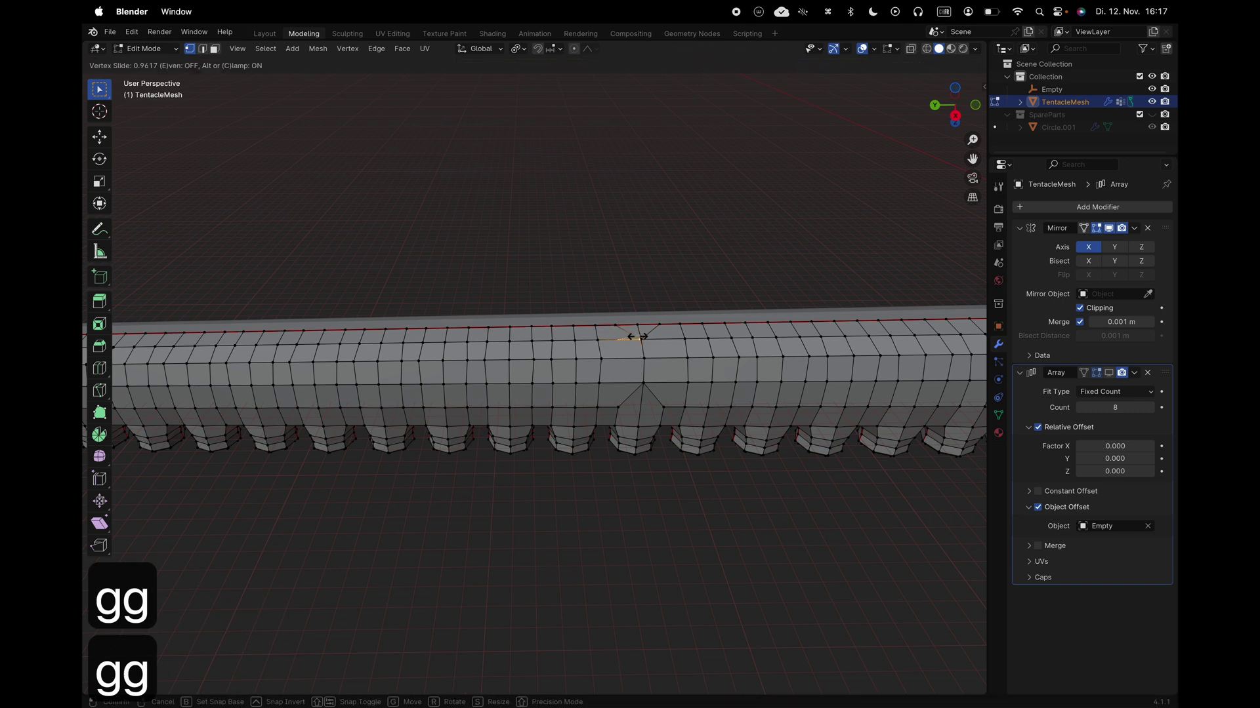
left_click(646, 335)
key("a")
key("a")
scroll(644, 375, "down", 3)
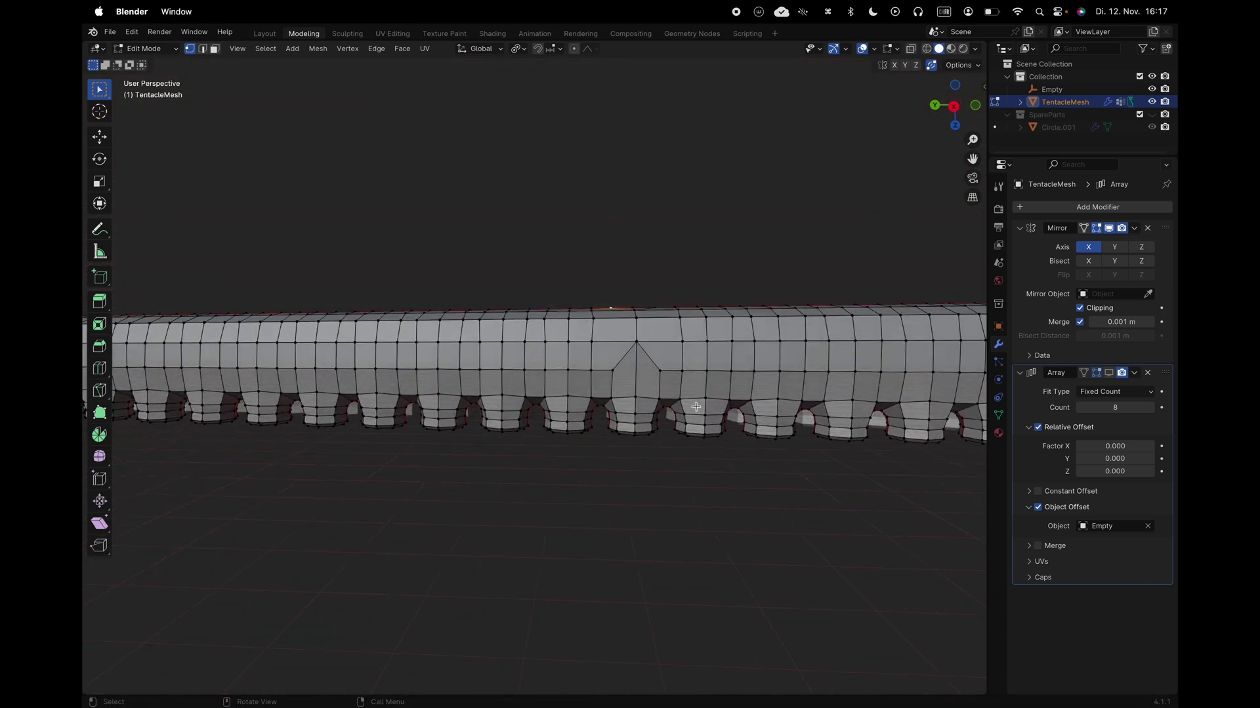
Try triangulating the faces, and undo it together with all the preceding edge and vertex slides
key("super+t")
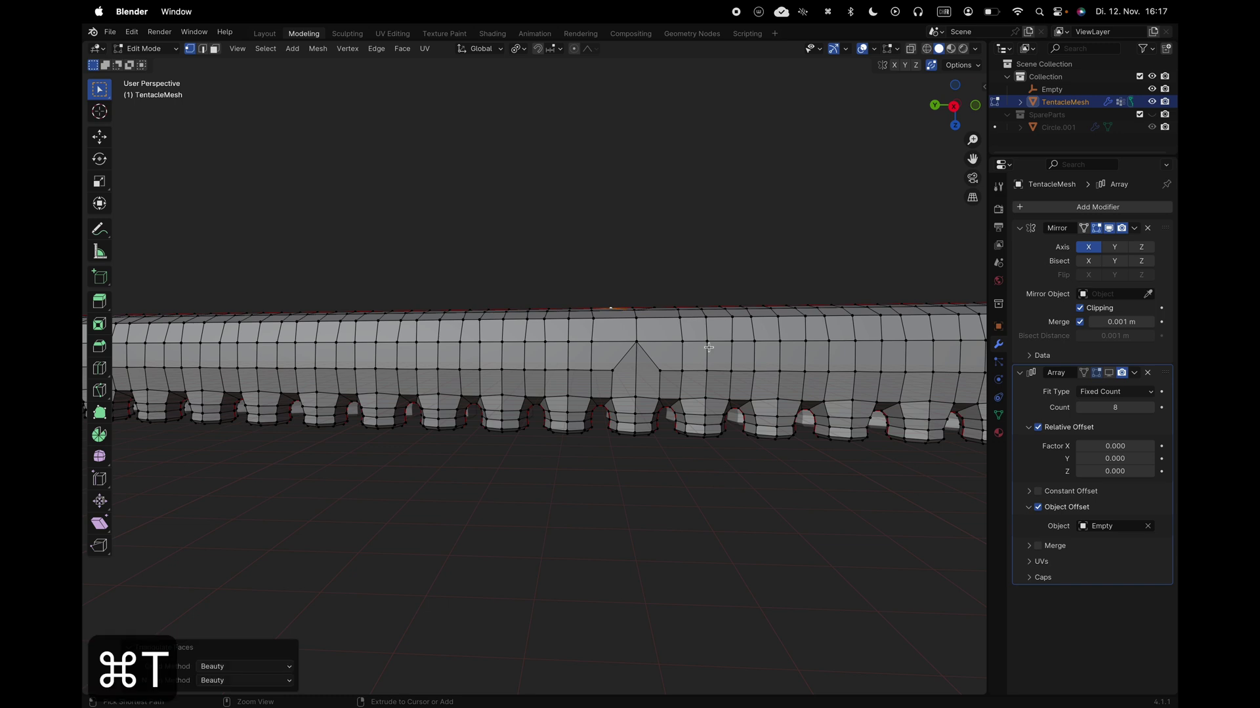
key("super+z")
key("super+z")
key("super+z")
key("super+z")
key("super+z")
key("super+z")
key("super+z")
key("super+z")
key("super+z")
key("super+z")
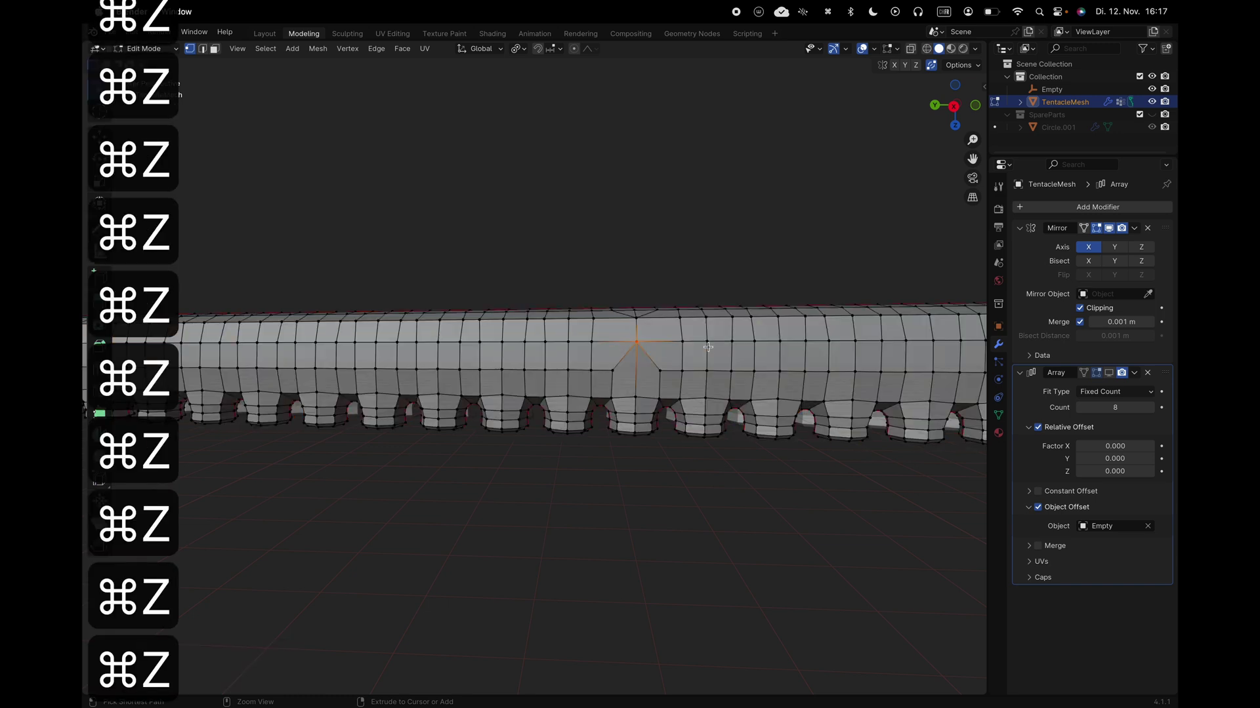
key("super+z")
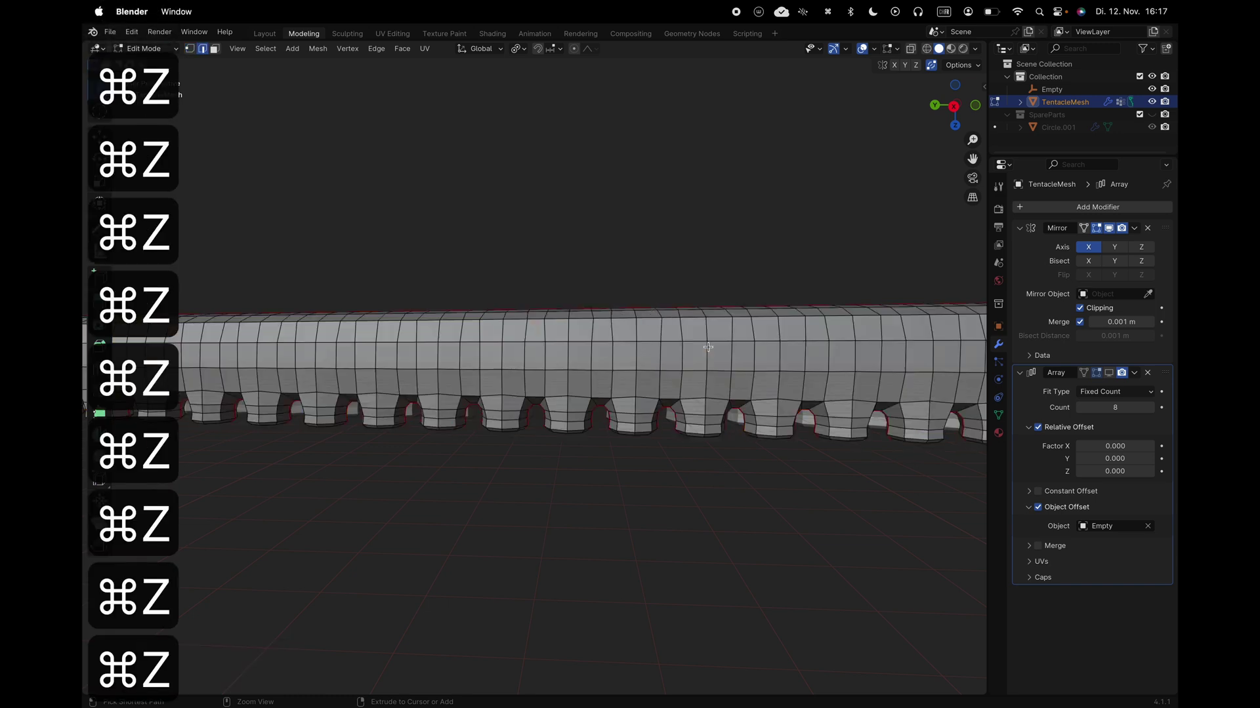
Inspect the spacing of the tentacle's crosswise edges relative to the suckers along its side
scroll(708, 347, "right", 5)
scroll(707, 348, "left", 5)
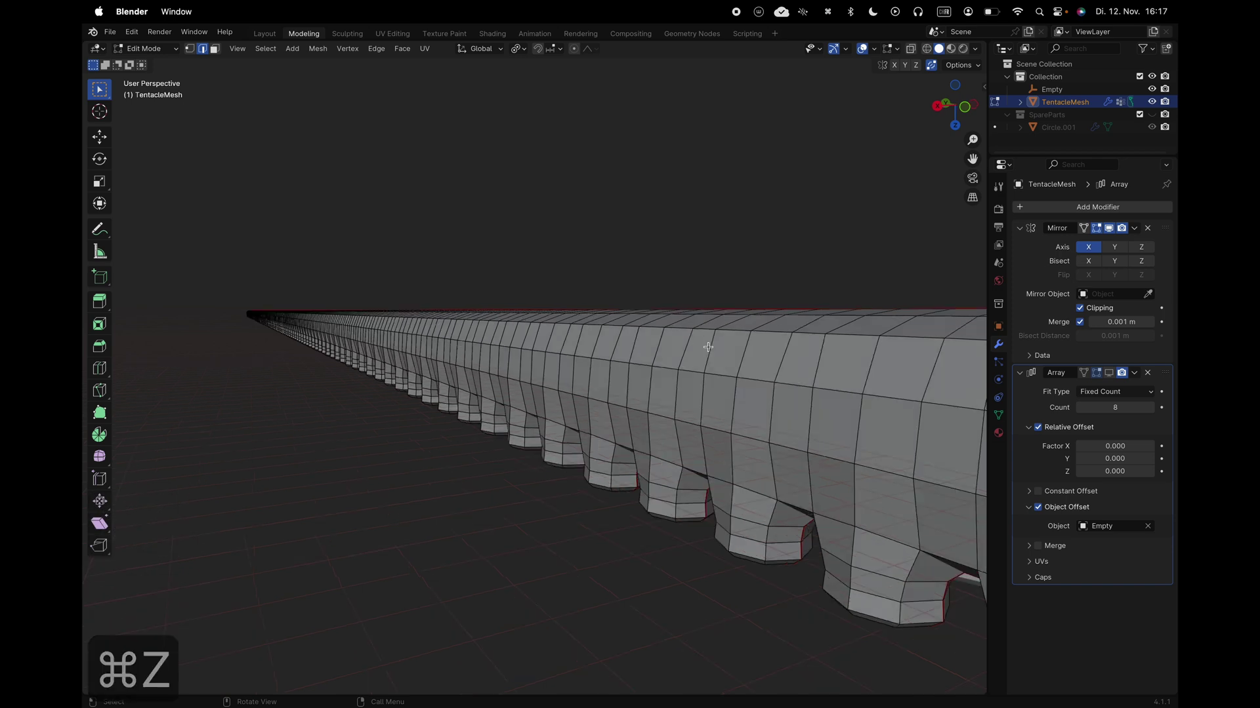
scroll(708, 347, "left", 3)
scroll(708, 347, "up", 2, "shift")
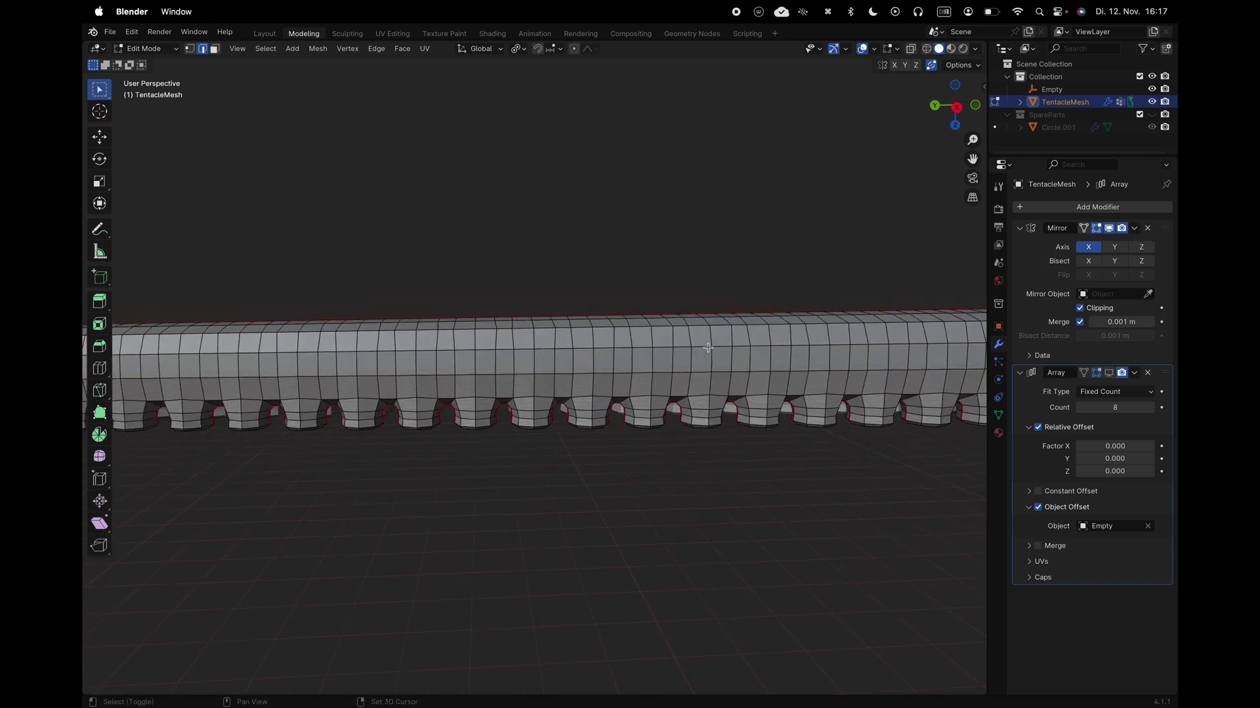
scroll(707, 348, "down", 3)
scroll(708, 348, "right", 3)
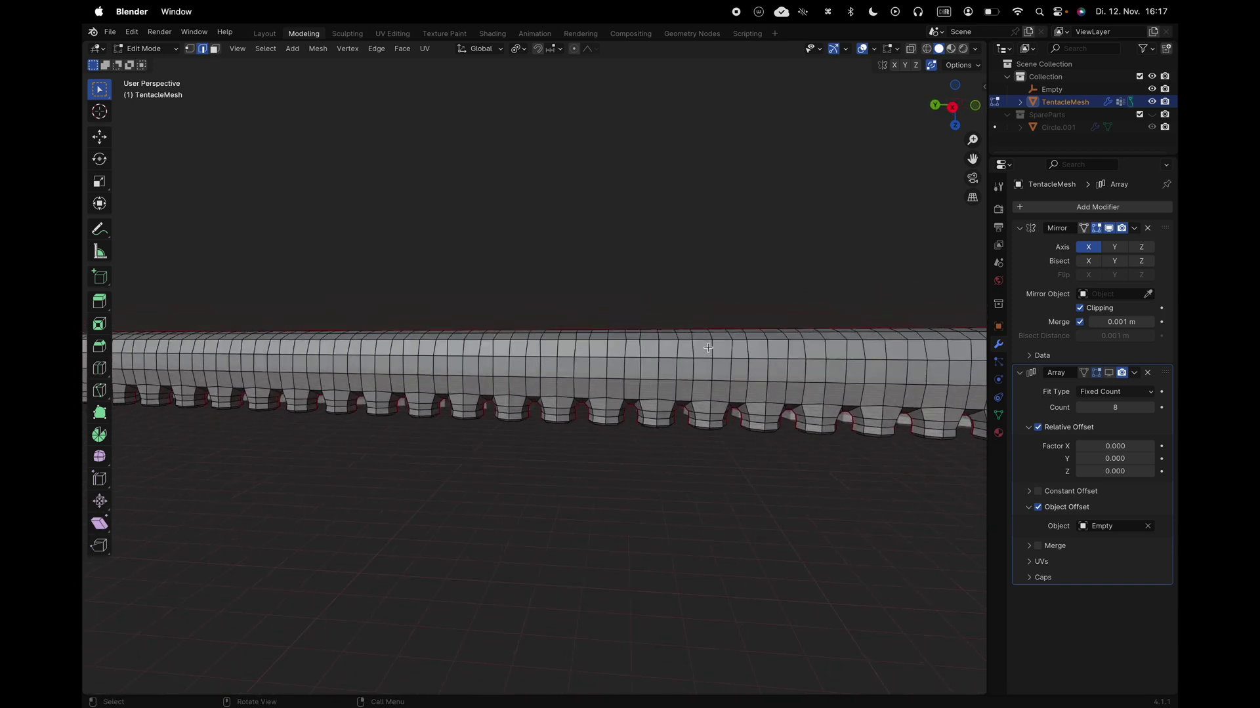
scroll(708, 348, "left", 2, "shift")
Rip the mesh along the edge loop through the fifth sucker from the thin tip and hide the separated tip section
key("shift+c")
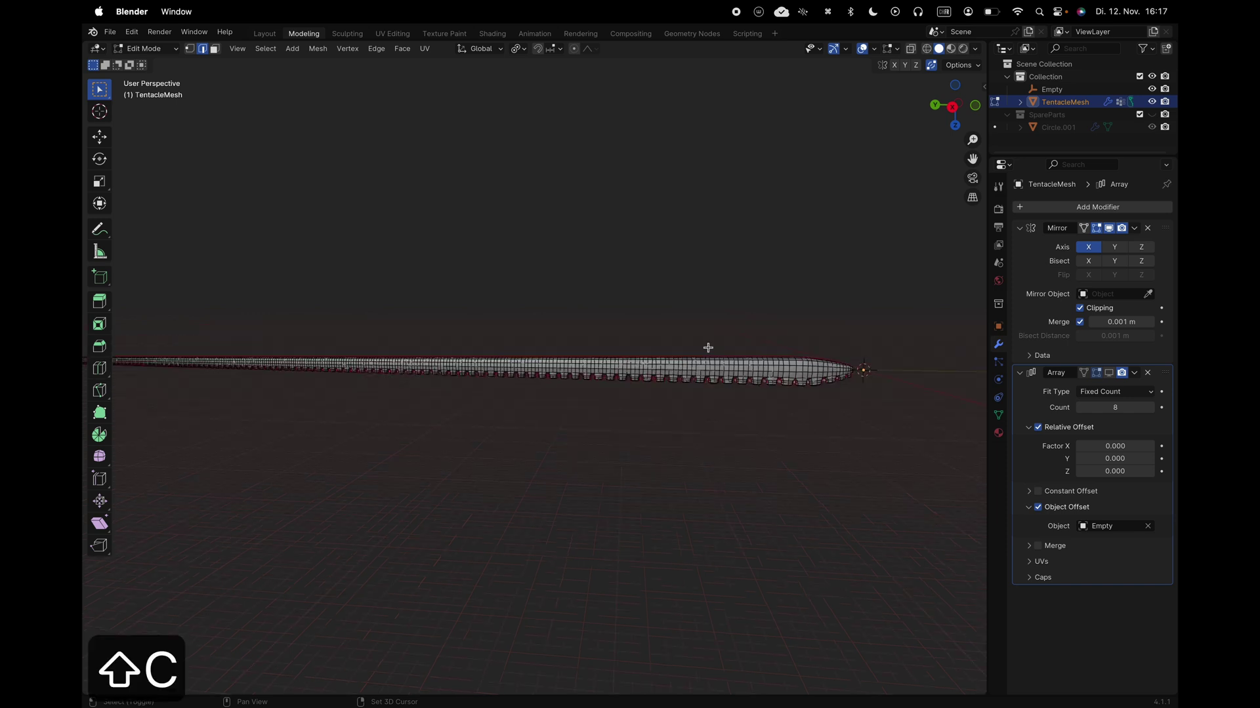
key("shift+b")
left_click_drag(309, 357, 586, 358)
key("2")
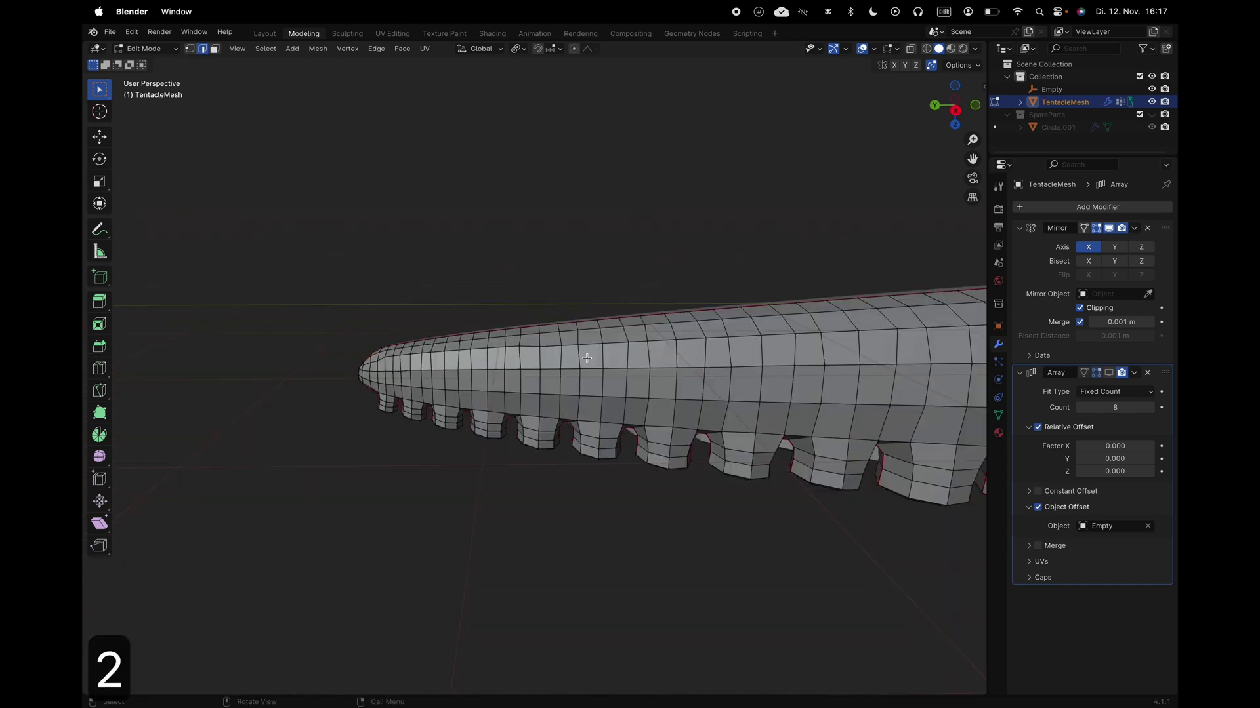
left_click(540, 363, "alt")
scroll(540, 363, "down", 5)
scroll(540, 363, "up", 5)
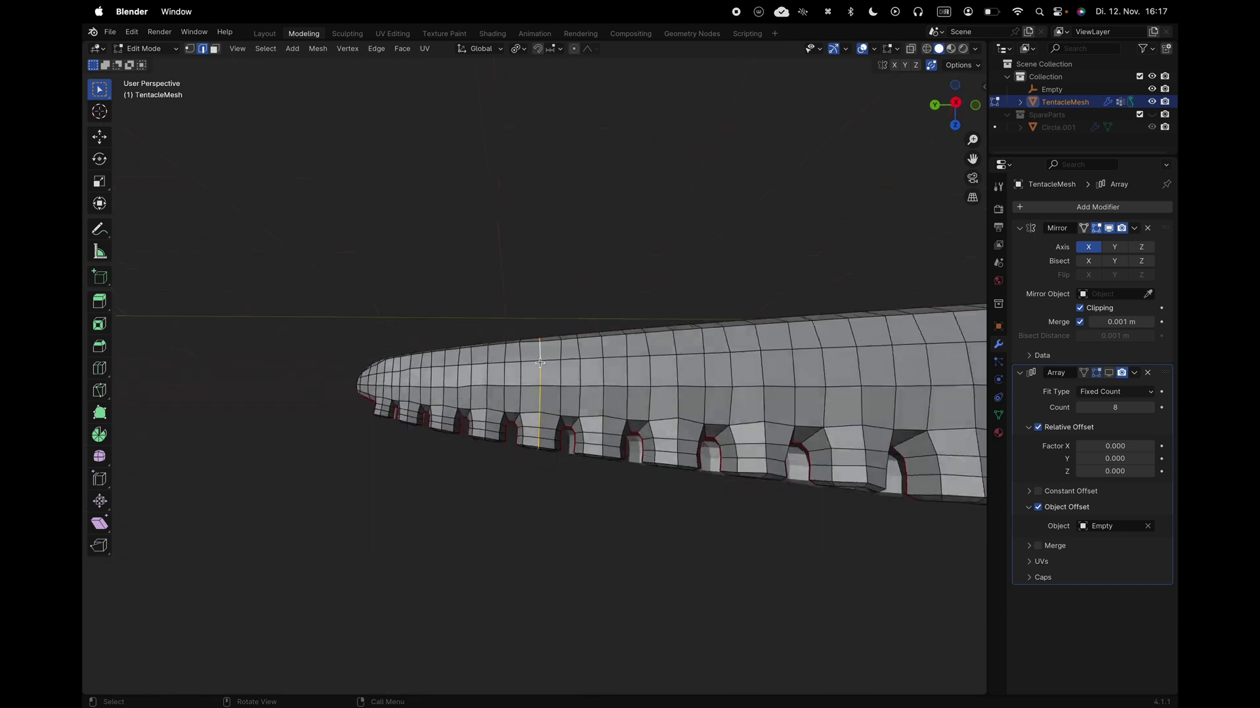
key("v")
middle_click_drag(539, 363, 518, 379)
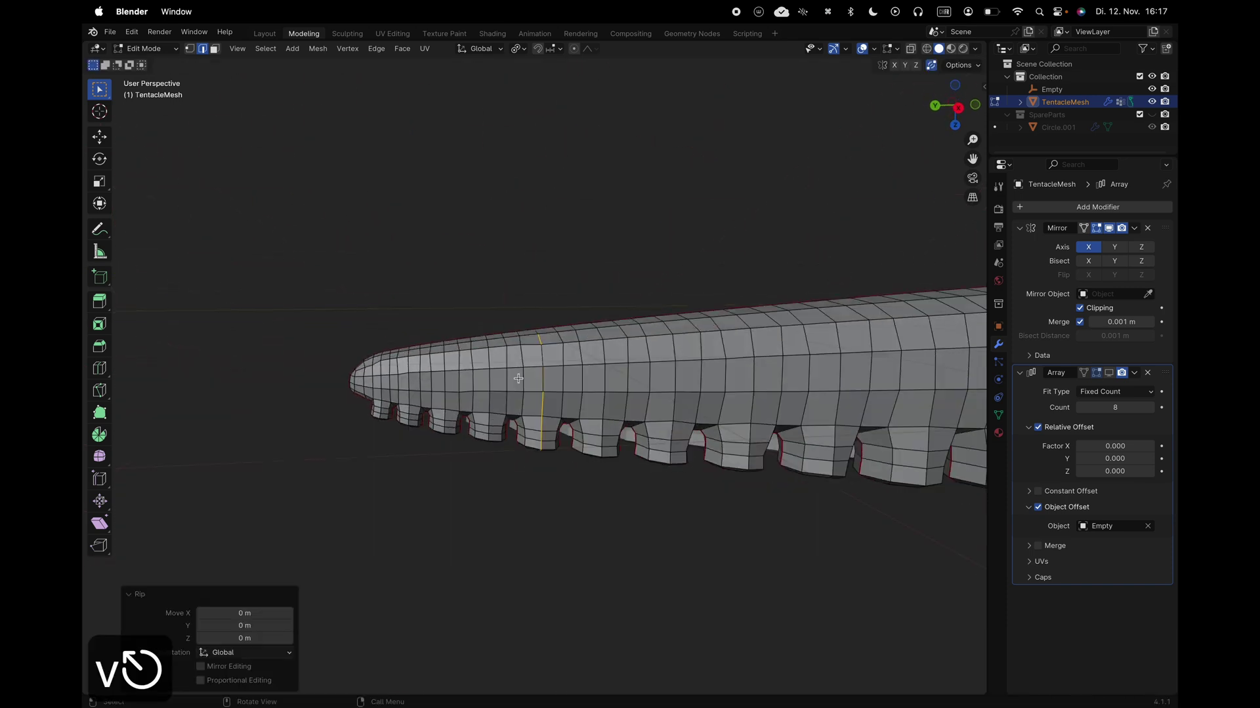
key("l")
key("h")
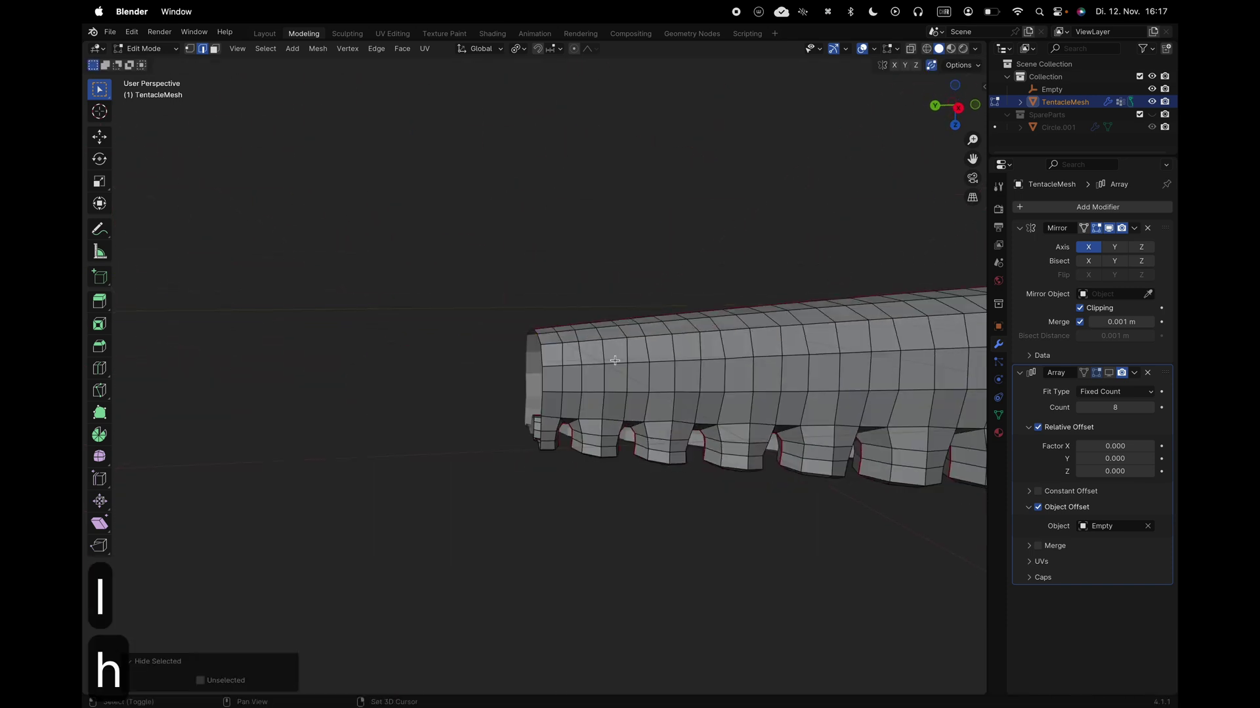
Add two centred lengthwise loop cuts along the upper and middle face strips of the tentacle's side
scroll(593, 361, "right", 5, "shift")
scroll(593, 361, "left", 2, "shift")
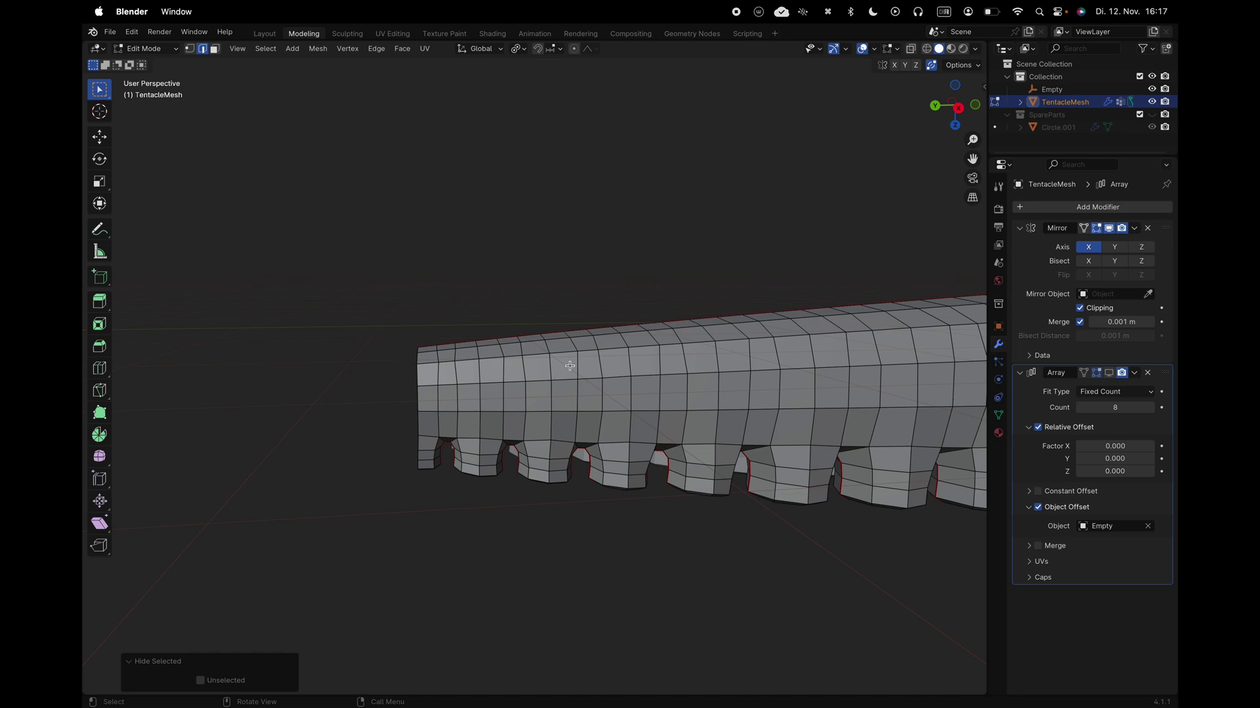
key("super+r")
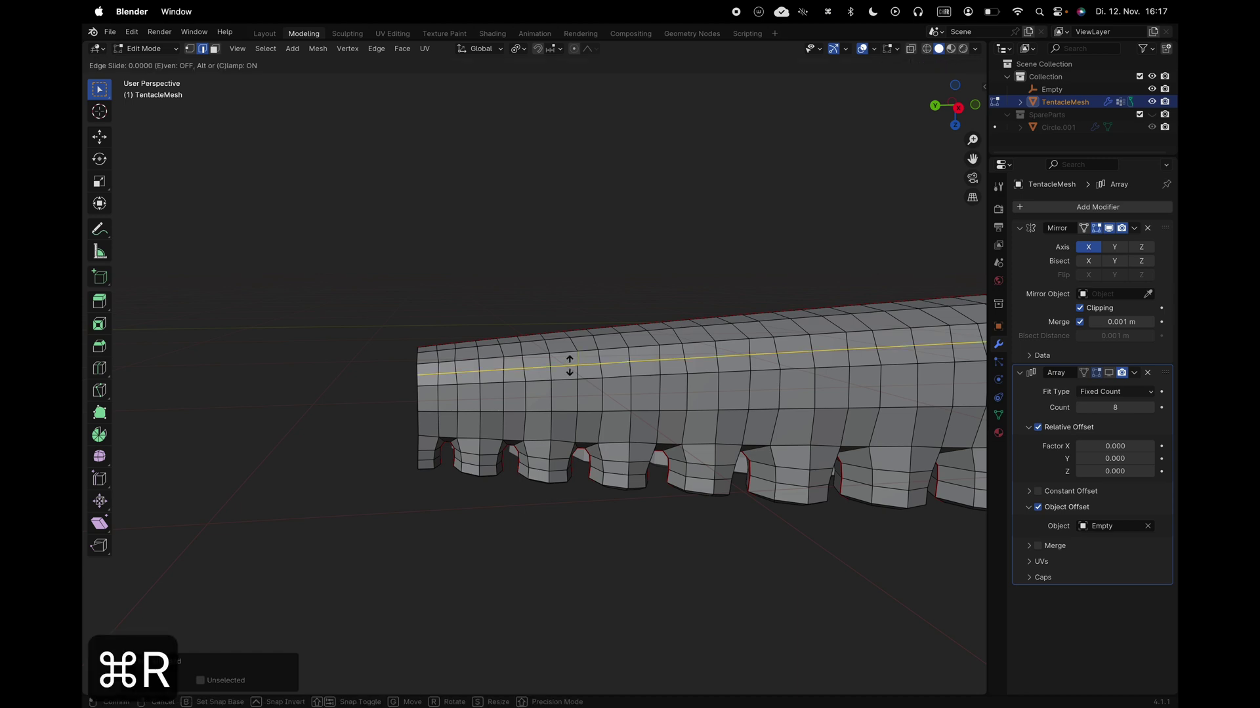
left_click(567, 368)
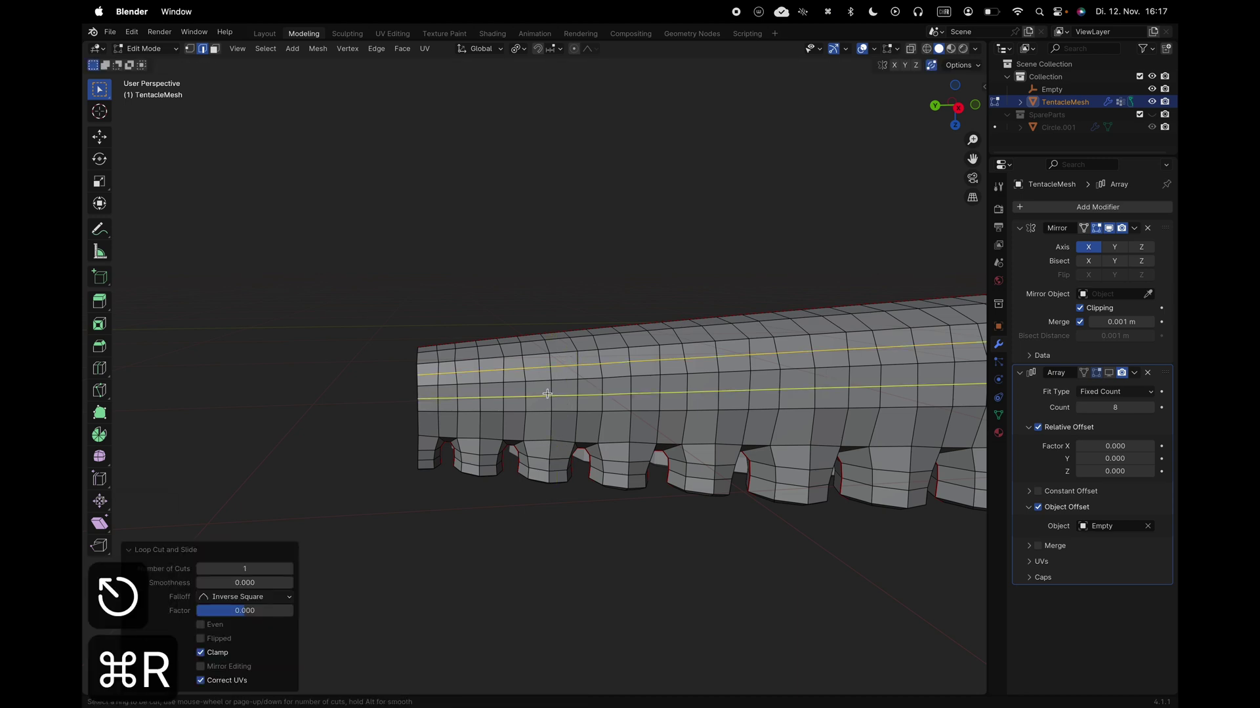
left_click(546, 394)
key("Escape")
scroll(535, 393, "up", 1)
key("a")
key("a")
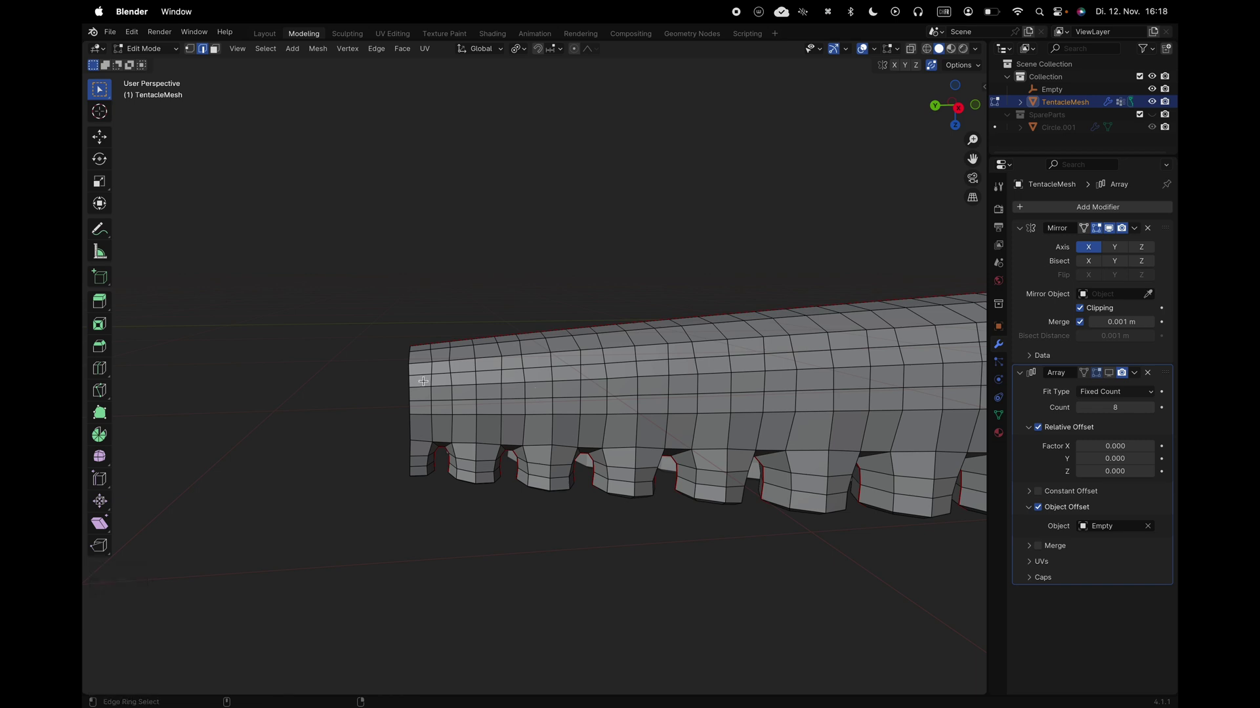
Select the ring of short crosswise edges just below the upper new loop and apply Checker Deselect to it
key("alt+super")
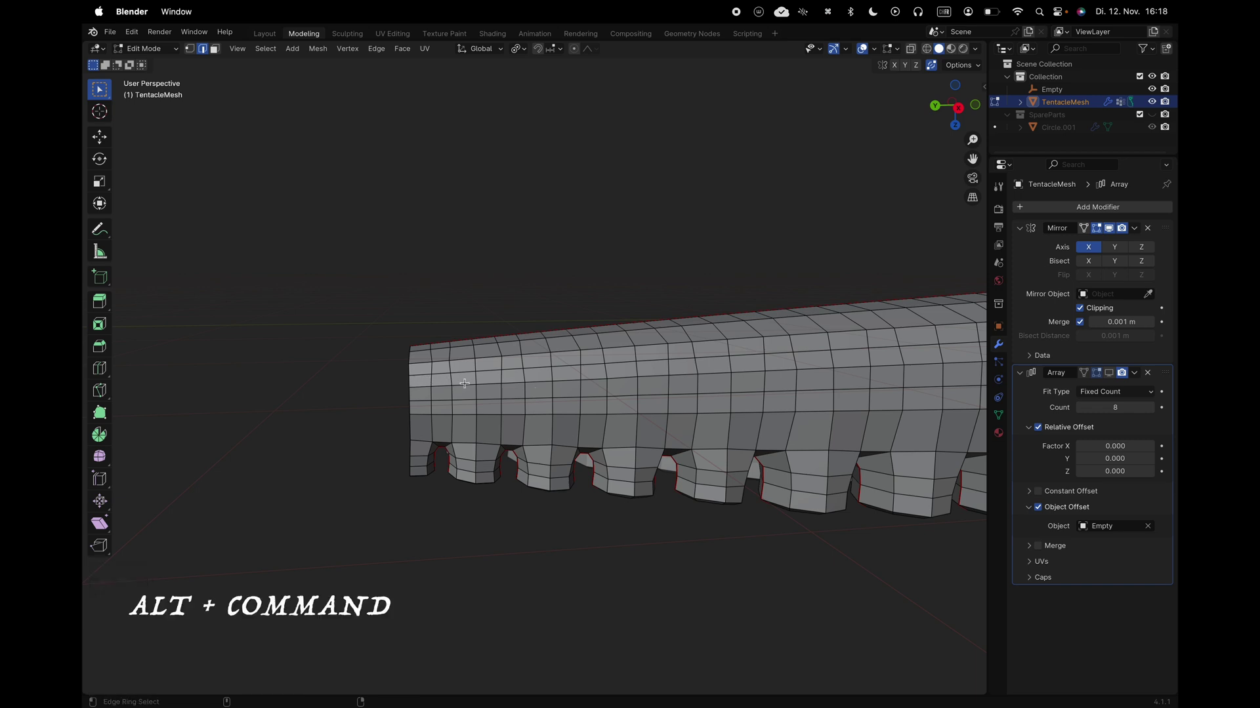
left_click(473, 379, "alt+super")
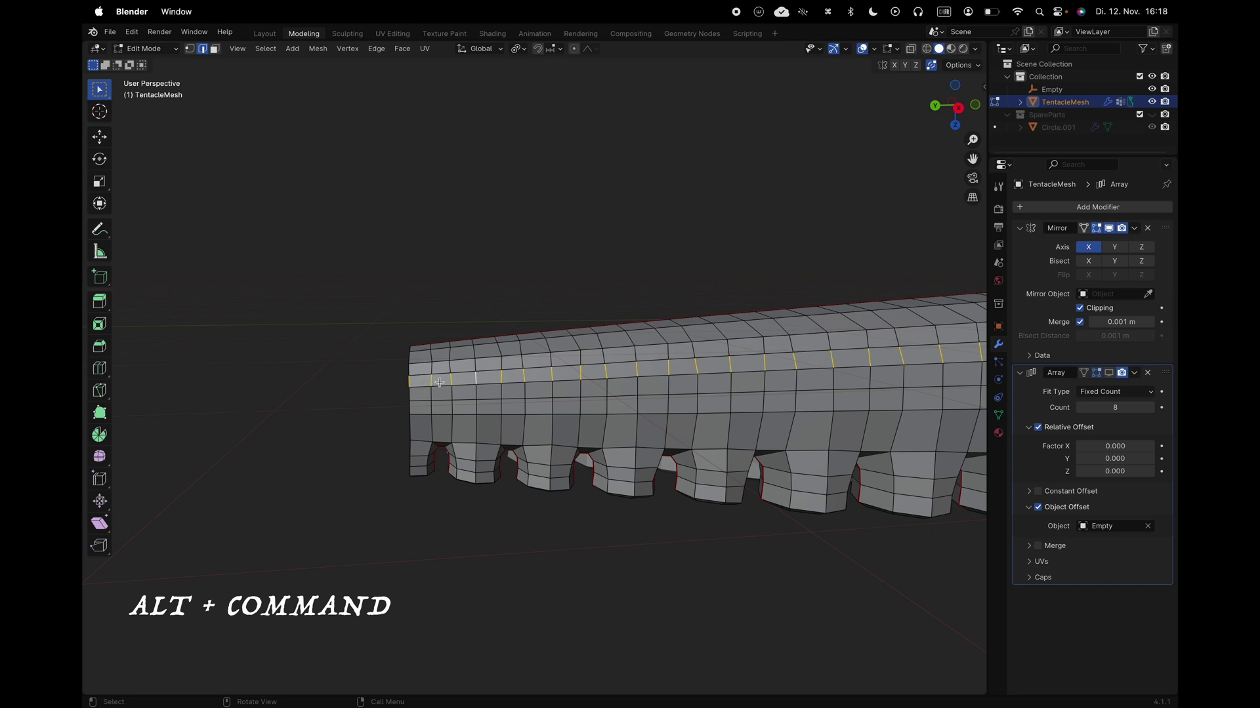
left_click(273, 54)
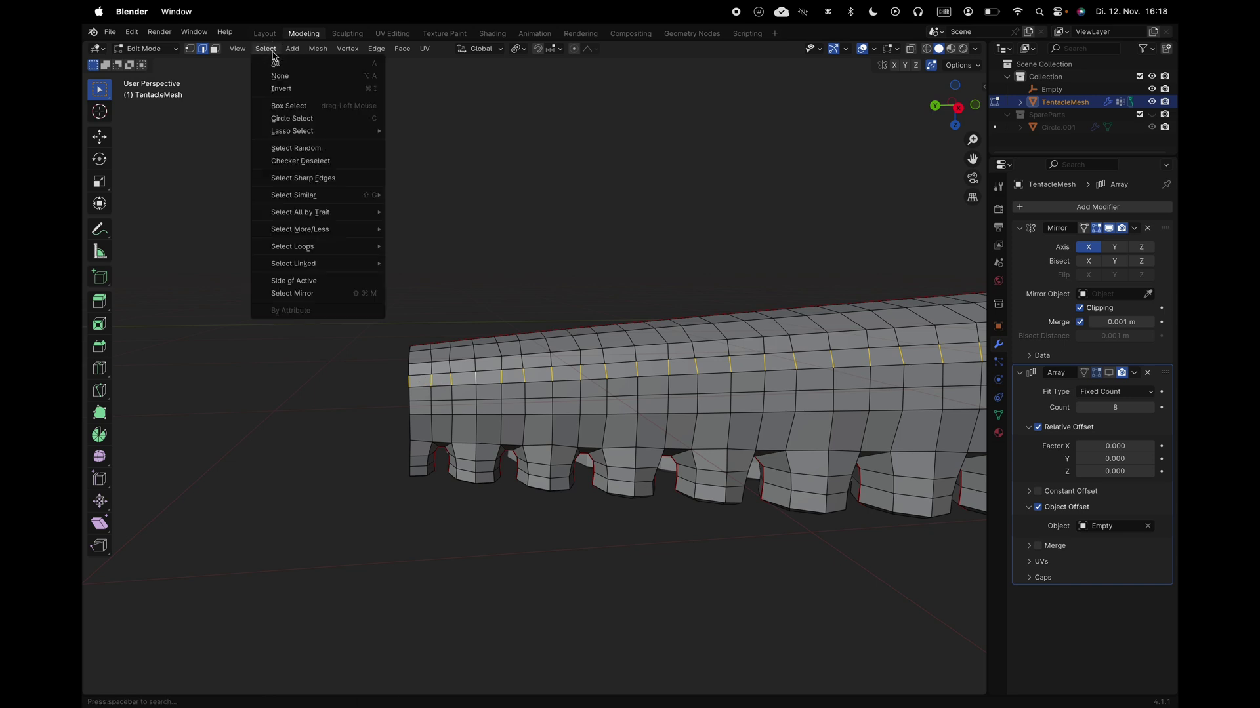
right_click(294, 162)
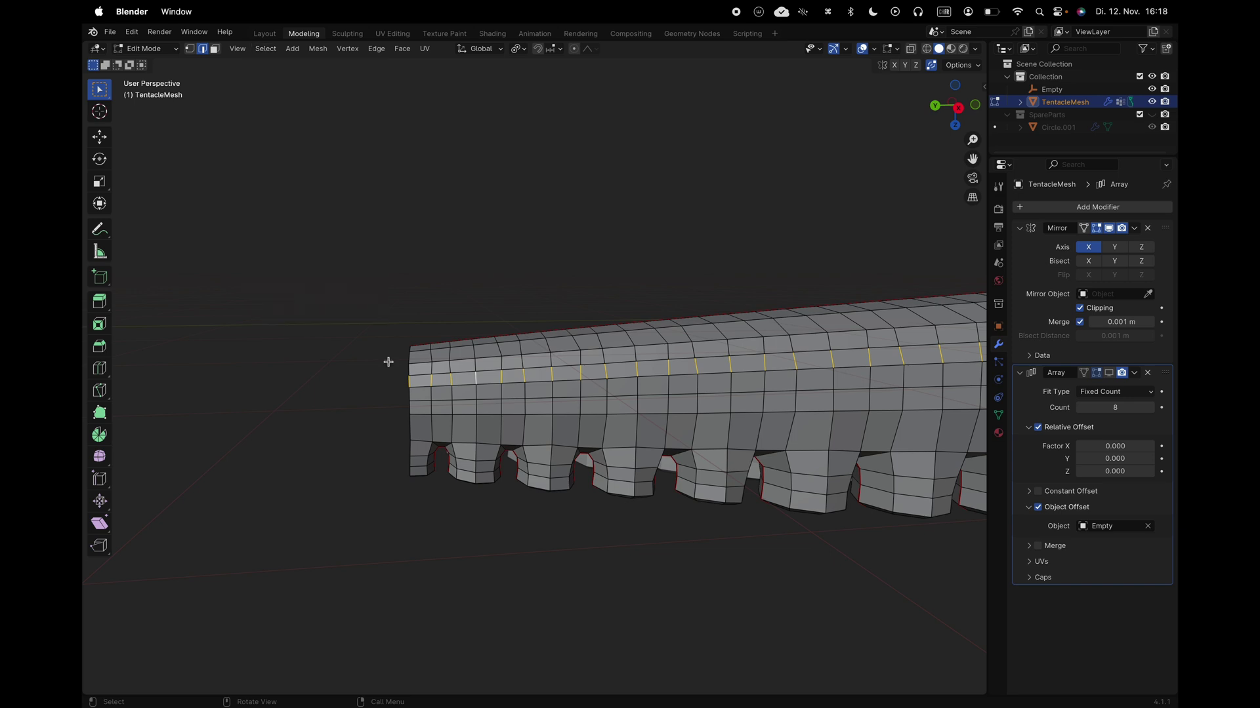
key("q")
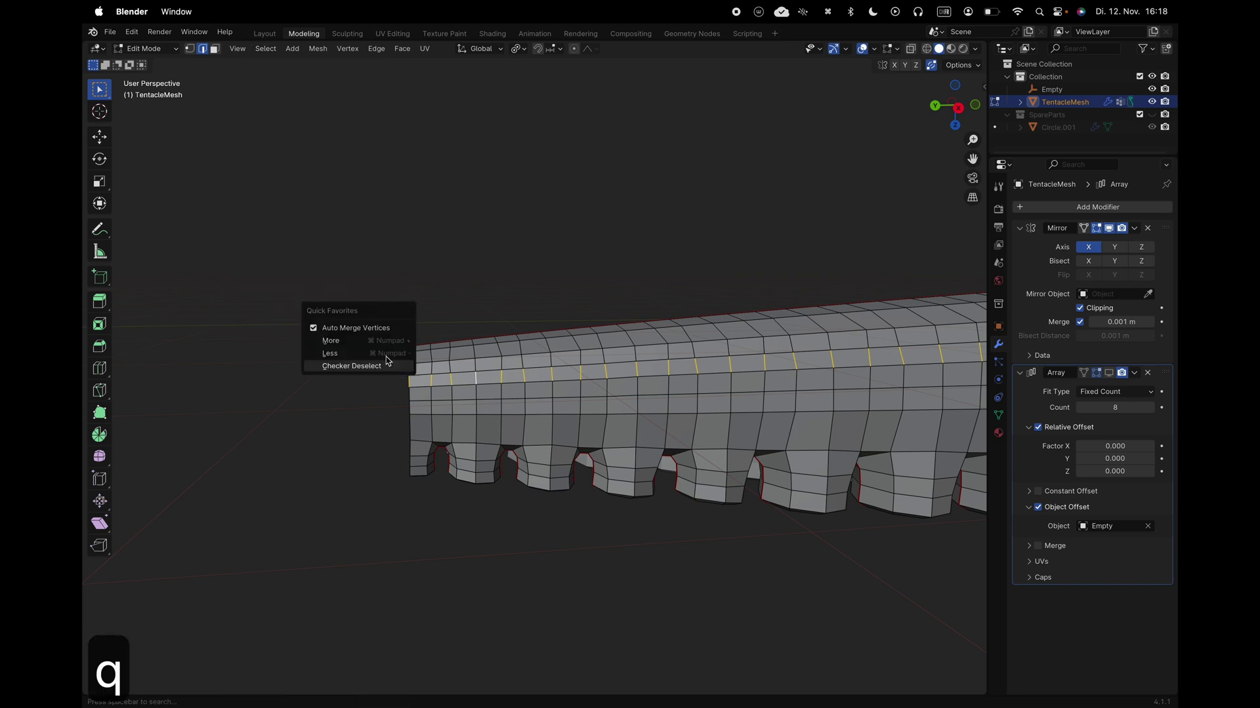
left_click(358, 366)
middle_click_drag(377, 367, 418, 379)
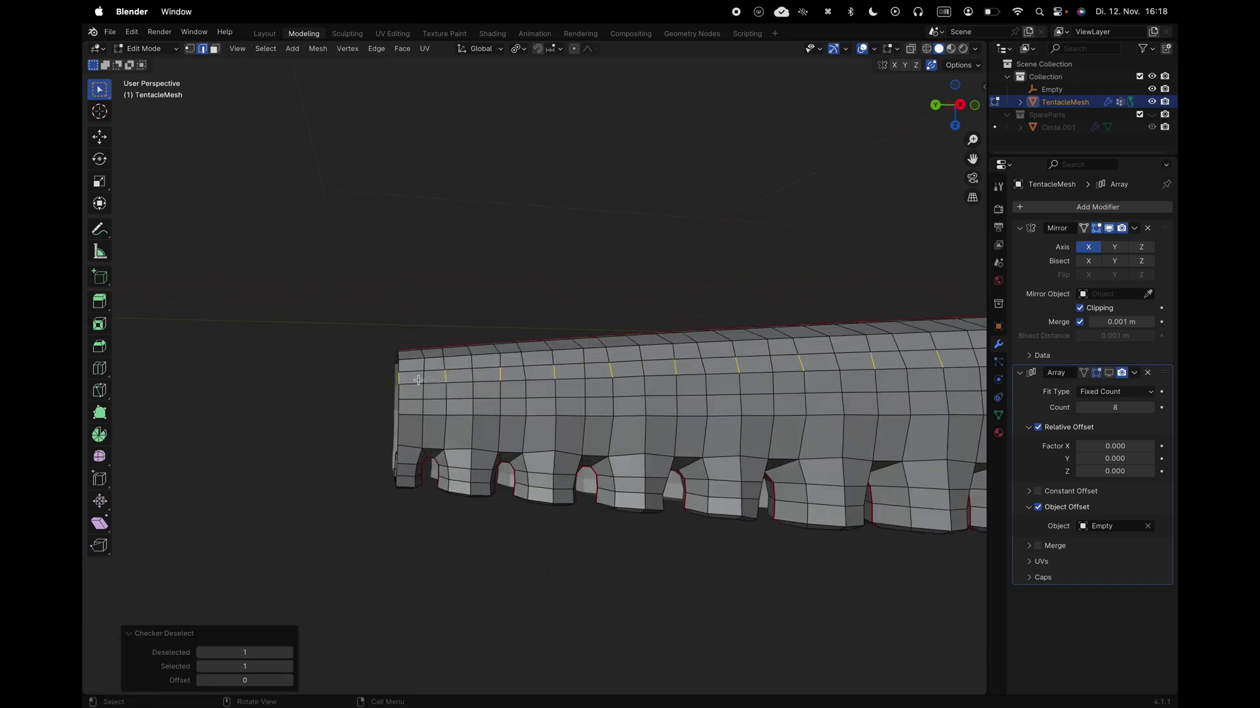
Set Checker Deselect to 2 deselected with an offset of 3 and compare the remaining edges with the sucker positions
left_click(288, 652)
middle_click_drag(418, 492, 428, 490)
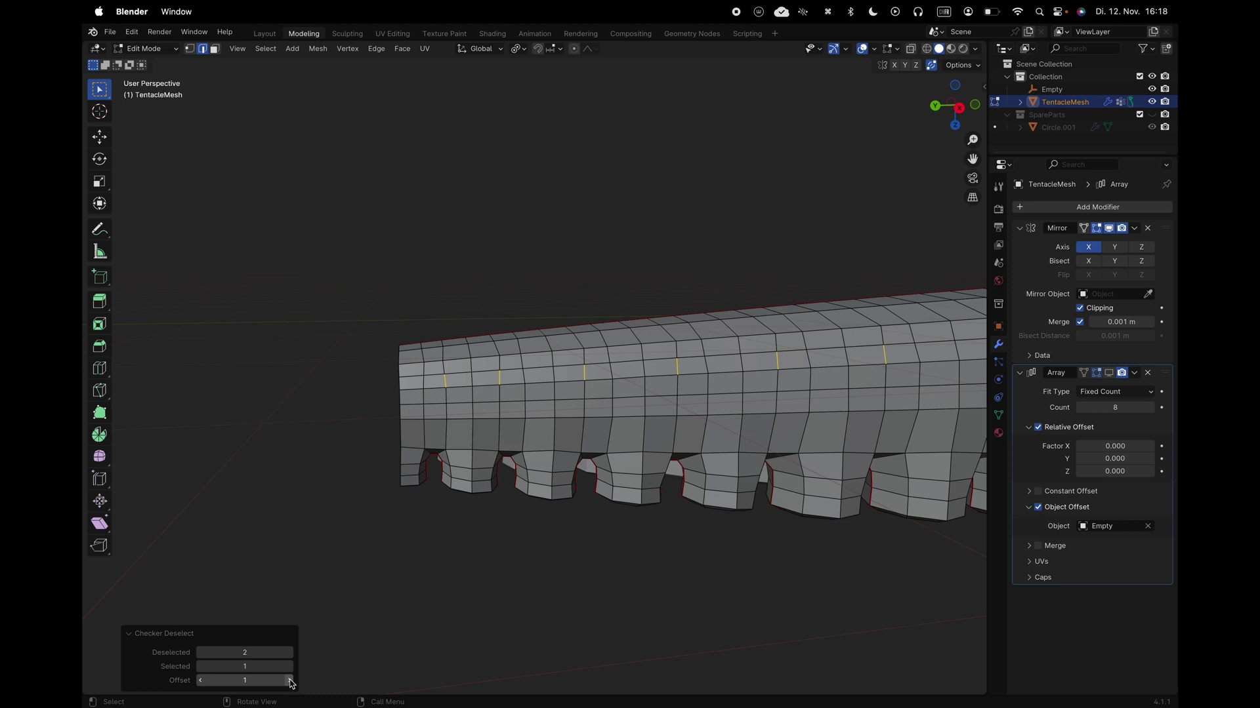
middle_click_drag(428, 519, 429, 521)
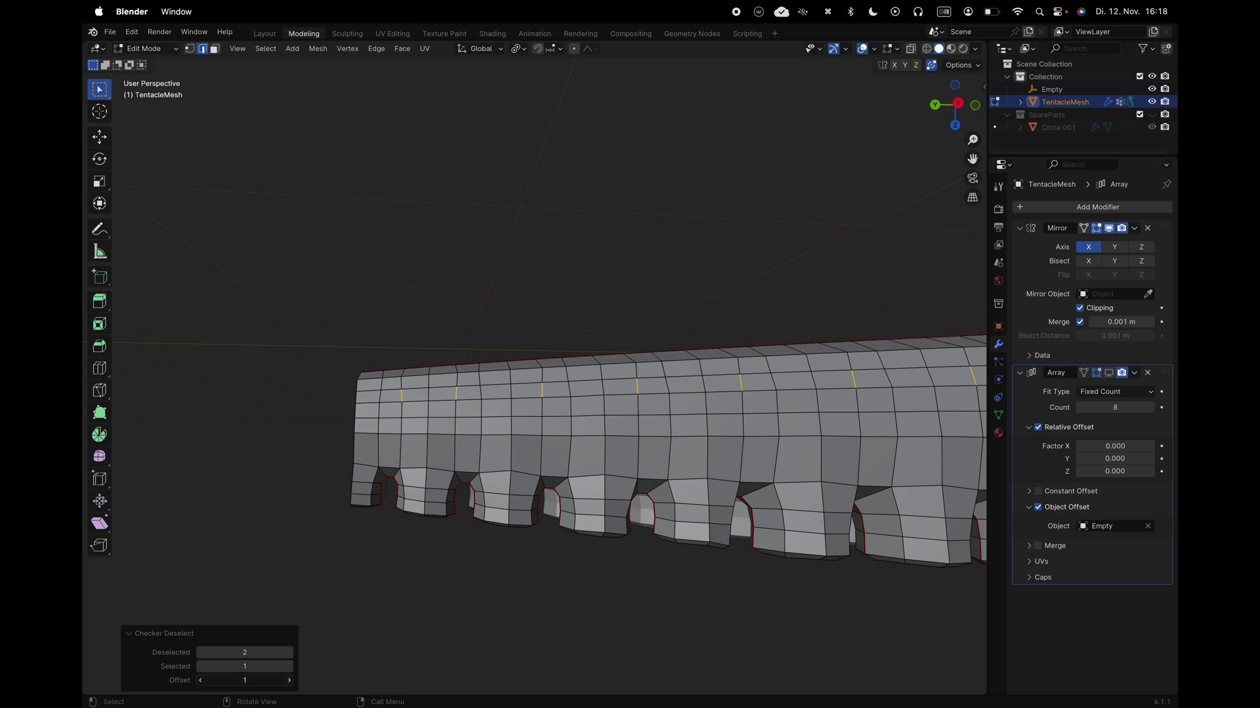
left_click(288, 680)
left_click(287, 680)
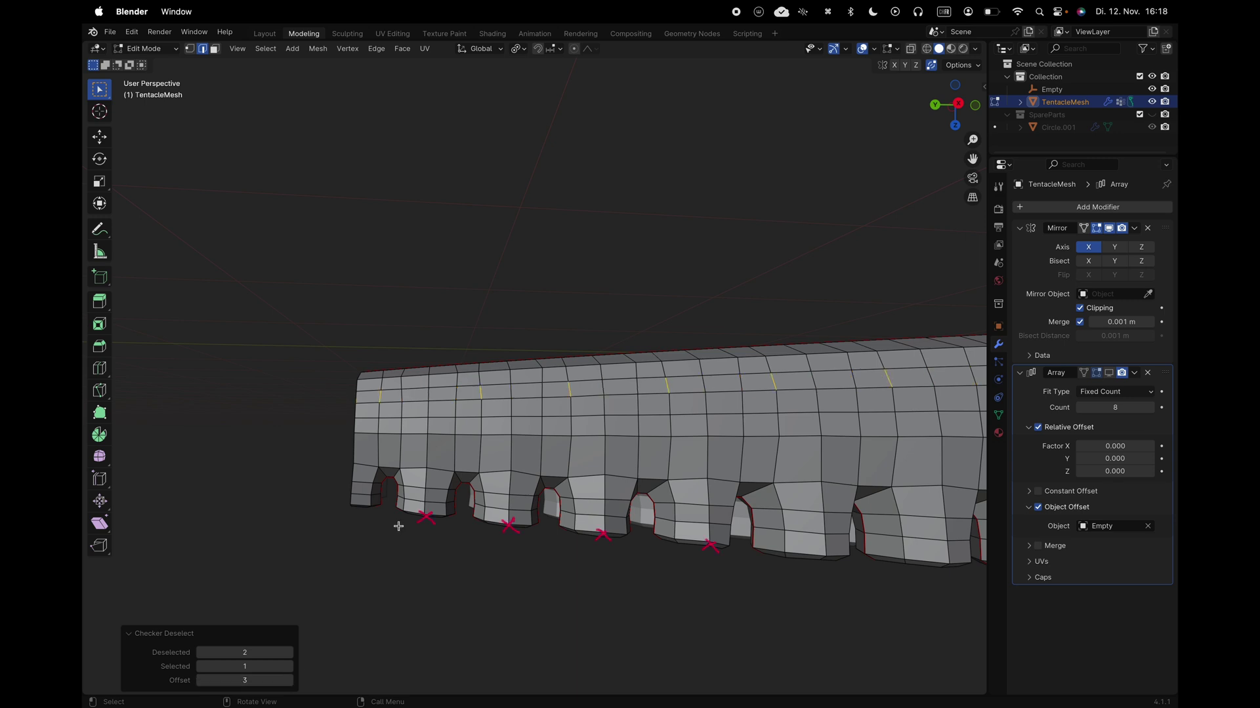
middle_click_drag(478, 483, 529, 479)
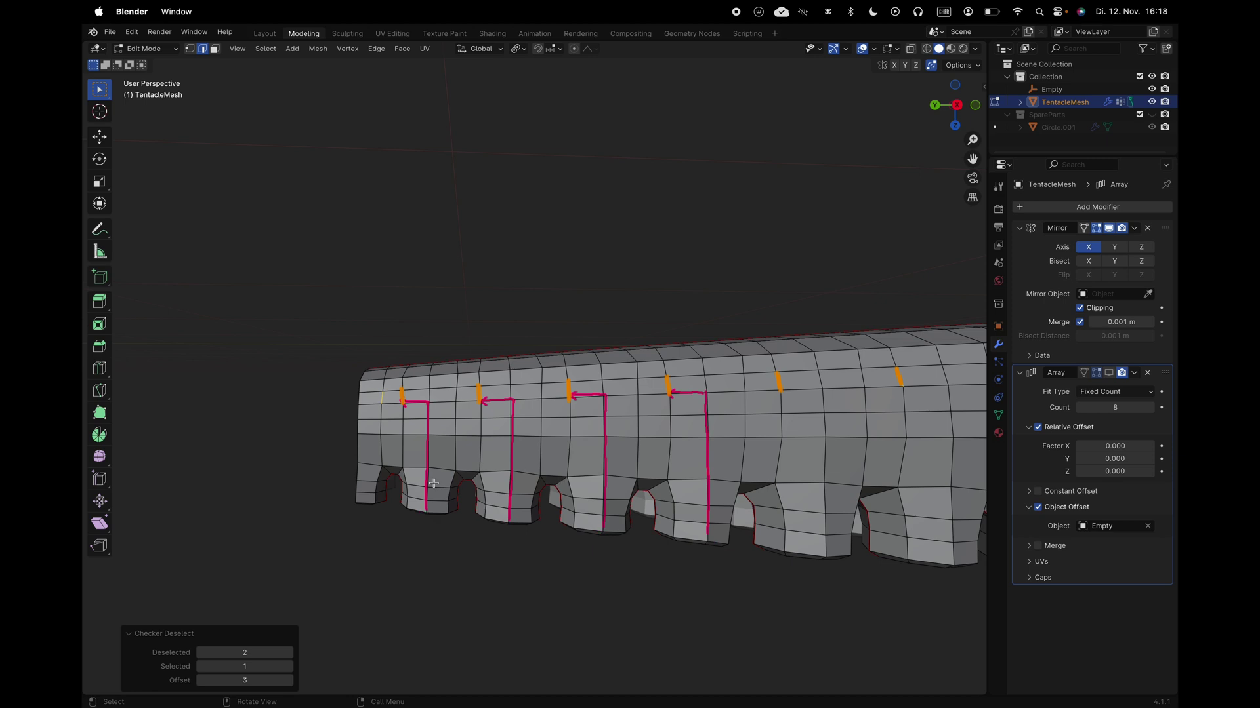
middle_click_drag(434, 484, 284, 451)
Reselect the ring of short crosswise edges on the tentacle's side and apply Checker Deselect with 2 deselected and offset 6
key("a")
key("a")
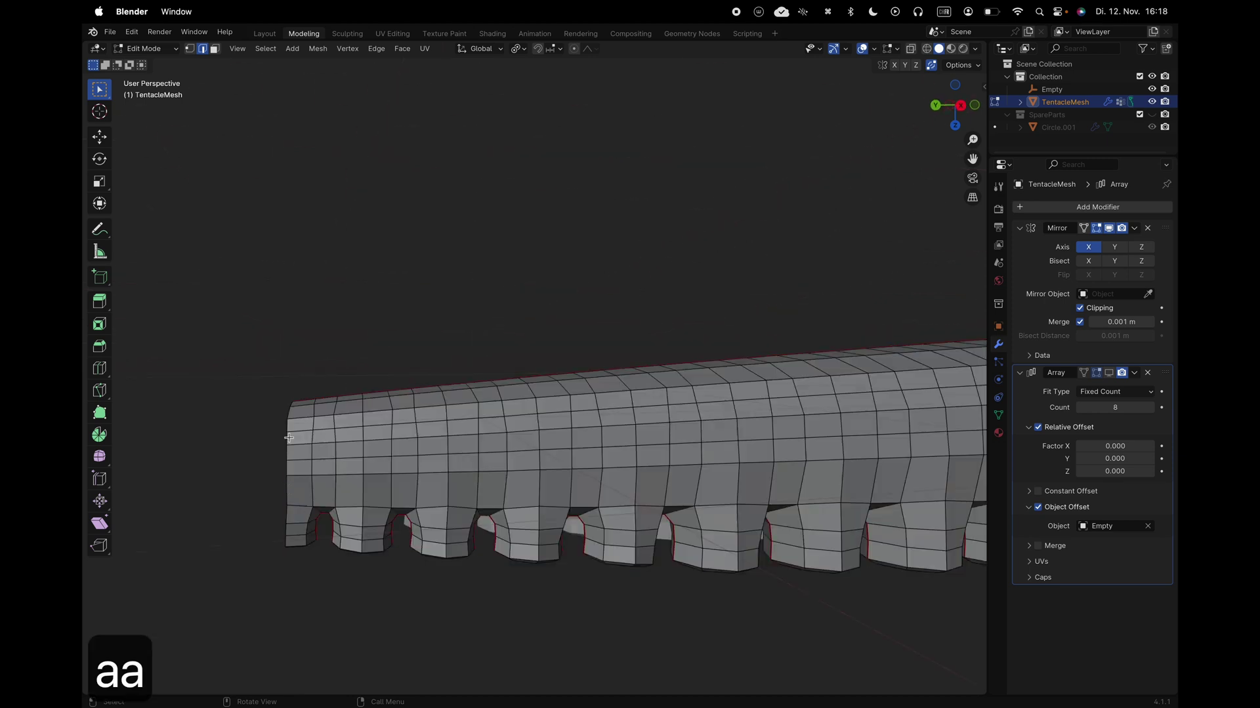
left_click(290, 437, "ctrl+alt")
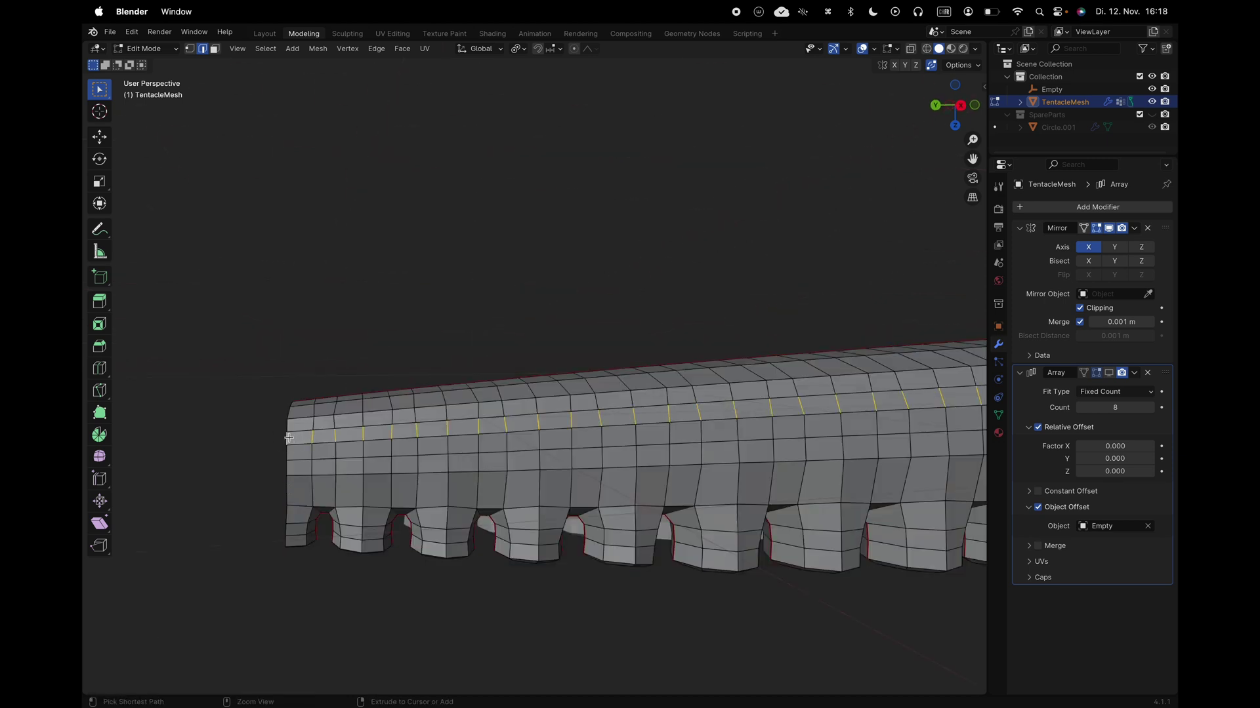
key("q")
left_click(343, 438)
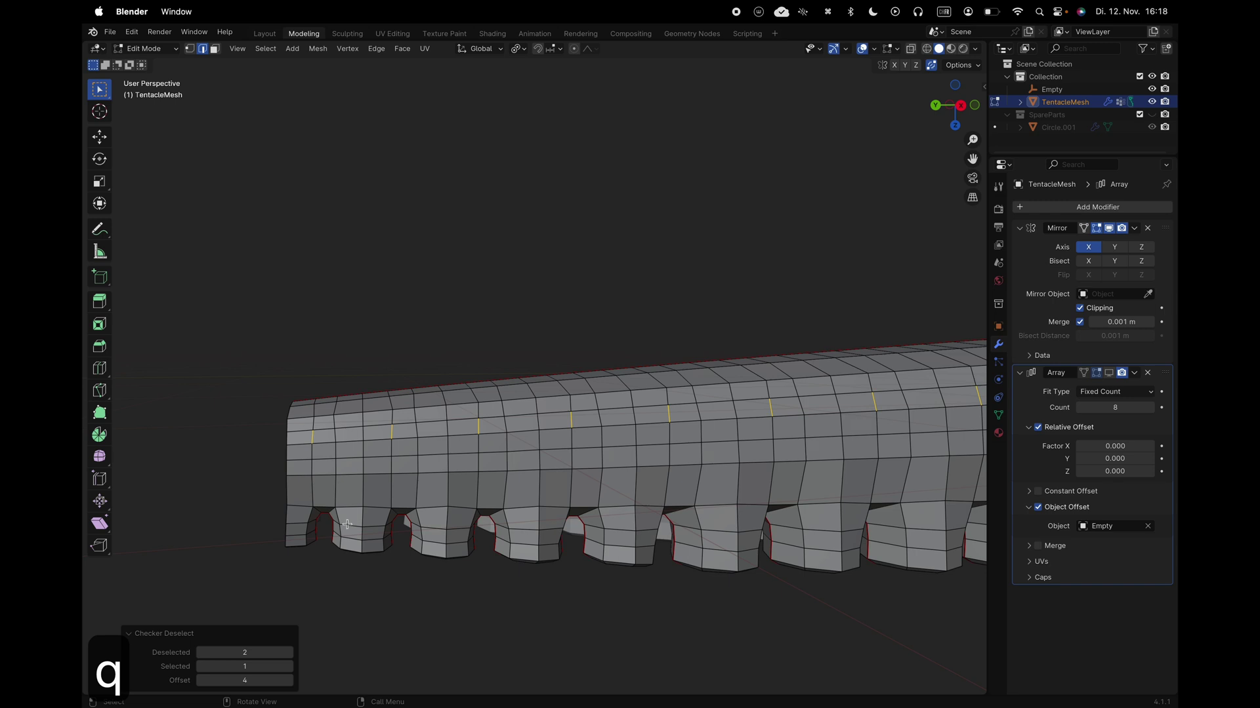
left_click(286, 680)
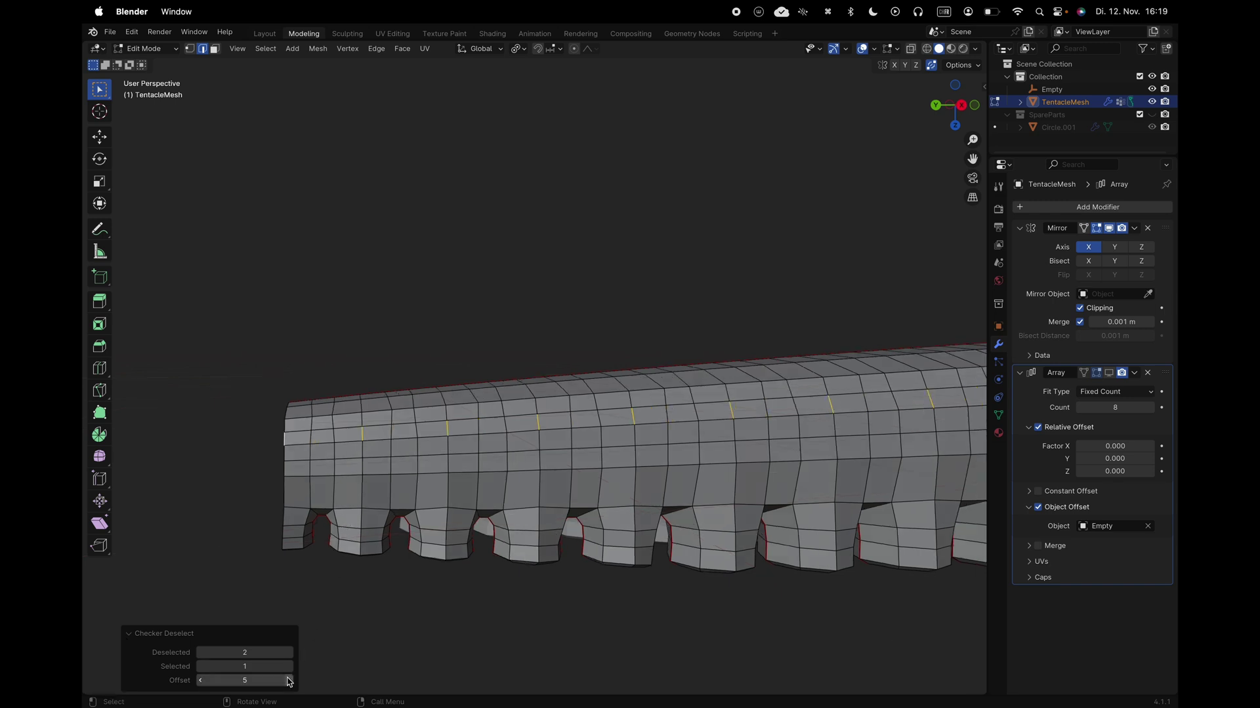
left_click(287, 681)
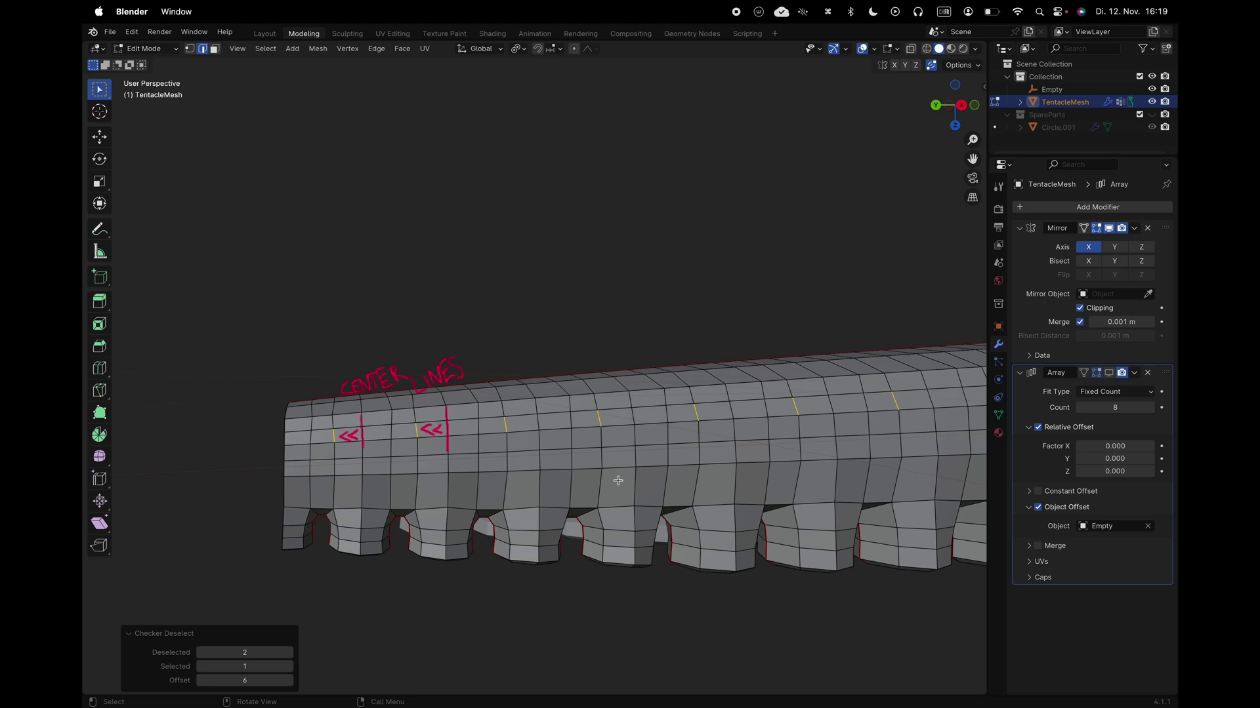
Edge-slide the selected edges by a factor of 1 away from the thin end onto the suckers' centre lines, merging them, and clear the selection
scroll(618, 481, "right", 2)
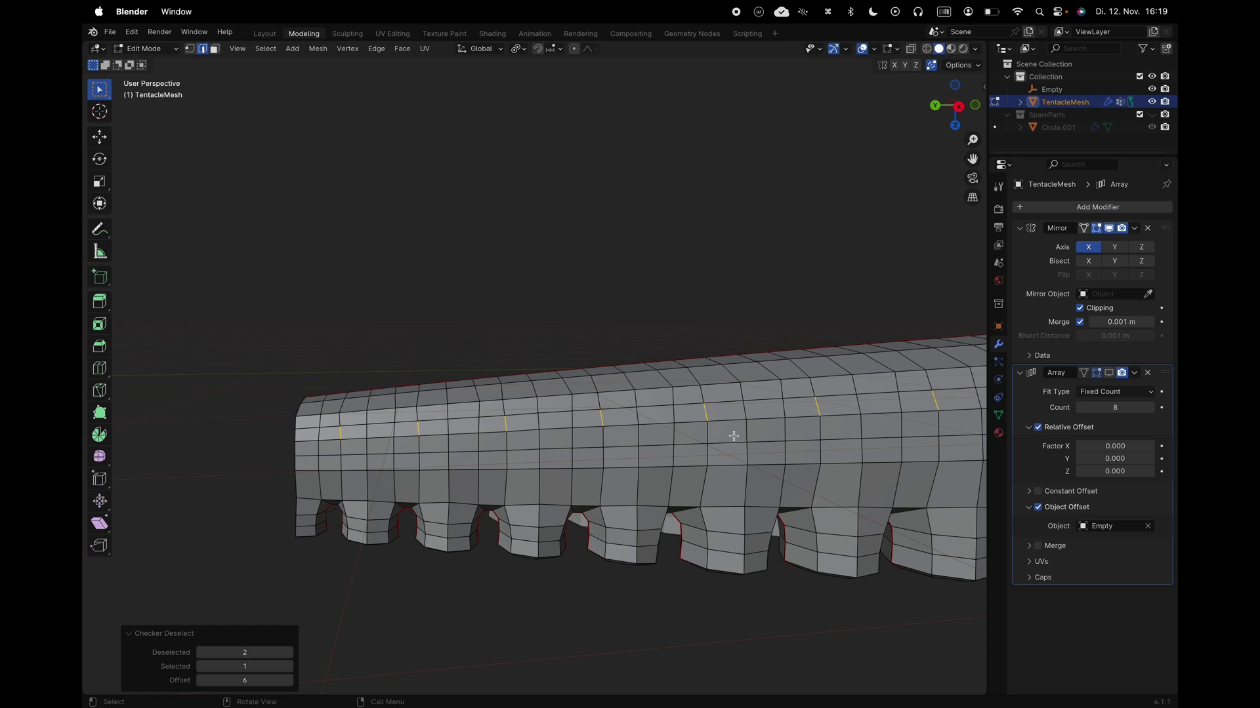
key("g")
key("g")
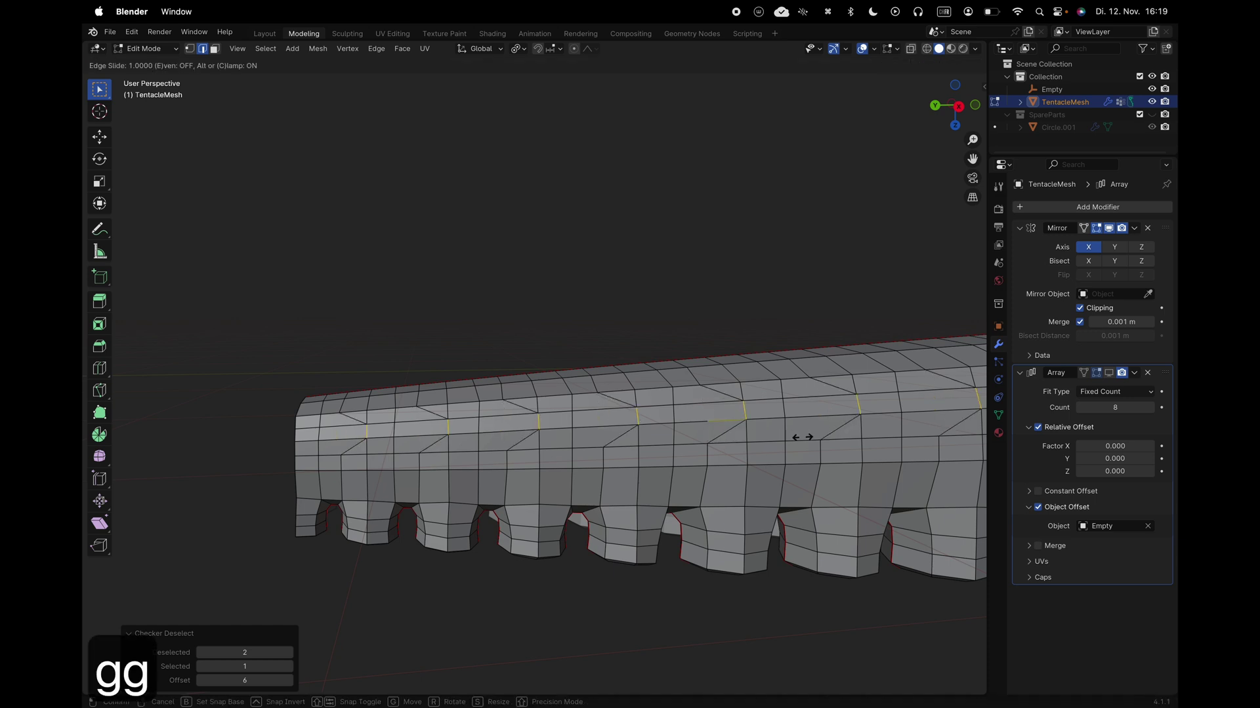
left_click(802, 436)
key("a")
key("a")
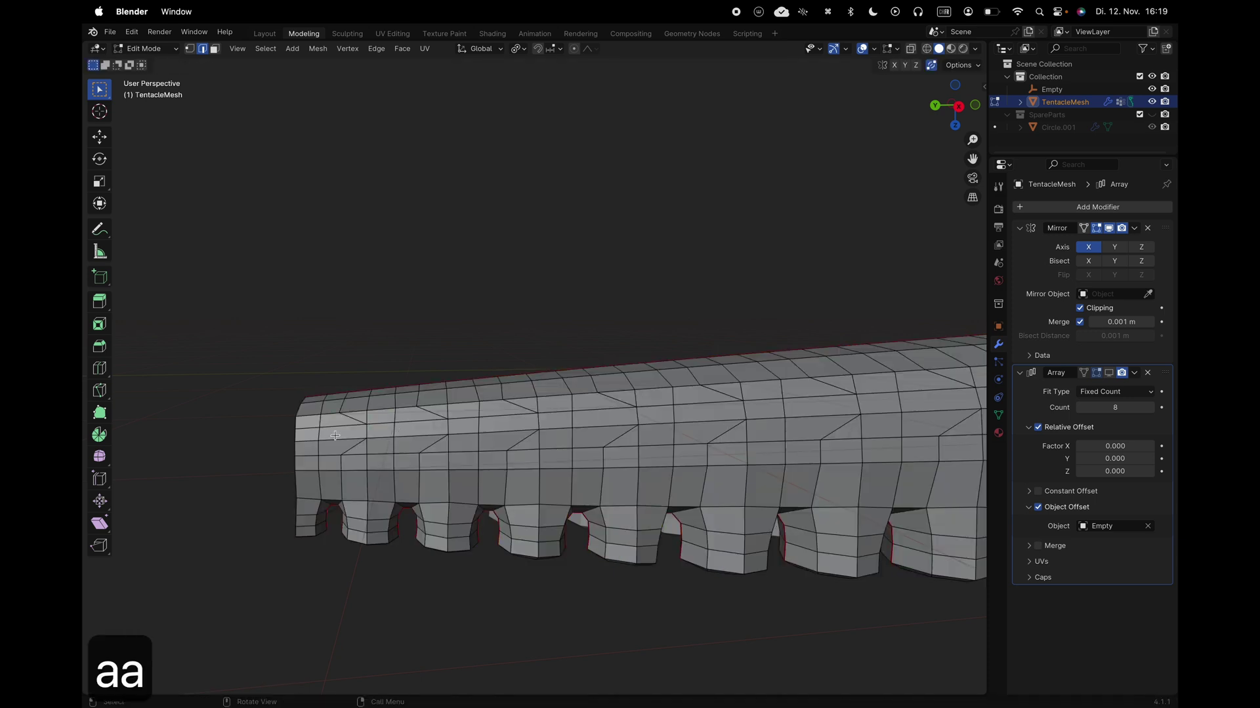
Select the same ring of crosswise side edges again and apply Checker Deselect with 1 deselected and offset 7
key("q")
left_click(357, 470)
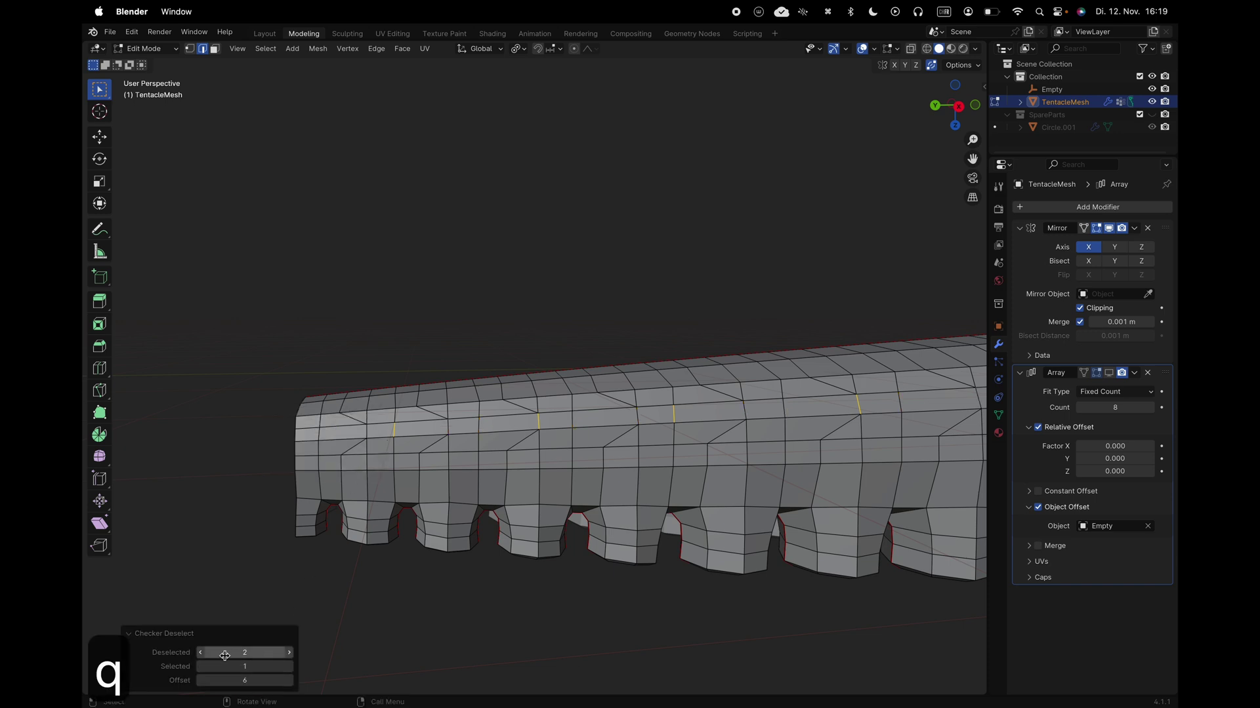
left_click(204, 653)
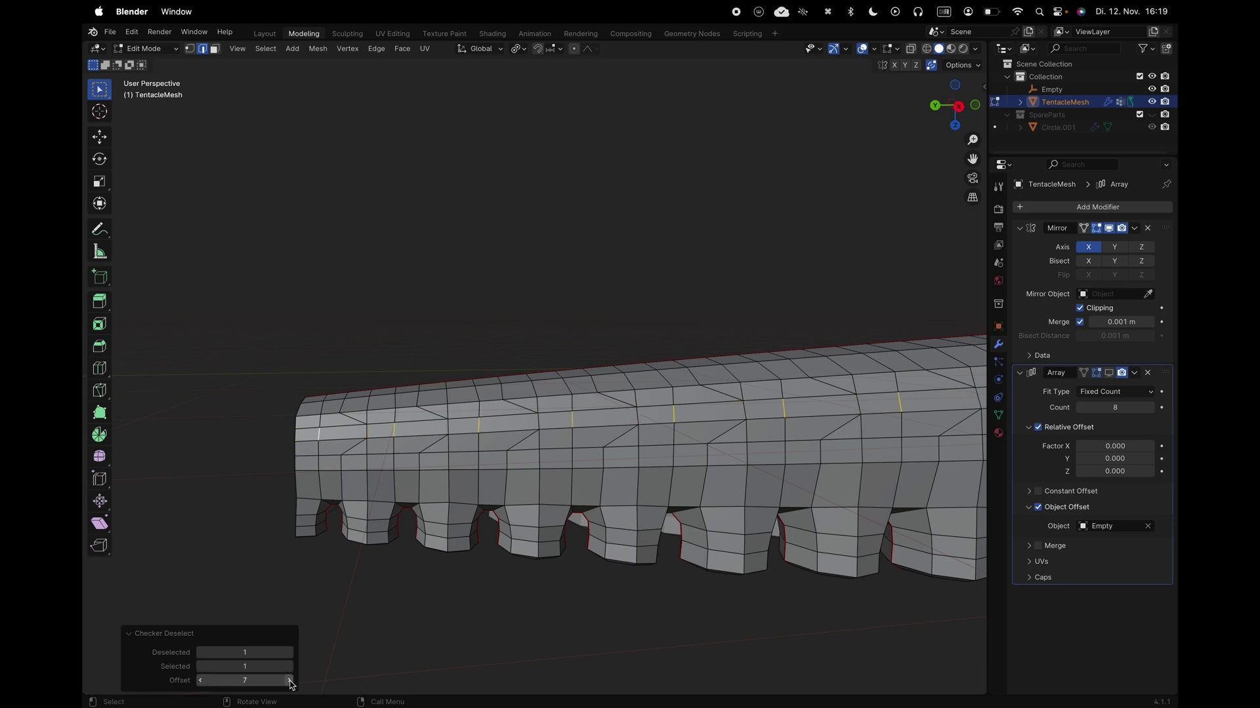
Edge-slide the selected edges toward the thin end onto the suckers' centre lines, merging them, and clear the selection
middle_click_drag(572, 468, 448, 450)
key("g")
key("g")
left_click(606, 449)
key("a")
key("a")
Select the vertex loop just below the converging edges and use Checker Deselect with 2 deselected and offset 8 to keep the sucker-centre vertices
key("1")
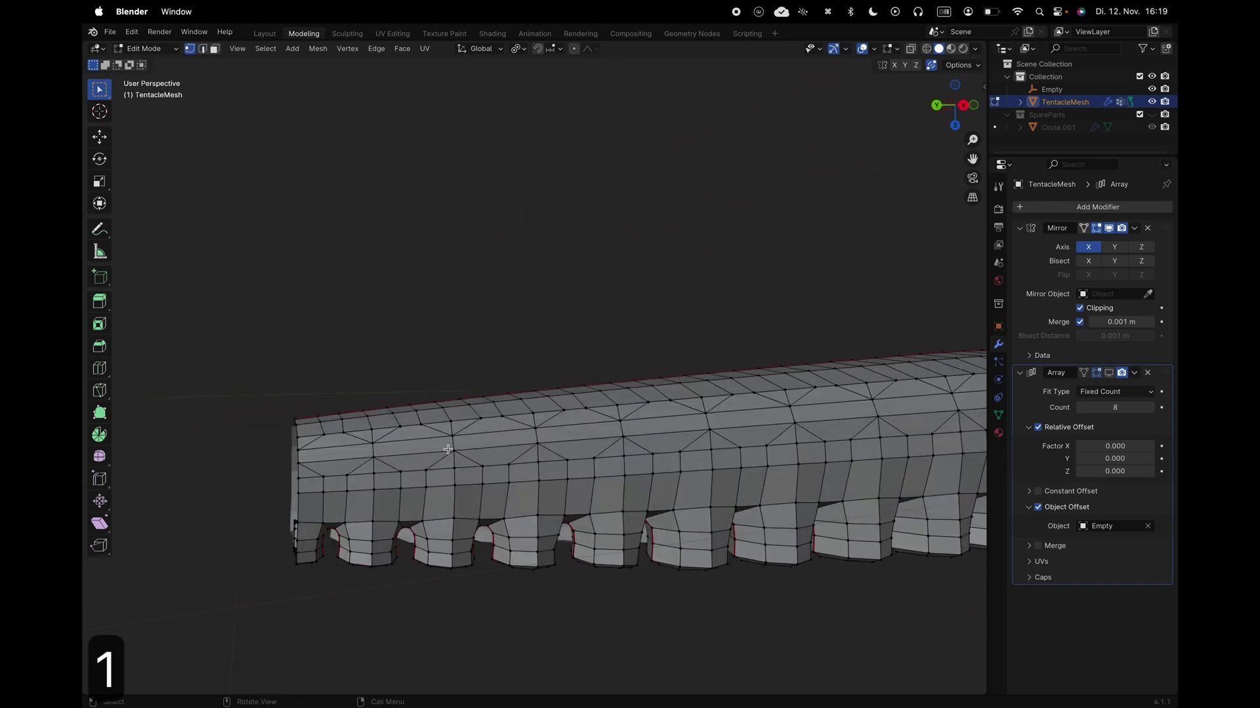
left_click(377, 472, "alt")
middle_click_drag(374, 469, 379, 470)
key("q")
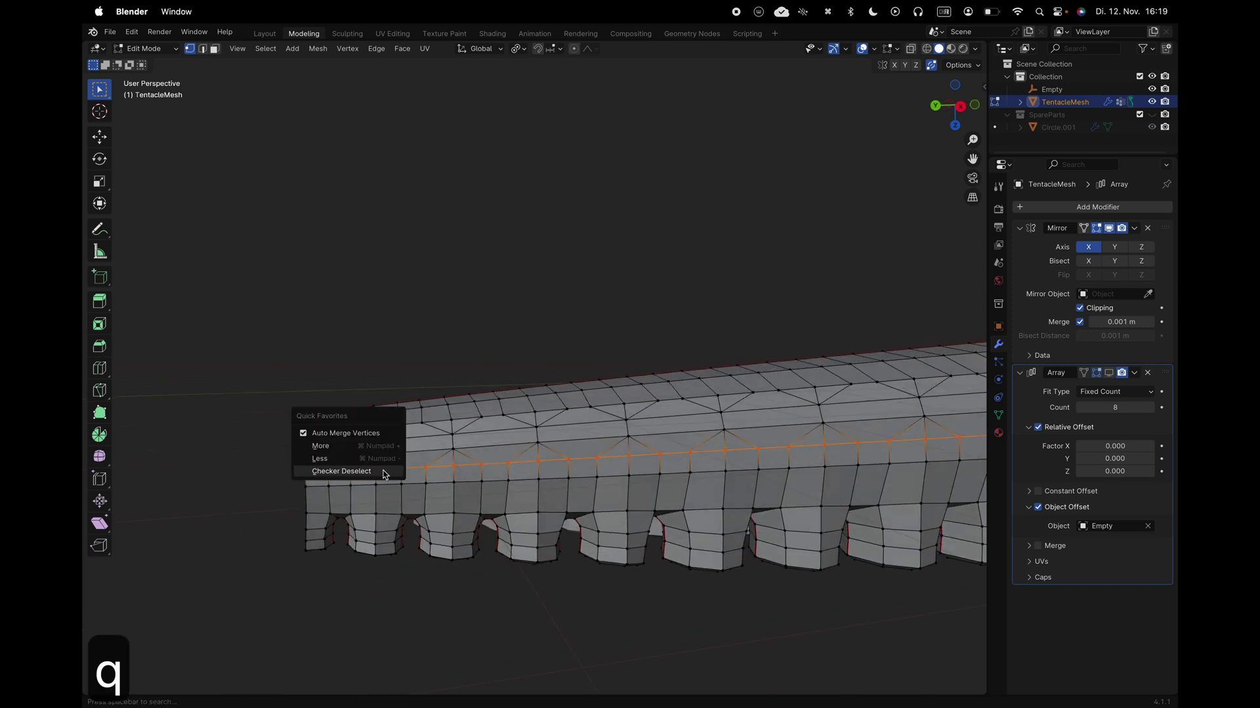
left_click(385, 472)
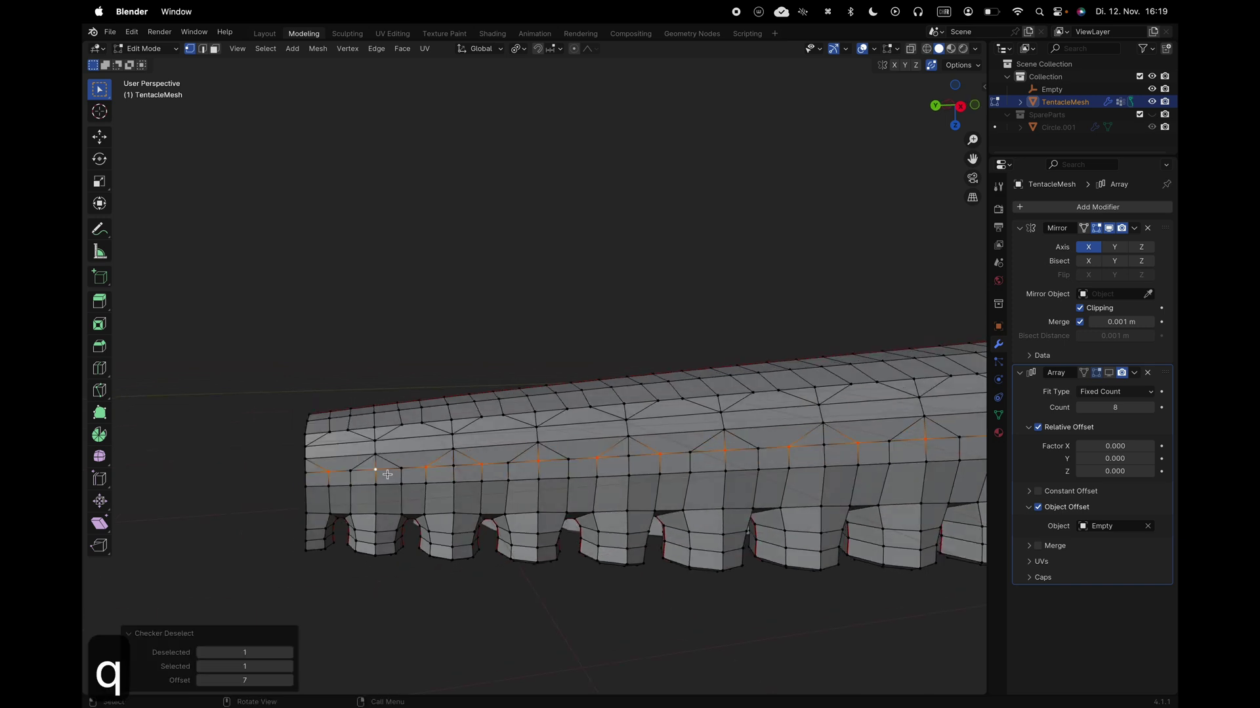
left_click(289, 652)
left_click(289, 653)
left_click(289, 680)
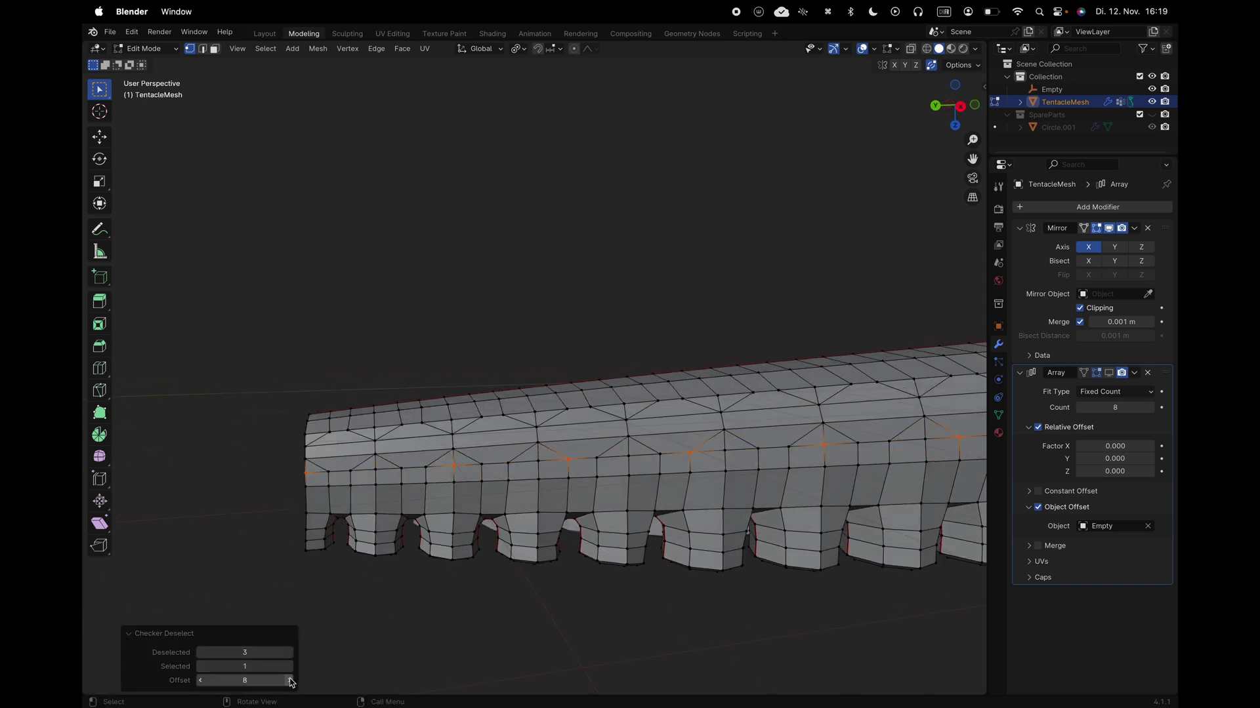
left_click(201, 653)
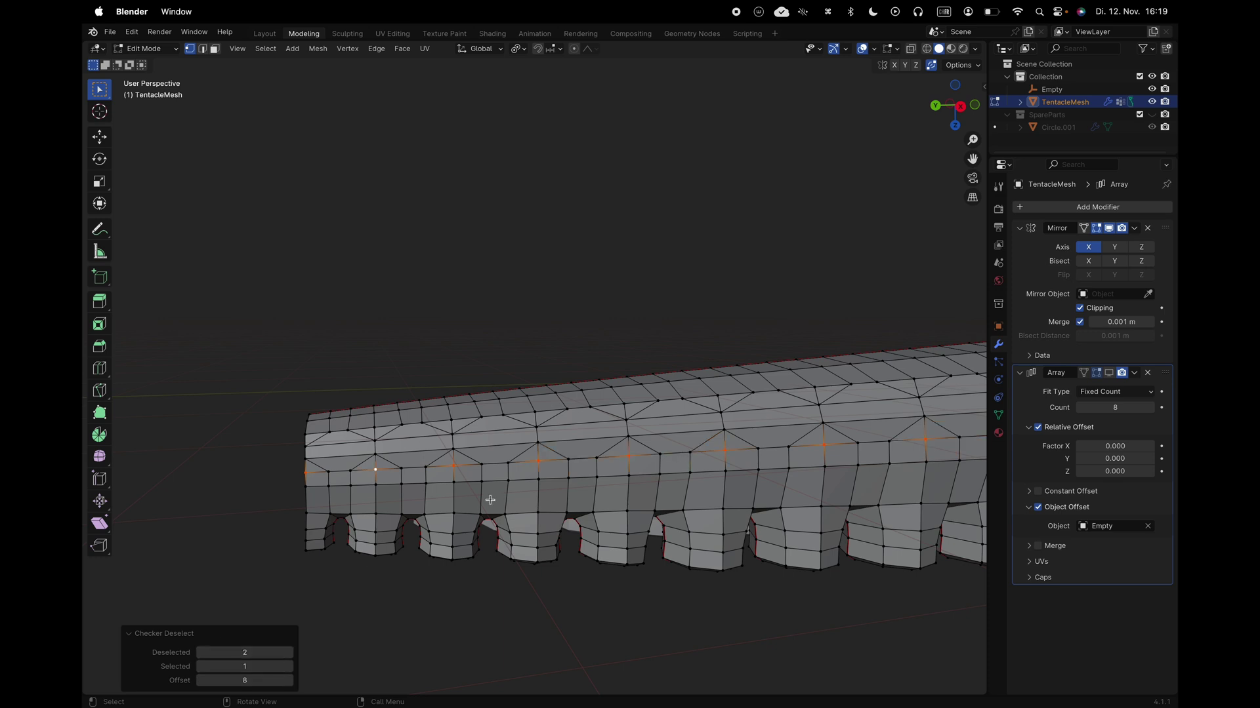
Slide the selected sucker-centre vertices up into the converging points above, merging them, and clear the selection
scroll(490, 500, "left", 3)
scroll(490, 500, "right", 3, "shift")
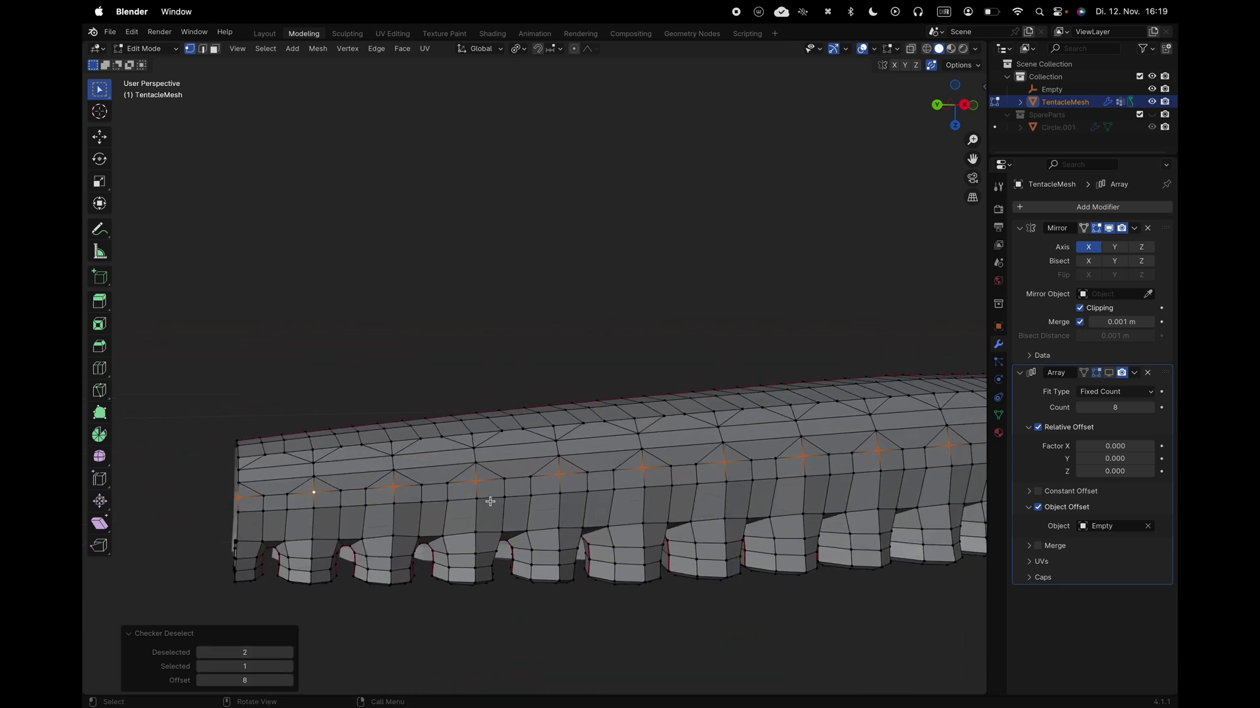
key("g")
key("g")
left_click(658, 332)
key("a")
key("a")
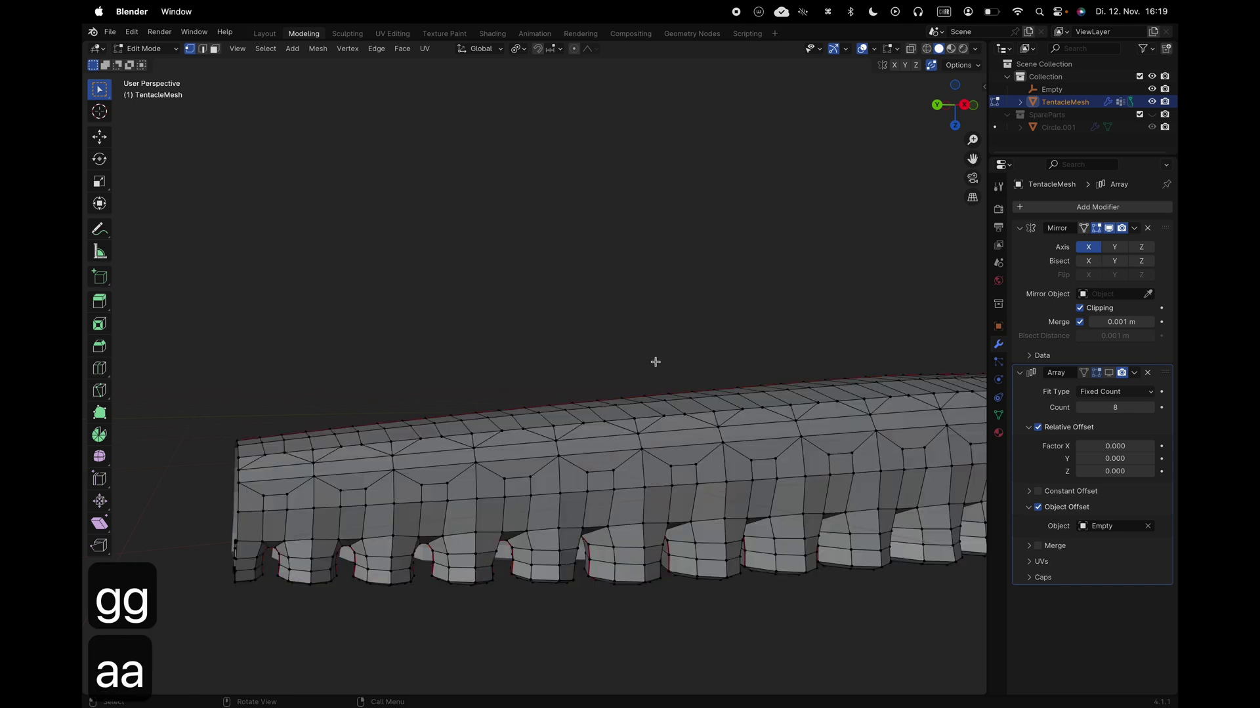
scroll(656, 362, "right", 3)
scroll(655, 362, "right", 3, "shift")
key("super+r")
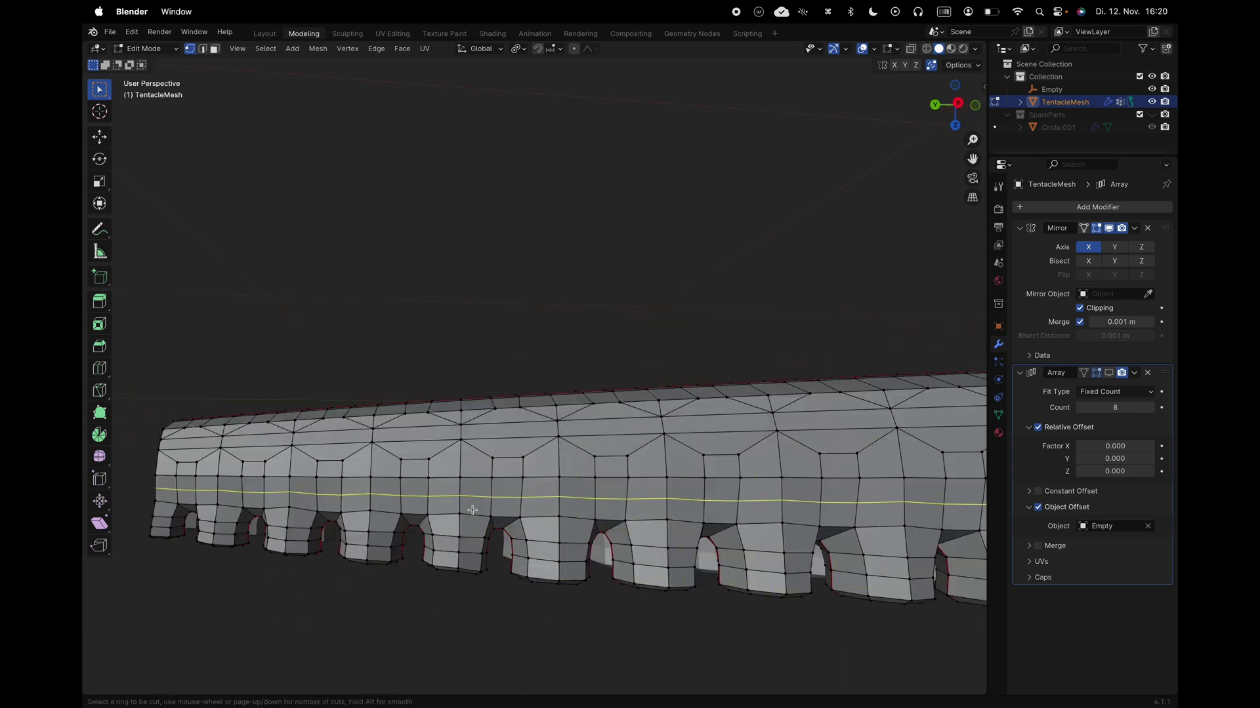
key("Escape")
scroll(485, 518, "up", 3)
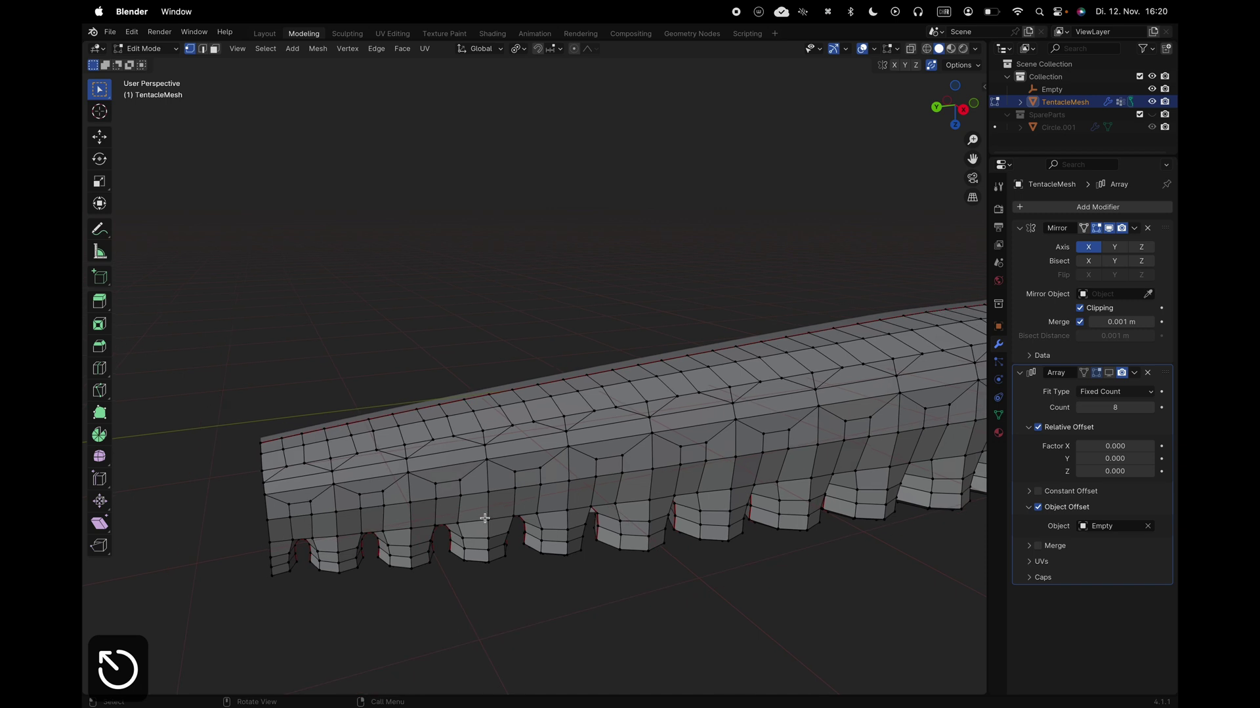
Select the ring of crosswise edges on the tentacle's upper strip and apply Checker Deselect with 2 deselected and offset 13
key("2")
middle_click_drag(362, 465, 319, 458)
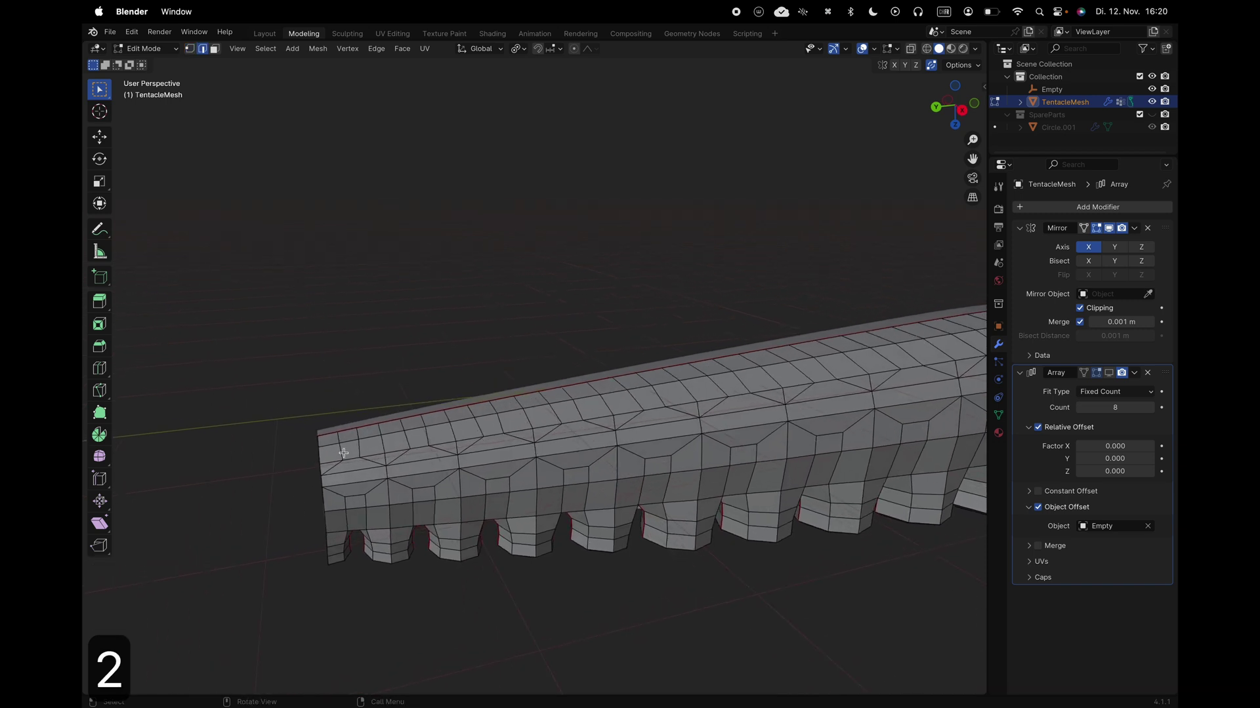
left_click(341, 452, "ctrl+alt")
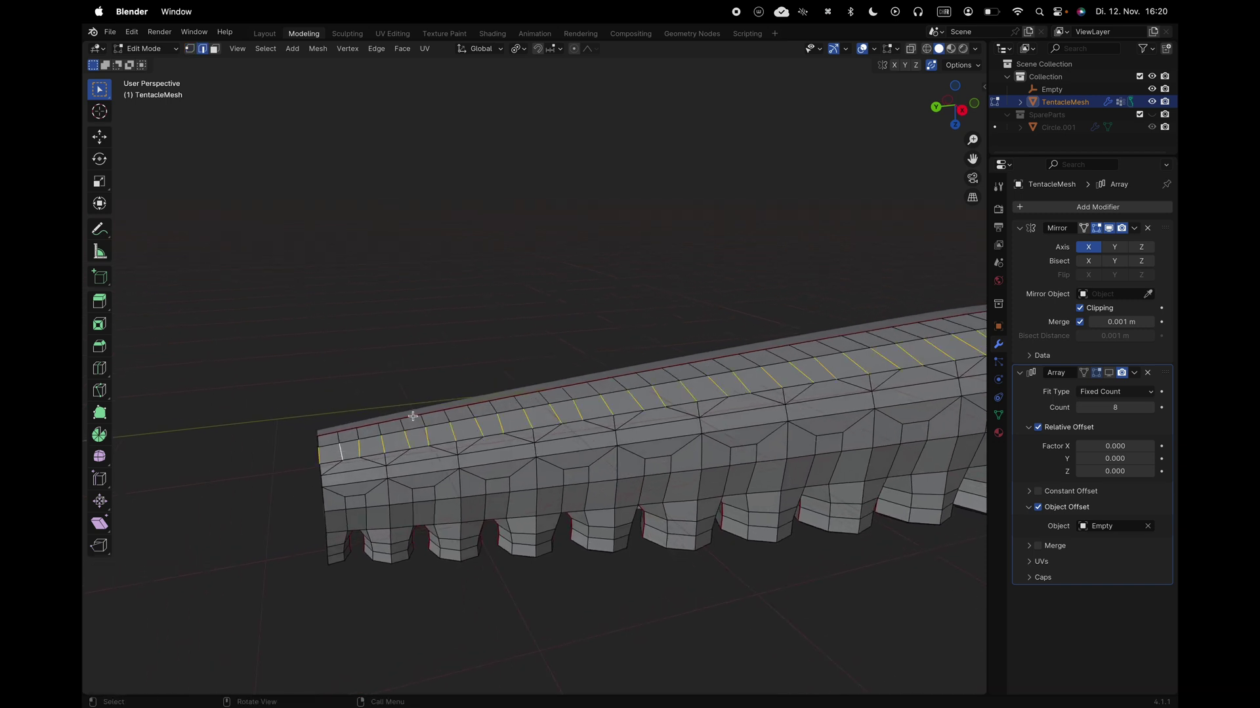
key("q")
left_click(371, 417)
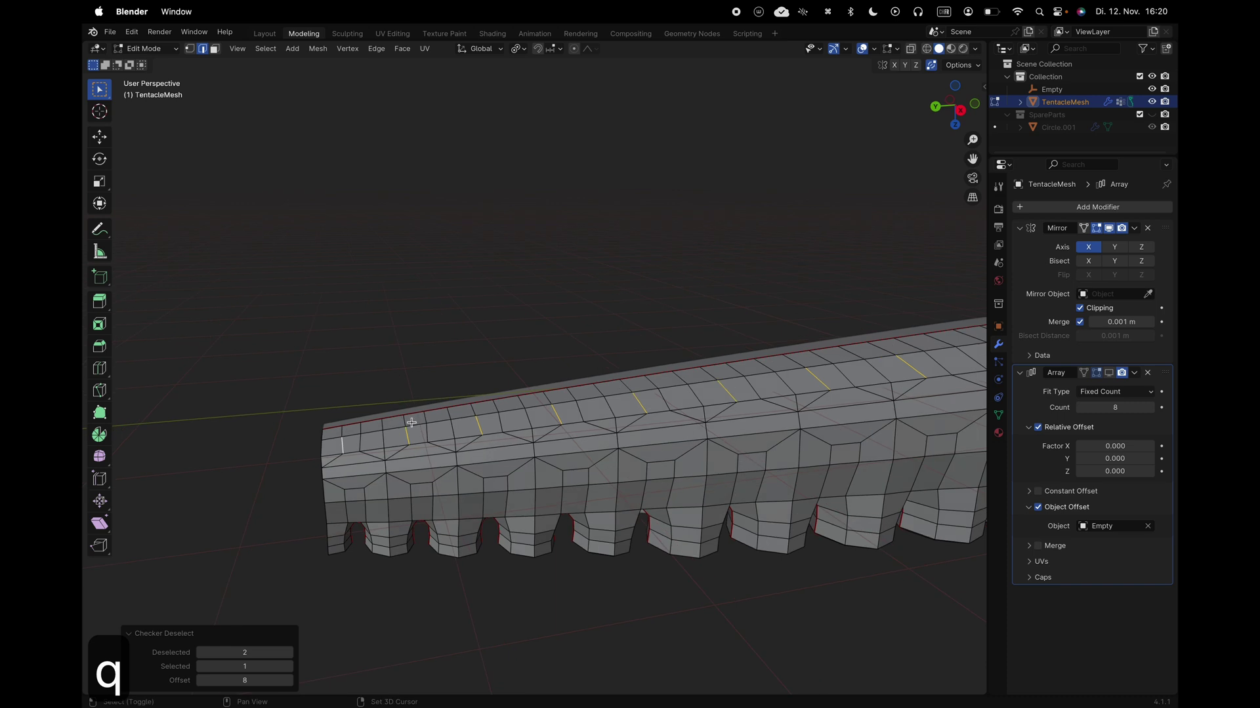
left_click(288, 681)
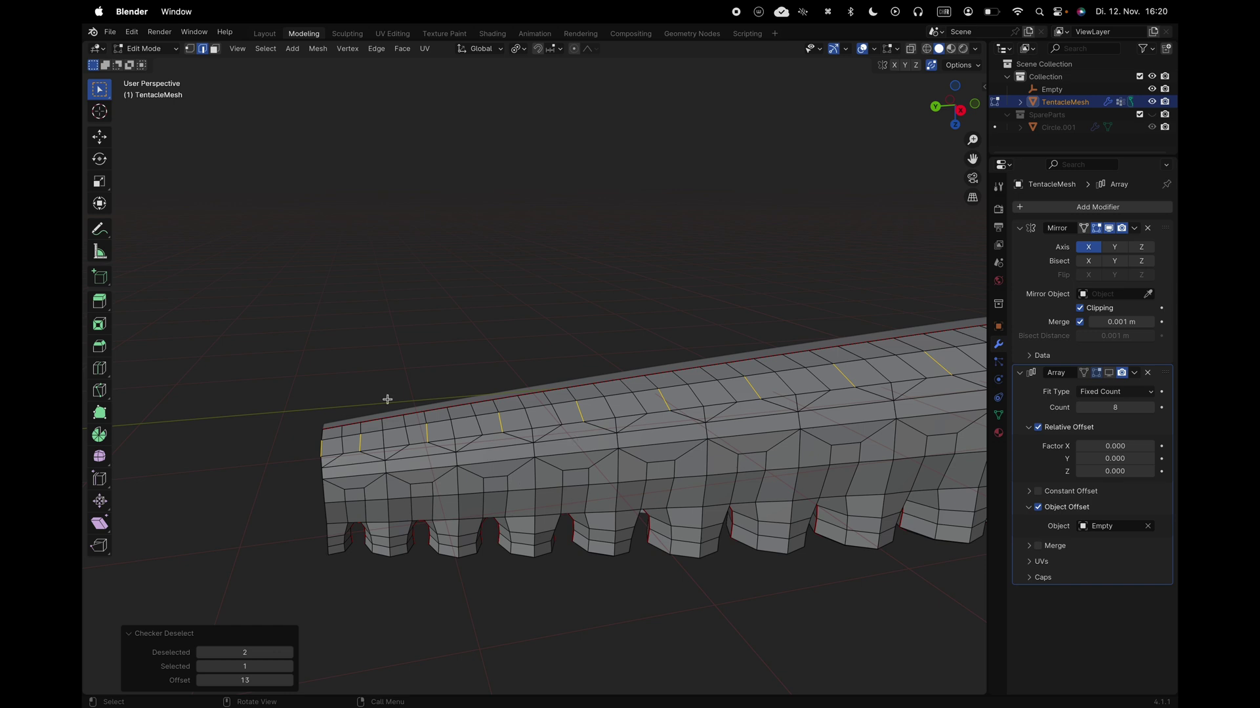
Expand the selected edges to edge loops, exclude the loop at the open end, and dissolve the remaining loops
left_click(266, 49)
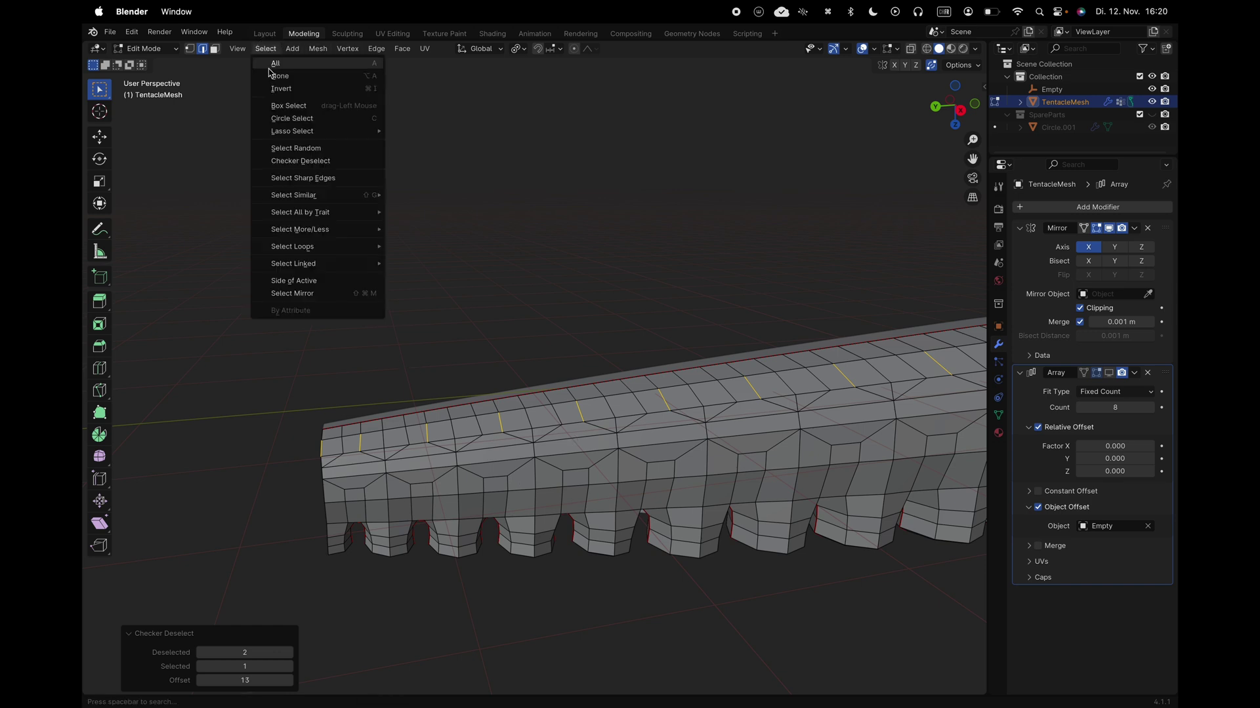
mouse_move(346, 247)
left_click(416, 246)
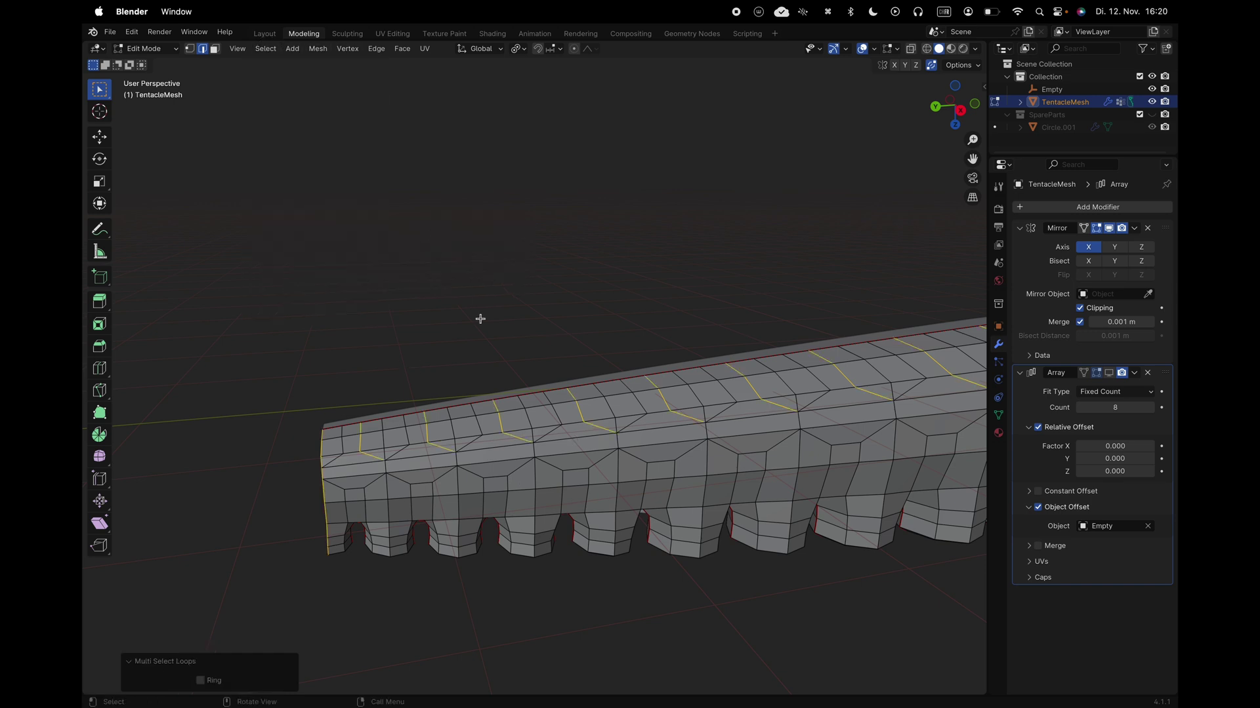
key("b")
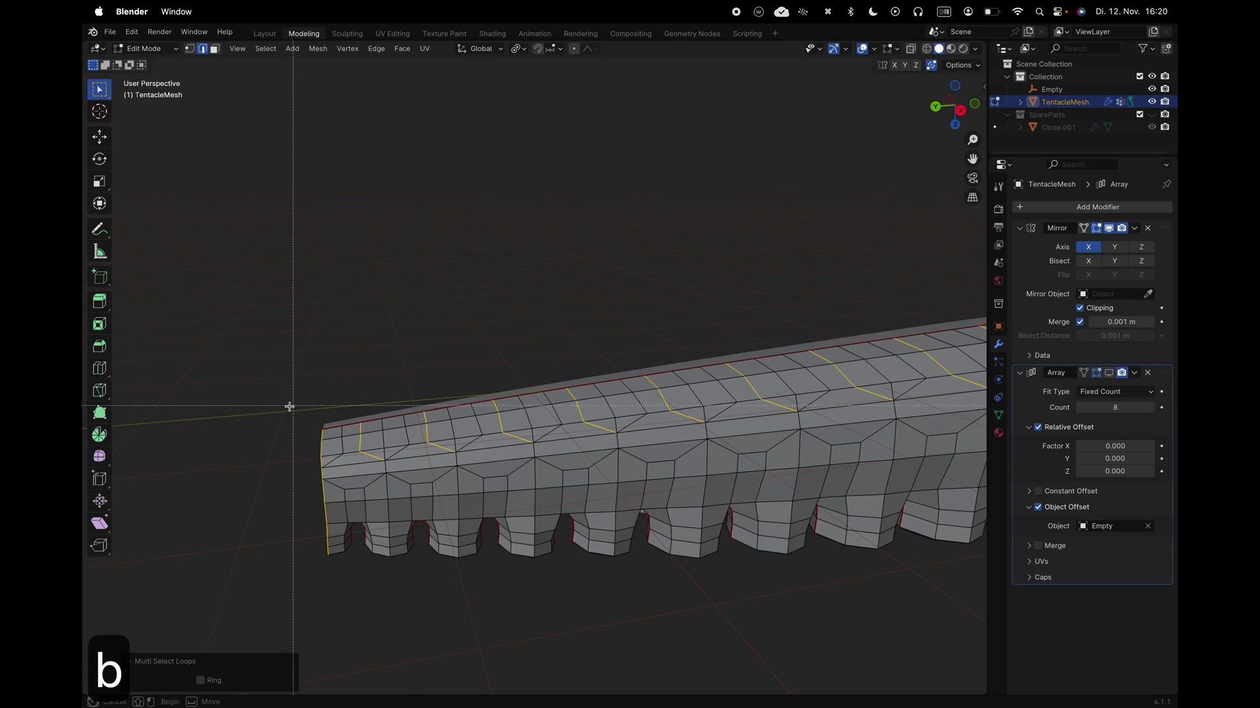
left_click_drag(288, 407, 340, 587, "shift")
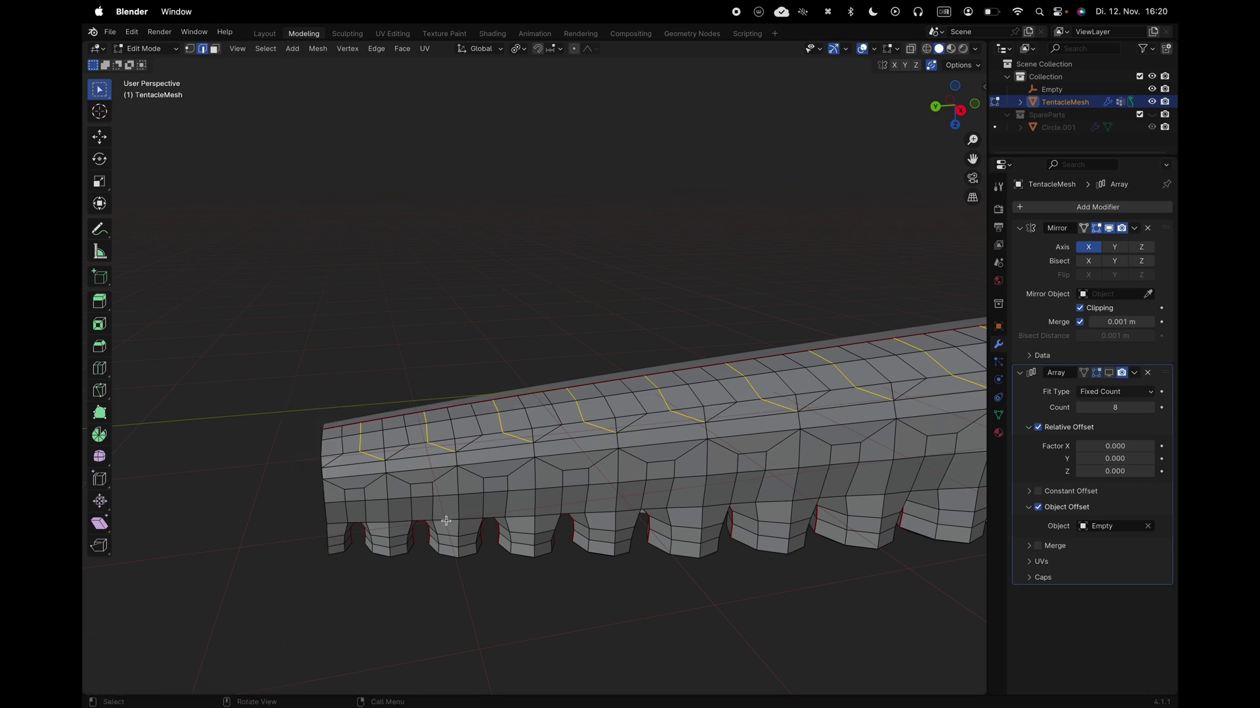
key("x")
left_click(423, 607)
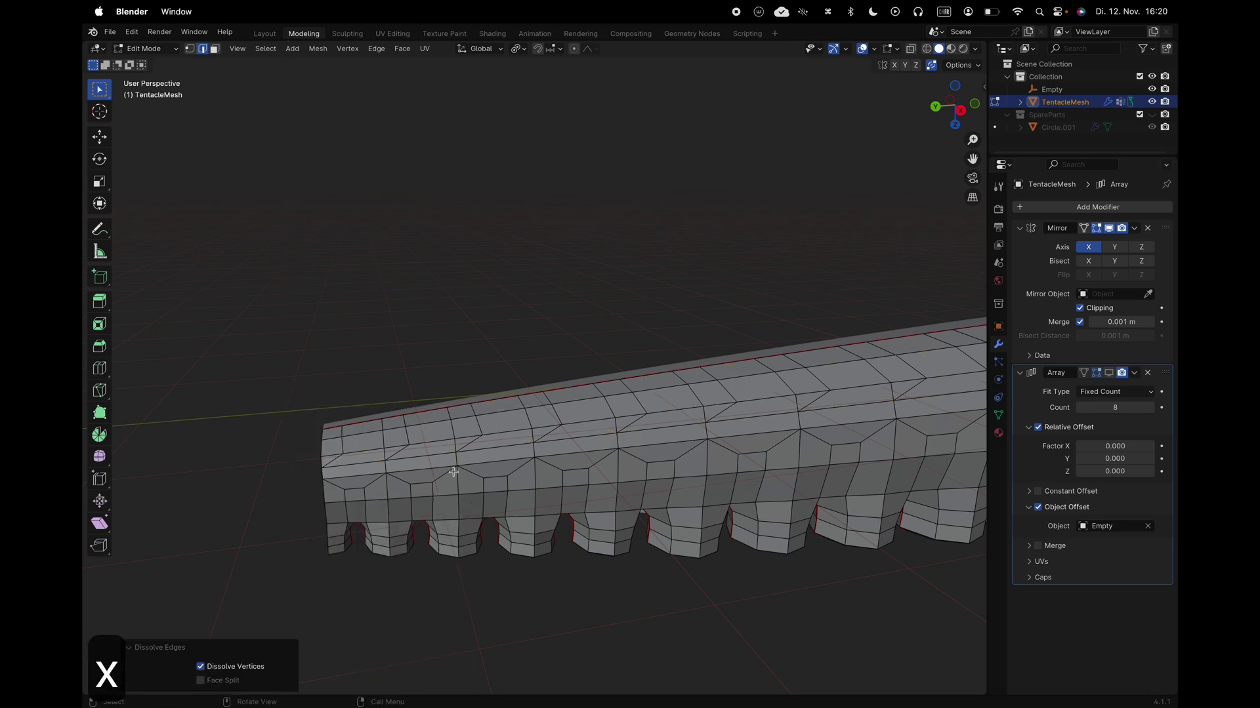
key("a")
key("a")
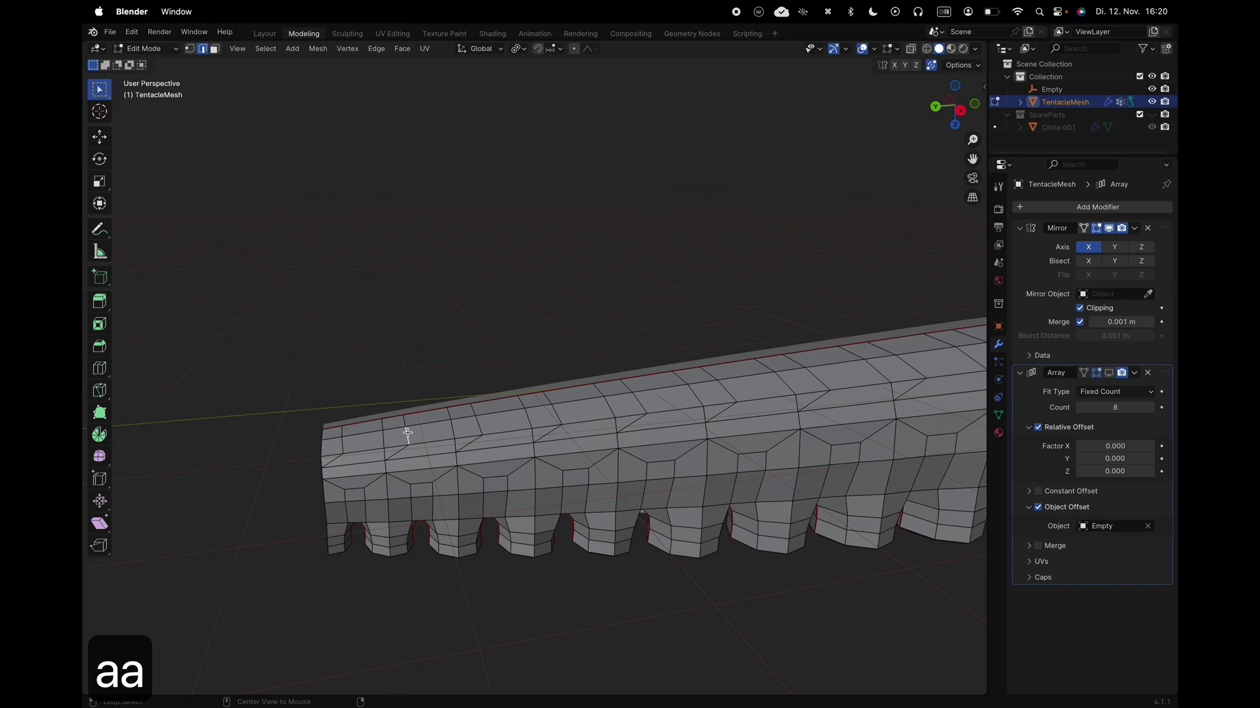
Select the upper strip's remaining crosswise edge ring and apply Checker Deselect with 1 deselected and offset 15
left_click(407, 434, "ctrl+alt")
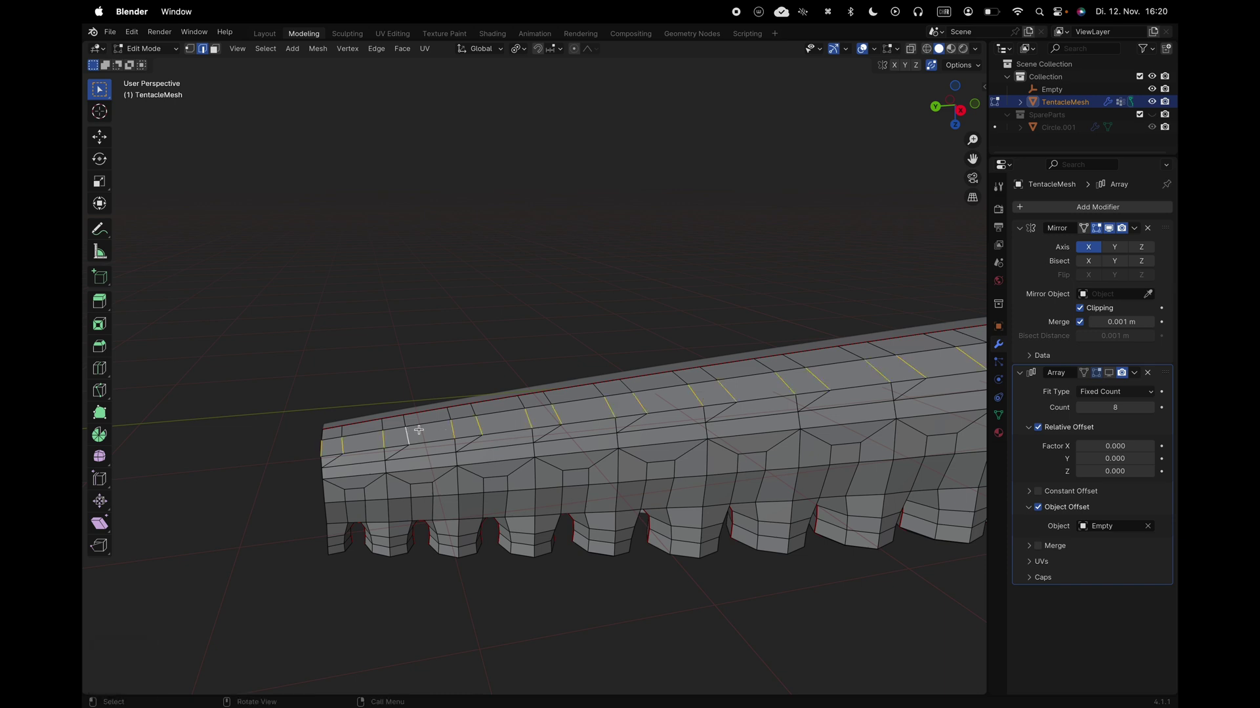
key("q")
left_click(418, 430)
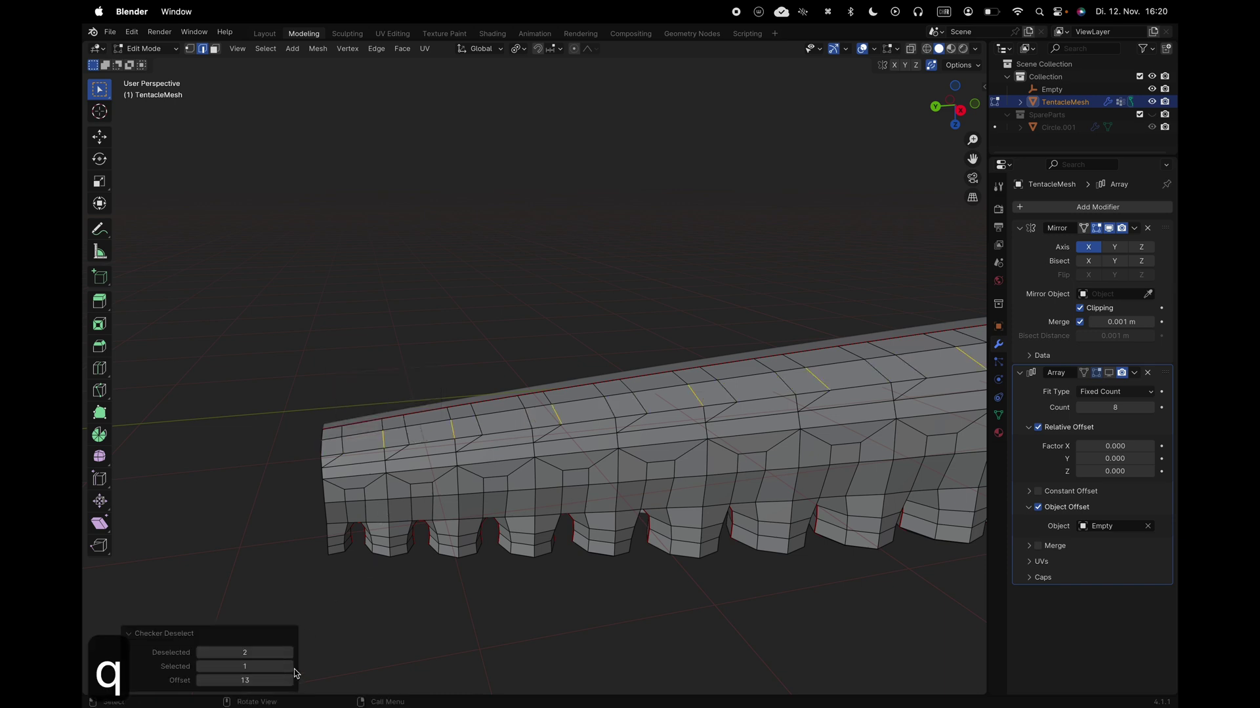
left_click(291, 681)
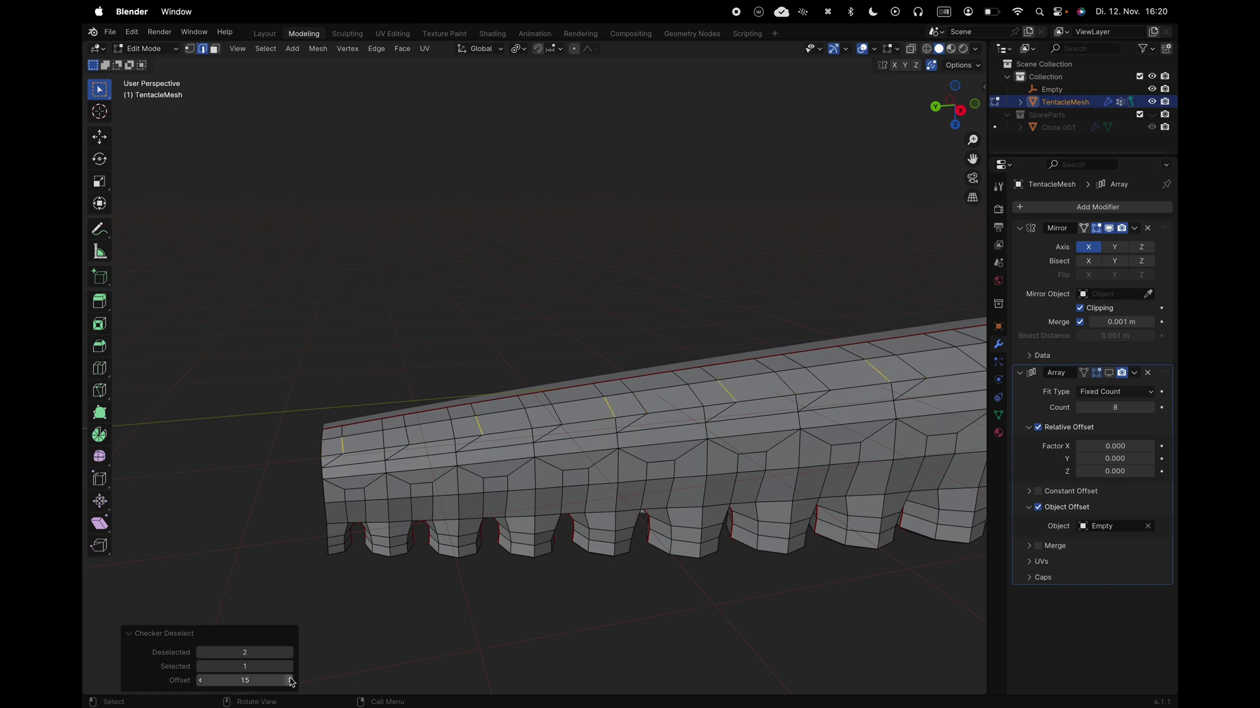
left_click(201, 653)
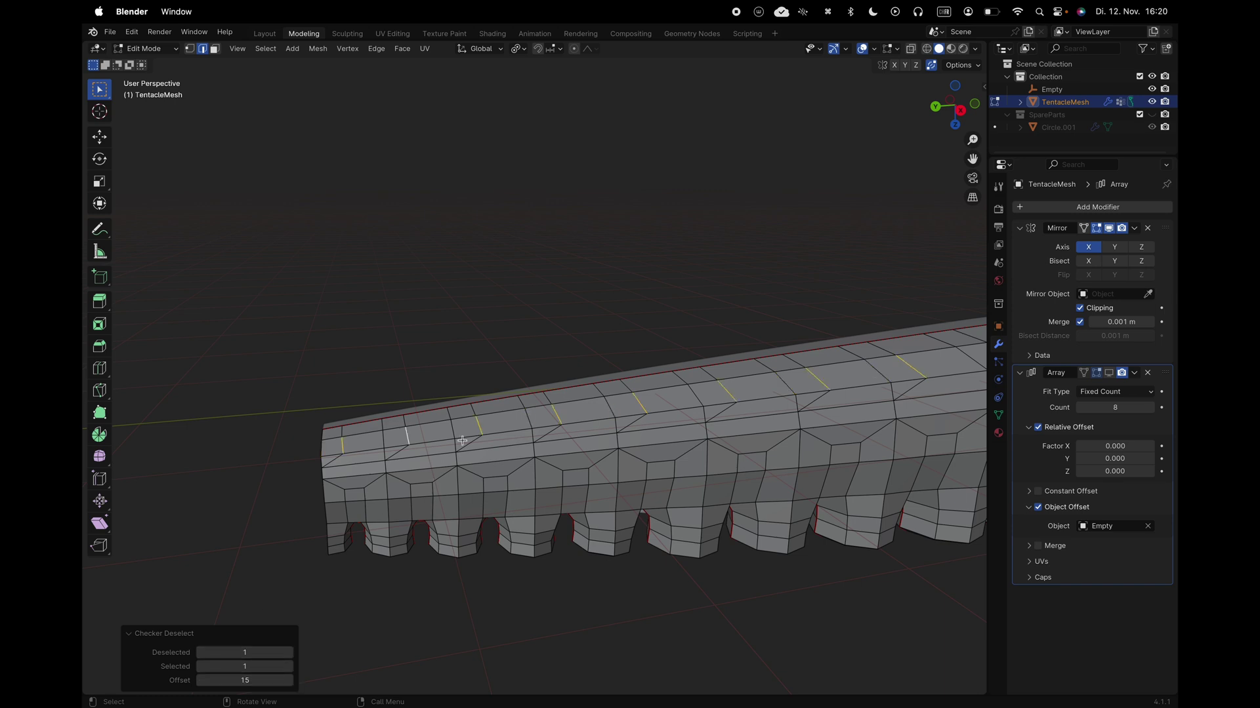
Expand the patterned crosswise edges on the tentacle's upper strip to edge loops, dissolve them, and clear the selection
left_click(266, 49)
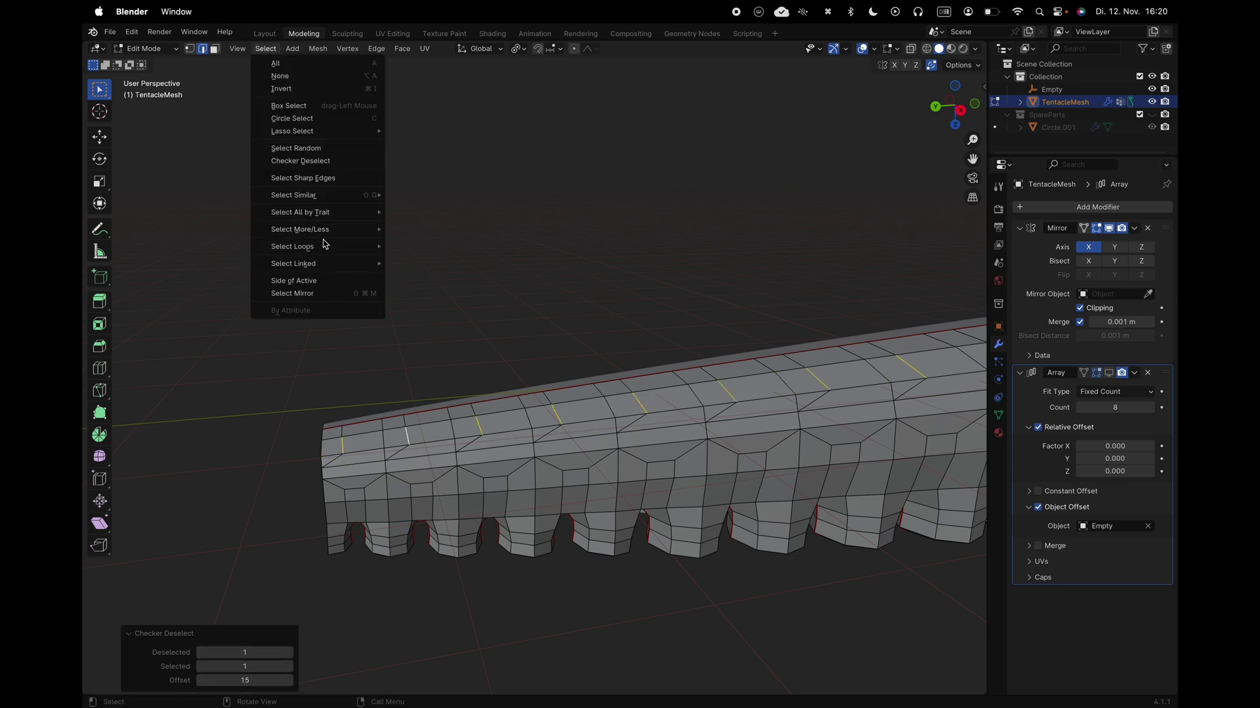
mouse_move(326, 246)
left_click(427, 248)
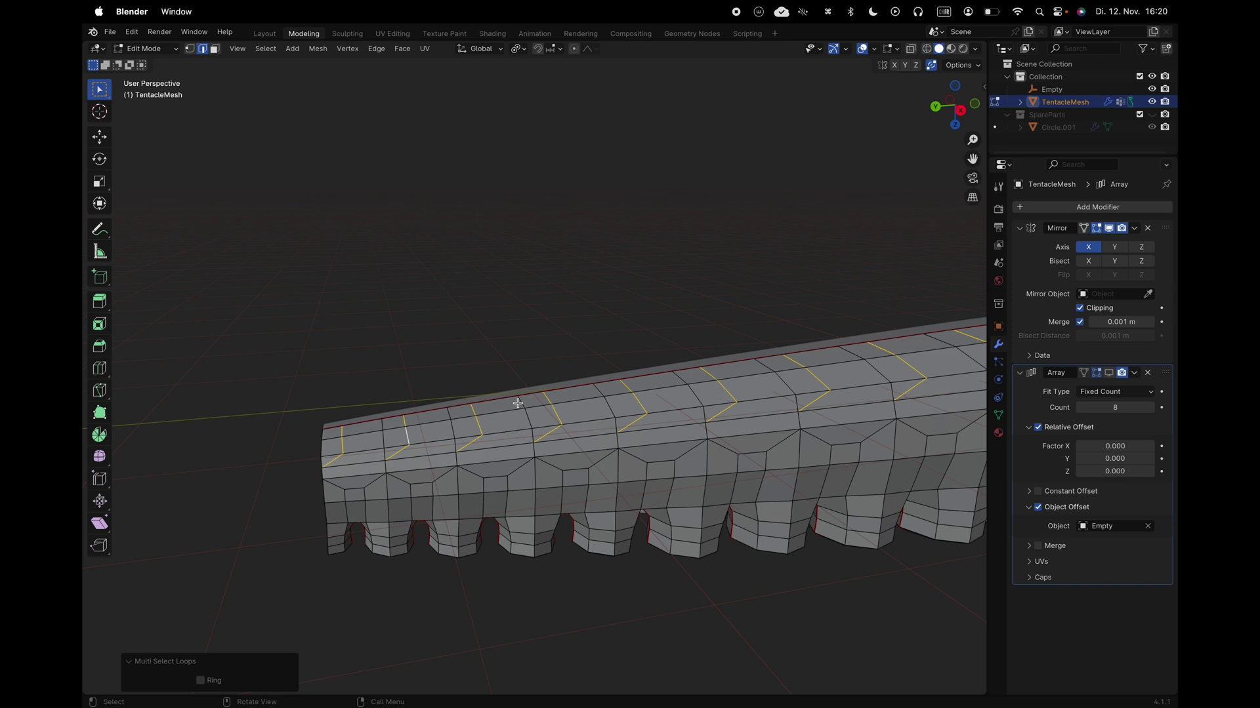
key("x")
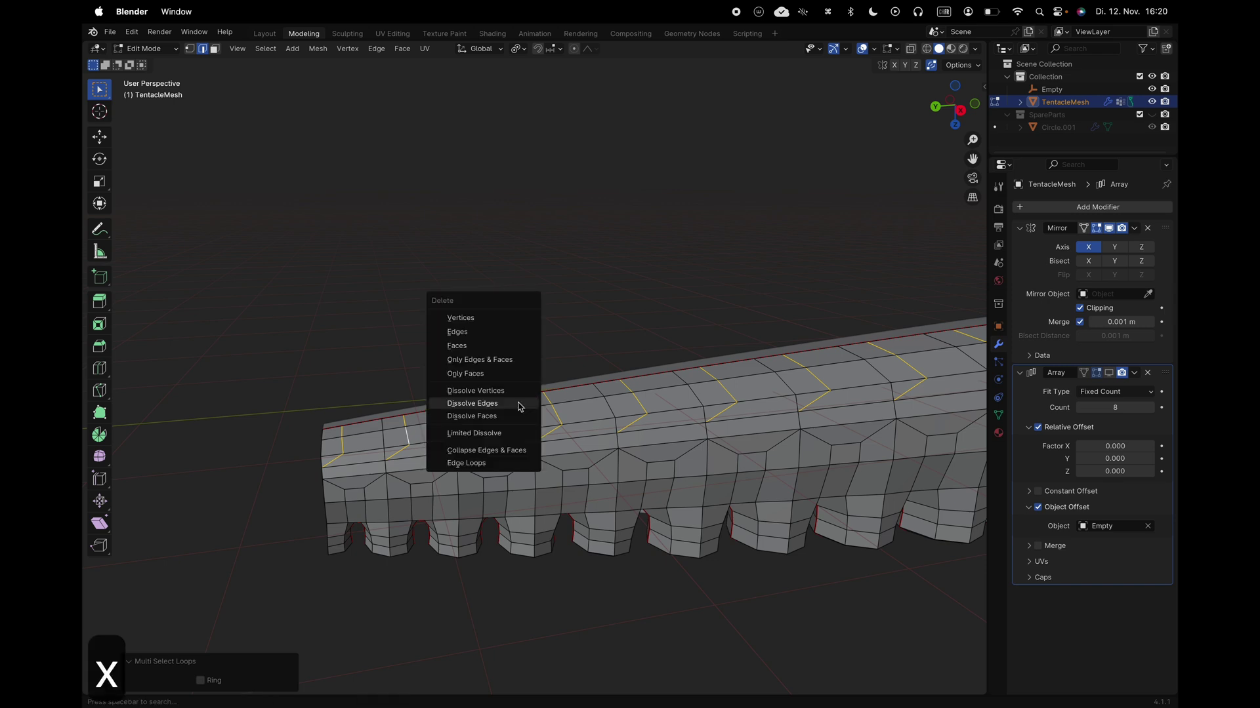
left_click(519, 407)
key("a")
key("a")
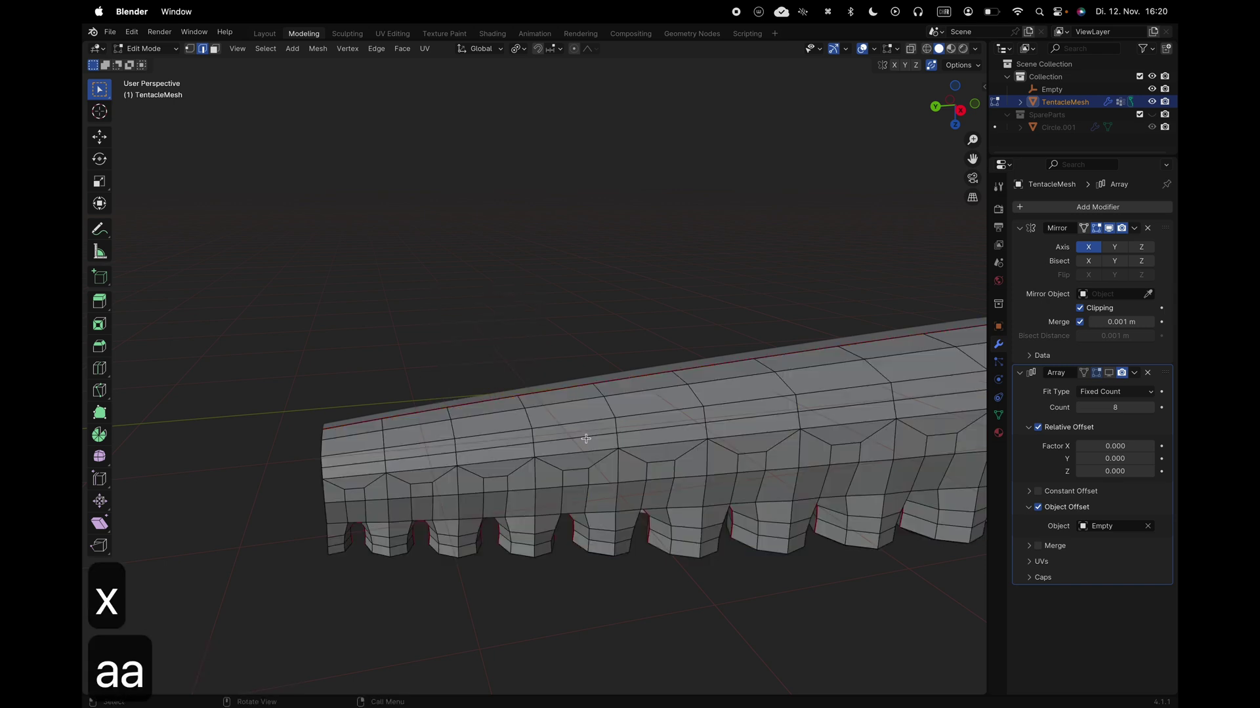
Reveal the hidden geometry at the tentacle's tip
scroll(585, 438, "up", 5, "shift")
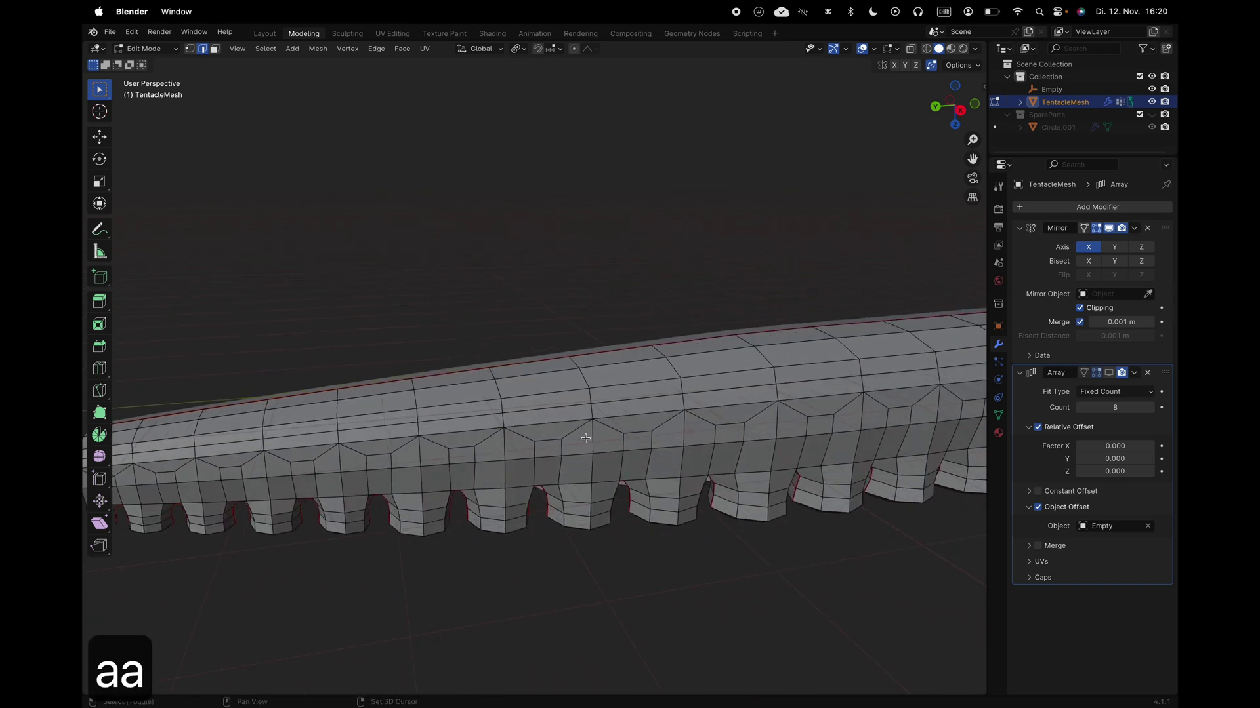
scroll(585, 438, "up", 5, "shift")
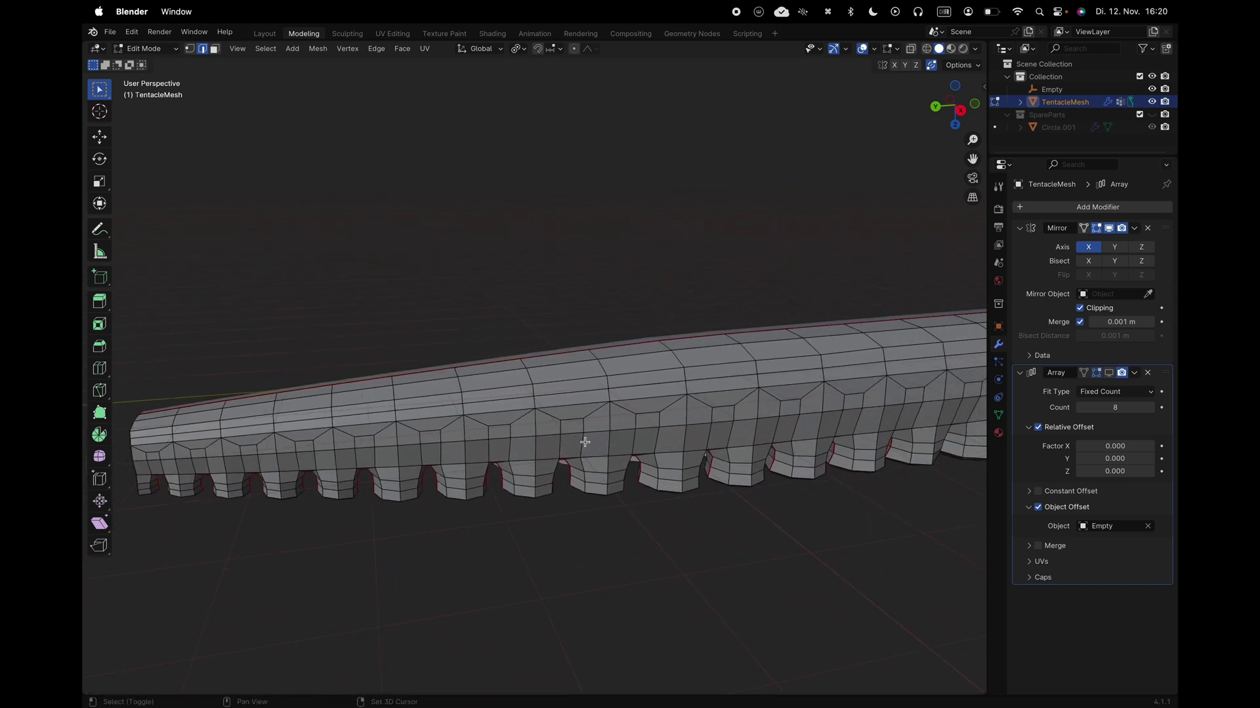
key("alt+h")
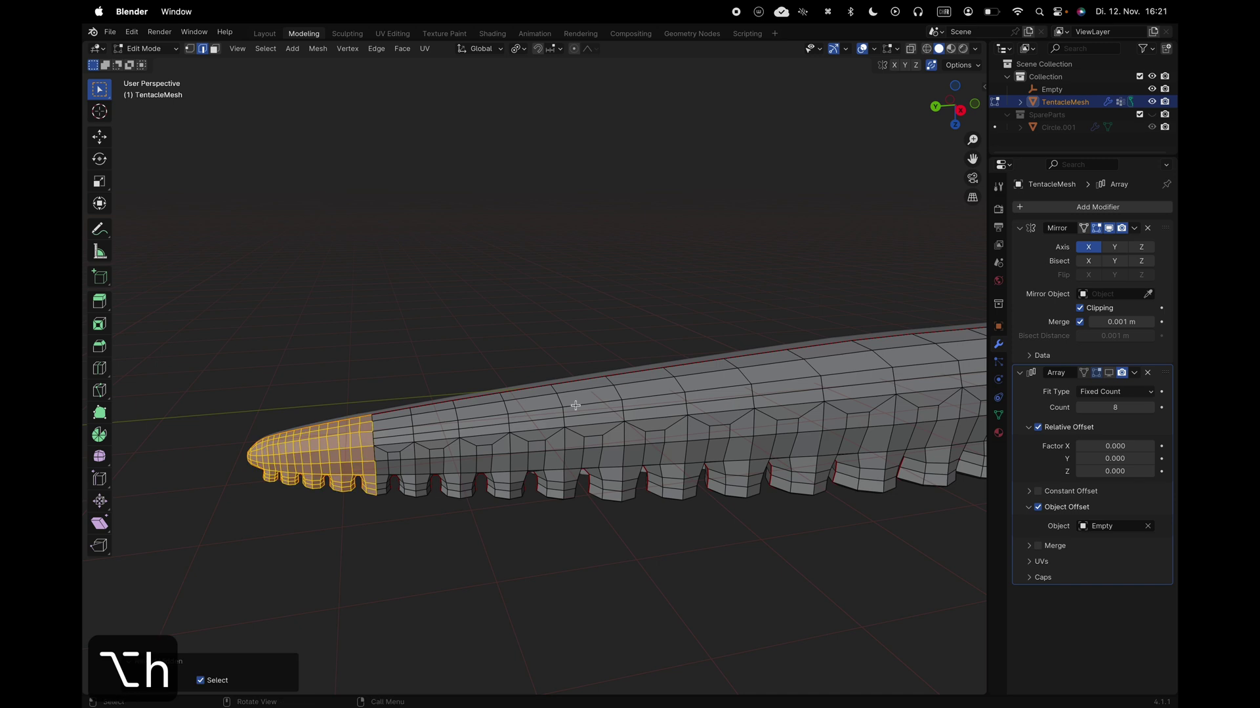
key("Tab")
key("Tab")
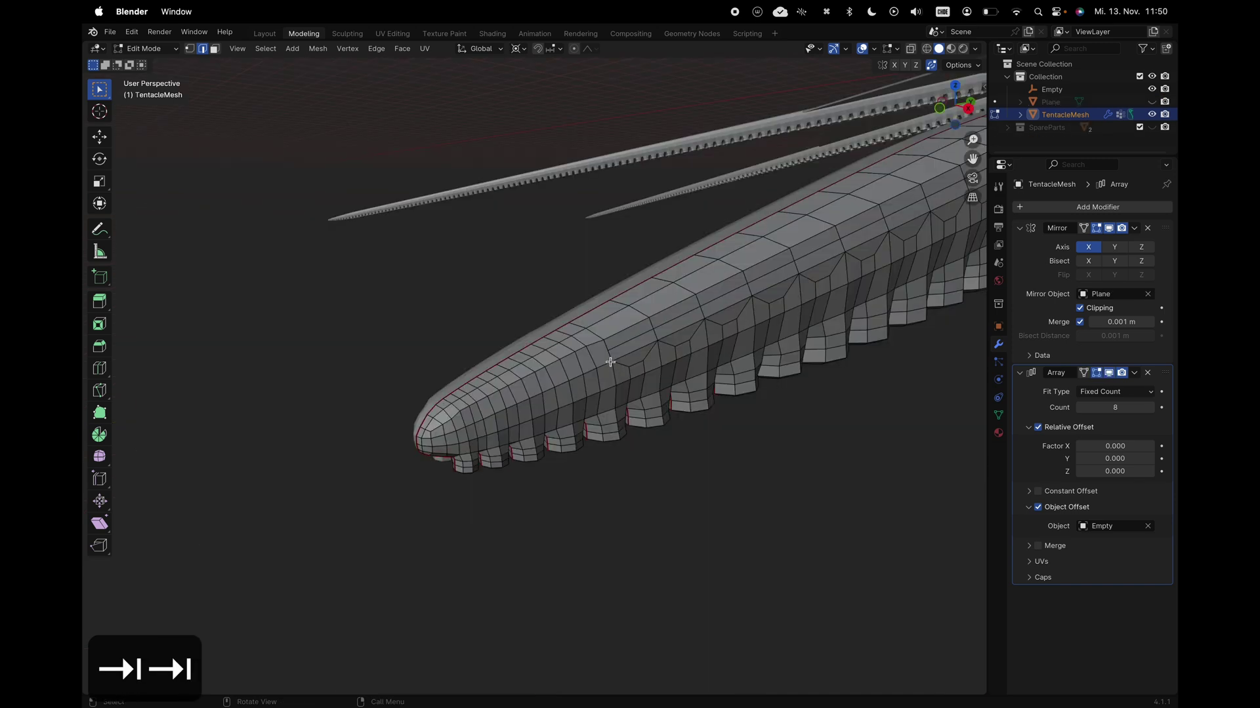
Add one unshifted lengthwise loop cut along the side of the tentacle's tip section, starting from the first converging point
key("super+r")
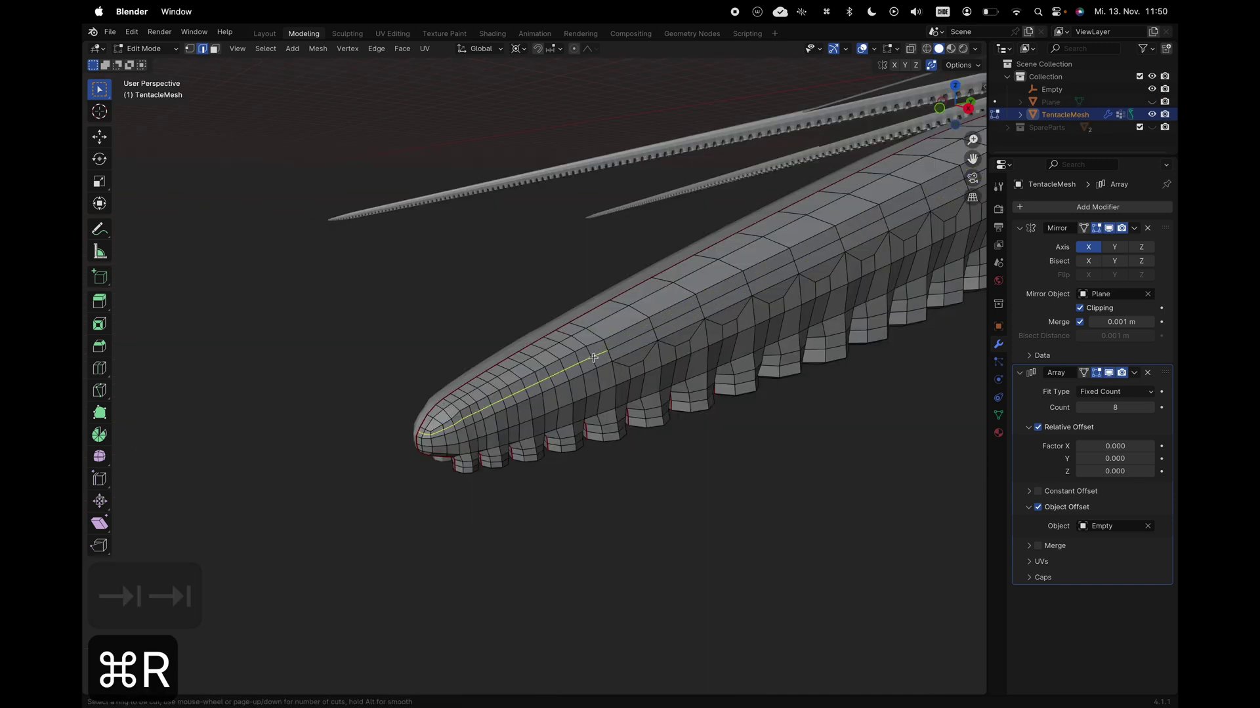
left_click(594, 358)
key("a")
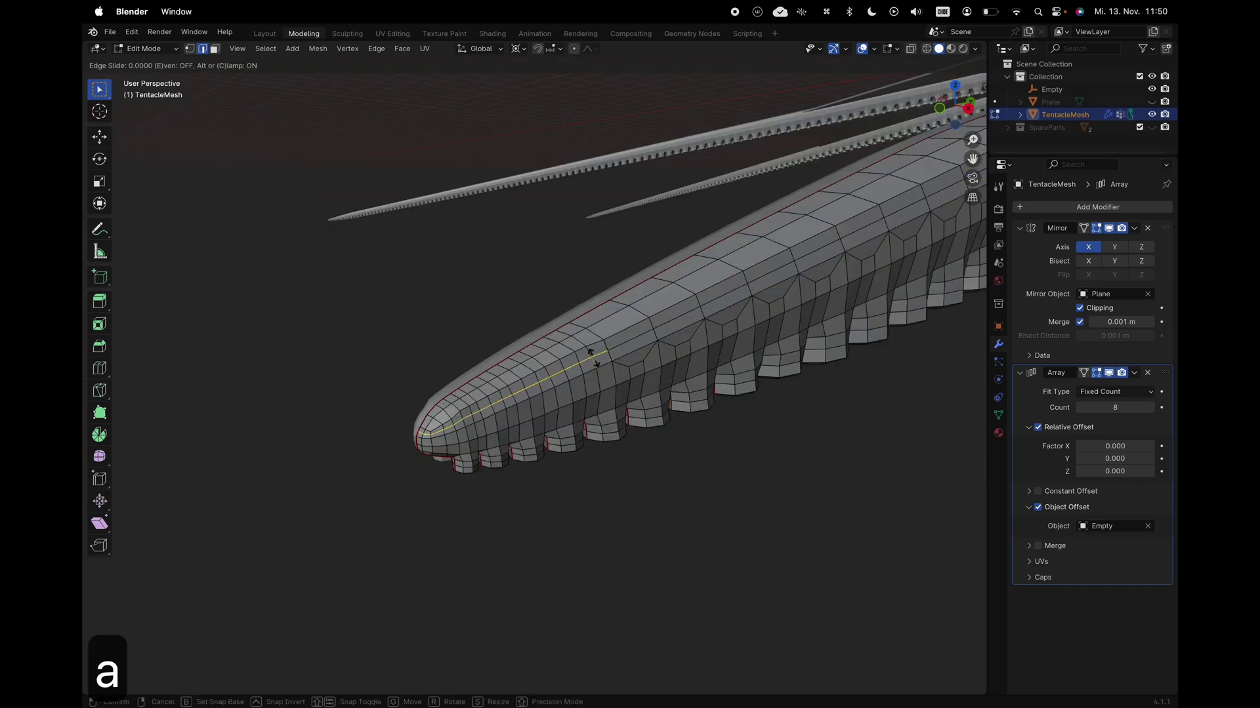
left_click(593, 357)
key("a")
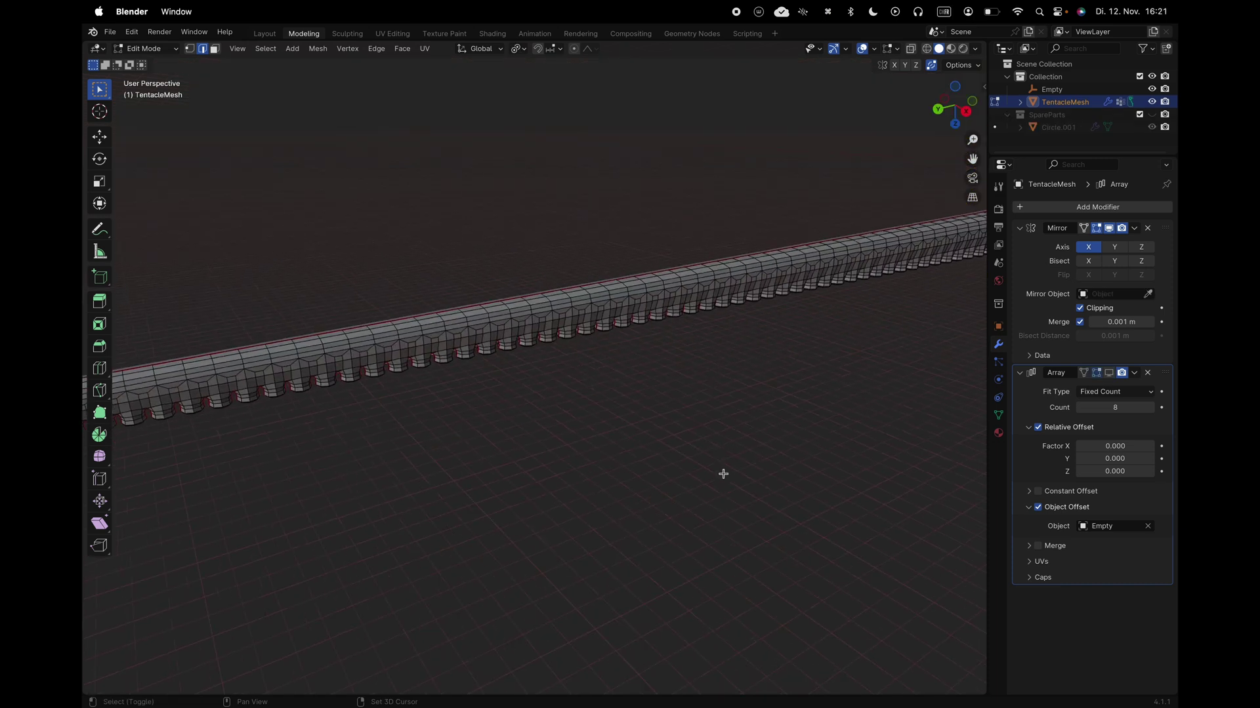
Select the slanted diagonal edges above the last suckers near the tentacle's origin end and dissolve them
scroll(723, 473, "right", 10, "shift")
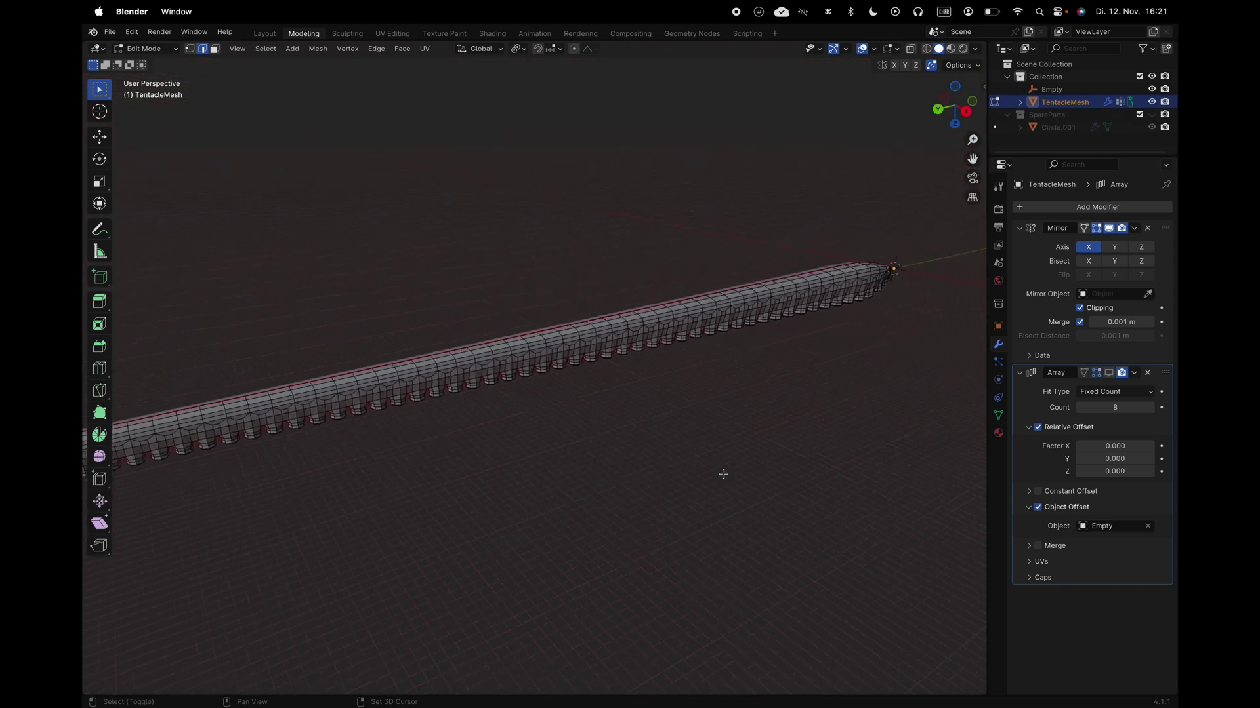
key("shift+b")
left_click_drag(863, 257, 910, 303)
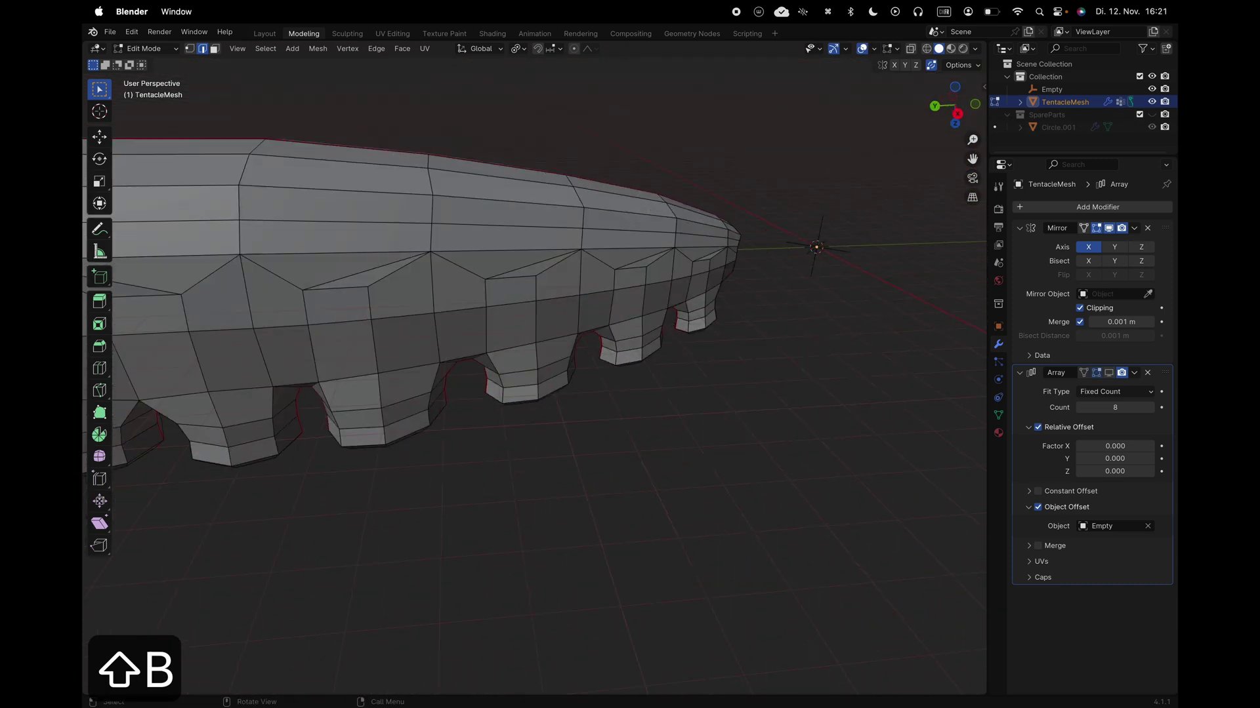
scroll(911, 303, "right", 5)
scroll(805, 338, "right", 5)
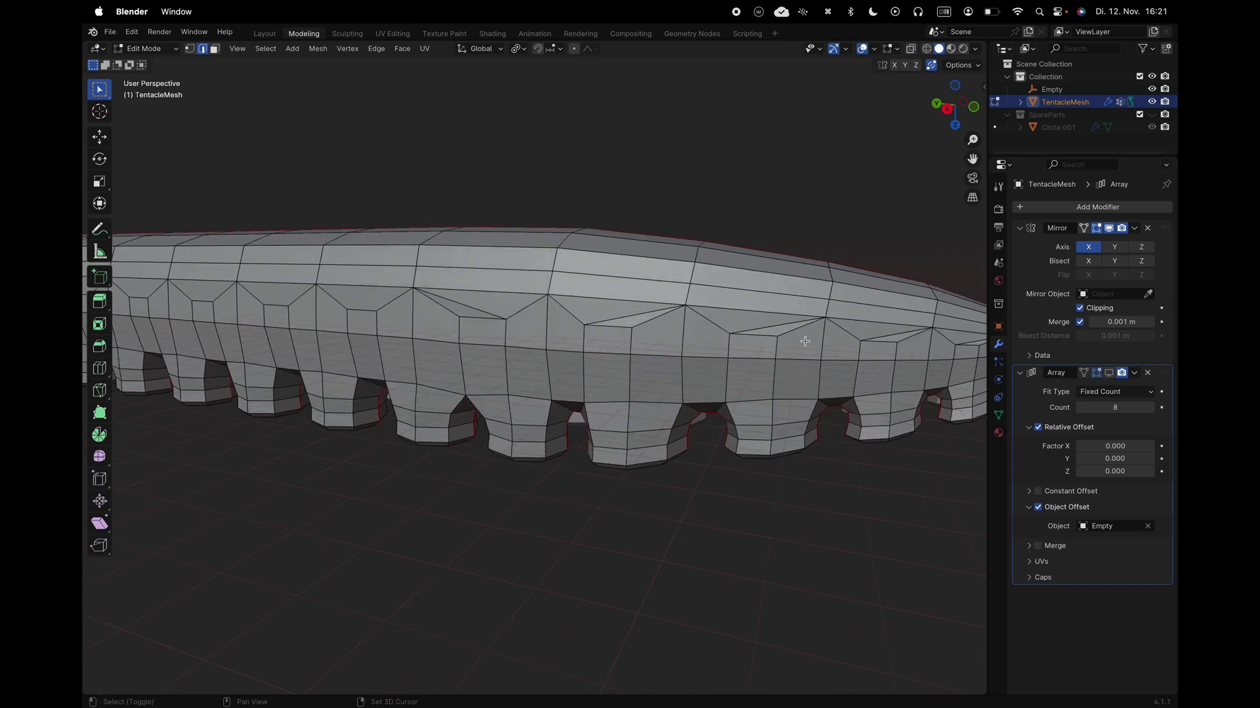
key("2")
scroll(580, 397, "right", 1, "shift")
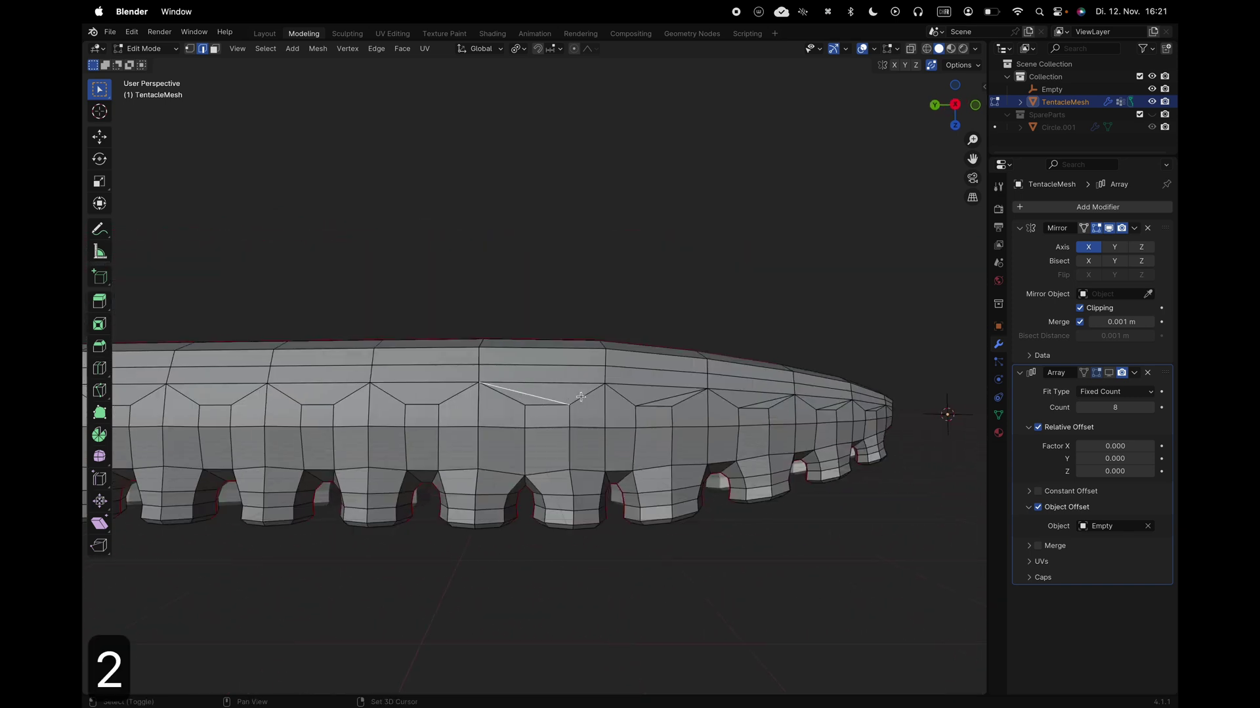
scroll(658, 401, "right", 5, "shift")
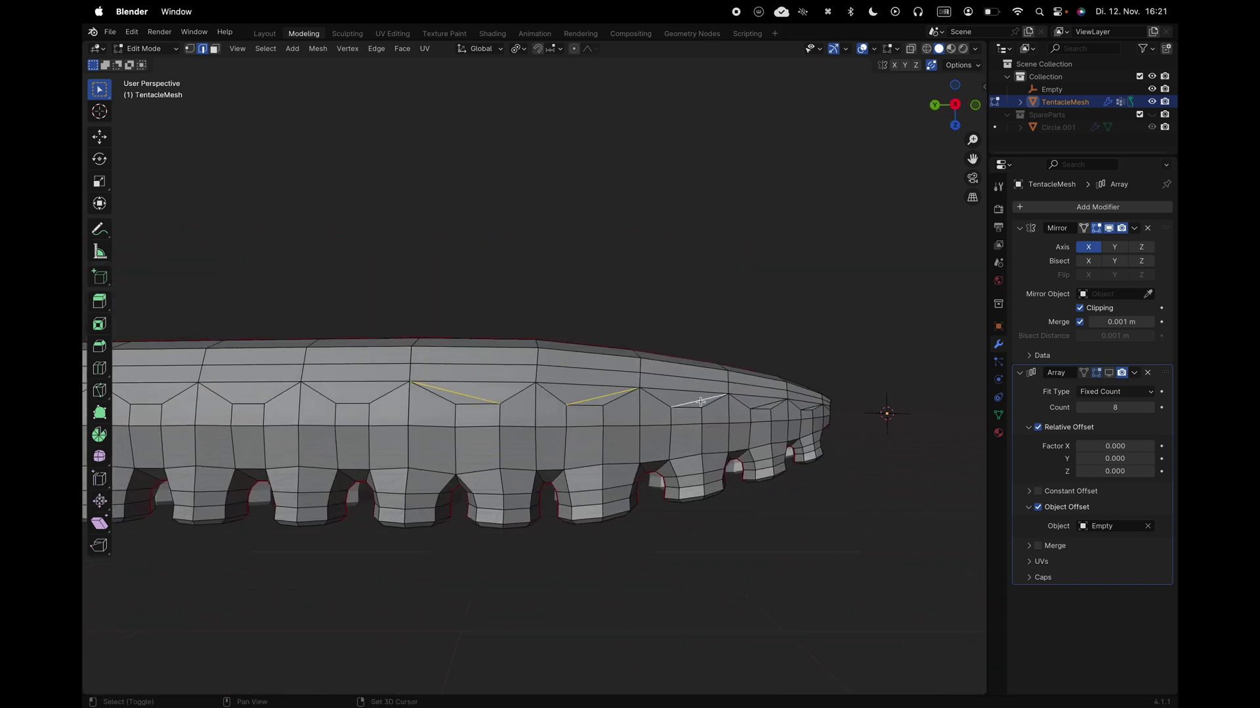
key("super+z")
scroll(671, 424, "up", 1)
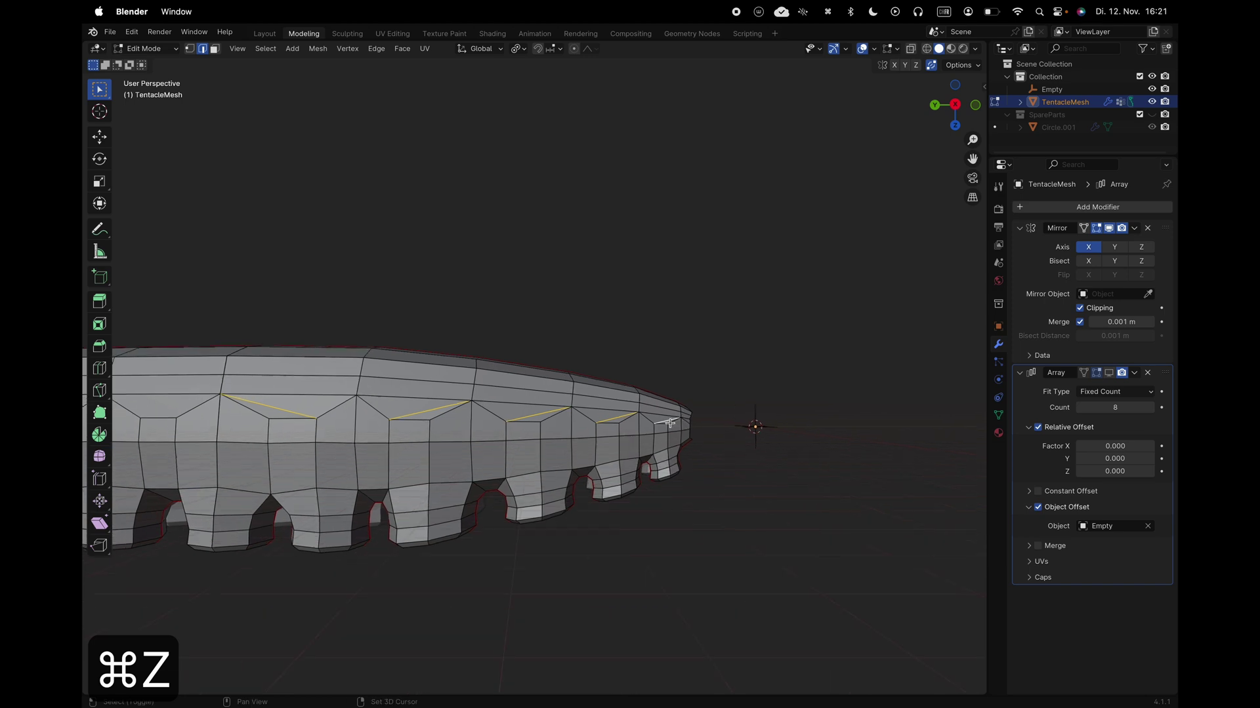
scroll(654, 402, "left", 4, "shift")
key("x")
left_click(652, 403)
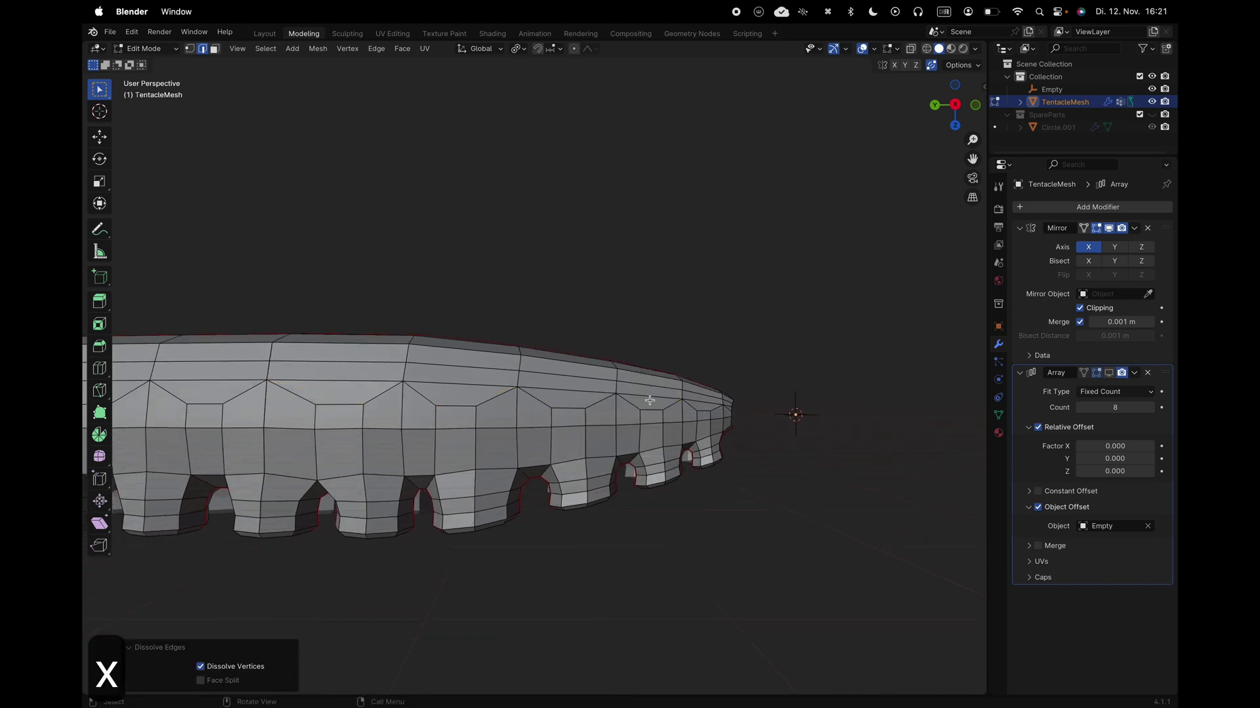
key("super+r")
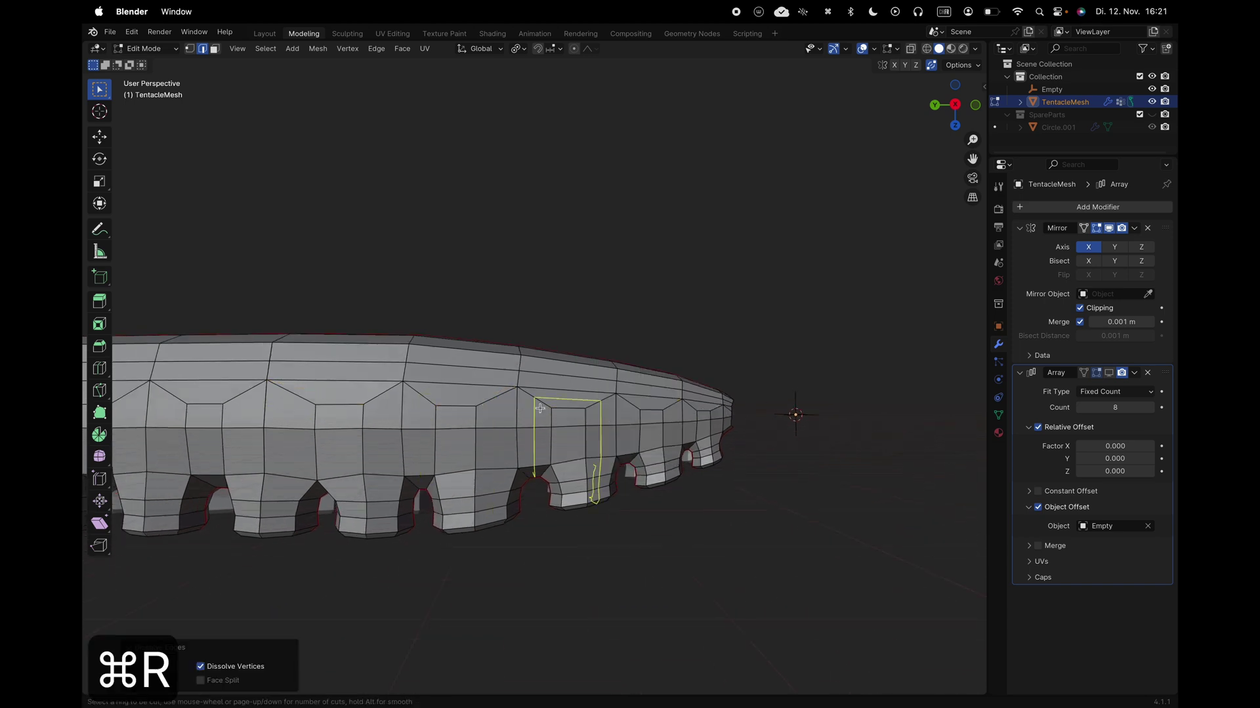
key("Escape")
scroll(483, 423, "down", 5)
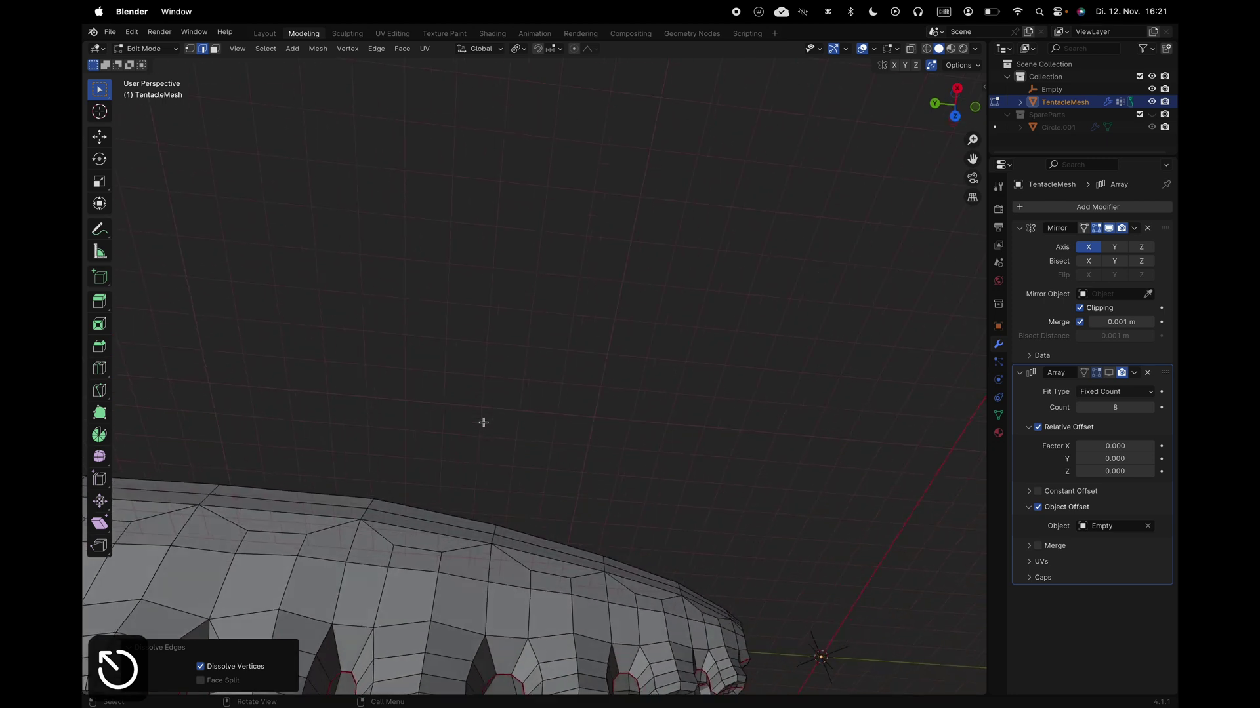
scroll(483, 422, "down", 4, "shift")
scroll(484, 423, "up", 5)
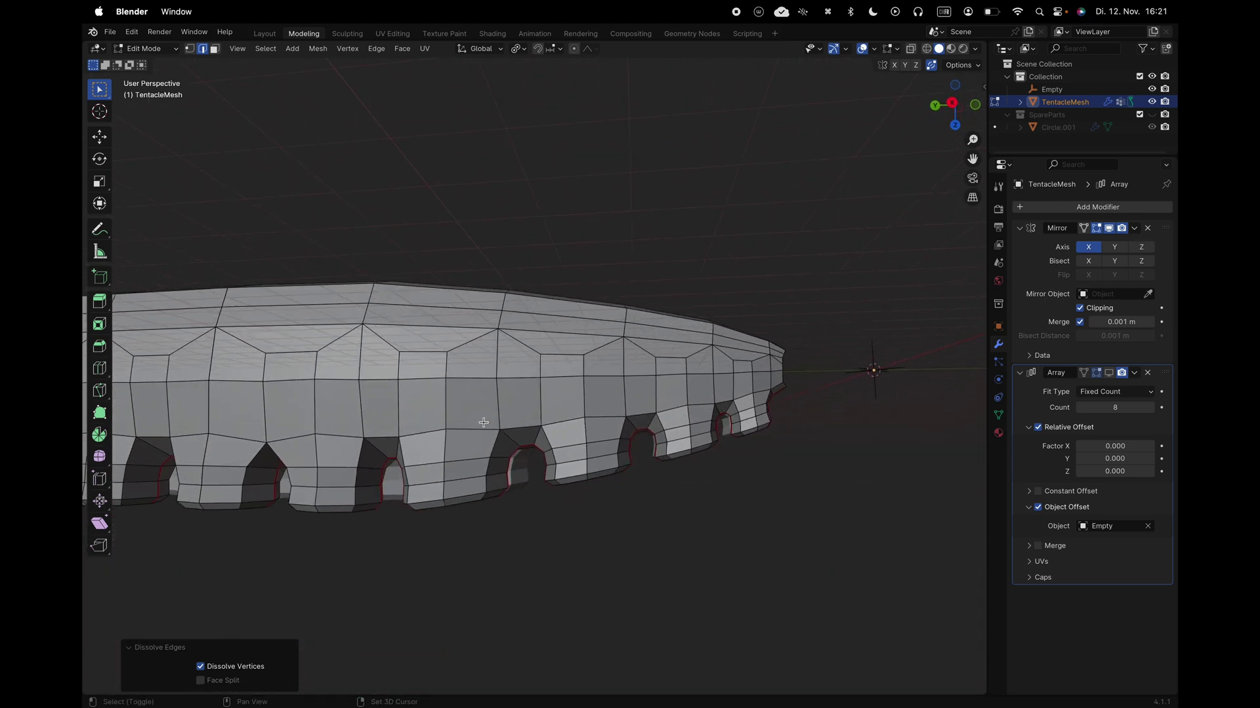
key("super+r")
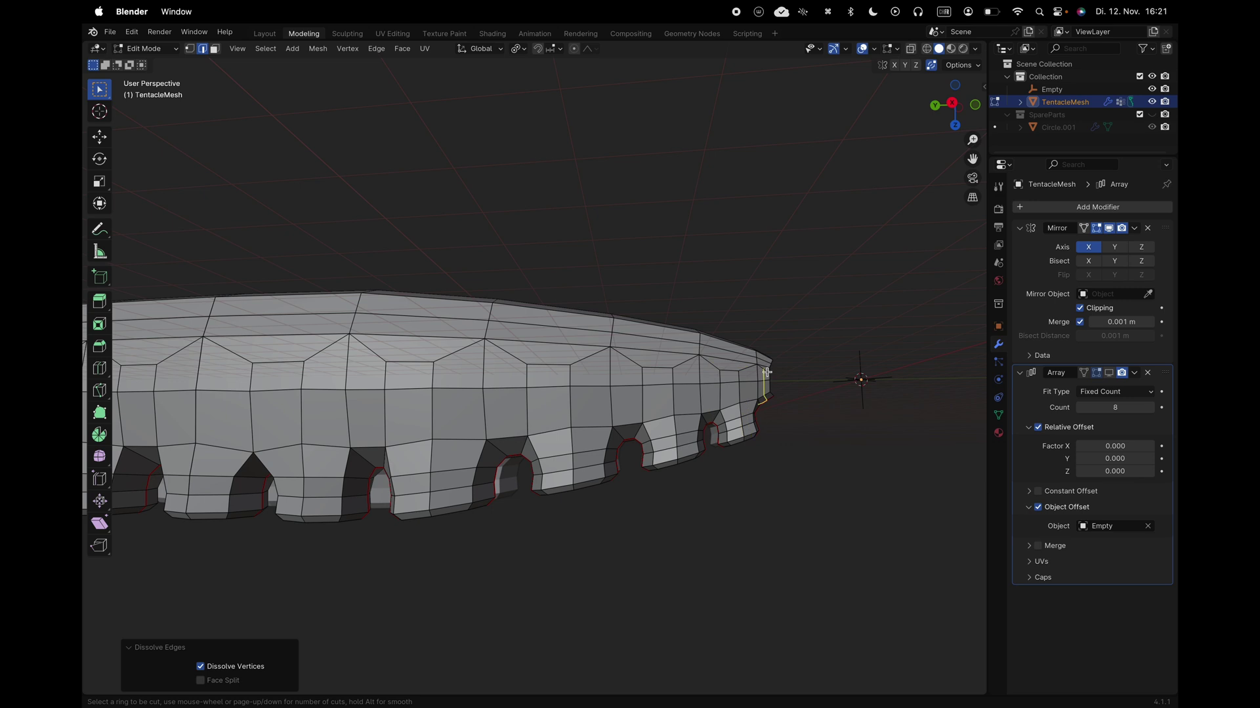
key("Escape")
scroll(645, 397, "left", 7, "shift")
scroll(644, 396, "down", 2, "ctrl")
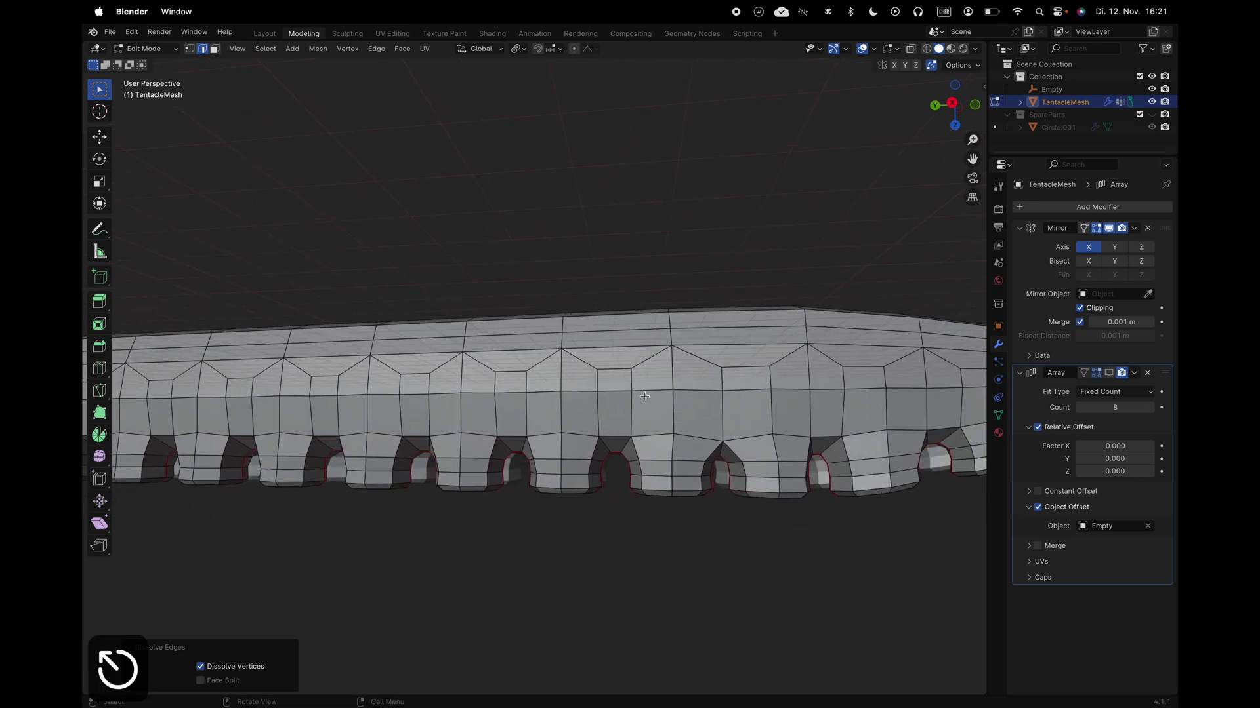
Select the whole tentacle mesh and merge its overlapping vertices by distance
scroll(645, 396, "down", 5)
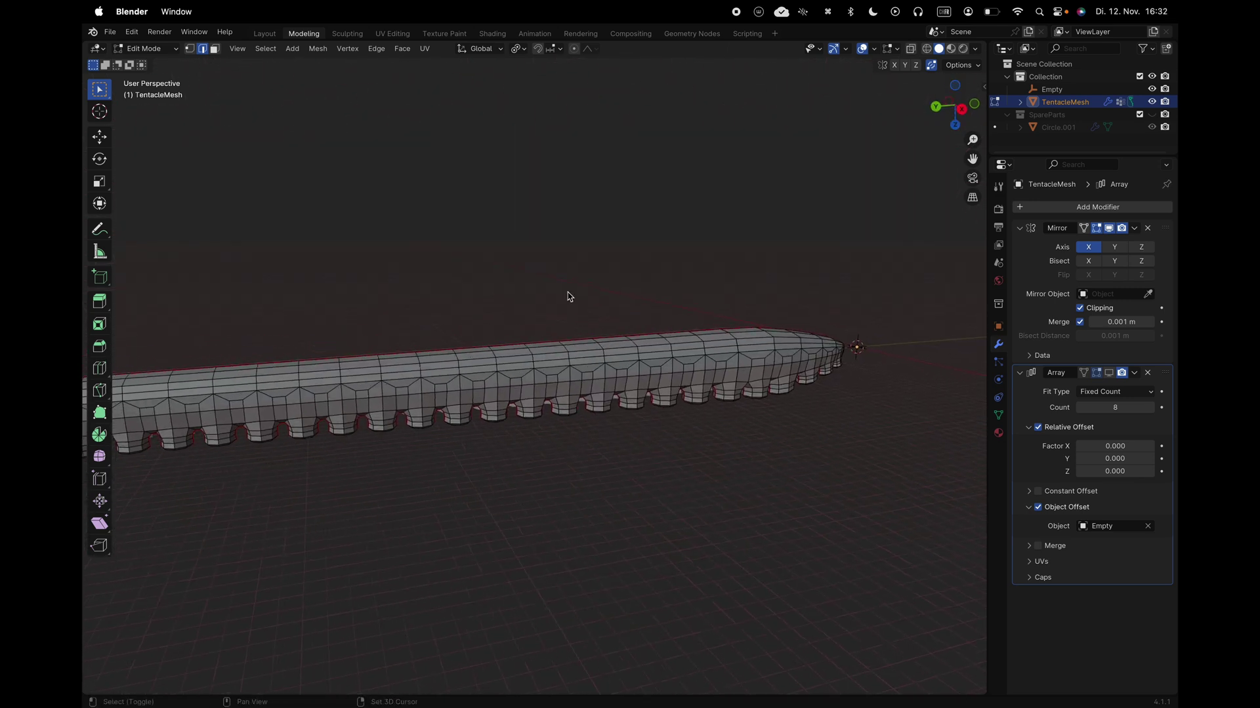
scroll(568, 295, "left", 3)
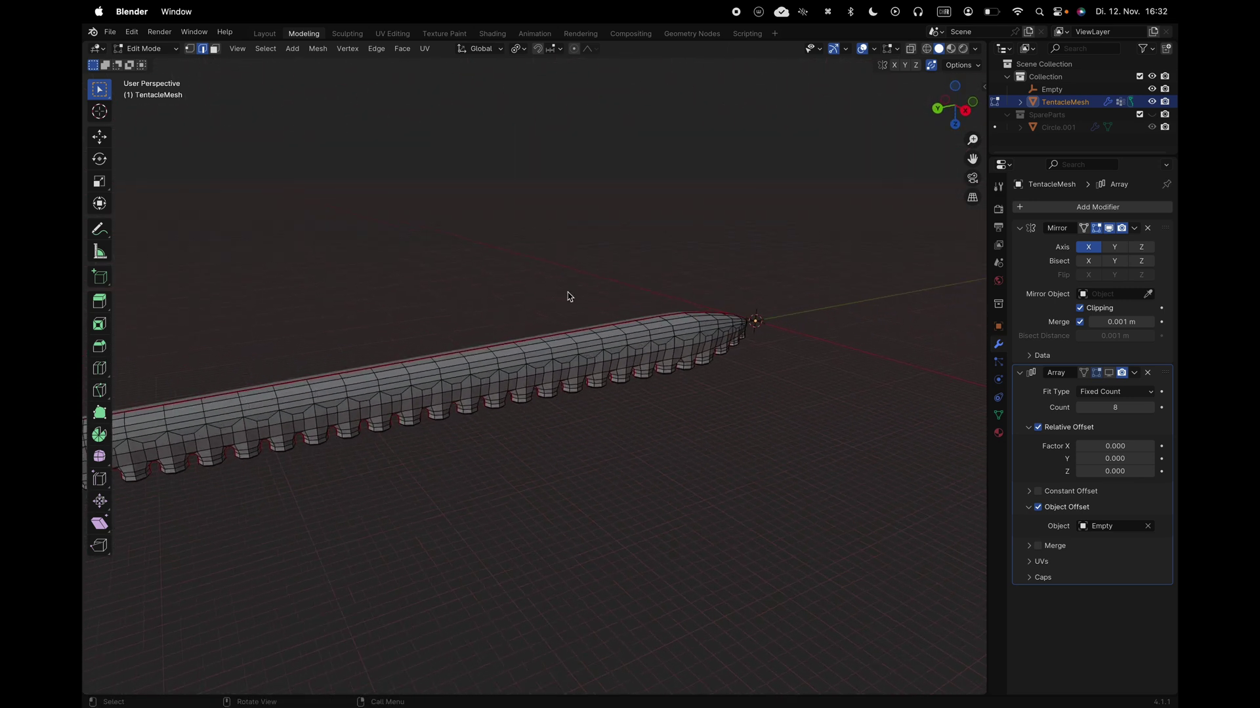
key("a")
key("space")
type("byd")
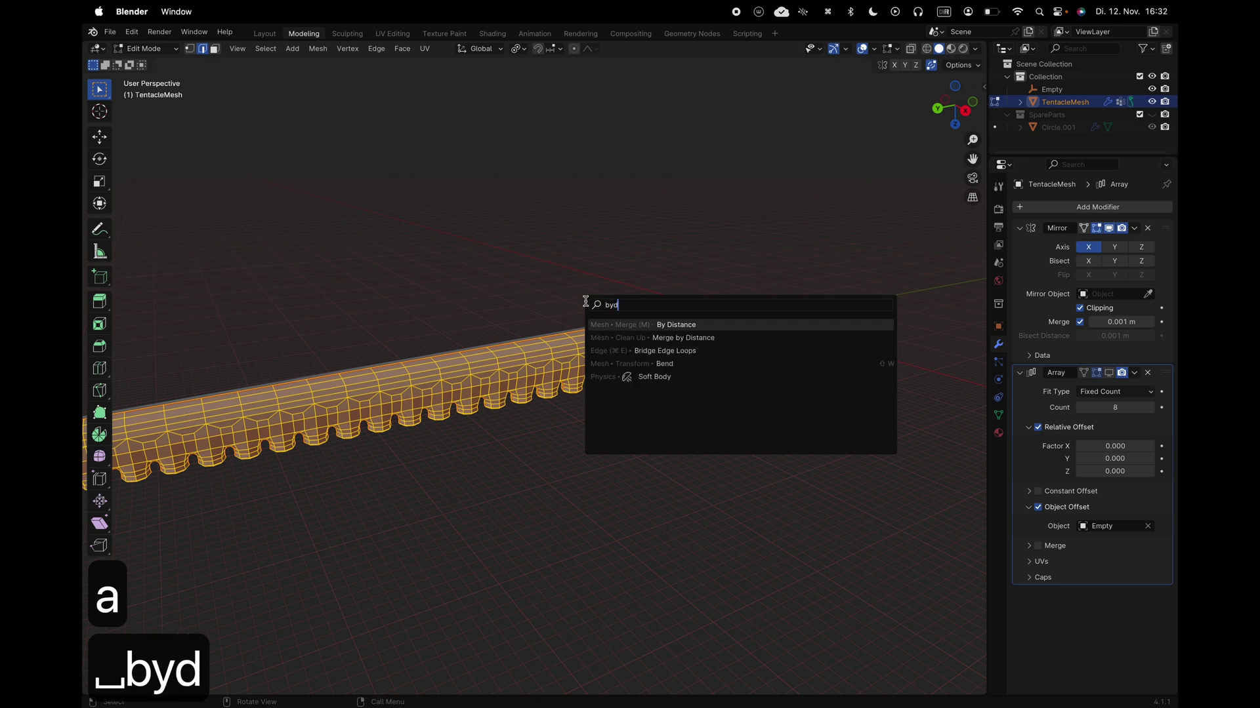
key("Return")
scroll(608, 313, "left", 3)
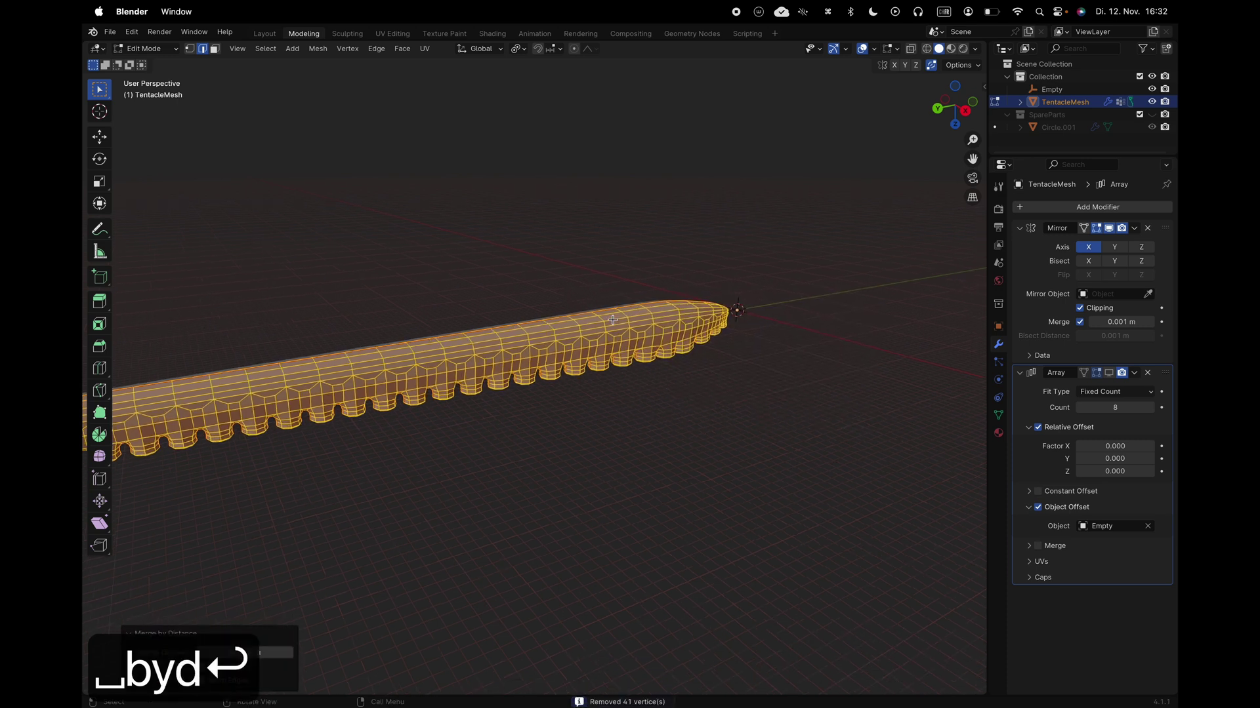
Switch to Object Mode, add a mesh plane at the origin, and scale it uniformly by about 25.7
scroll(612, 320, "right", 1, "shift")
scroll(611, 320, "down", 3, "shift")
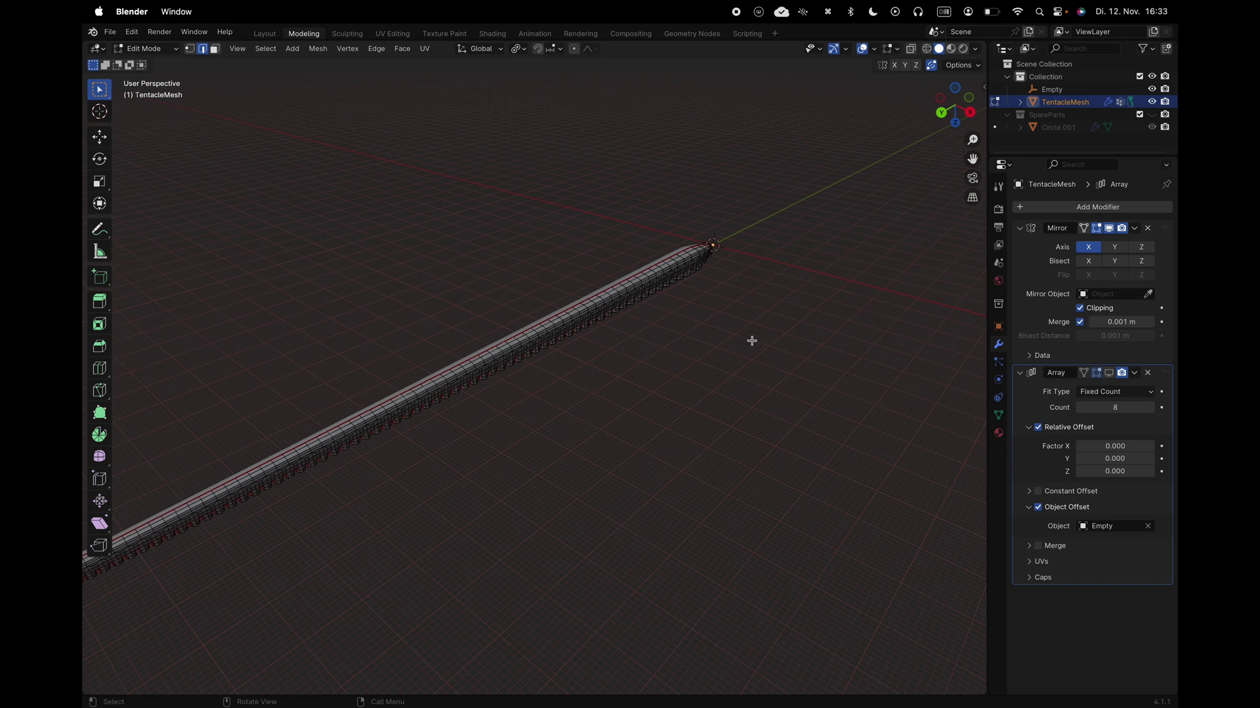
scroll(759, 271, "up", 2, "shift")
key("ctrl+Tab")
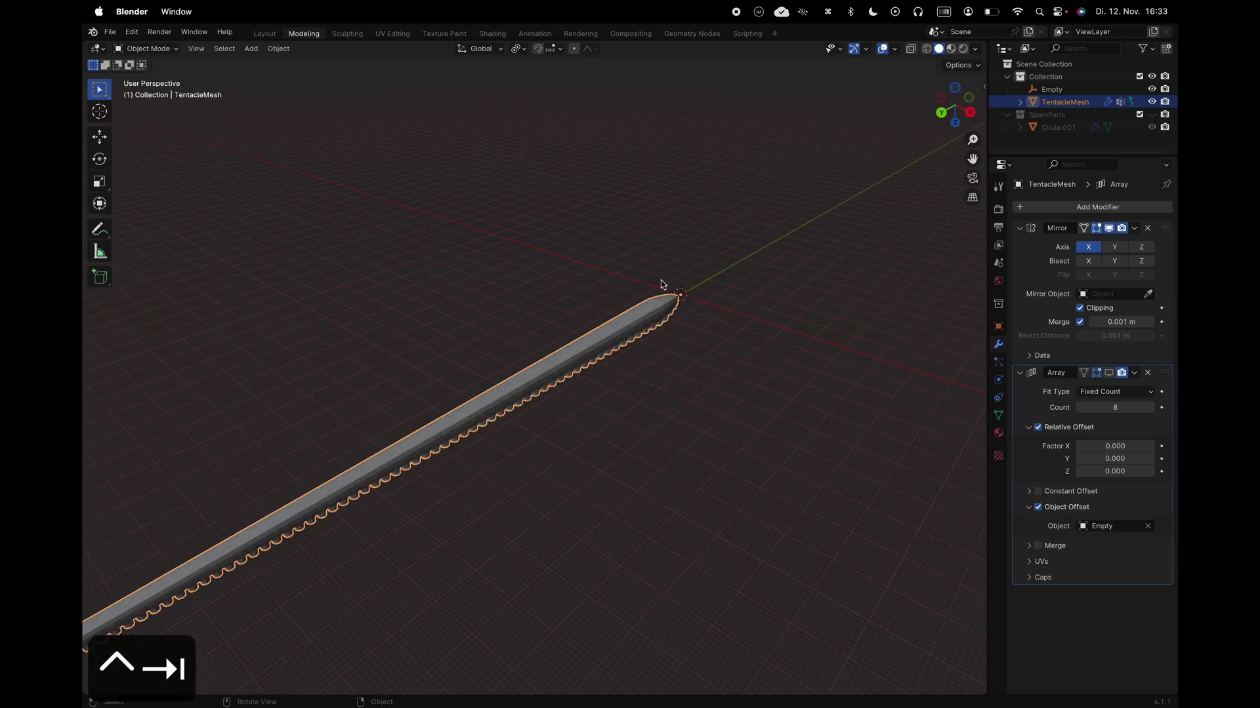
key("shift+a")
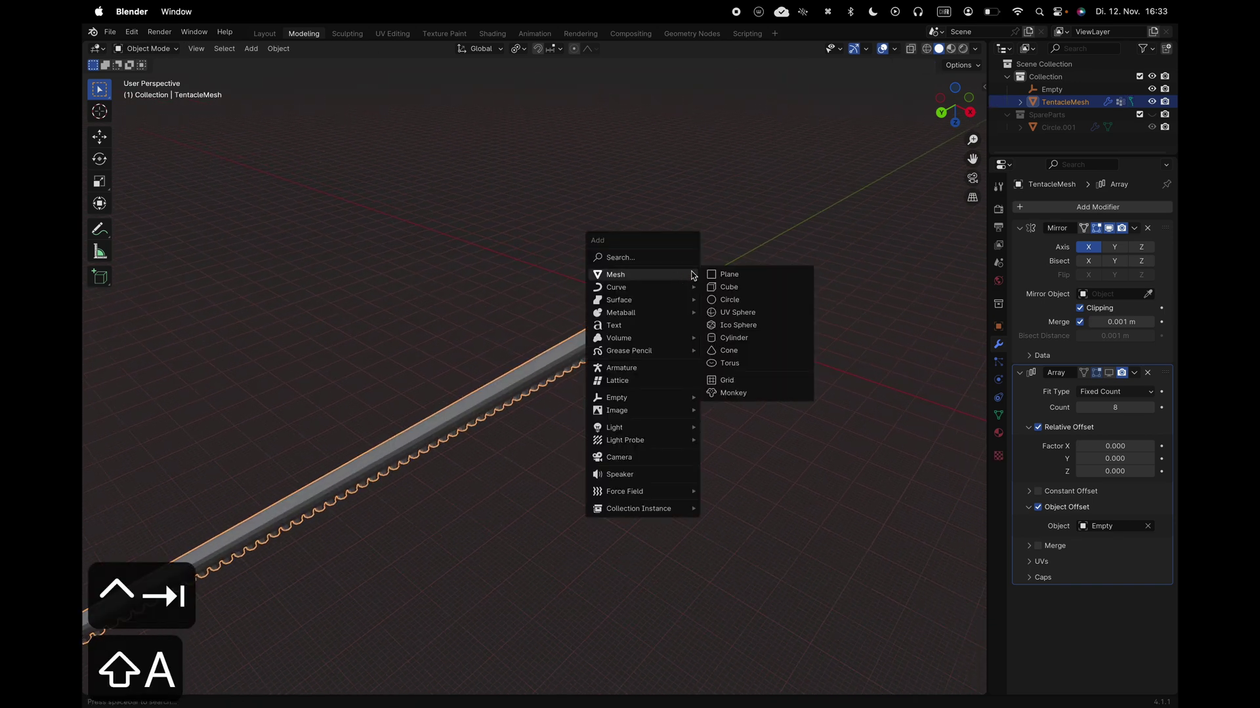
left_click(727, 274)
key("s")
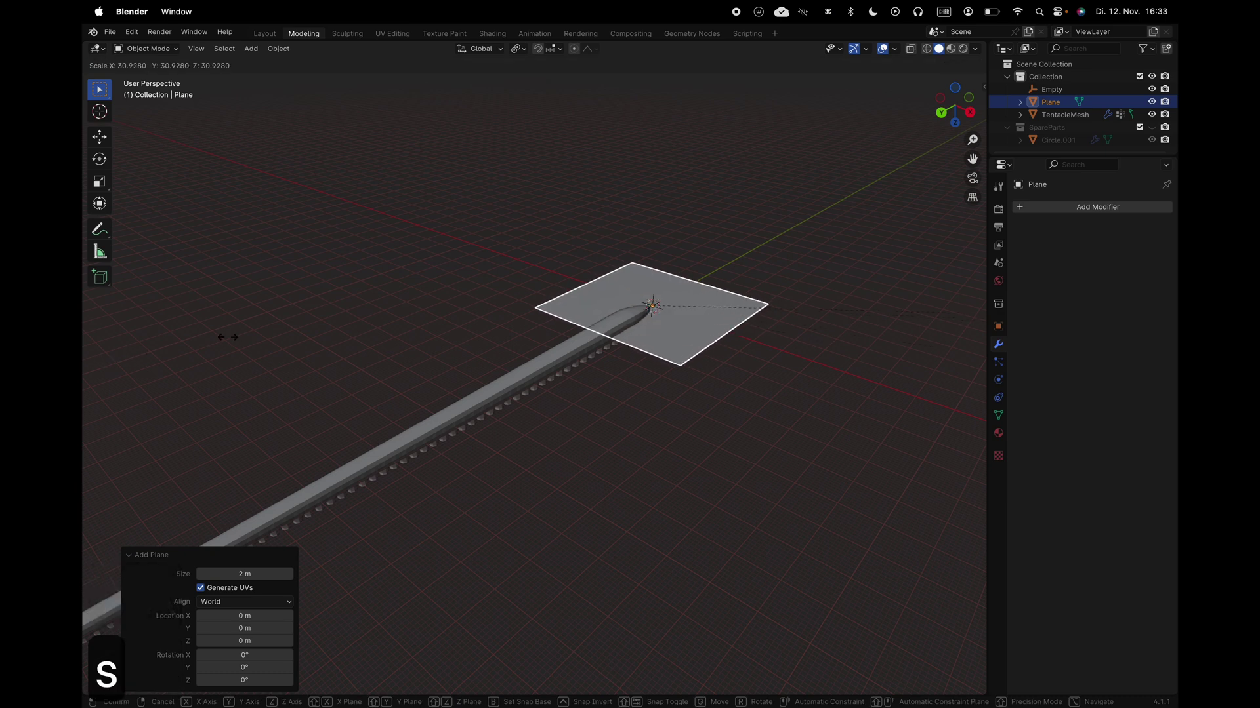
key("Return")
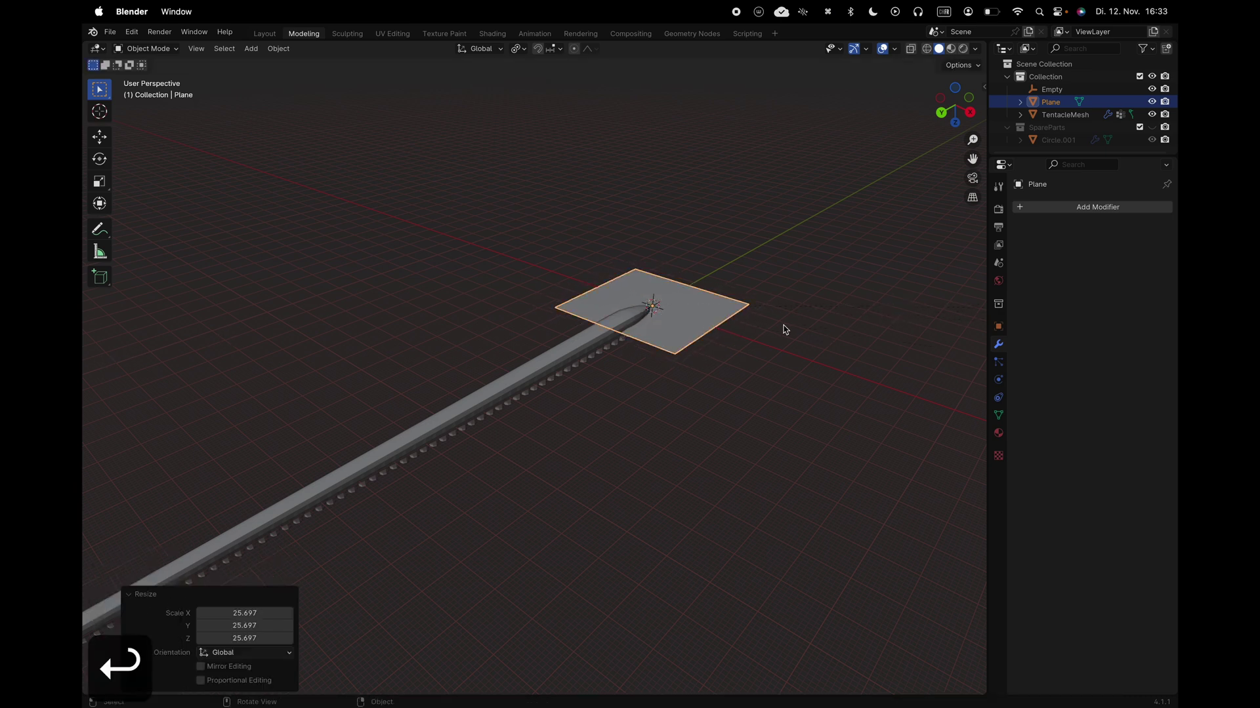
Rotate the plane 90° around the global X axis and apply its rotation
type("rx90")
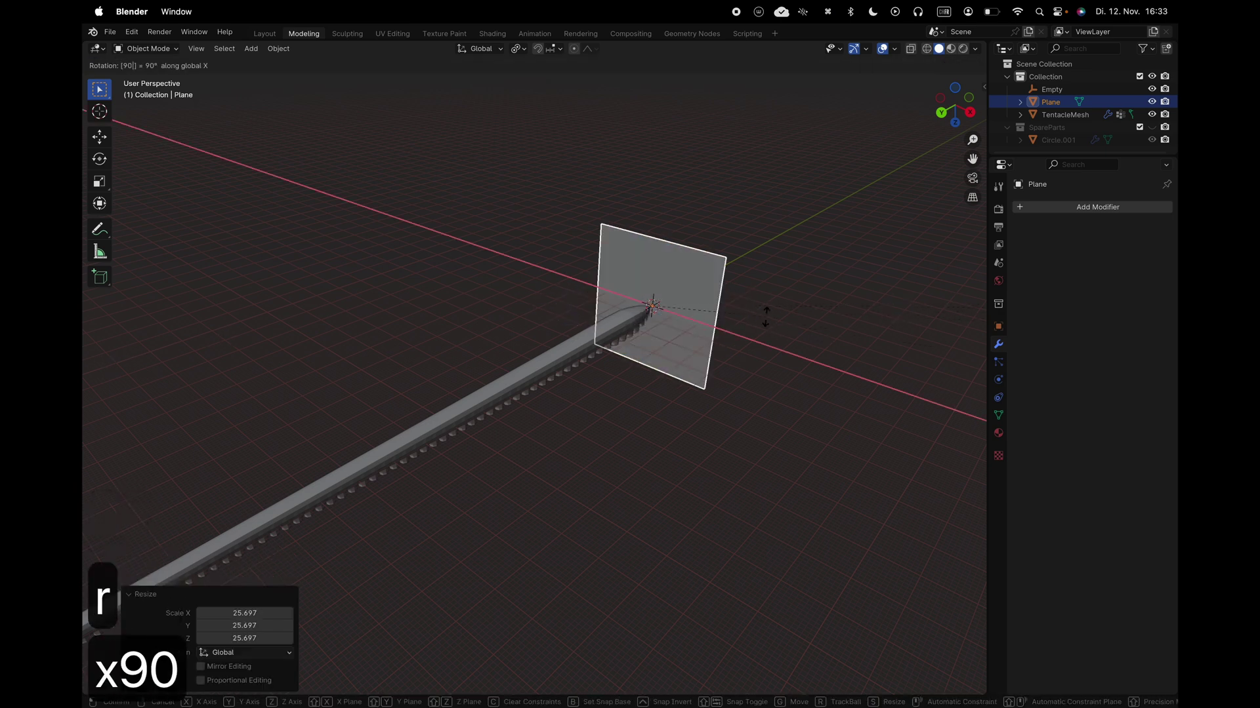
key("Return")
key("super+a")
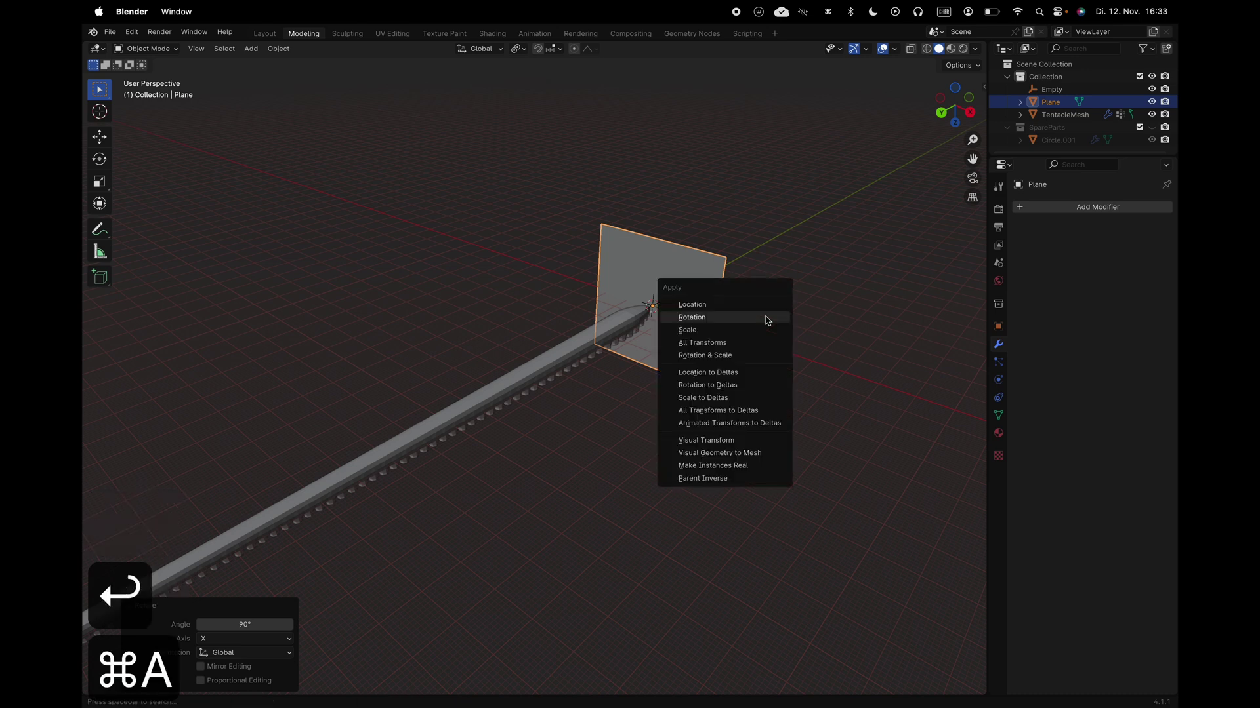
left_click(754, 316)
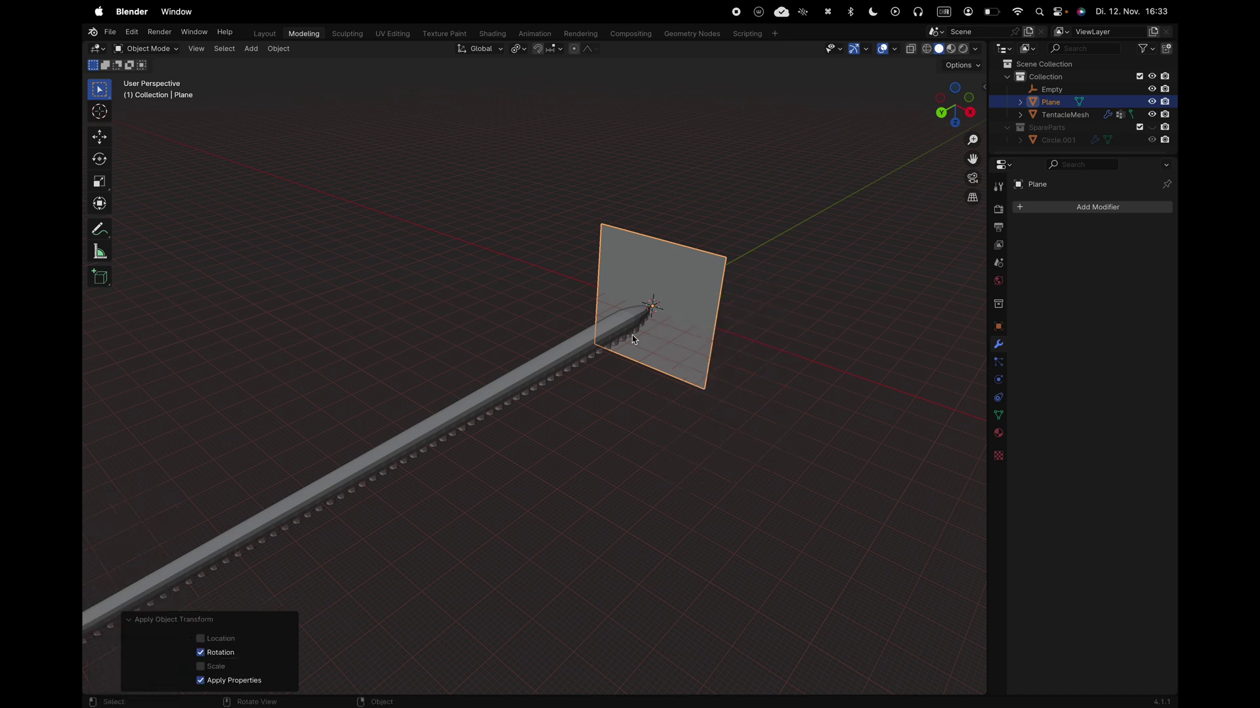
Assign the vertical plane as the mirror object of the tentacle mesh's Mirror modifier
left_click(598, 345)
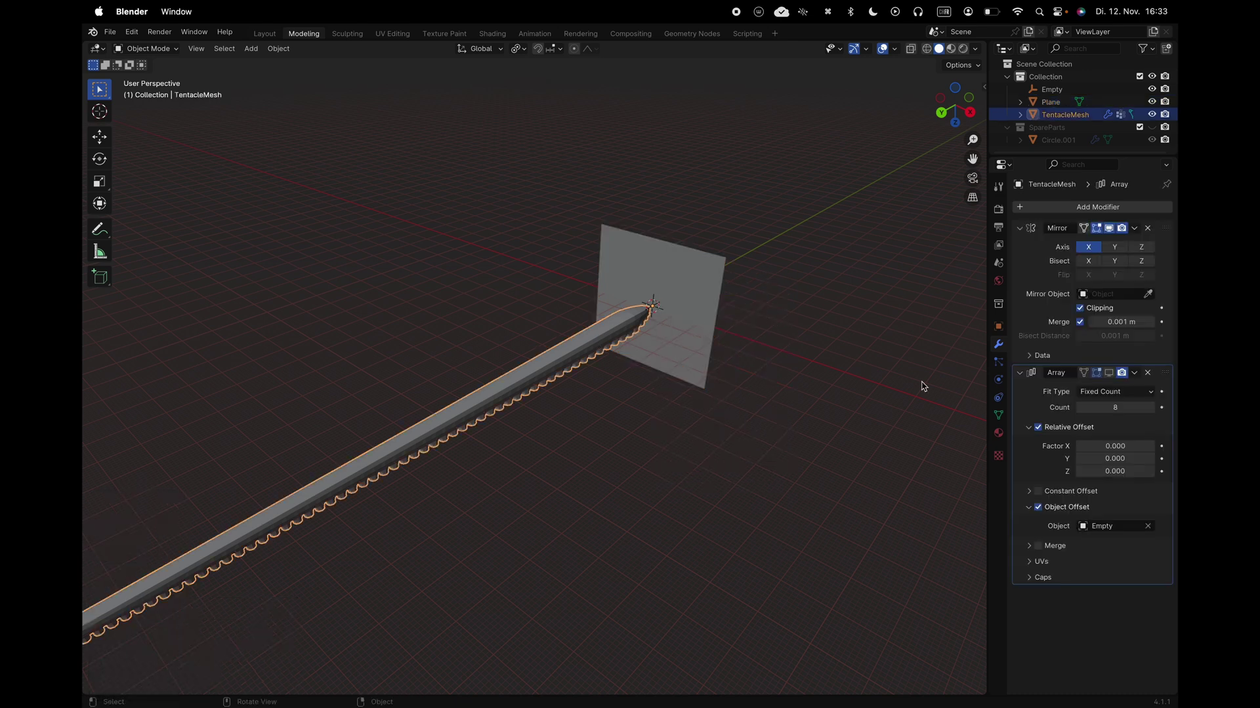
left_click(1148, 295)
left_click(720, 287)
Rotate the mirror plane by -22.5° around the global Z axis
left_click(709, 309)
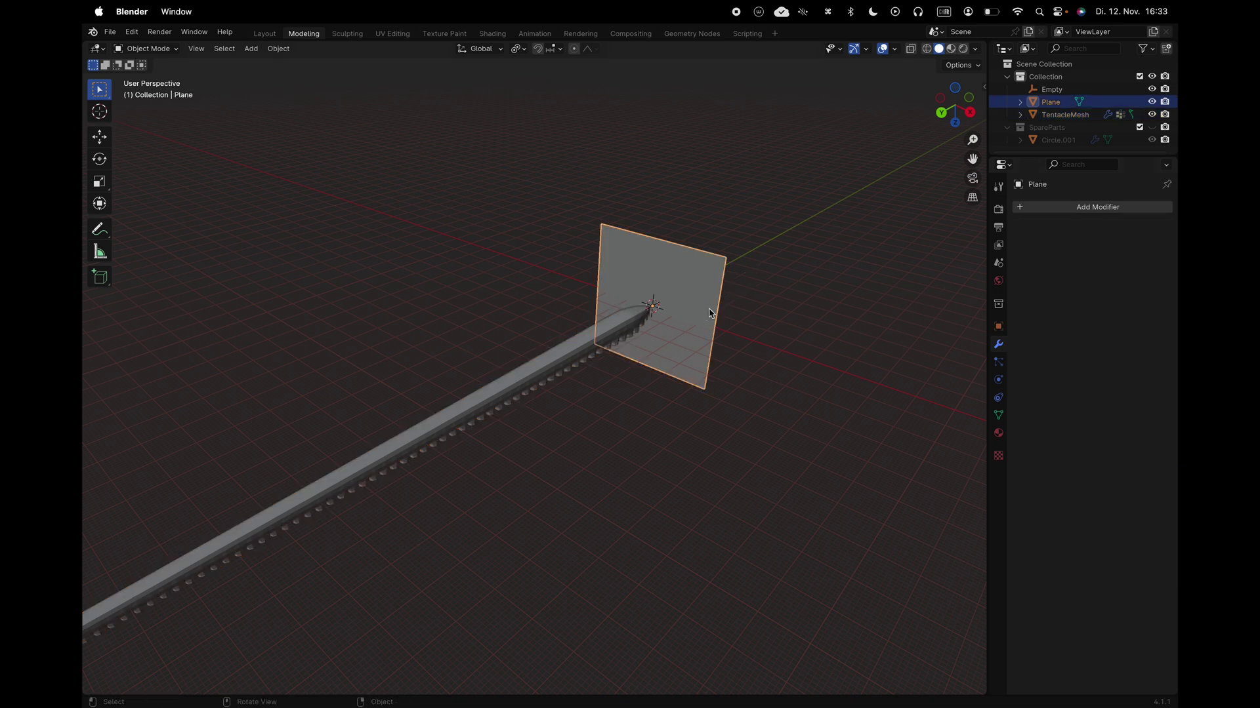
key("r")
key("z")
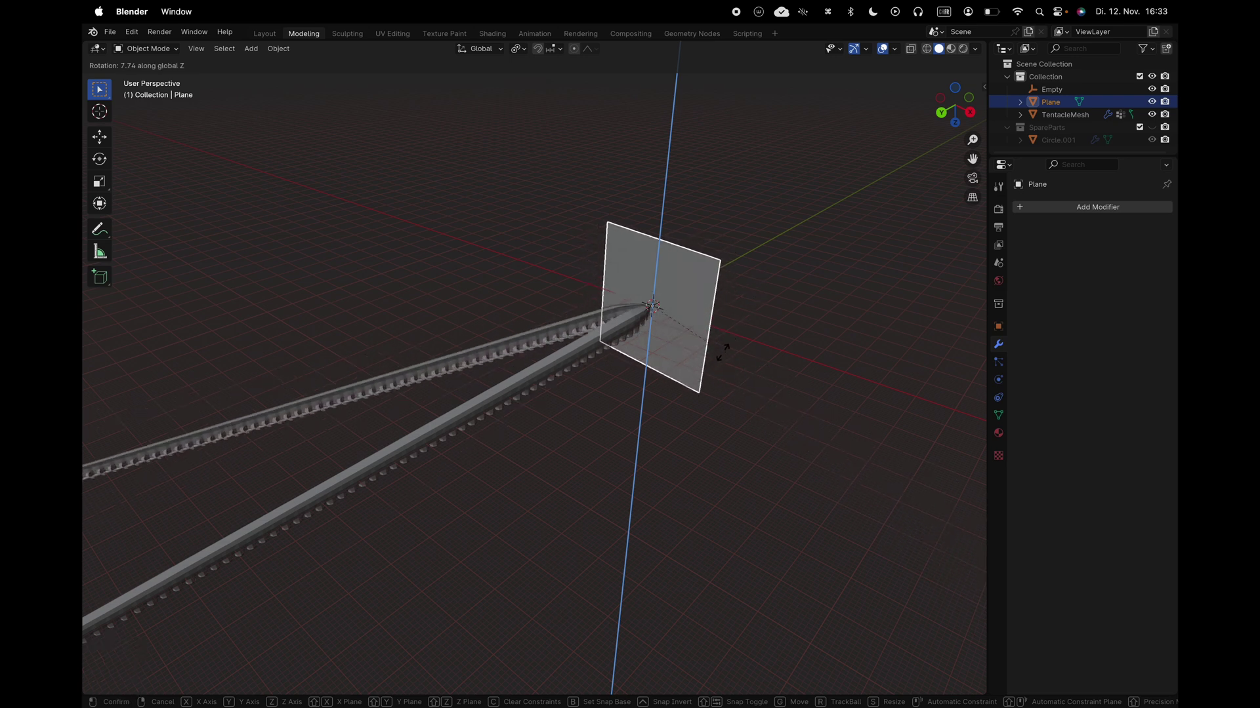
type("22.5")
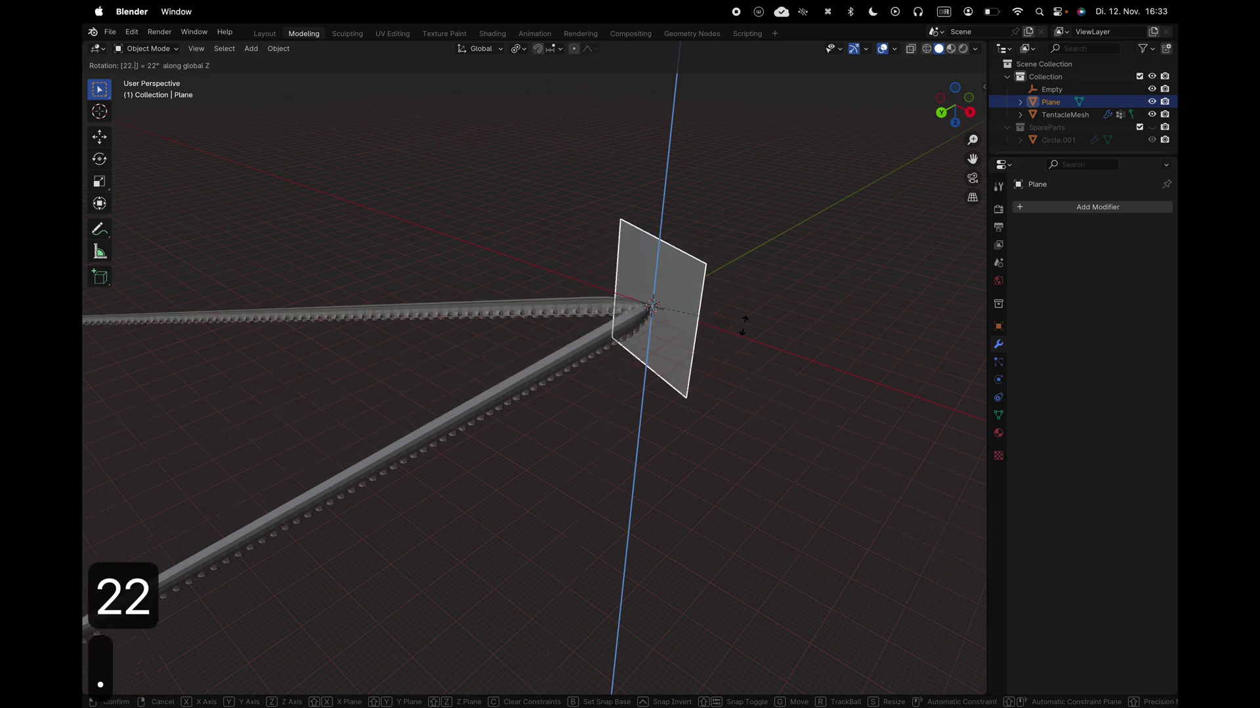
key("minus")
key("Return")
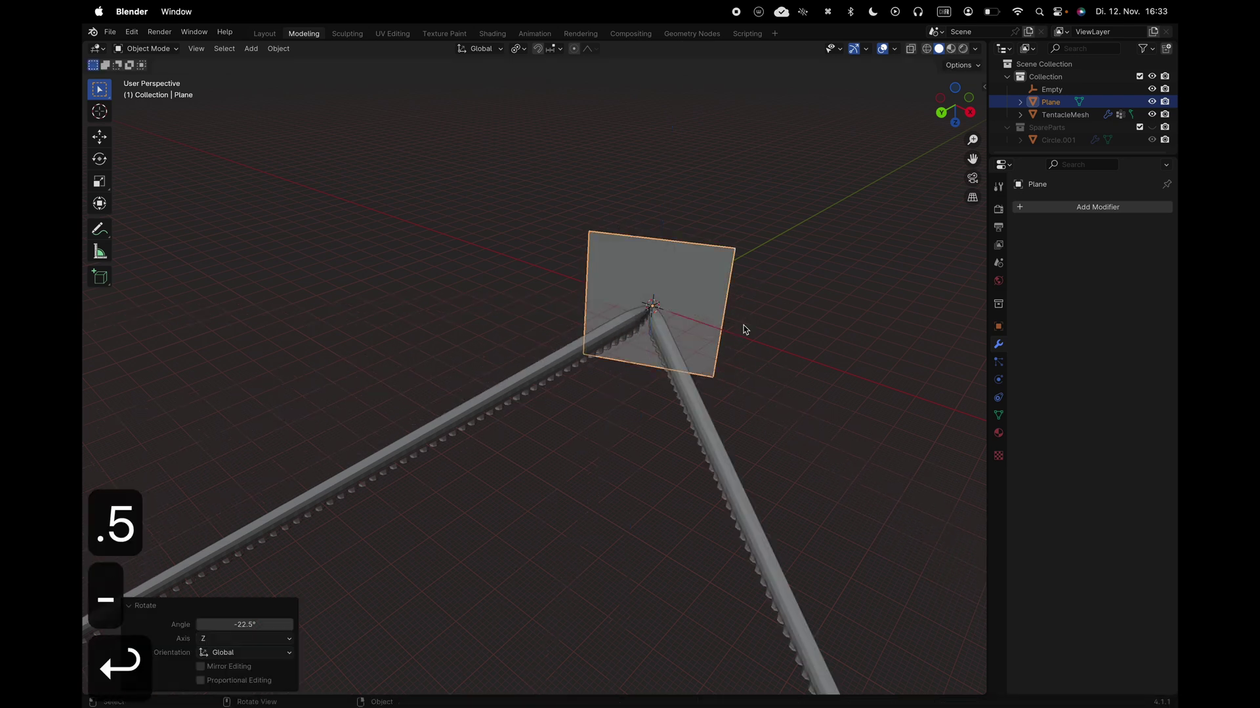
Open the tentacle mesh in Edit Mode and look at it from above
scroll(743, 329, "down", 3, "shift")
scroll(743, 329, "up", 2)
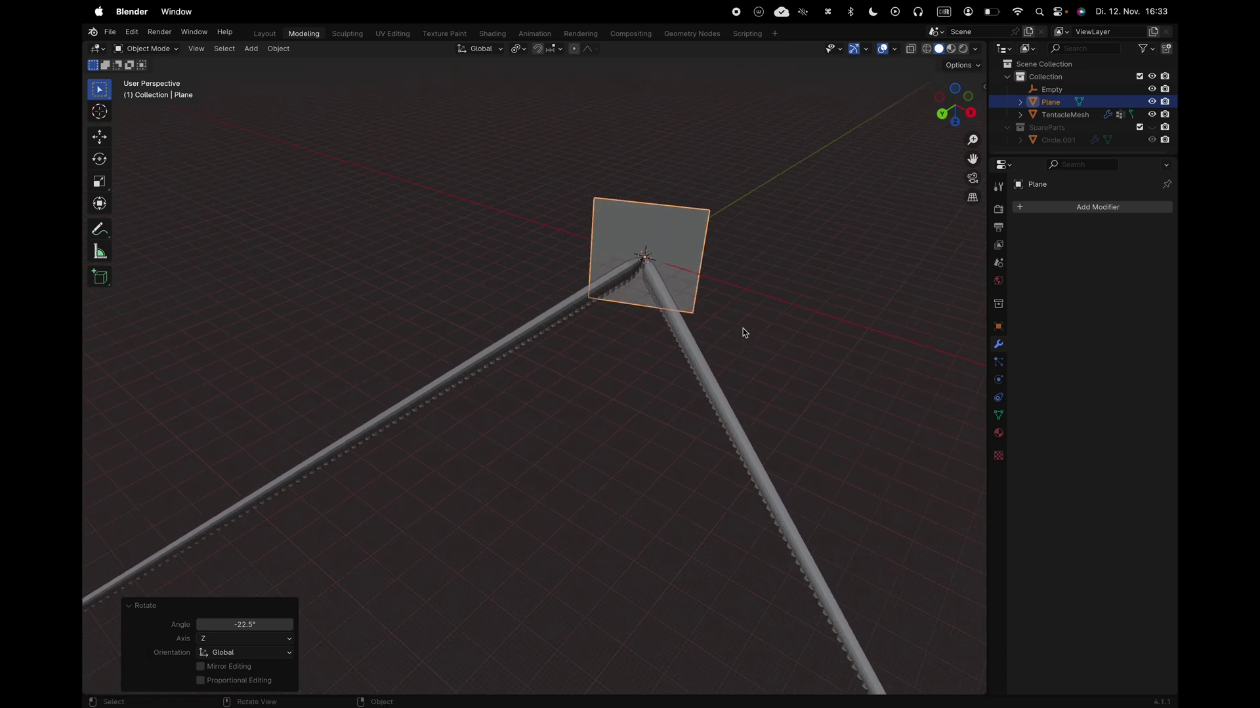
scroll(682, 338, "up", 1)
middle_click_drag(682, 342, 706, 275)
left_click(569, 325)
key("Tab")
left_click(955, 95)
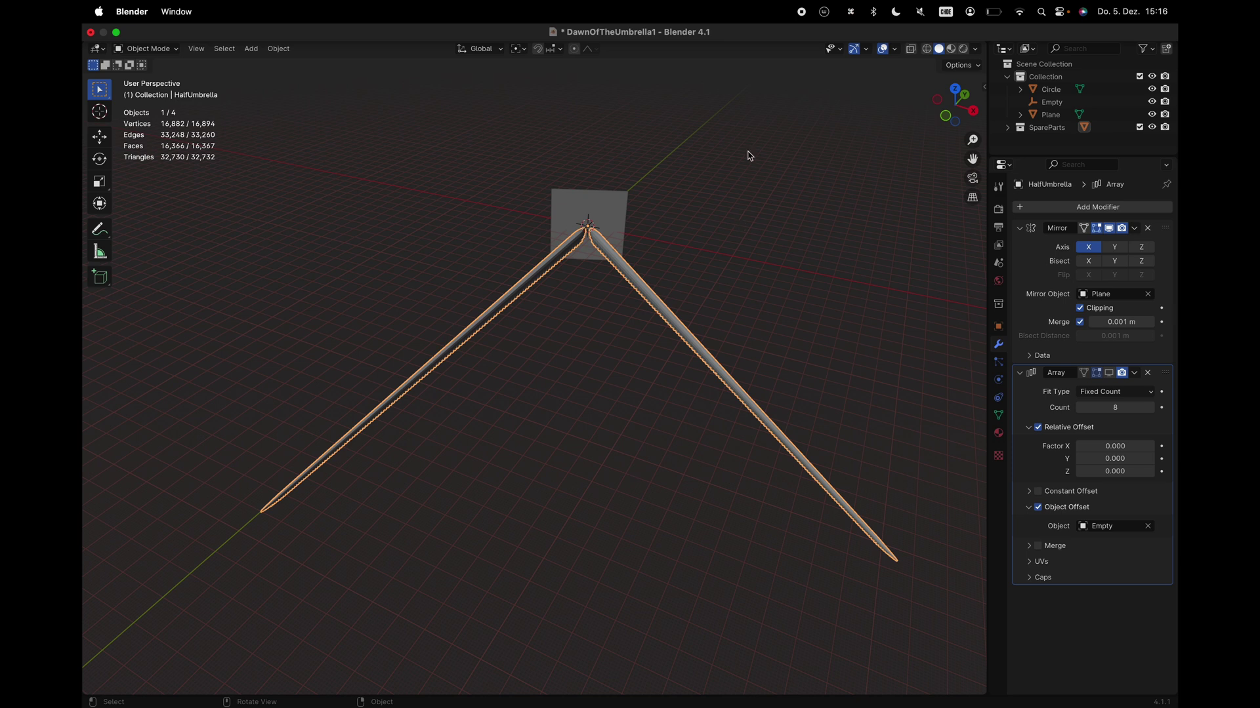
Examine the mirrored tentacle pair around the origin and along its full length
scroll(730, 162, "left", 2, "shift")
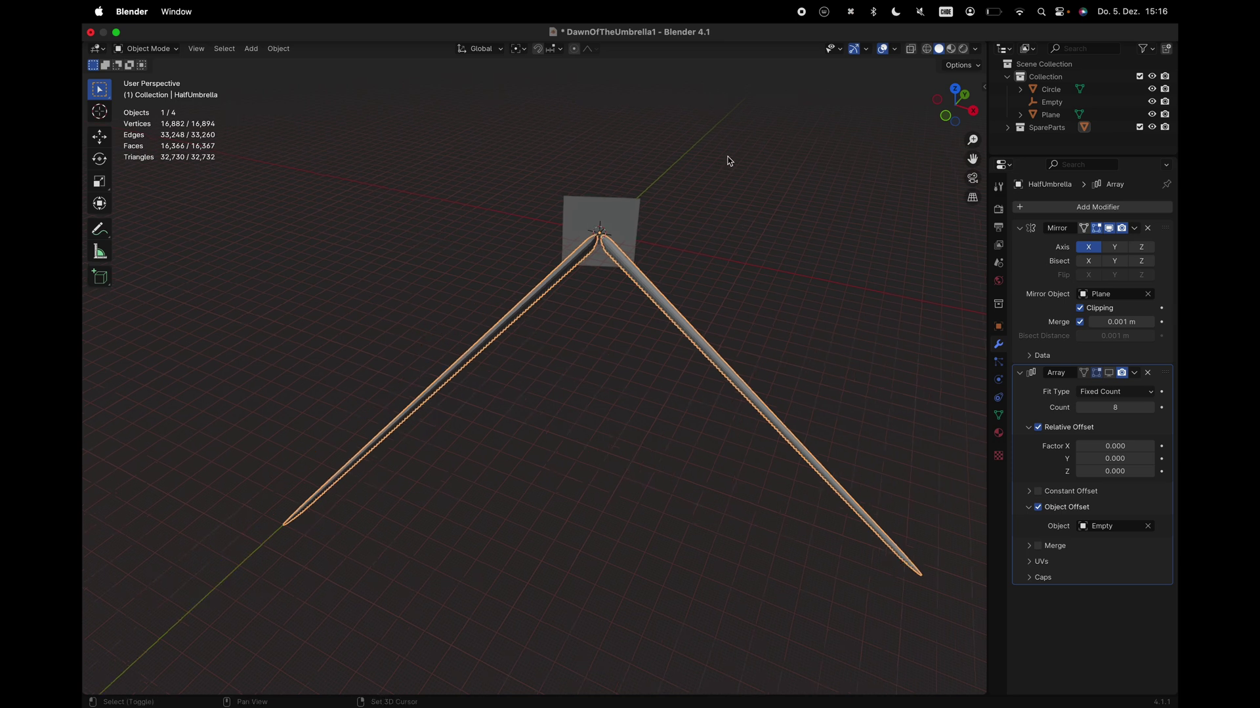
scroll(730, 161, "right", 4)
scroll(731, 161, "up", 2)
scroll(730, 161, "up", 4, "ctrl")
scroll(730, 161, "down", 1, "shift")
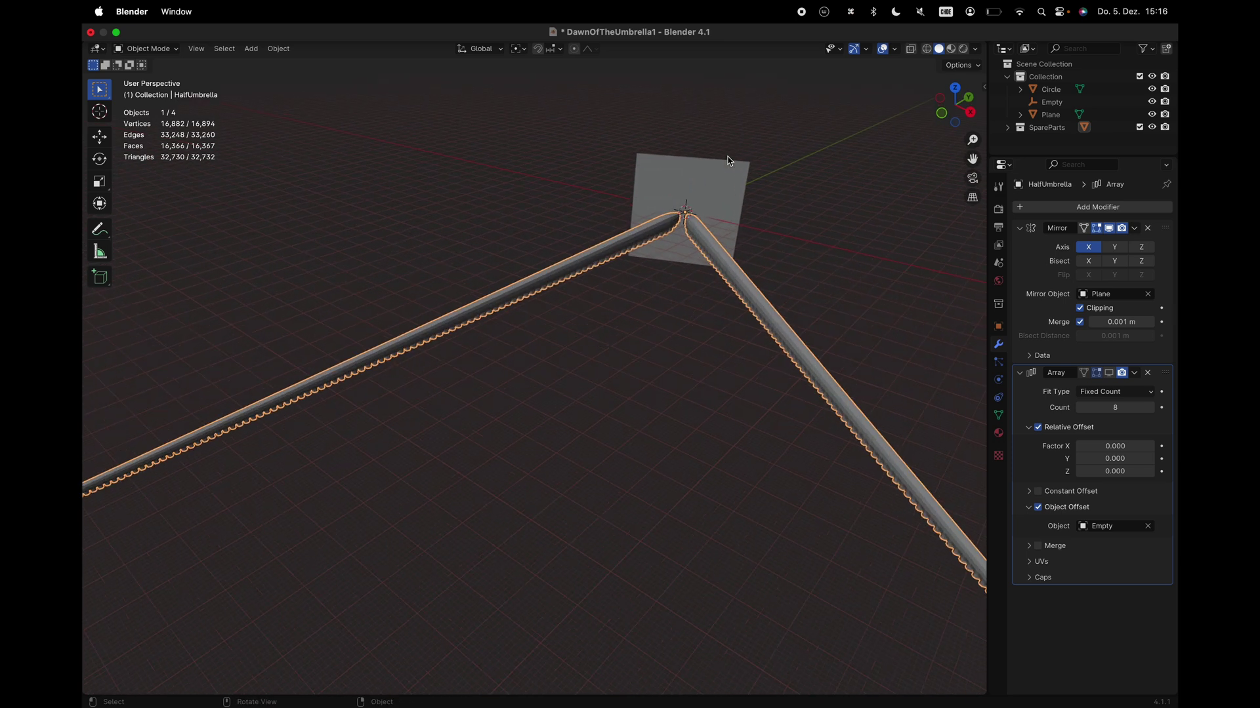
scroll(731, 161, "down", 2, "shift")
scroll(730, 161, "down", 4, "ctrl")
scroll(730, 162, "up", 1, "shift")
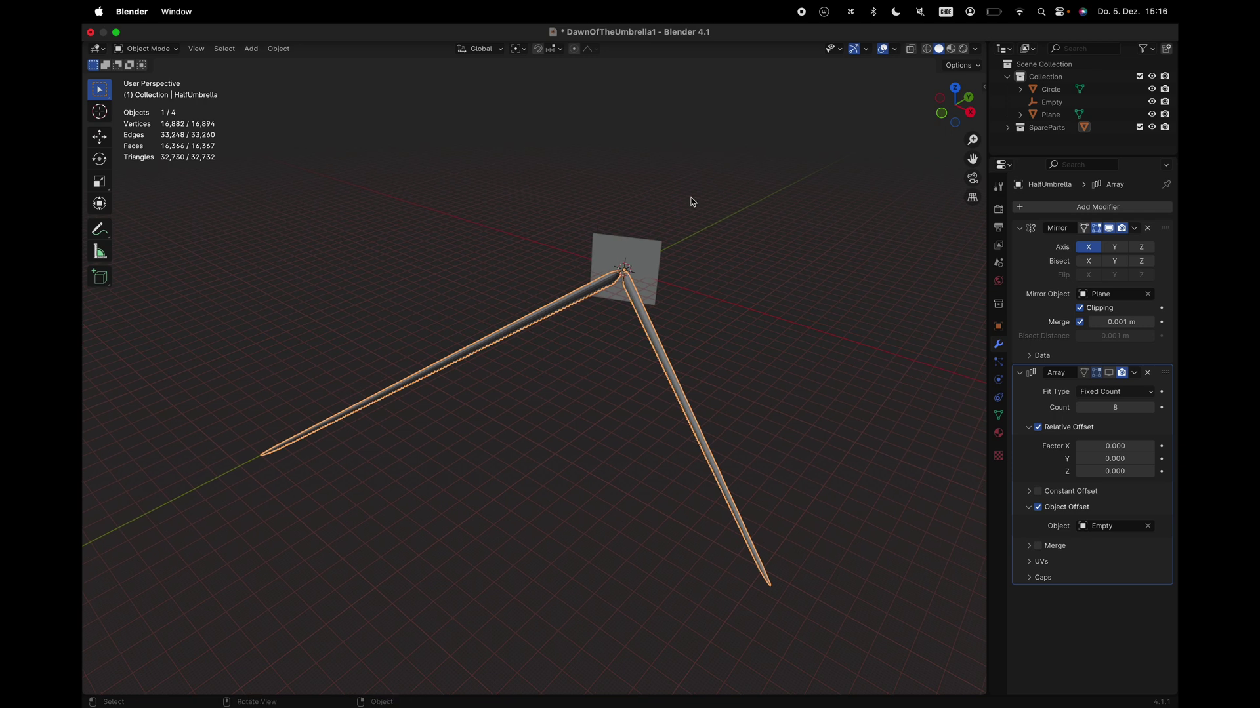
Hide the mirror plane and enable viewport display of the tentacle's Array modifier
left_click(652, 261)
key("h")
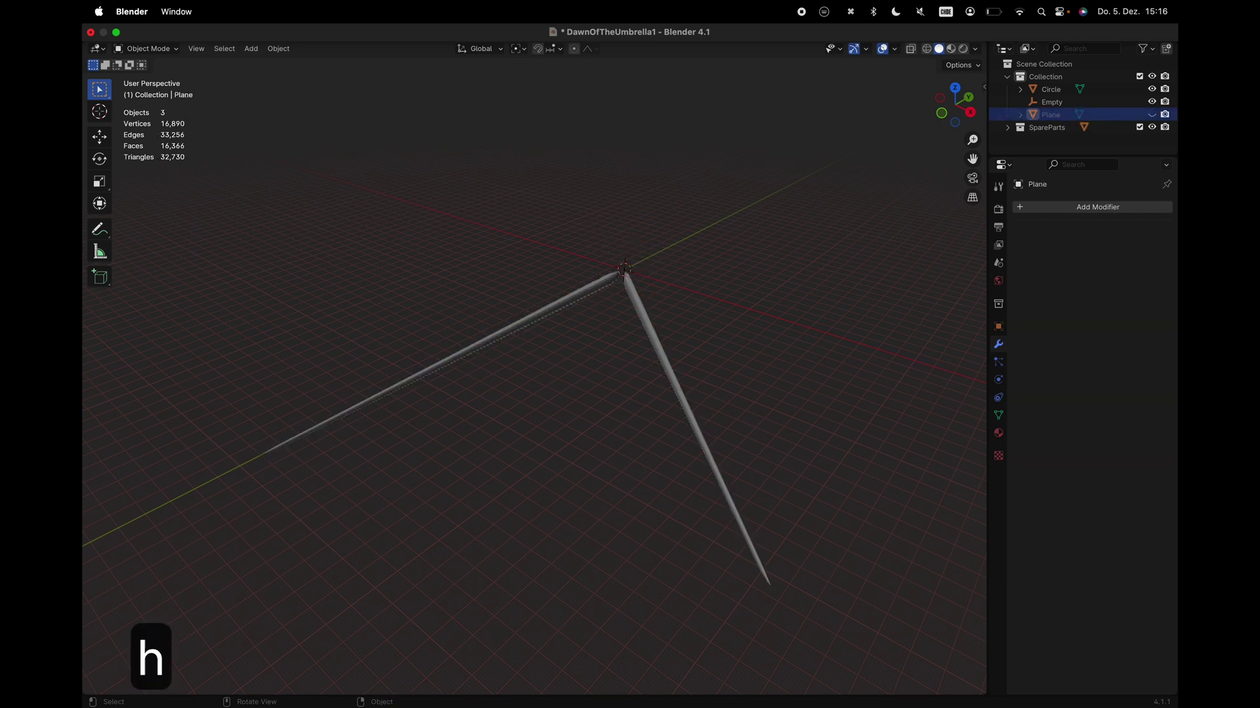
left_click(635, 307)
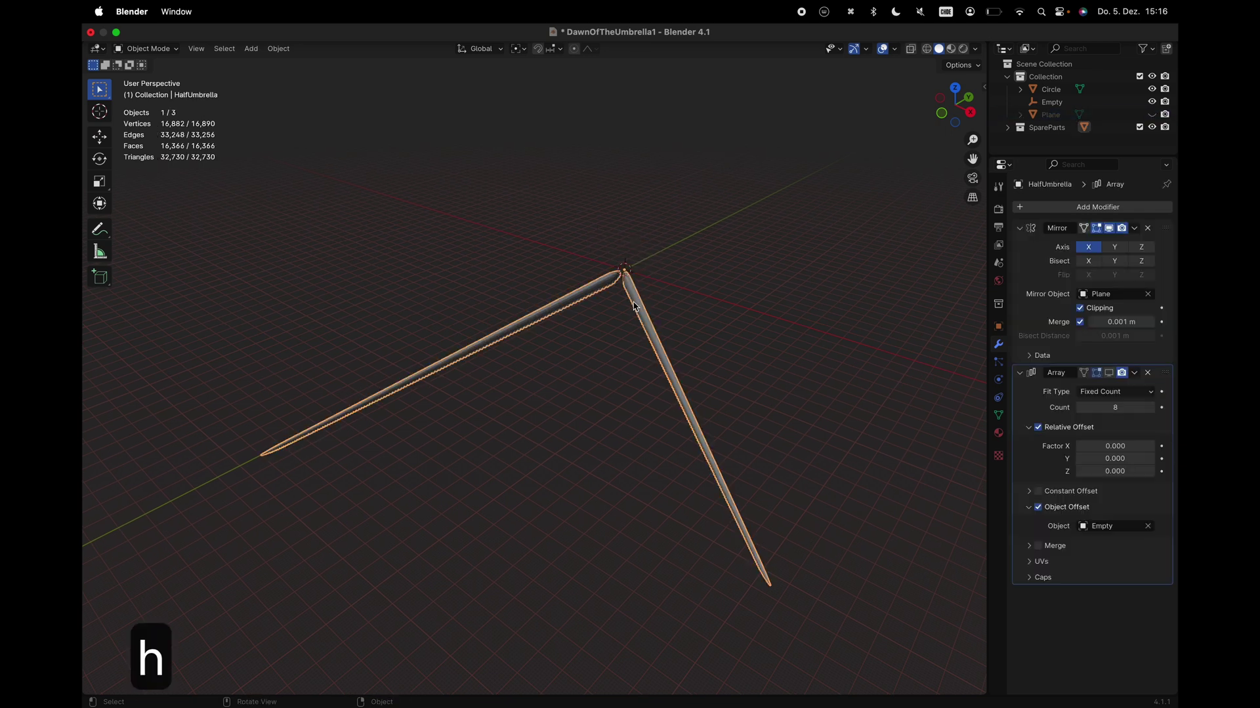
left_click(1109, 372)
scroll(749, 380, "down", 3)
scroll(749, 380, "right", 1, "shift")
scroll(749, 380, "up", 4)
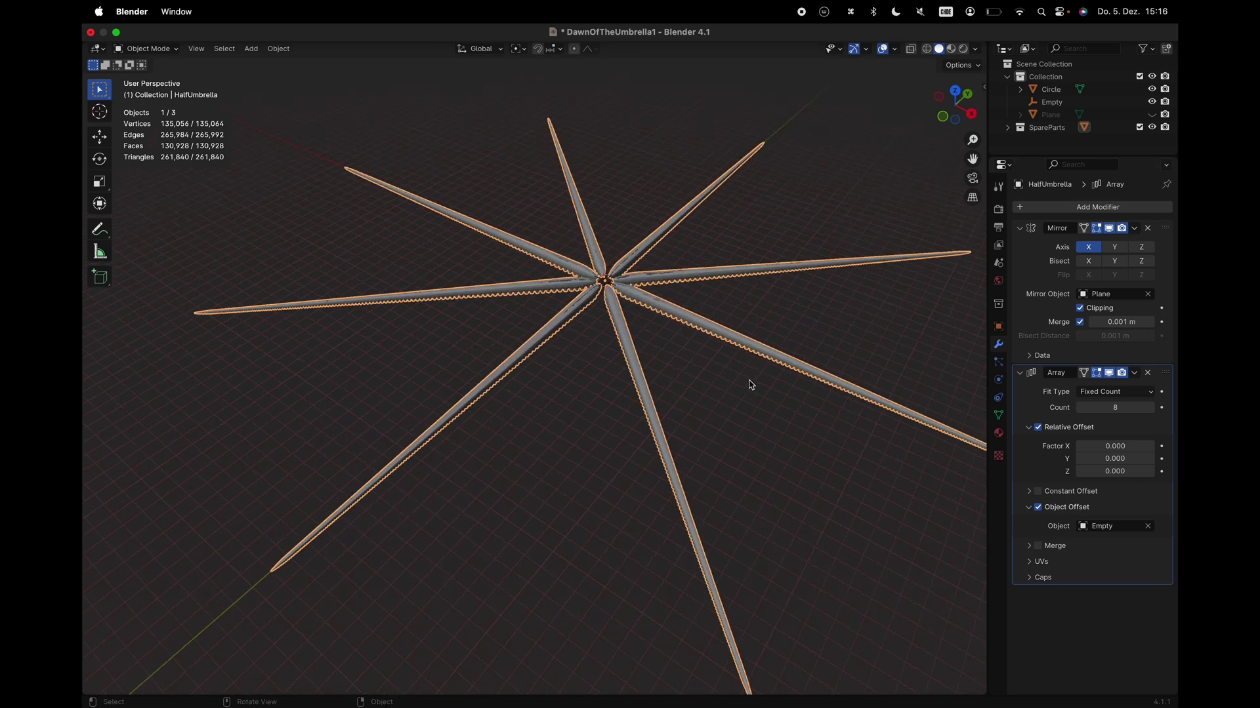
Add a mesh circle with 8 vertices at the origin
key("shift+a")
mouse_move(739, 296)
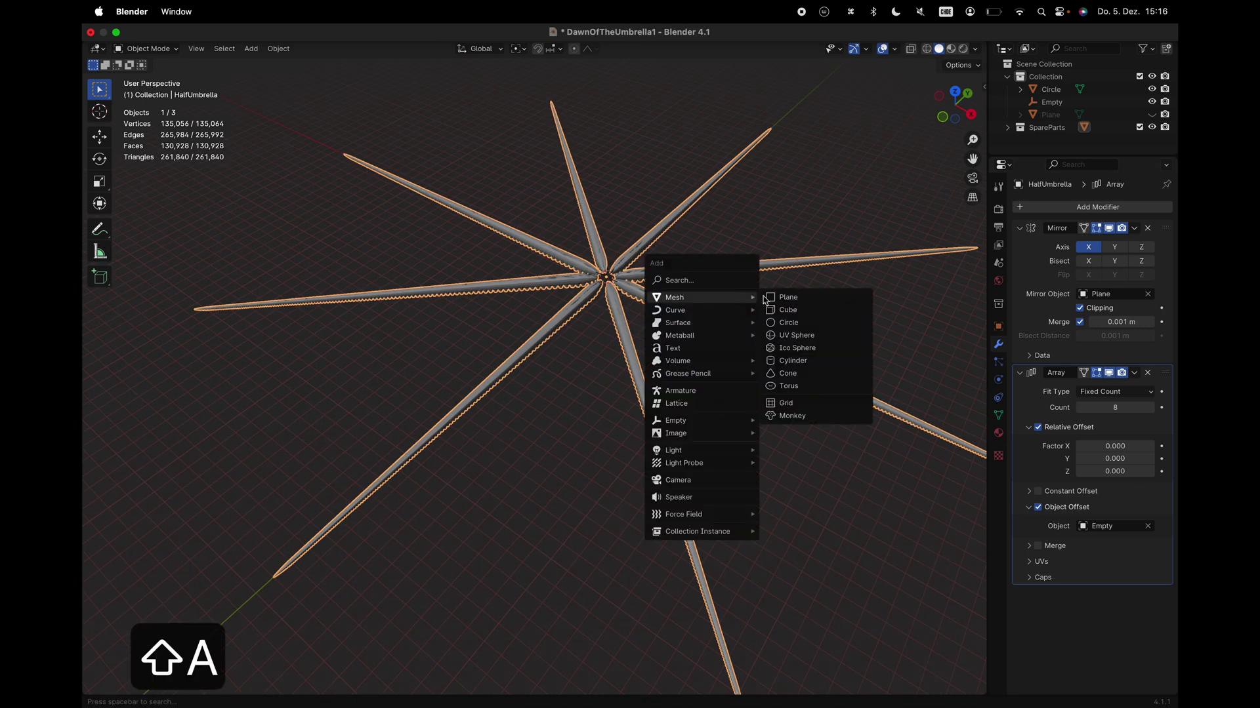
left_click(782, 324)
left_click(263, 547)
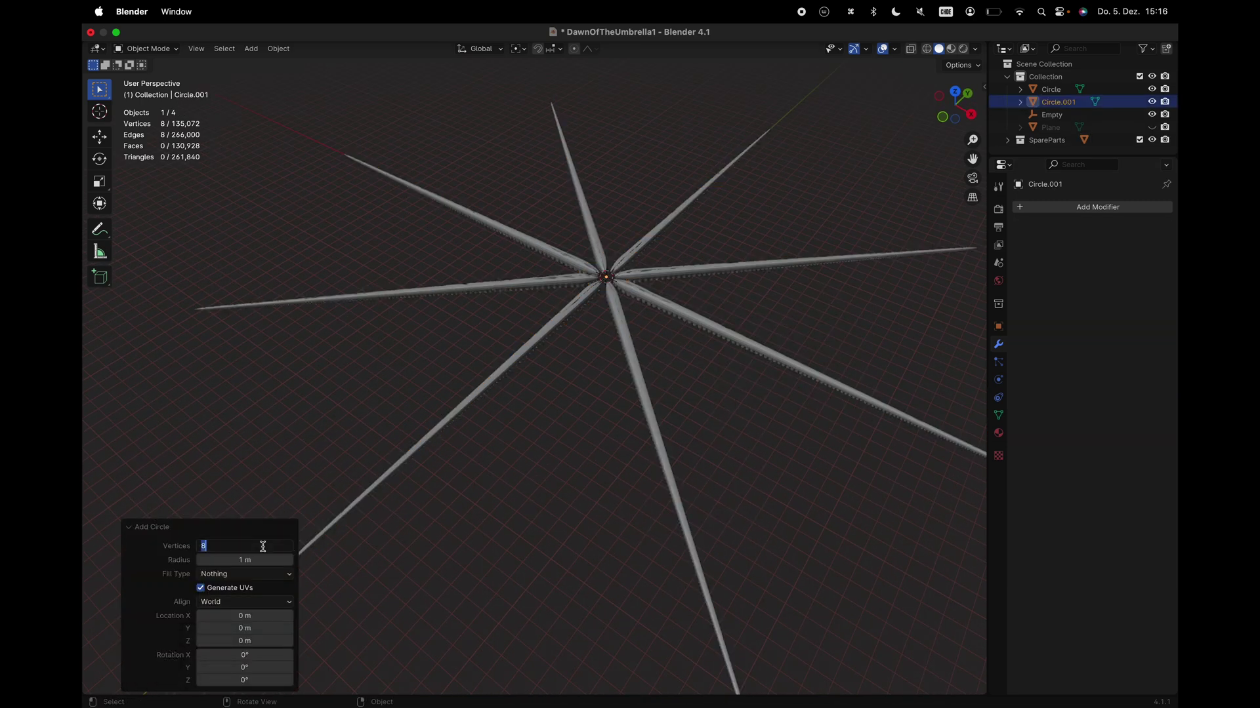
type("8")
key("Return")
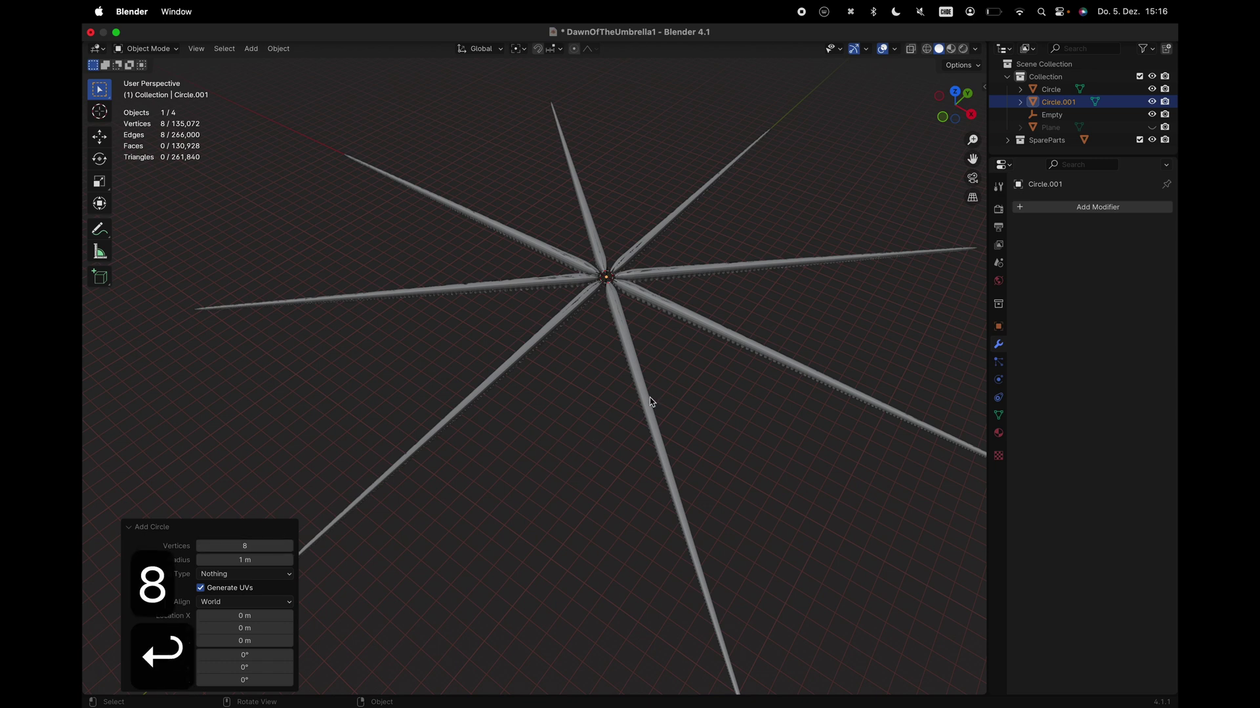
Scale the eight-sided circle by 50 and fill it with a face
type("s50")
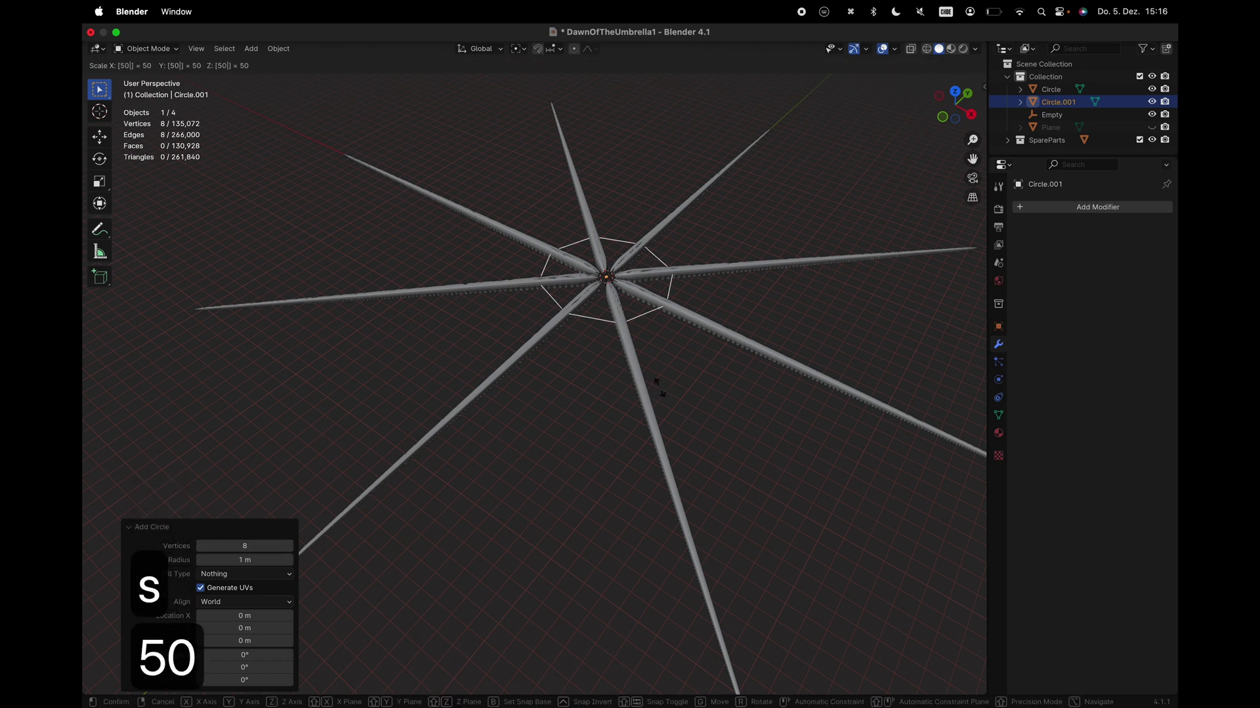
key("Return")
key("Tab")
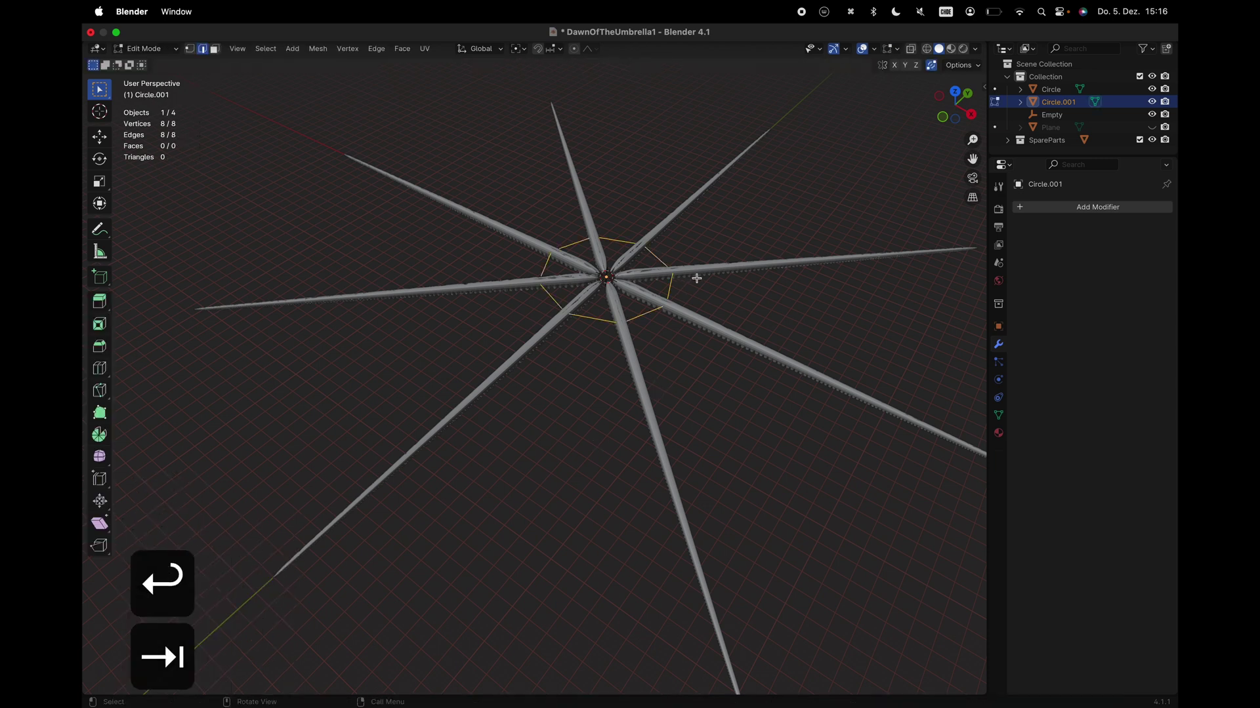
key("f")
key("Tab")
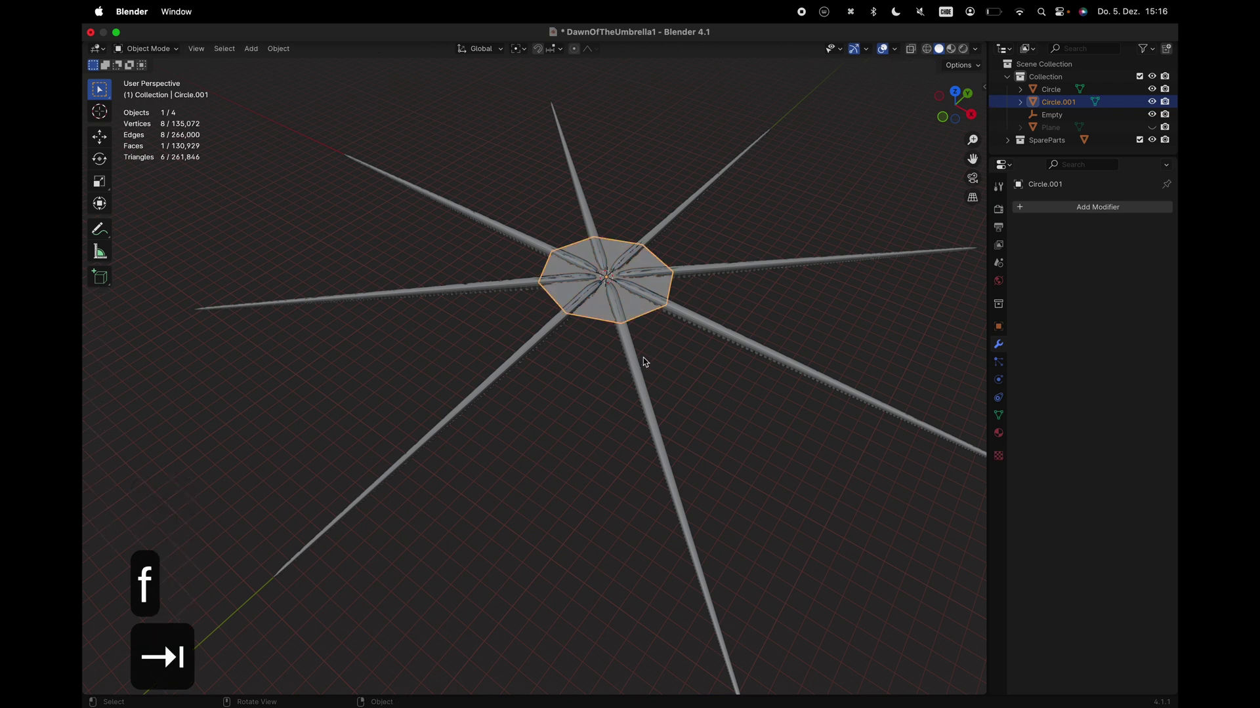
Enlarge the filled octagon uniformly by about 1.71 and again by about 1.15
left_click(955, 90)
key("s")
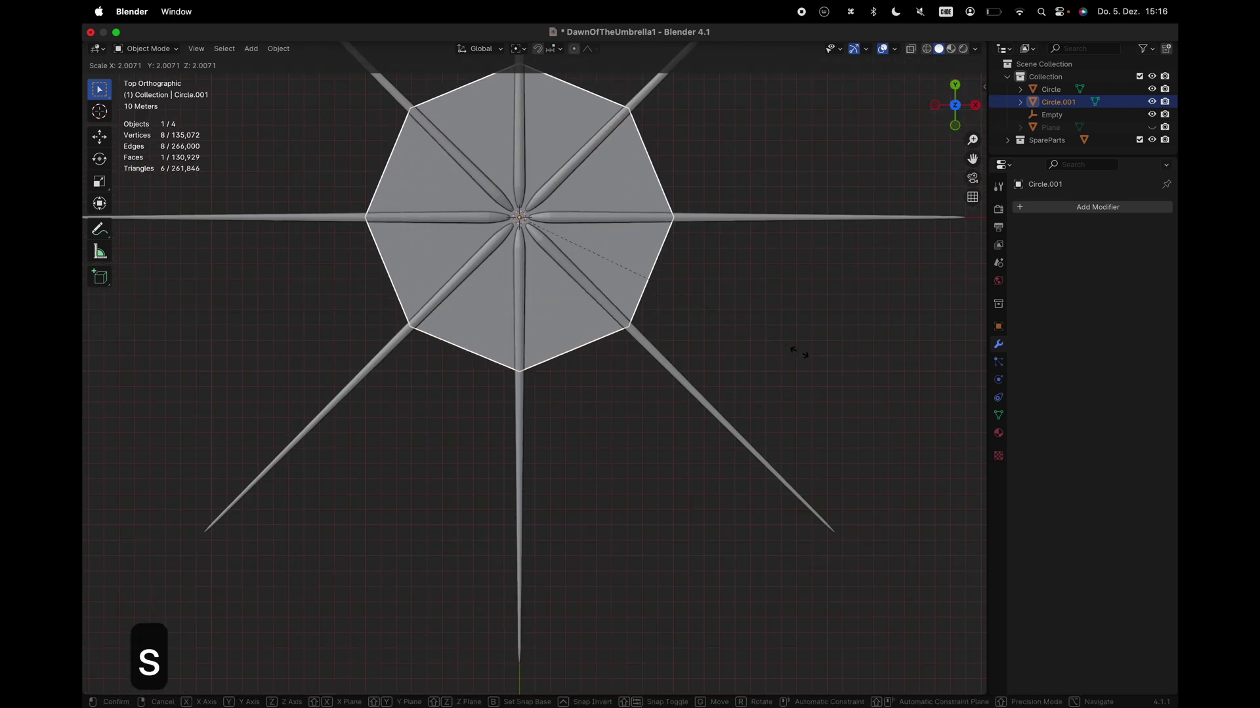
left_click(759, 328)
scroll(758, 328, "down", 5)
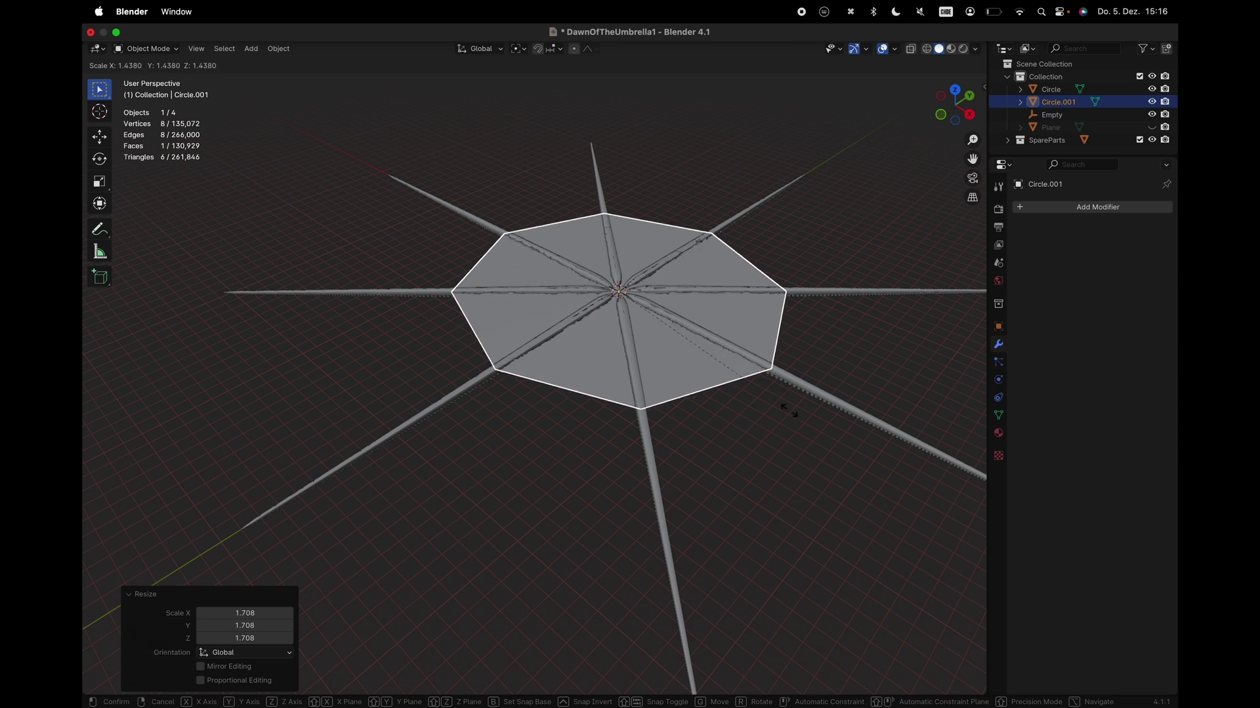
left_click(773, 363)
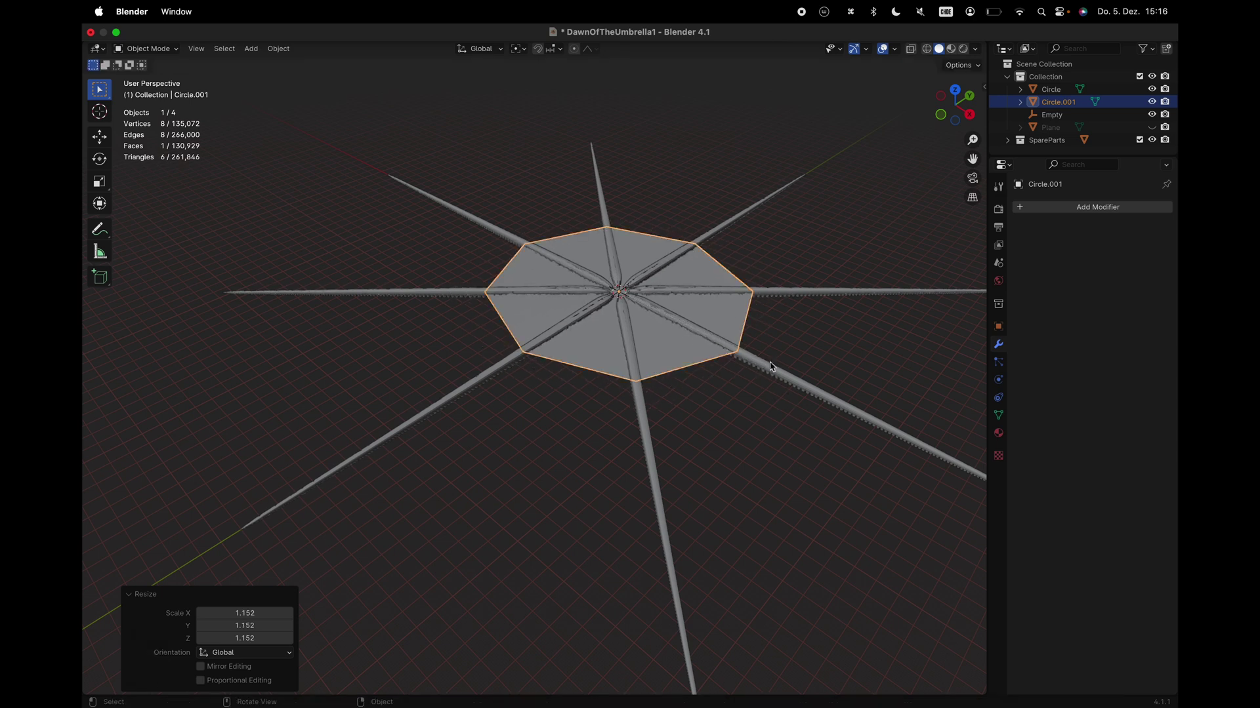
Add a monkey mesh at the origin as a placeholder head and scale it by 50
middle_click_drag(772, 361, 772, 366)
key("shift+a")
mouse_move(771, 366)
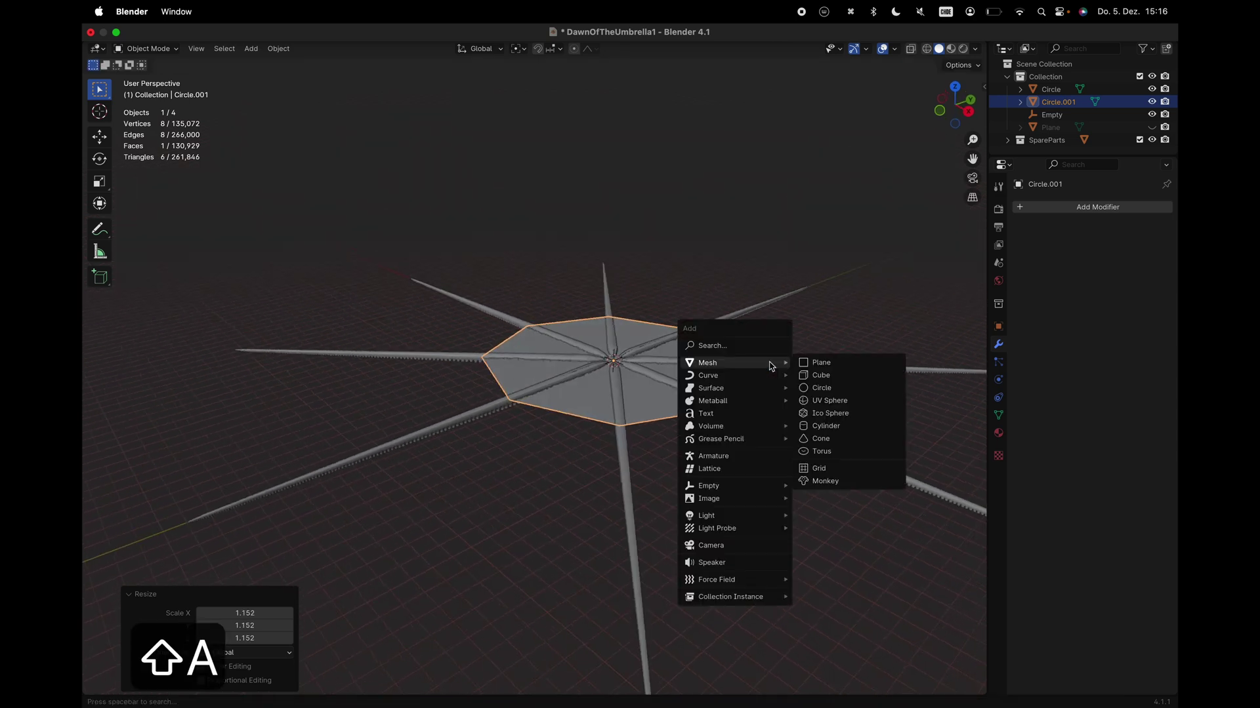
left_click(817, 481)
key("s")
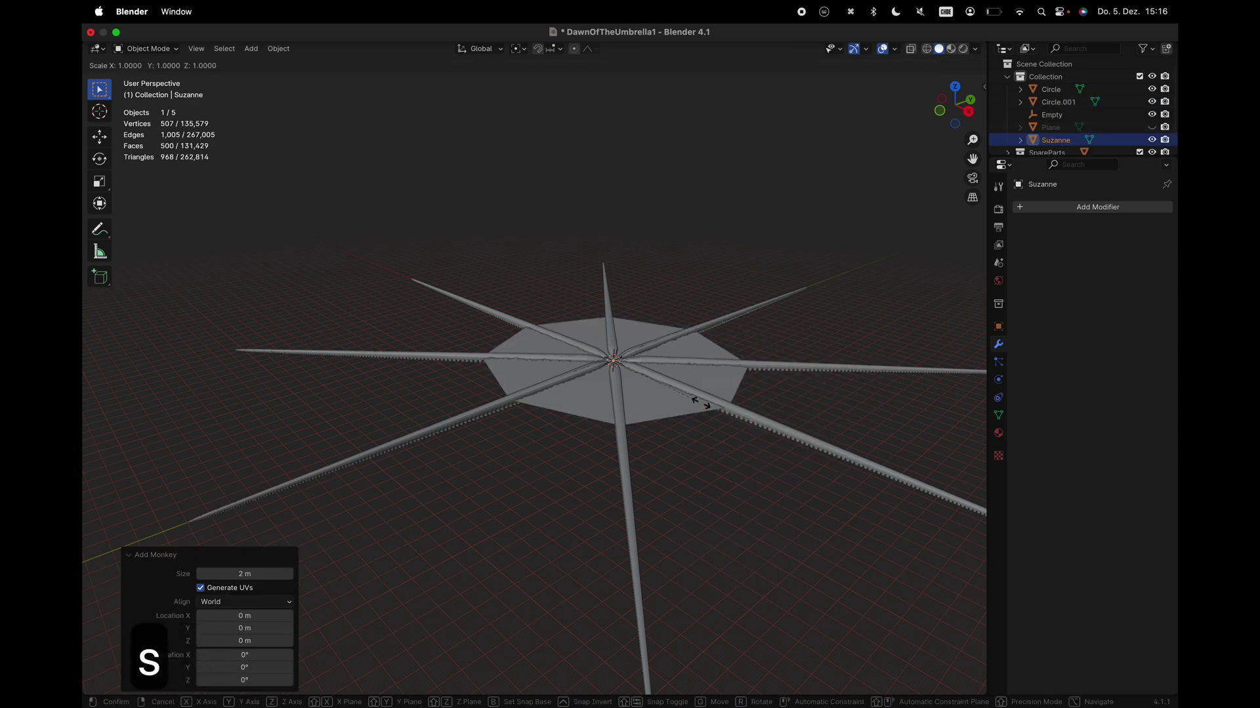
key("5")
key("0")
key("Return")
Narrow the monkey head to about 0.77 along X and flatten it along Z
key("s")
key("x")
left_click(686, 374)
key("s")
key("z")
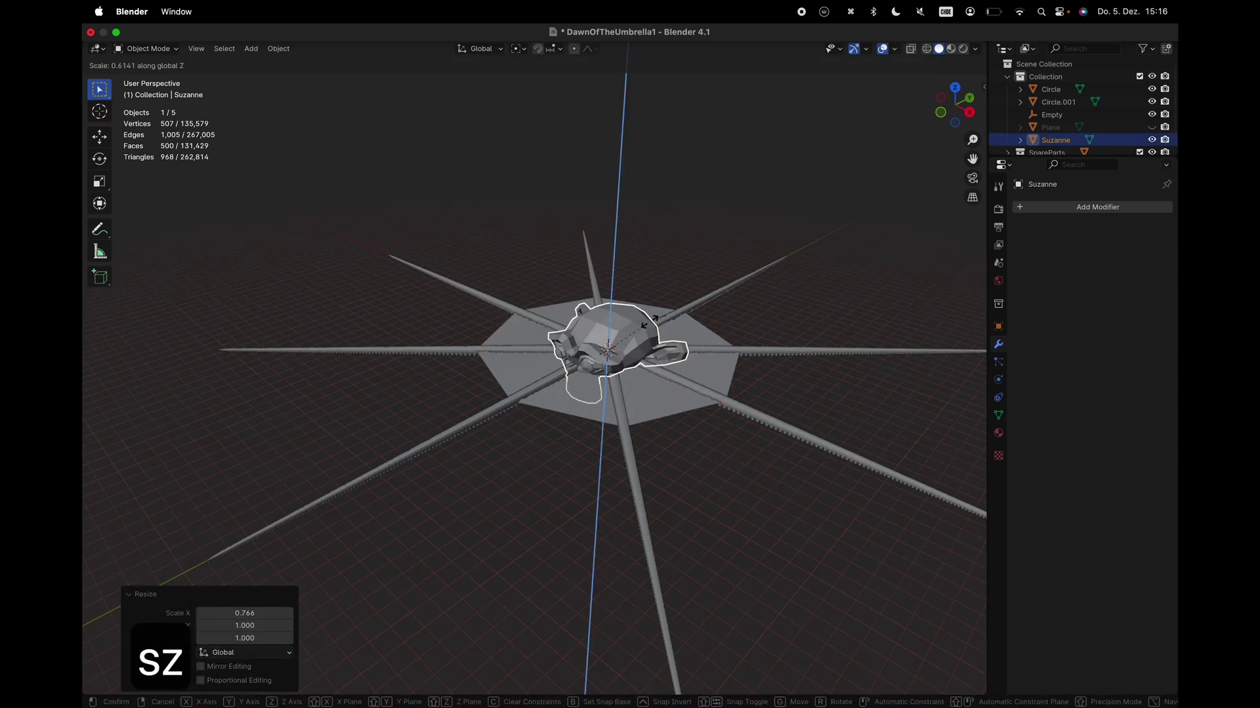
left_click(664, 332)
Raise the monkey head along Z above the tentacles and stretch it by about 1.19 along Y
key("g")
key("z")
left_click(666, 294)
middle_click_drag(904, 187, 900, 157)
key("s")
key("y")
left_click(932, 154)
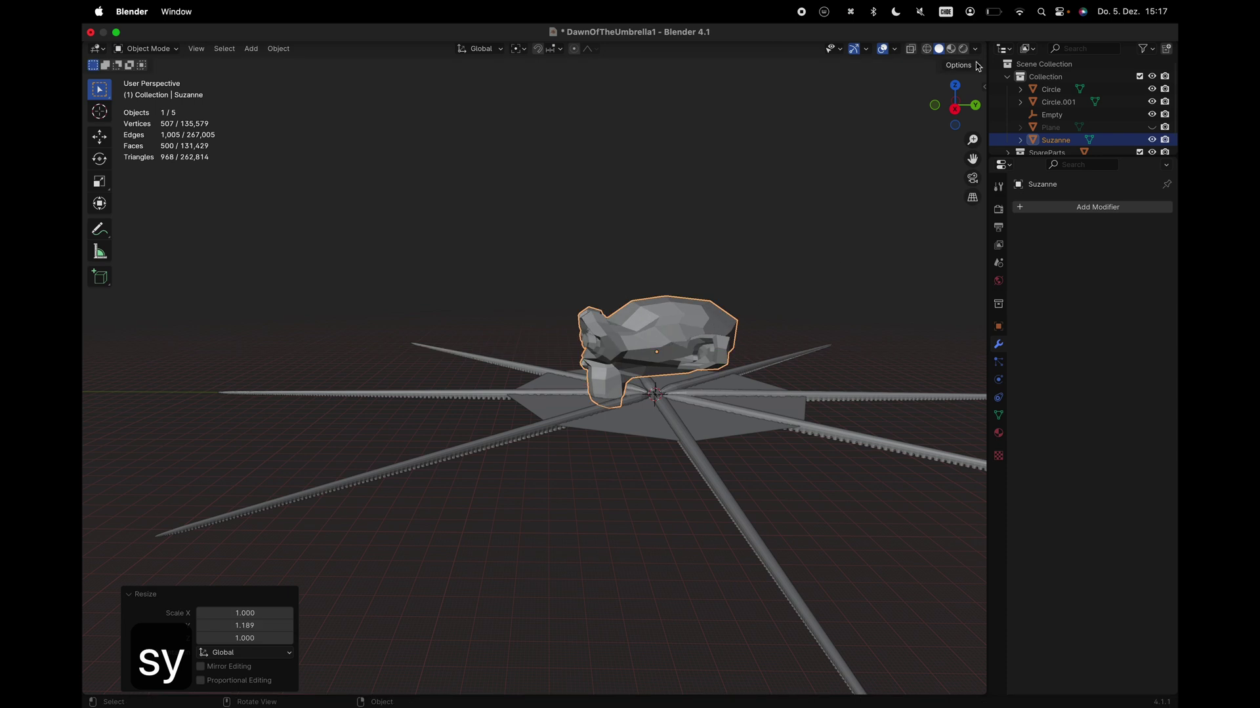
Rescale the monkey head along Z and reposition it, finishing with a move of about -3.7 m in Y and 0.4 m in Z
left_click(969, 110)
key("g")
left_click(832, 262)
key("s")
key("s")
key("z")
left_click(824, 264)
key("g")
left_click(824, 269)
middle_click_drag(700, 228, 787, 281)
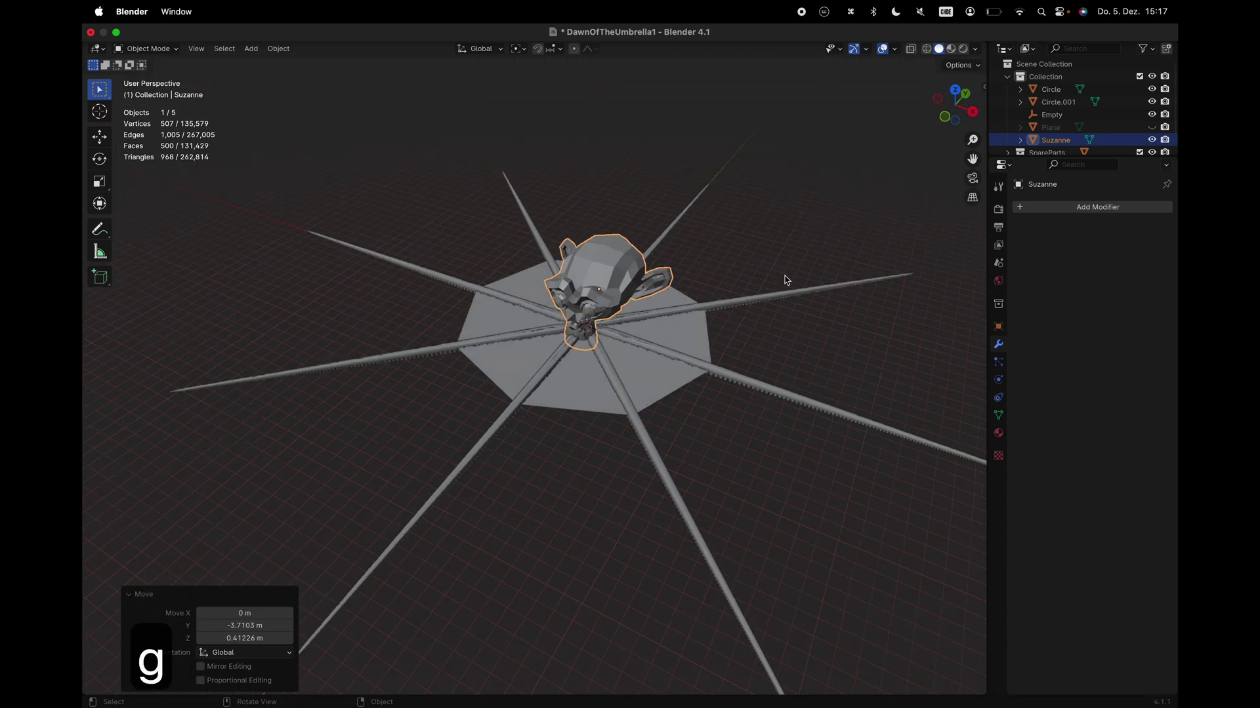
Scale the monkey head along X, by about 1.09 along Y, and finally slightly smaller overall
key("s")
key("y")
key("x")
left_click(805, 285)
key("s")
key("y")
left_click(817, 278)
scroll(823, 275, "down", 3)
scroll(824, 276, "up", 3)
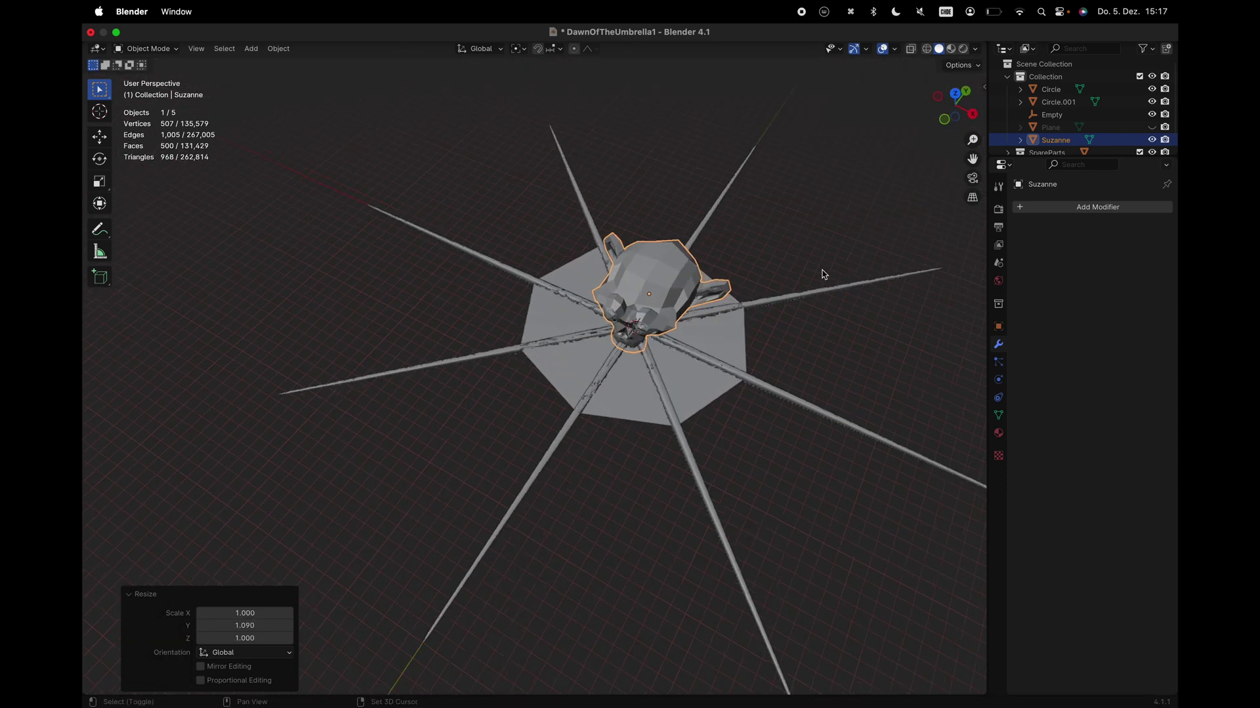
key("s")
left_click(759, 254)
Shrink the octagon between the tentacles uniformly to about 0.916
left_click(706, 375)
key("s")
left_click(697, 367)
Hide the viewport overlays and examine the octopus mock-up from several angles, including from above
left_click(882, 51)
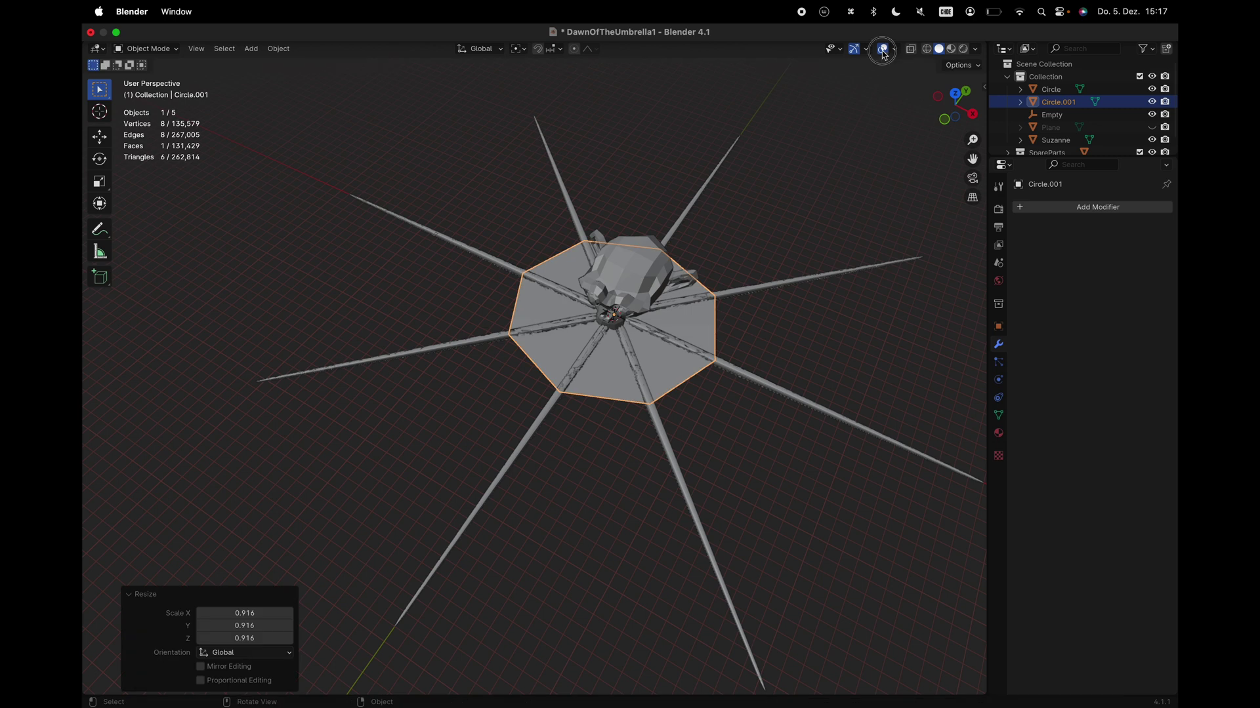
middle_click_drag(844, 212, 726, 165)
middle_click_drag(484, 397, 646, 356)
scroll(647, 357, "up", 1)
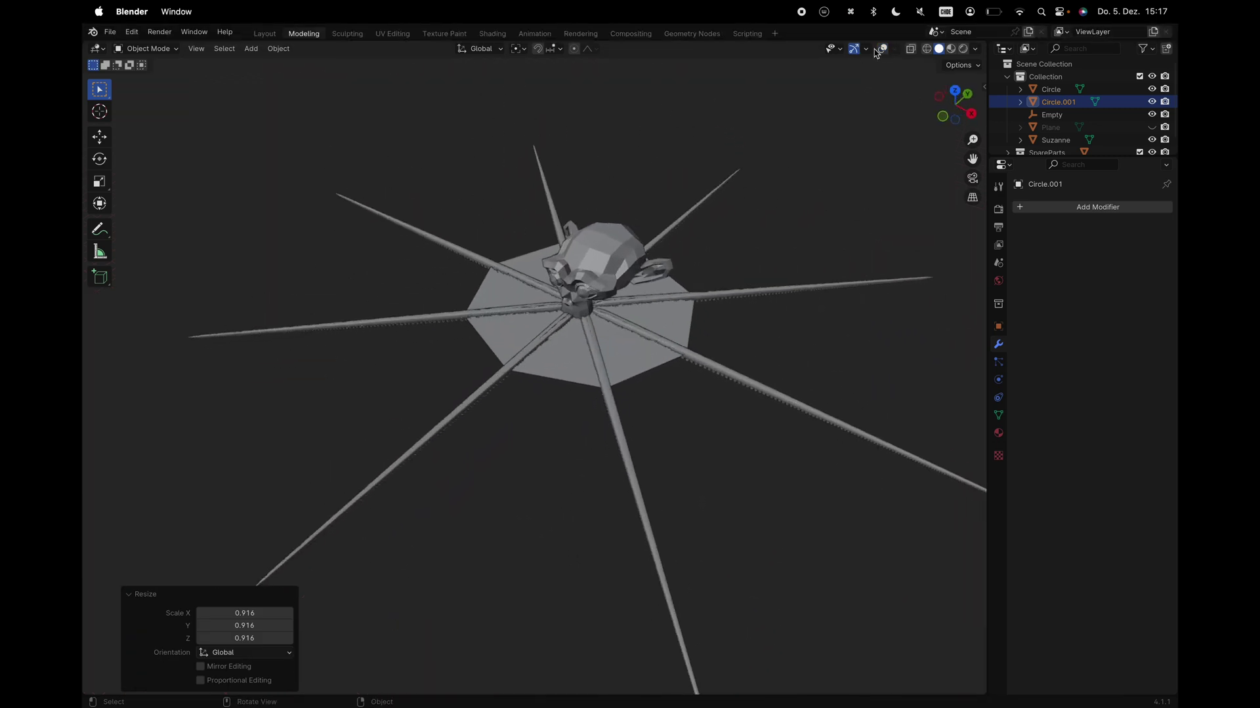
key("KP_7")
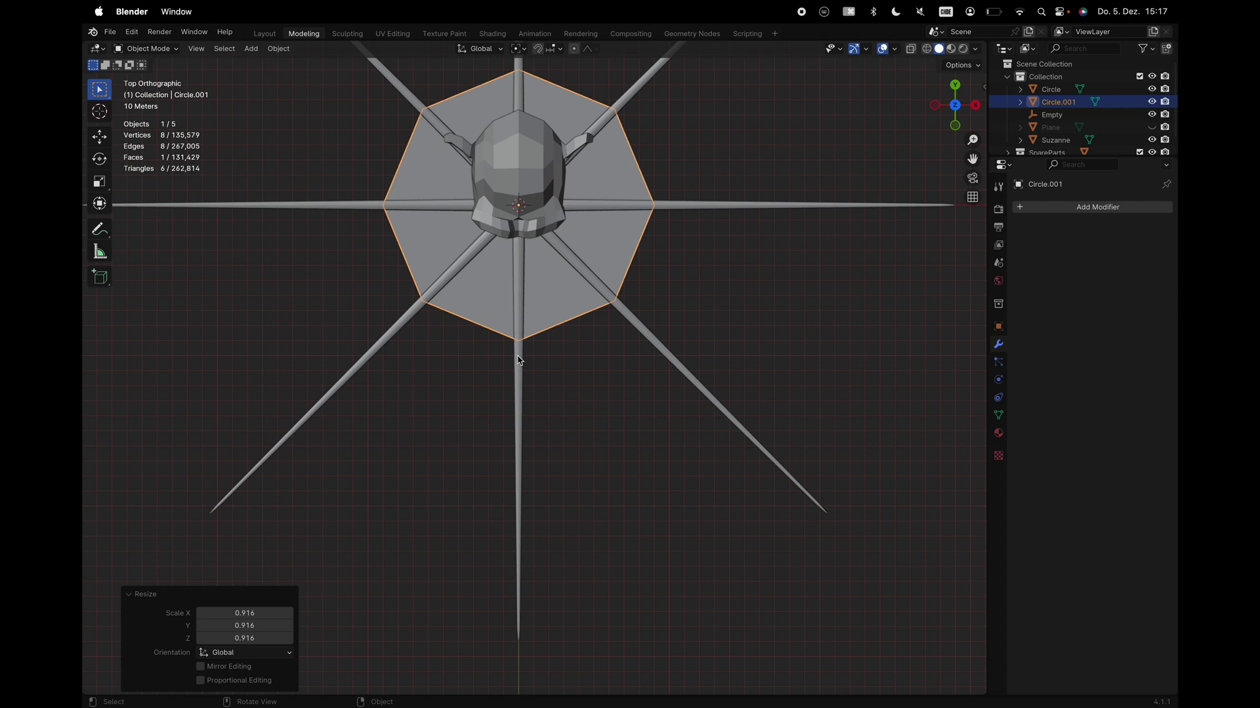
scroll(518, 341, "up", 4)
middle_click_drag(495, 313, 715, 253)
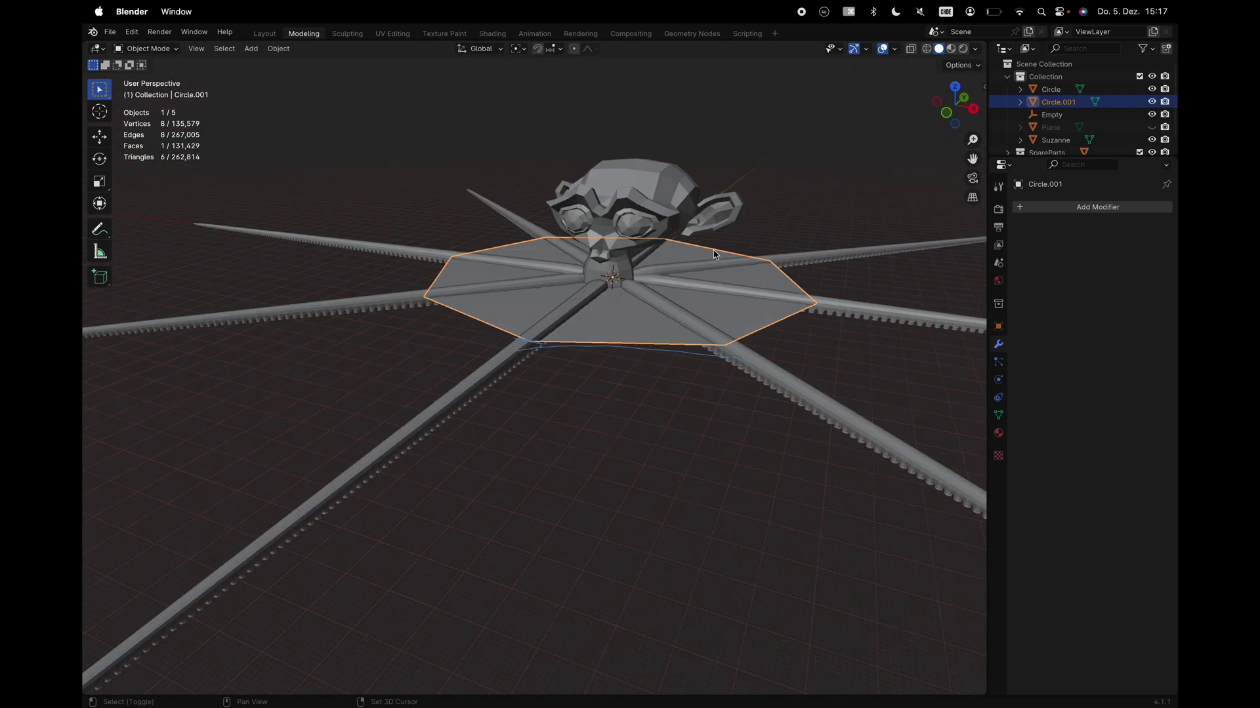
Delete the placeholder monkey head
left_click(970, 108)
middle_click_drag(834, 347, 773, 367, "shift")
left_click(773, 367)
key("Delete")
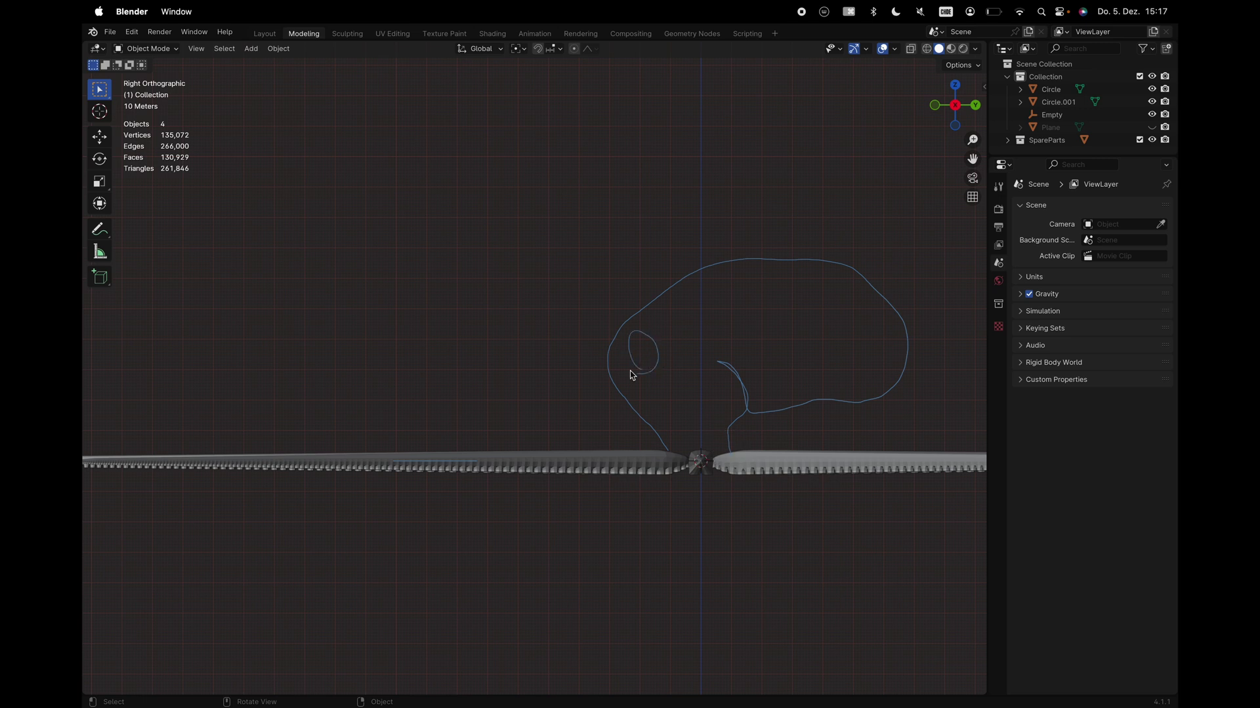
Remove the Note annotation layer containing the sketched head outlines
middle_click_drag(629, 375, 633, 374)
left_click(960, 108)
middle_click_drag(450, 386, 655, 233)
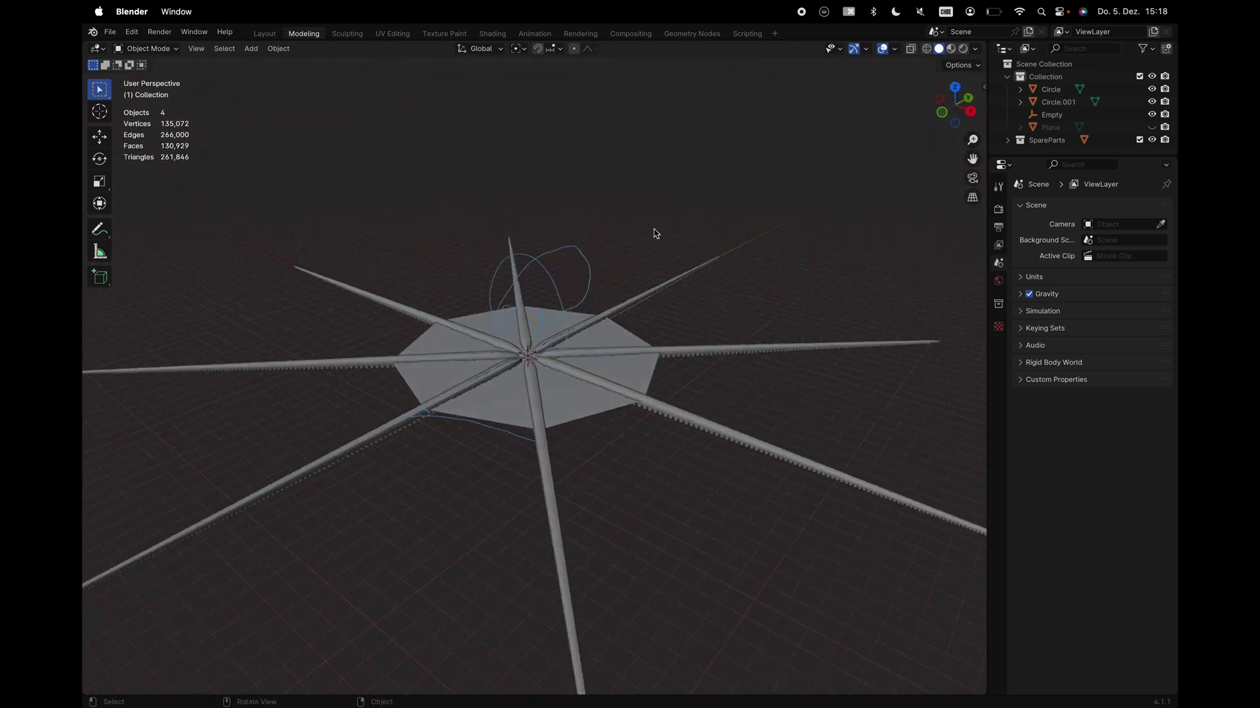
key("n")
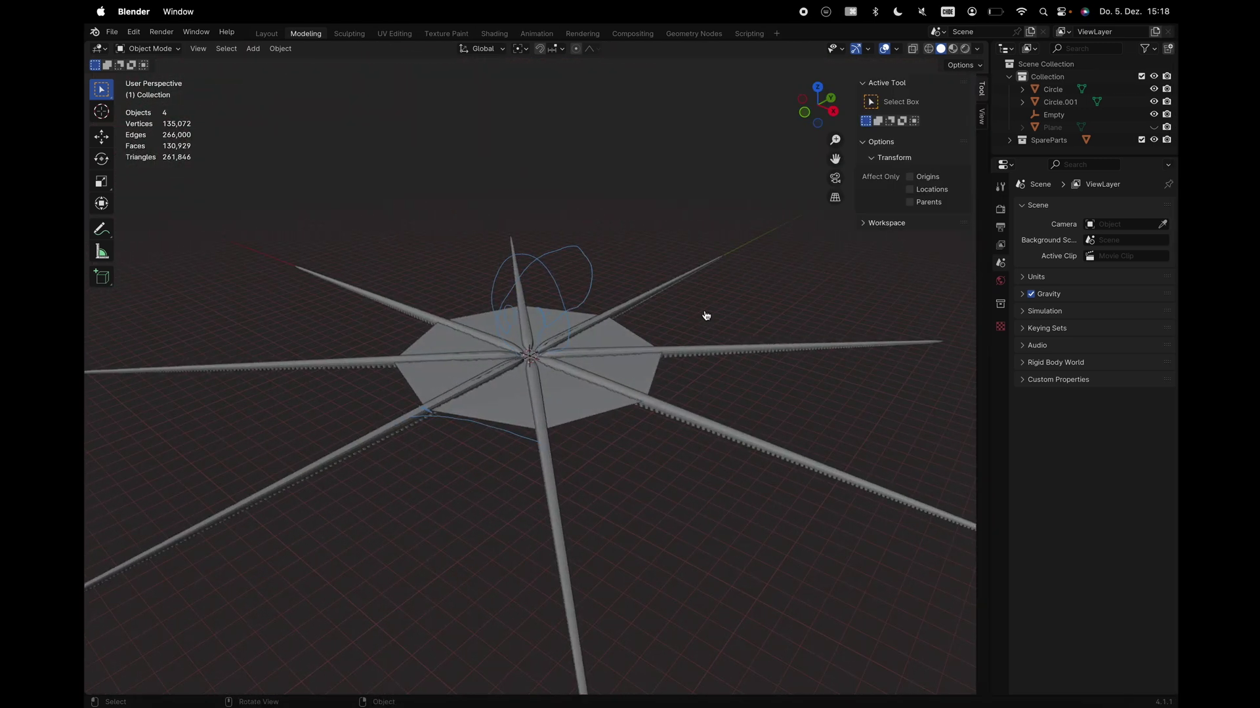
left_click(981, 115)
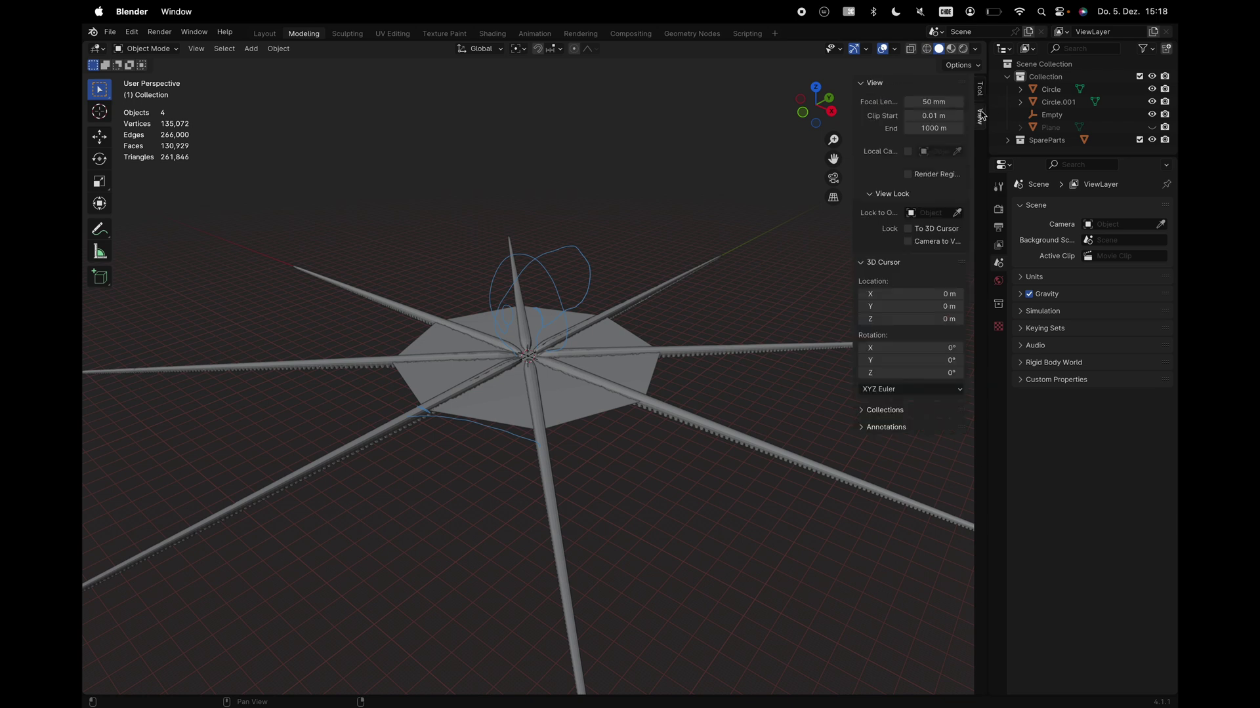
left_click(862, 428)
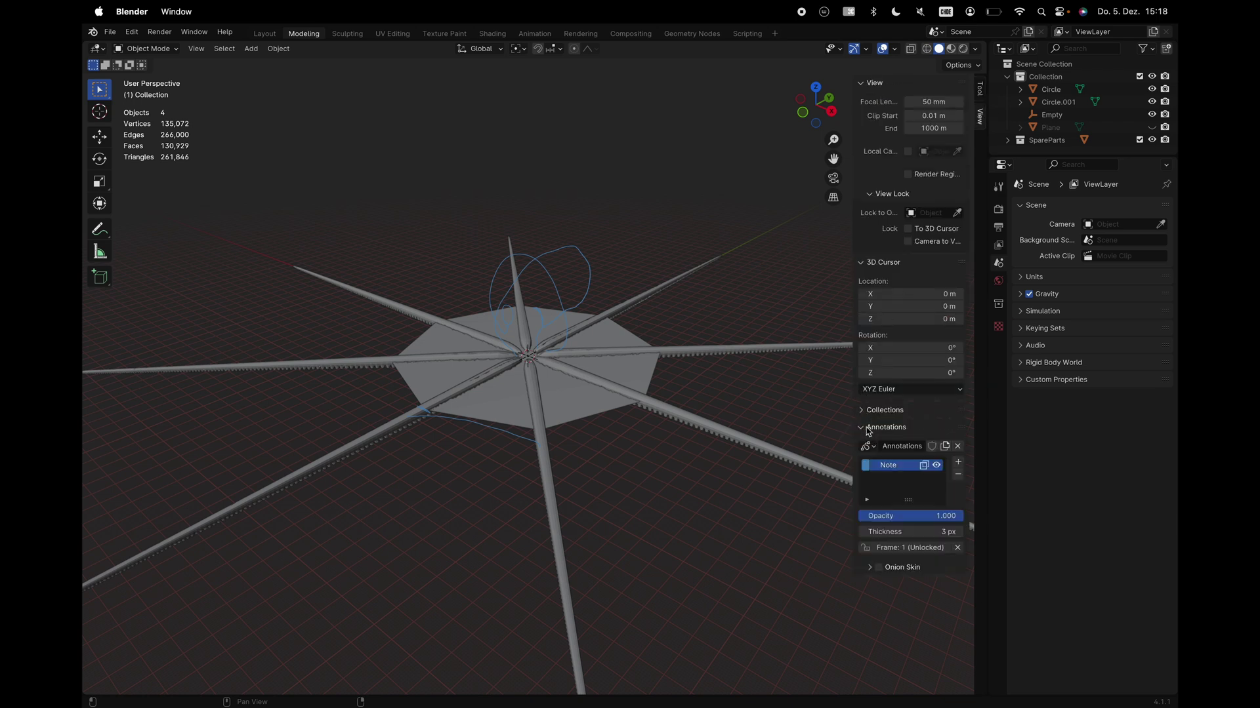
left_click(958, 477)
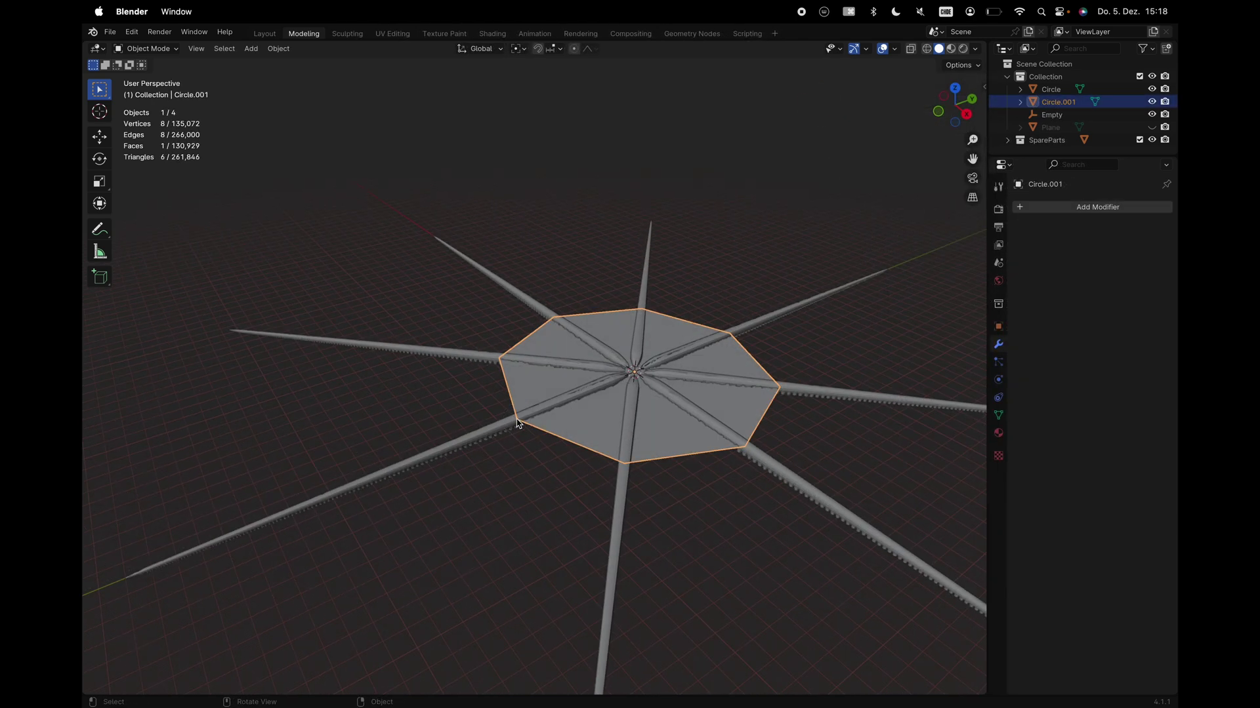
In the HalfUmbrella tentacle mesh, rip the side edge where the octagon's border meets the tentacle, leaving the split vertices in place
left_click(517, 423)
key("Tab")
scroll(548, 409, "up", 5)
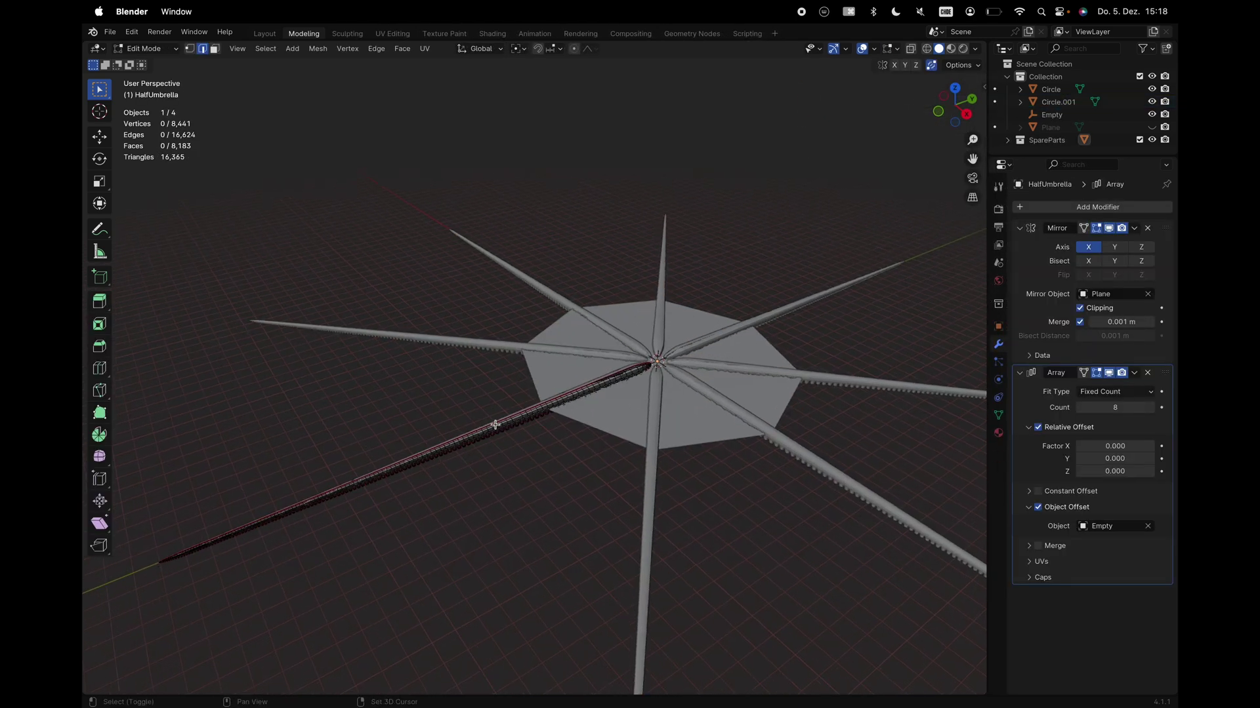
scroll(549, 409, "up", 4)
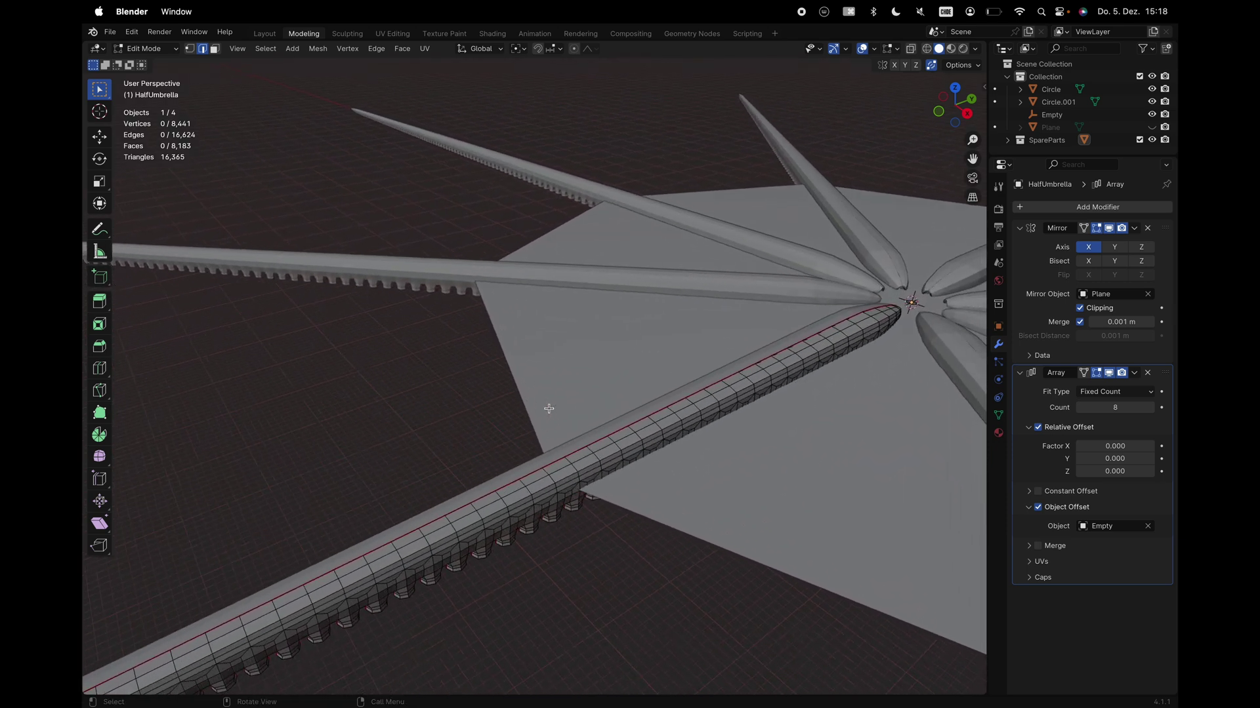
scroll(605, 442, "up", 3)
scroll(604, 443, "down", 4, "shift")
scroll(580, 437, "down", 5)
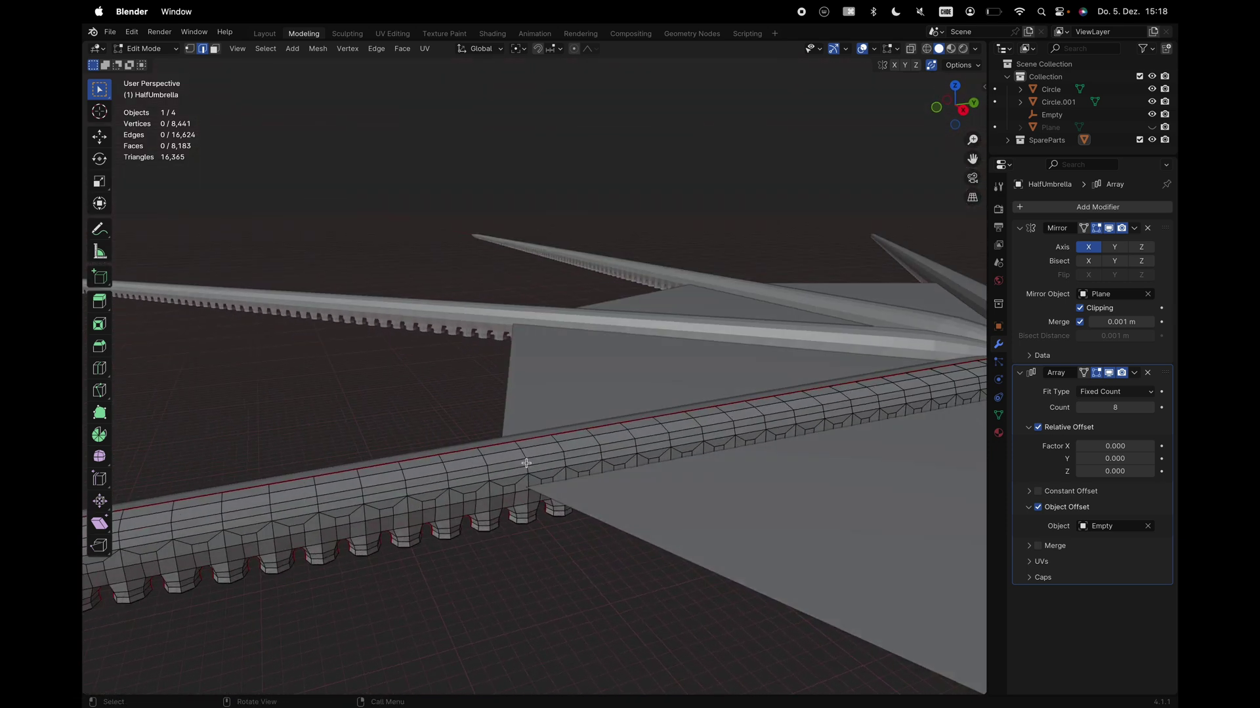
scroll(563, 462, "left", 2)
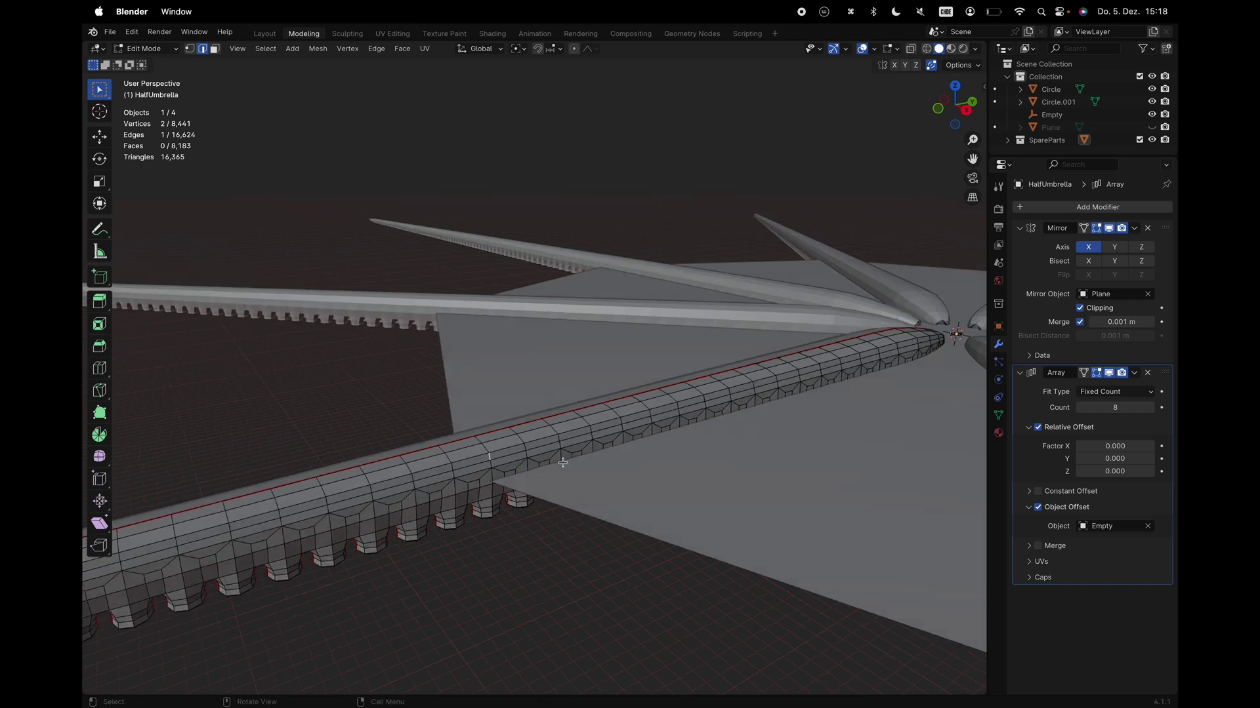
key("v")
key("Escape")
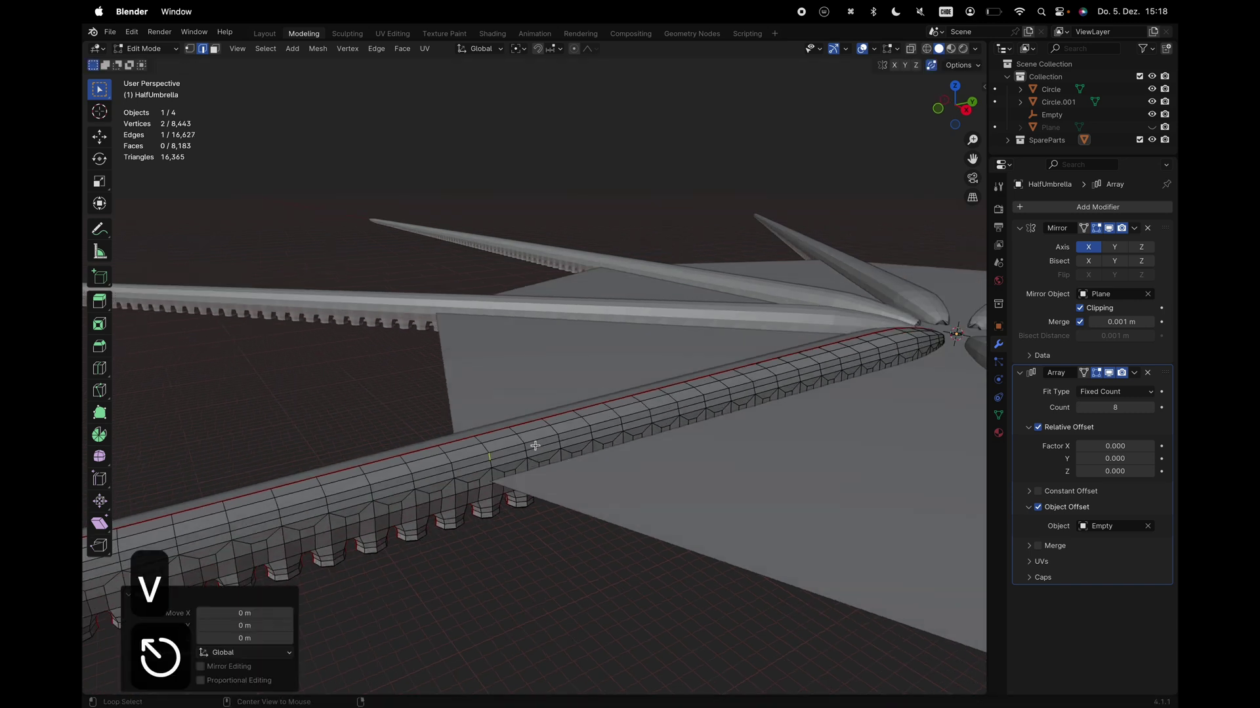
Select the side strip of faces running from the ripped edge to the tentacle's root and delete those faces
left_click(525, 446, "alt")
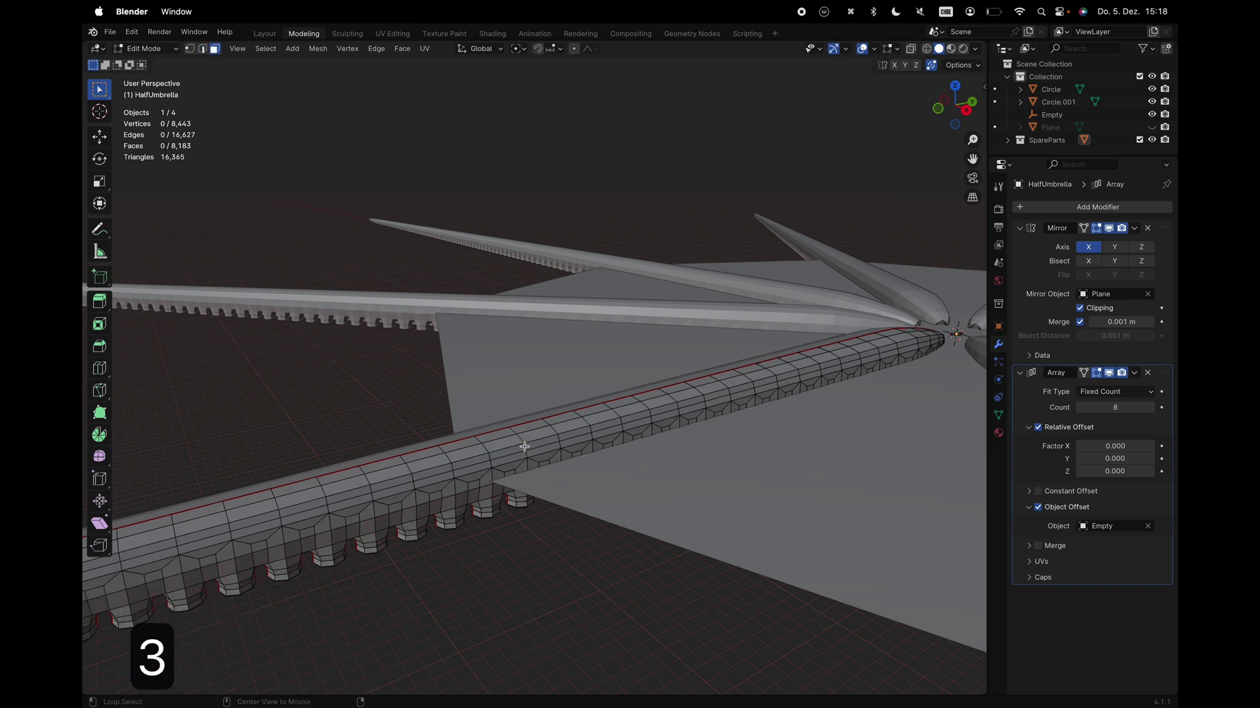
left_click(524, 446, "alt")
middle_click_drag(597, 431, 450, 516)
key("x")
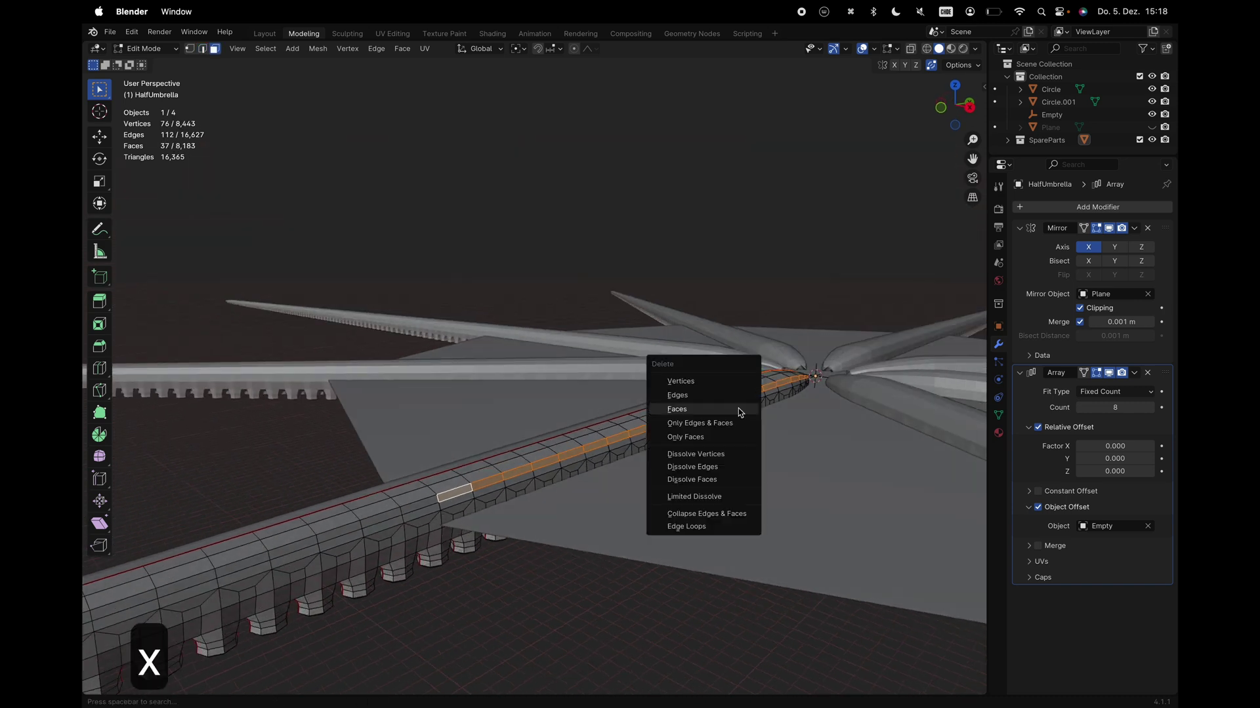
left_click(738, 408)
middle_click_drag(738, 408, 683, 435)
Leave mesh editing and delete the octagon disc between the tentacles
key("Tab")
left_click(745, 557)
middle_click_drag(745, 563, 678, 509)
key("super+z")
key("x")
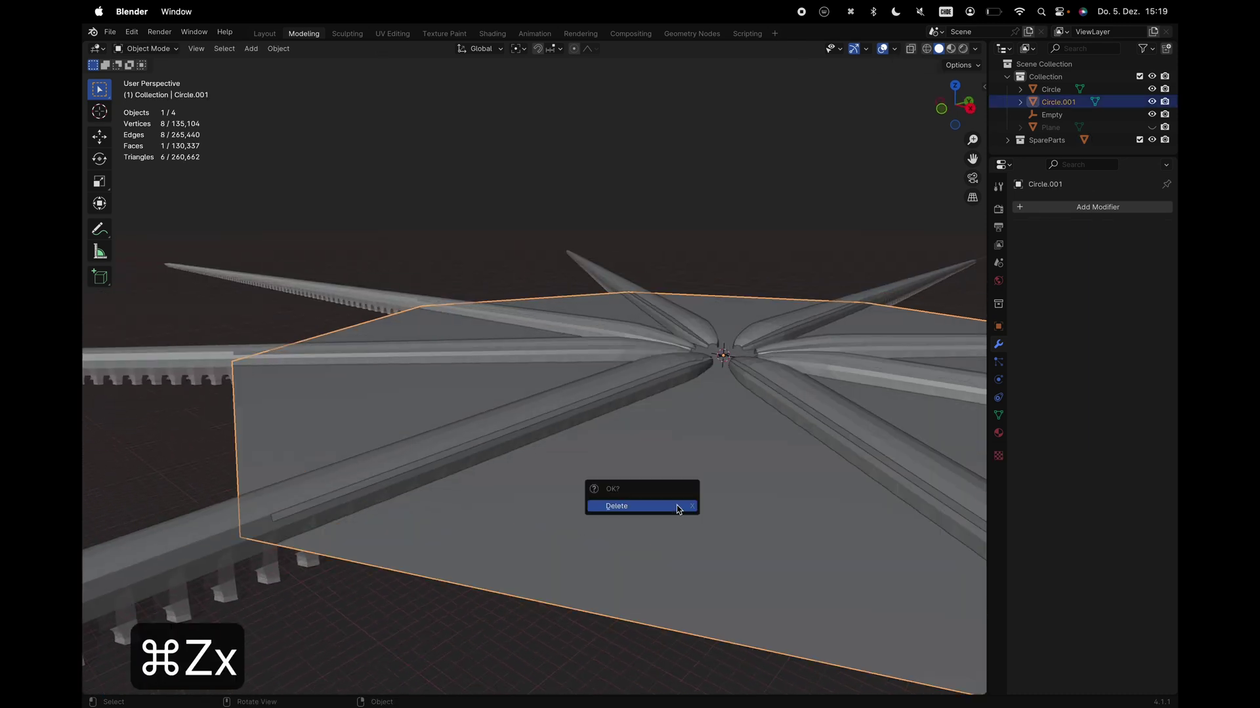
left_click(679, 509)
Open the HalfUmbrella tentacle mesh for editing and turn off the viewport display of its Mirror and Array modifiers
scroll(470, 494, "down", 5)
scroll(469, 493, "down", 5)
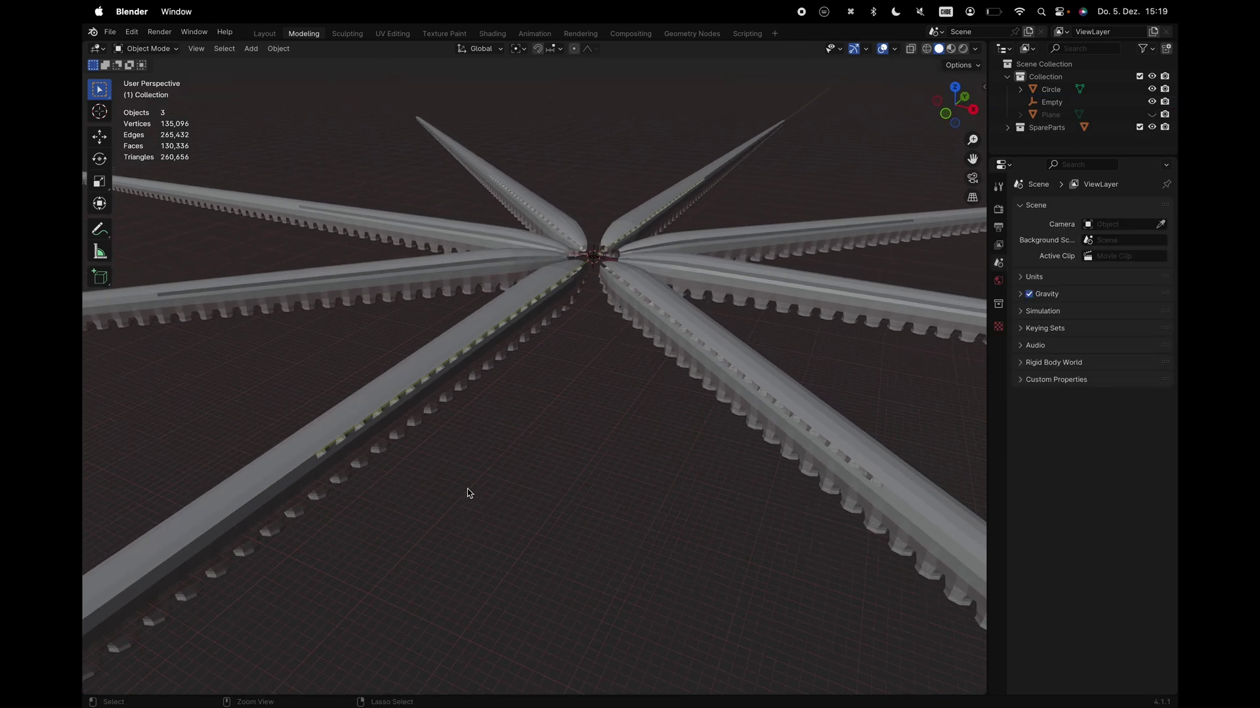
scroll(469, 494, "down", 5)
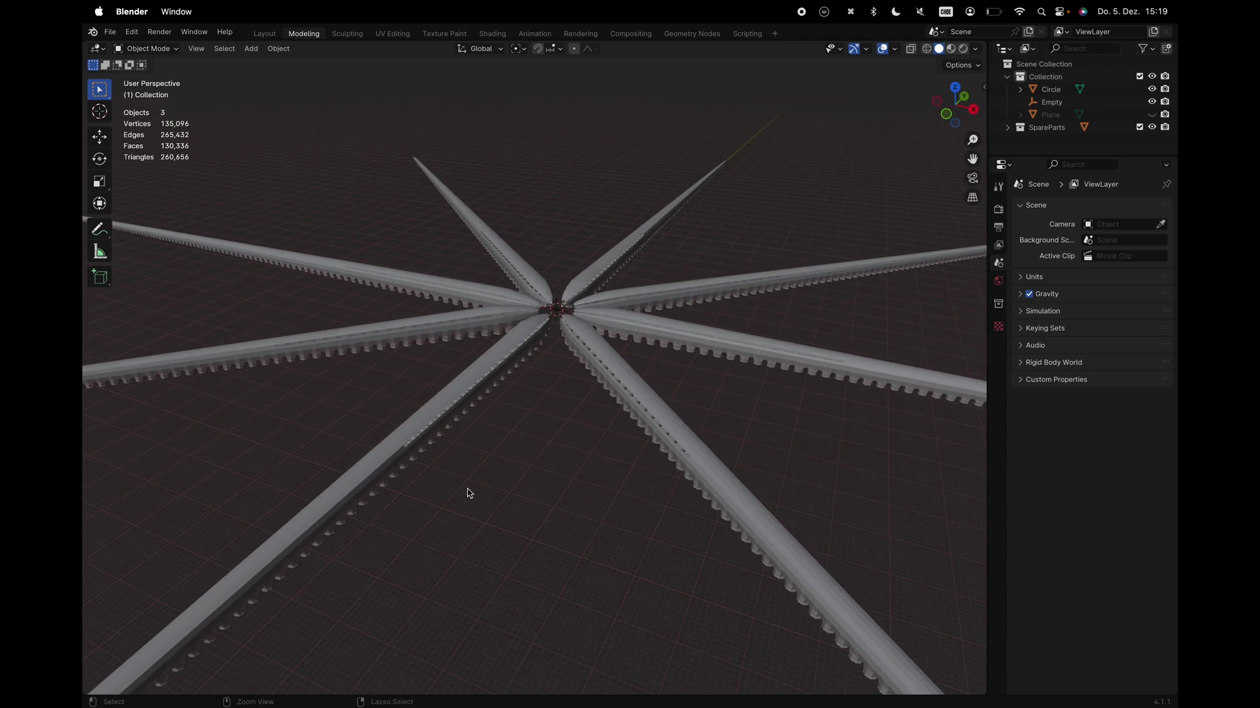
key("shift+c")
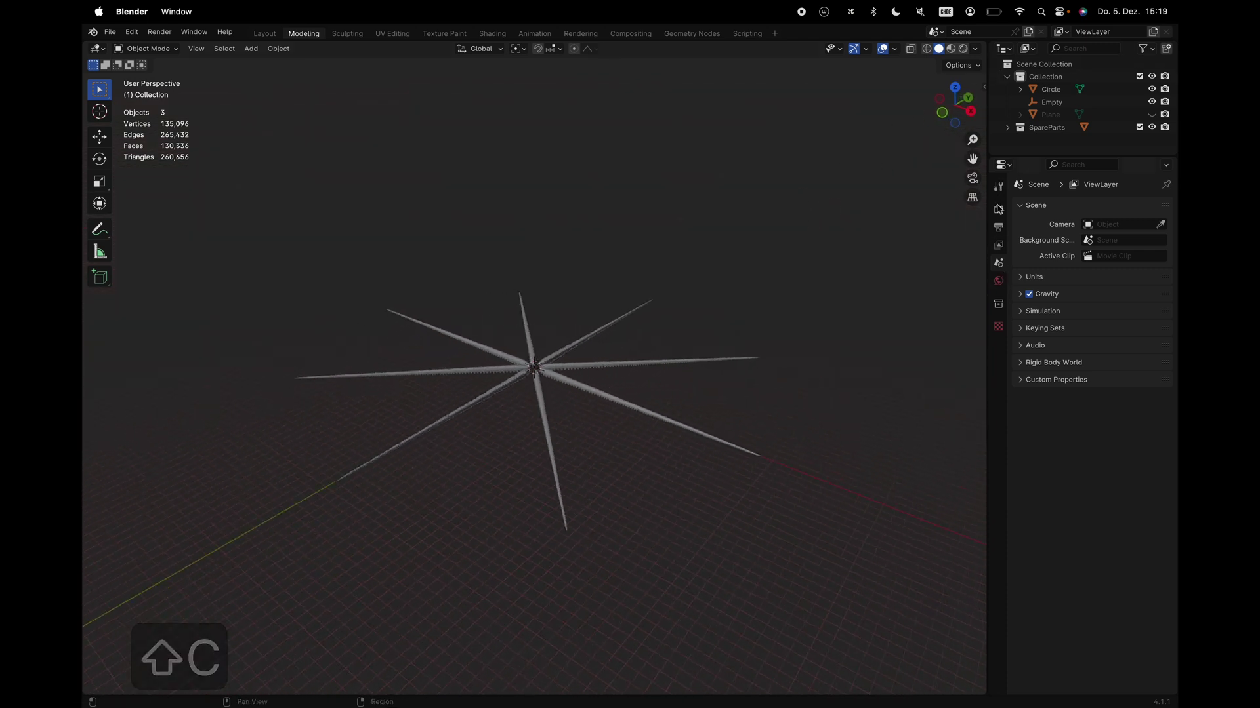
left_click(589, 394)
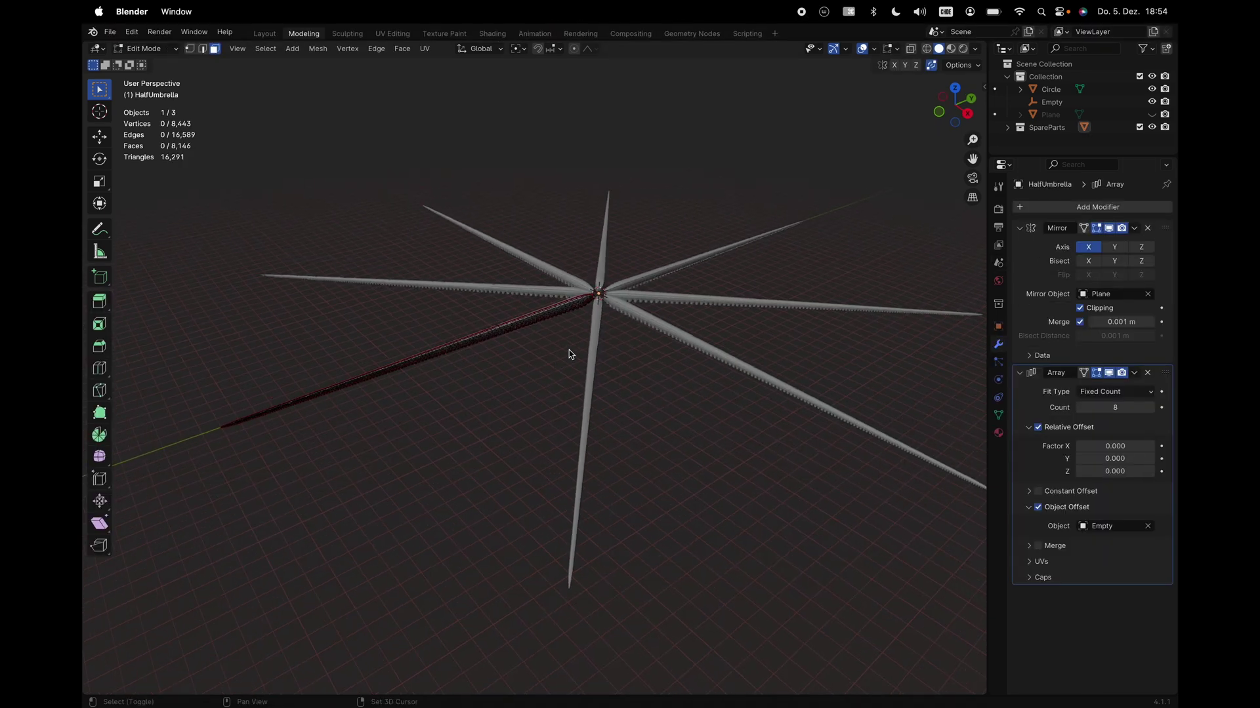
key("Tab")
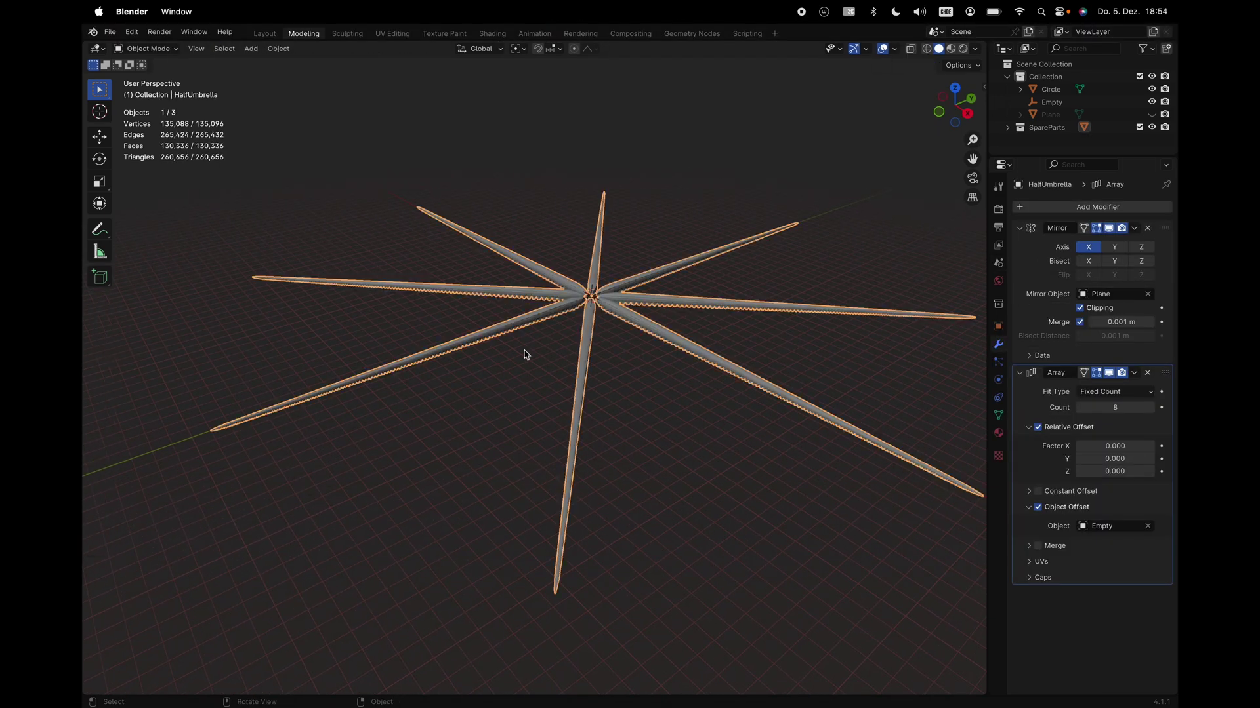
key("Tab")
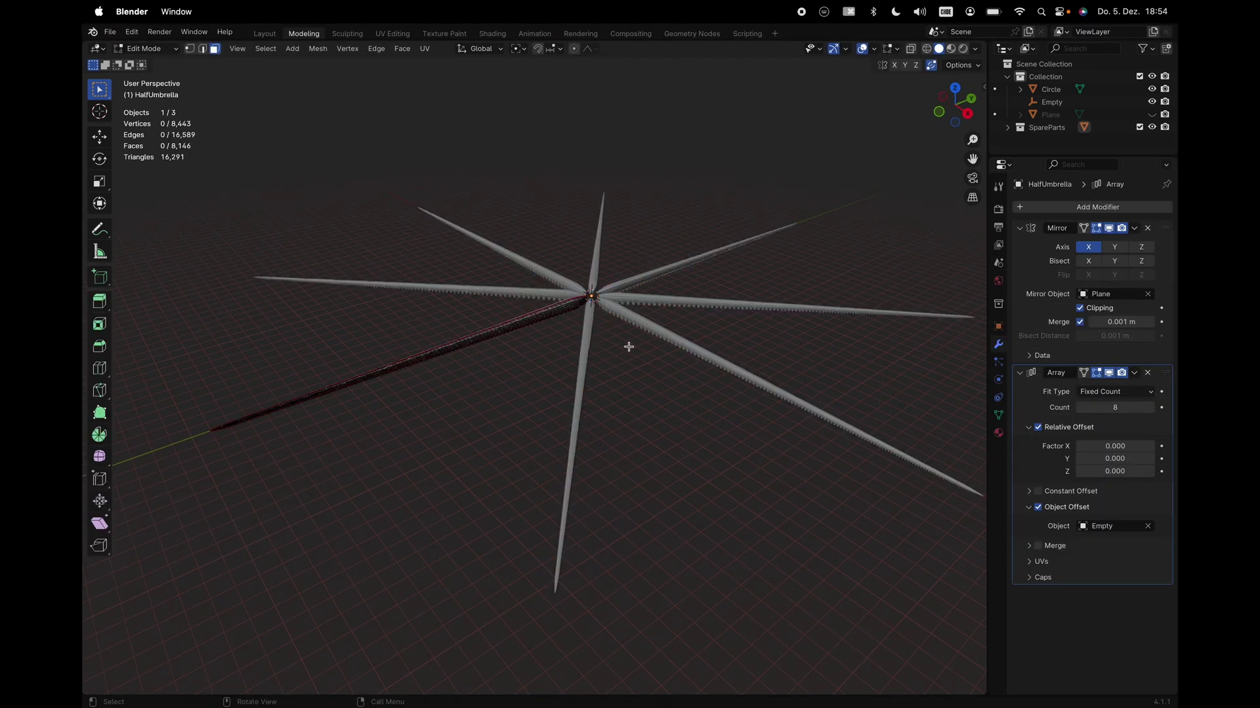
left_click(1108, 373)
scroll(616, 298, "left", 3, "shift")
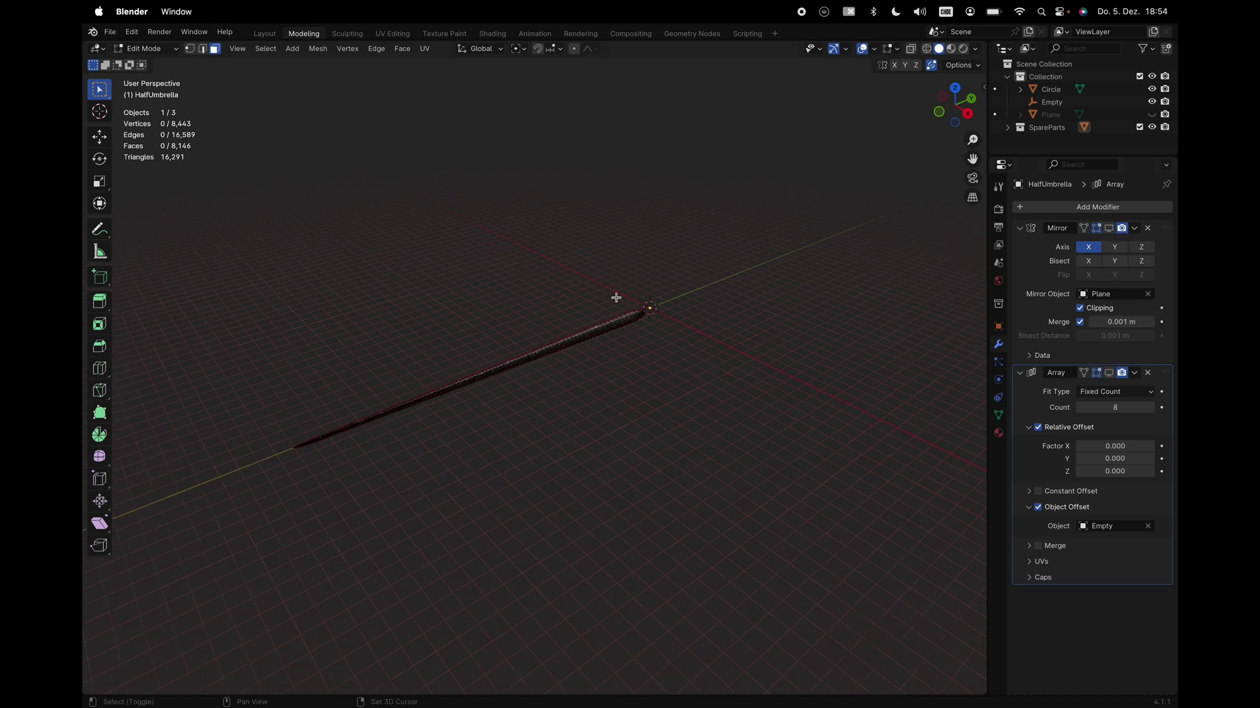
Rip the tentacle along a cross-section edge loop from the sucker up to the top ridge, leaving the split edges in place
key("Escape")
scroll(509, 391, "up", 8)
scroll(700, 442, "right", 5, "shift")
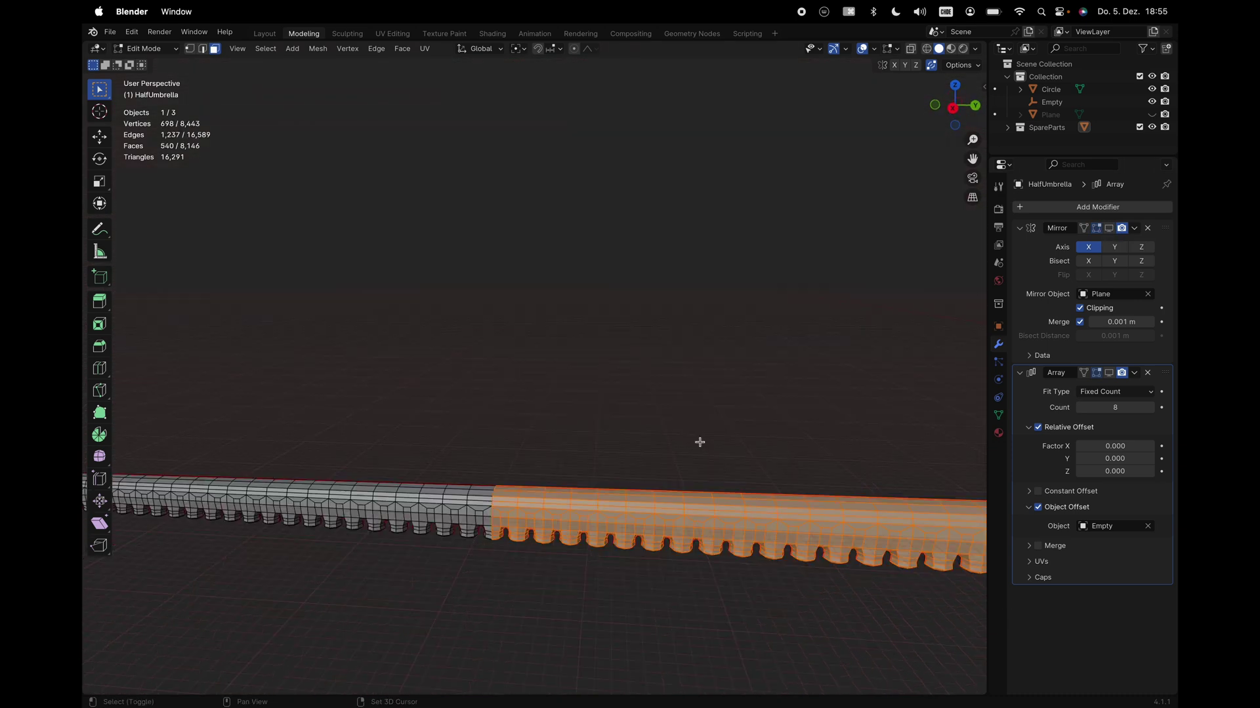
key("2")
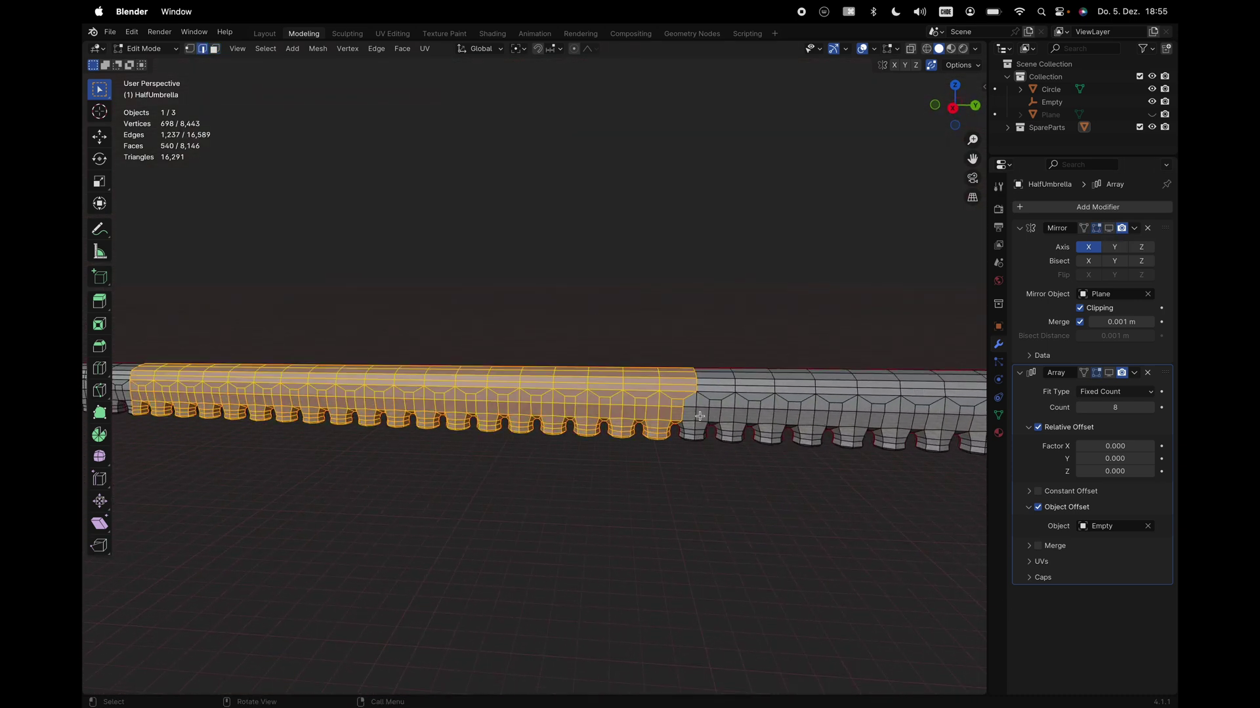
key("a")
key("alt+a")
scroll(695, 413, "right", 3, "shift")
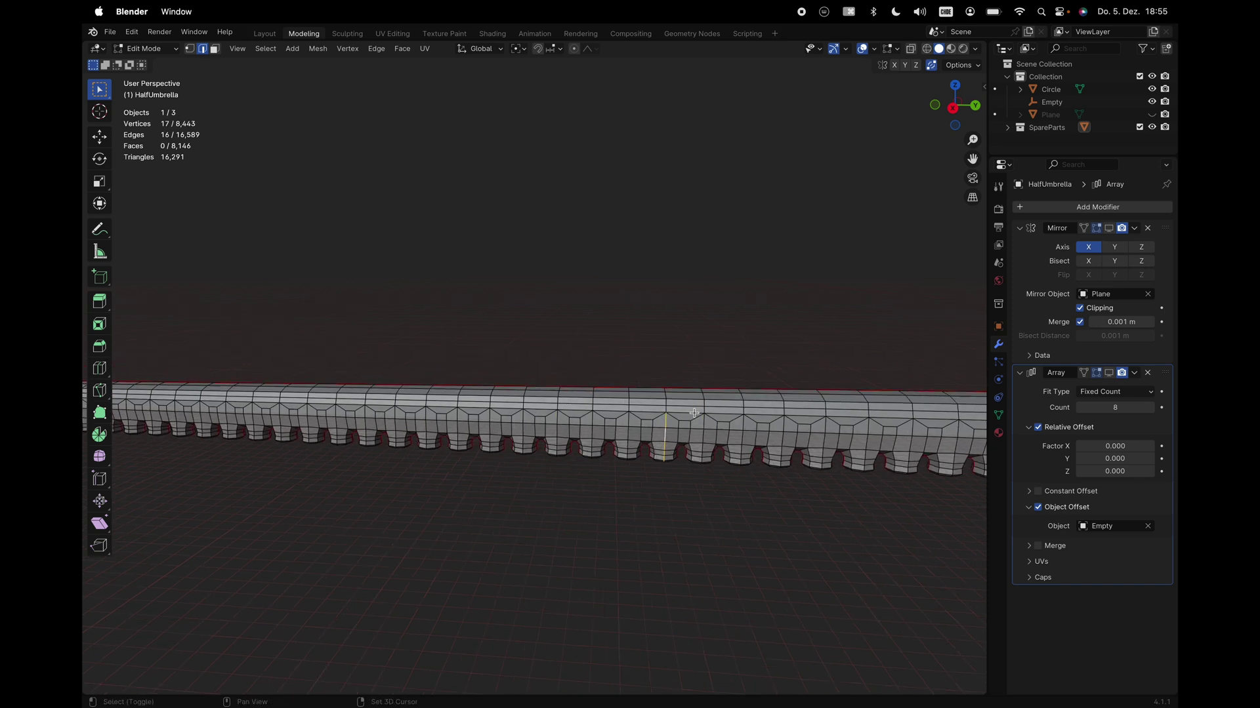
scroll(665, 369, "up", 5)
left_click(664, 366, "ctrl")
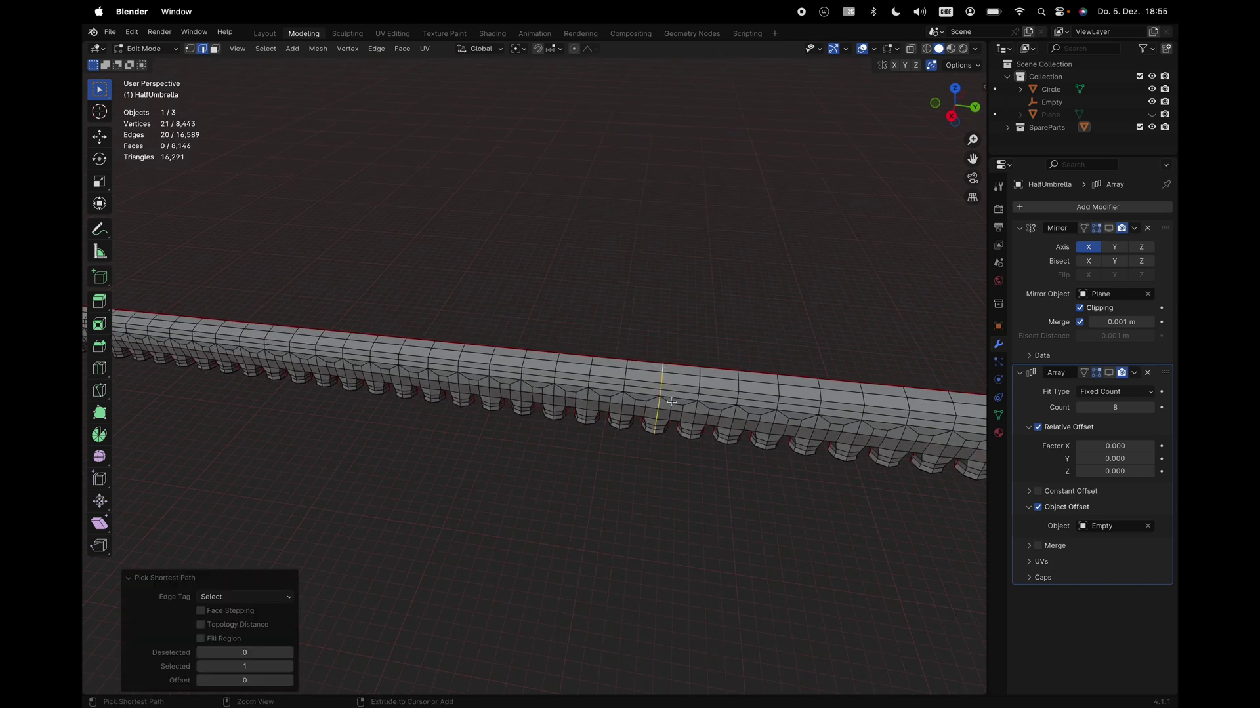
middle_click_drag(672, 402, 686, 421)
scroll(687, 421, "up", 5)
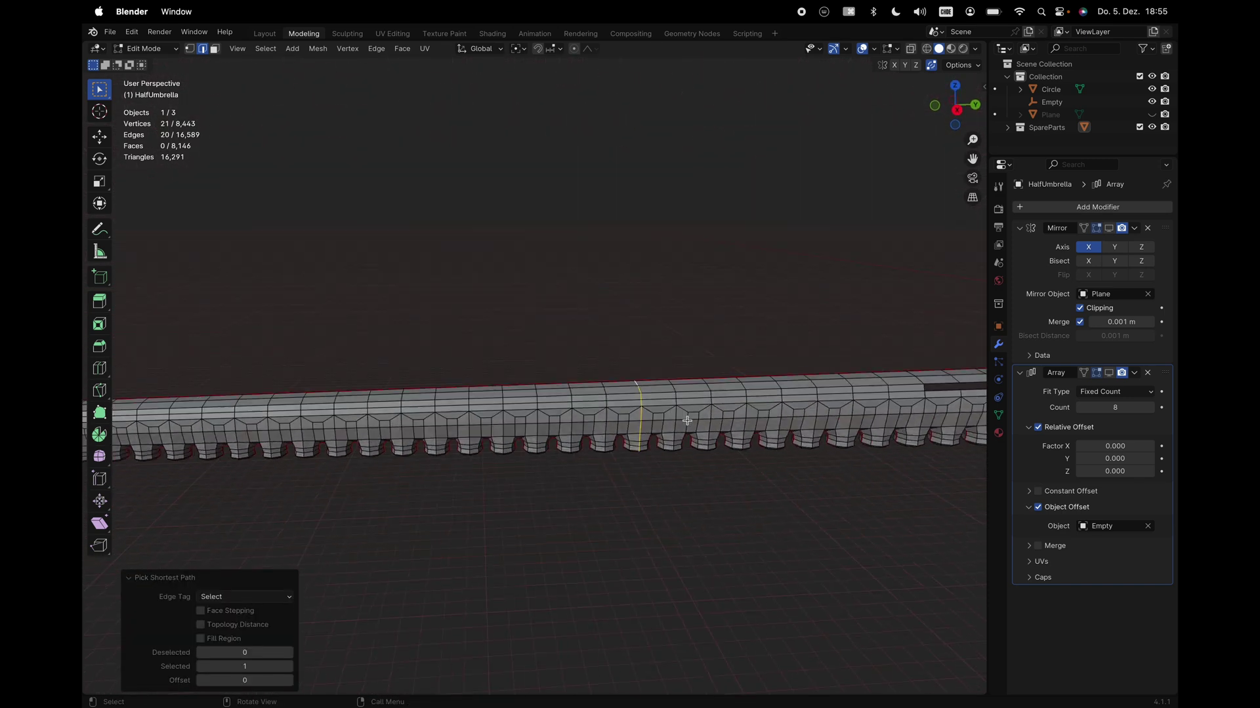
key("v")
right_click(686, 421)
Select the linked middle section between the tentacle's root piece and outer piece and delete its faces
middle_click_drag(602, 433, 587, 484)
key("l")
key("x")
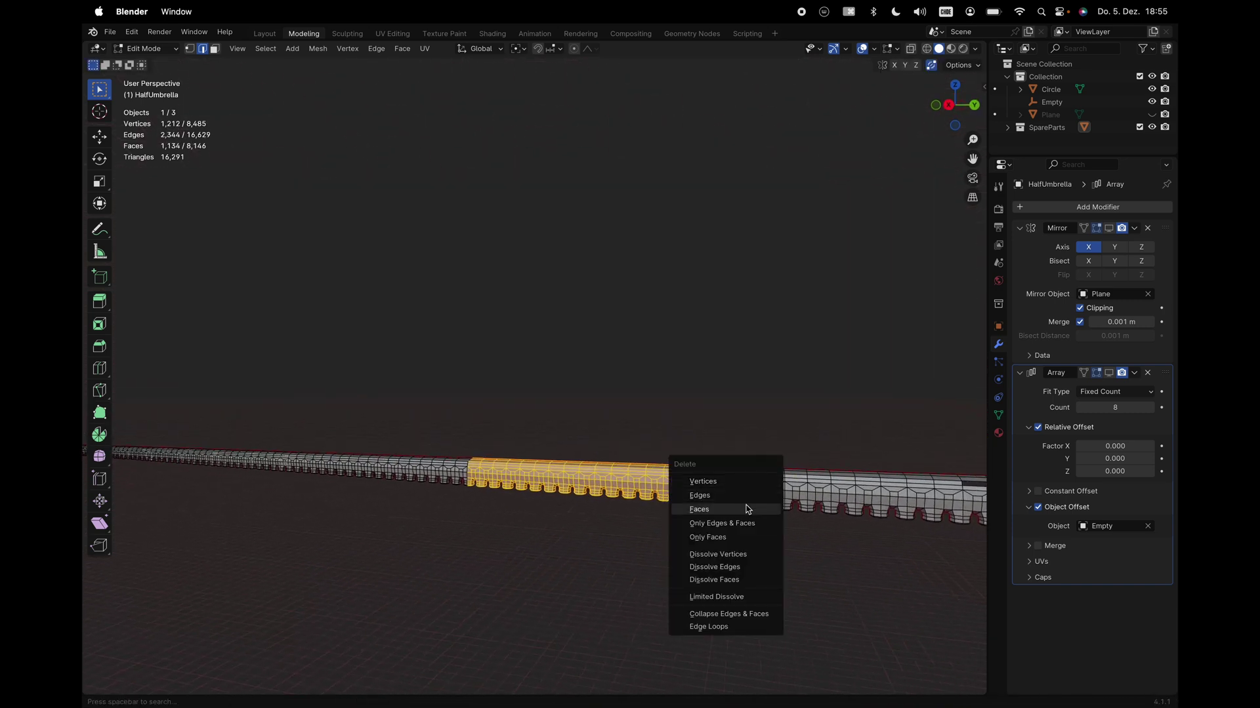
left_click(745, 509)
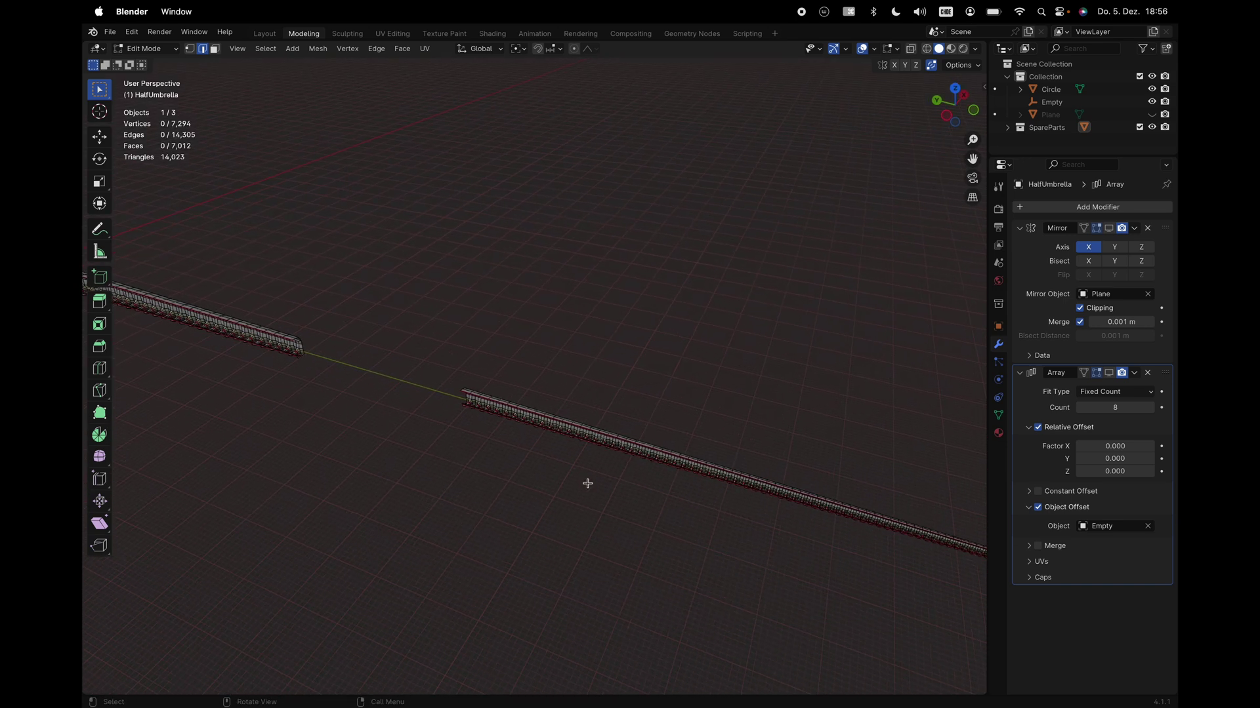
Select the open mirror-side edges along the outer tentacle piece and snap the 3D cursor to the selection
scroll(587, 484, "up", 10)
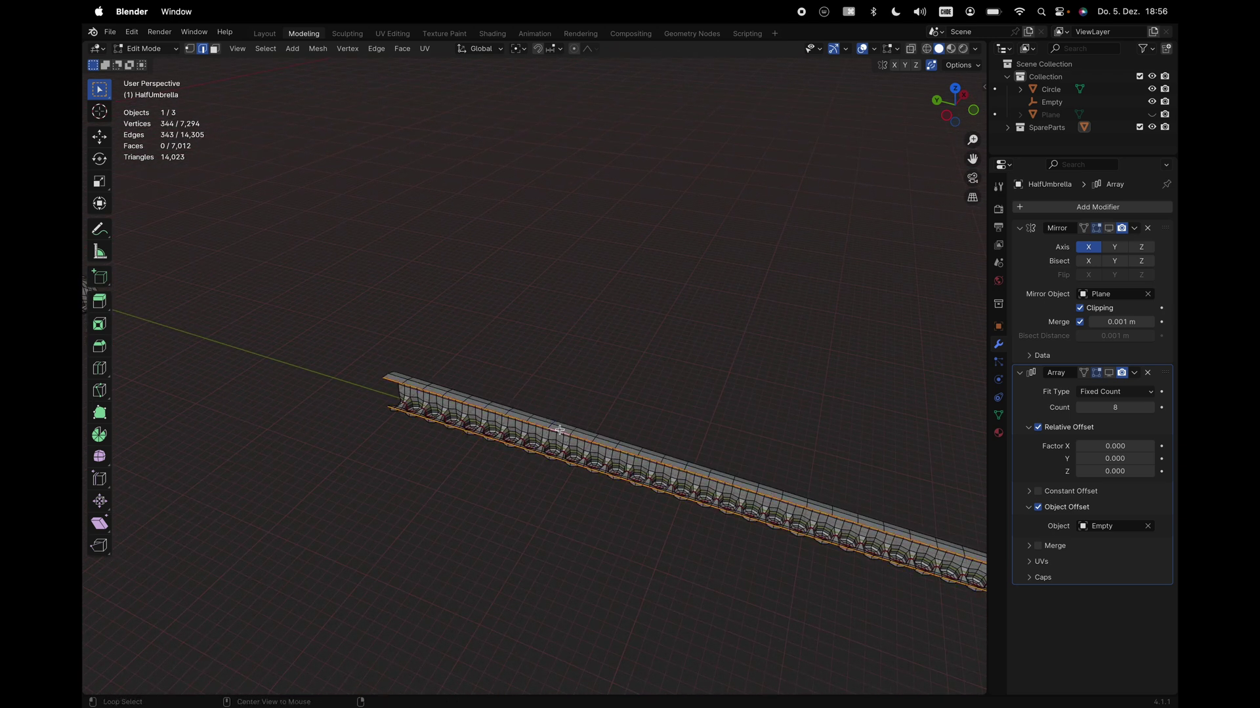
middle_click_drag(560, 429, 560, 438)
key("b")
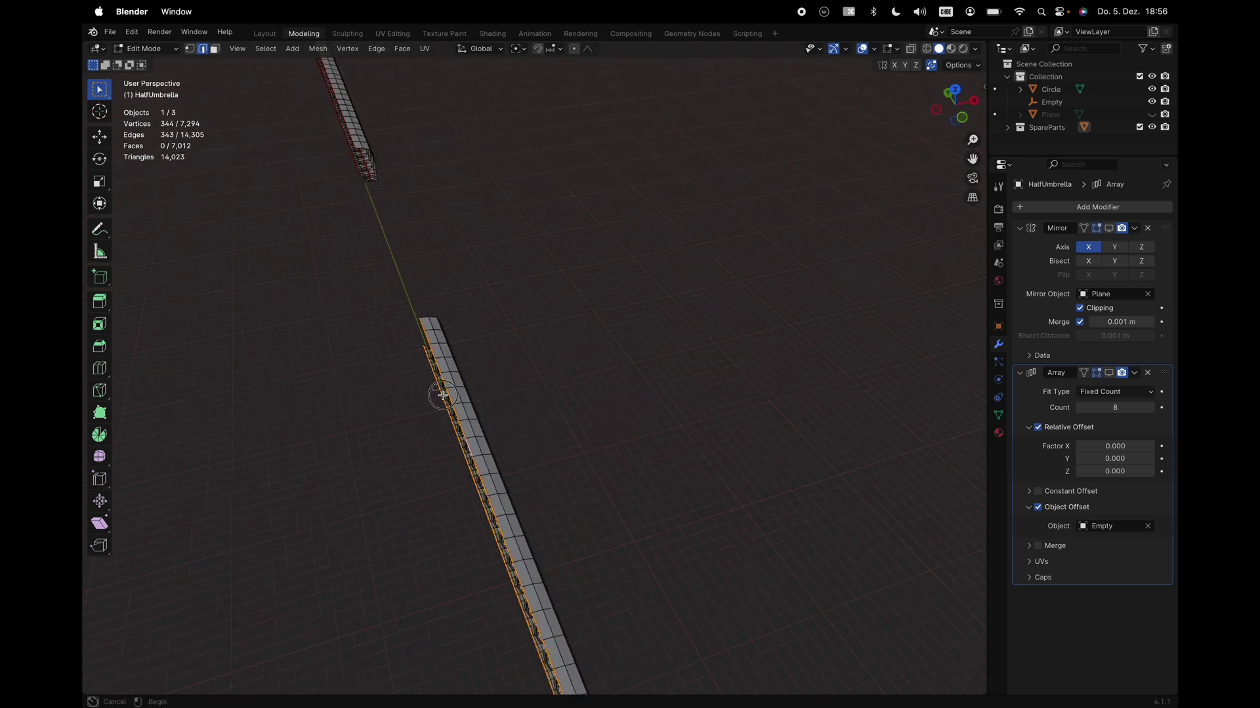
left_click_drag(443, 395, 461, 418)
middle_click_drag(461, 418, 461, 418)
key("shift+s")
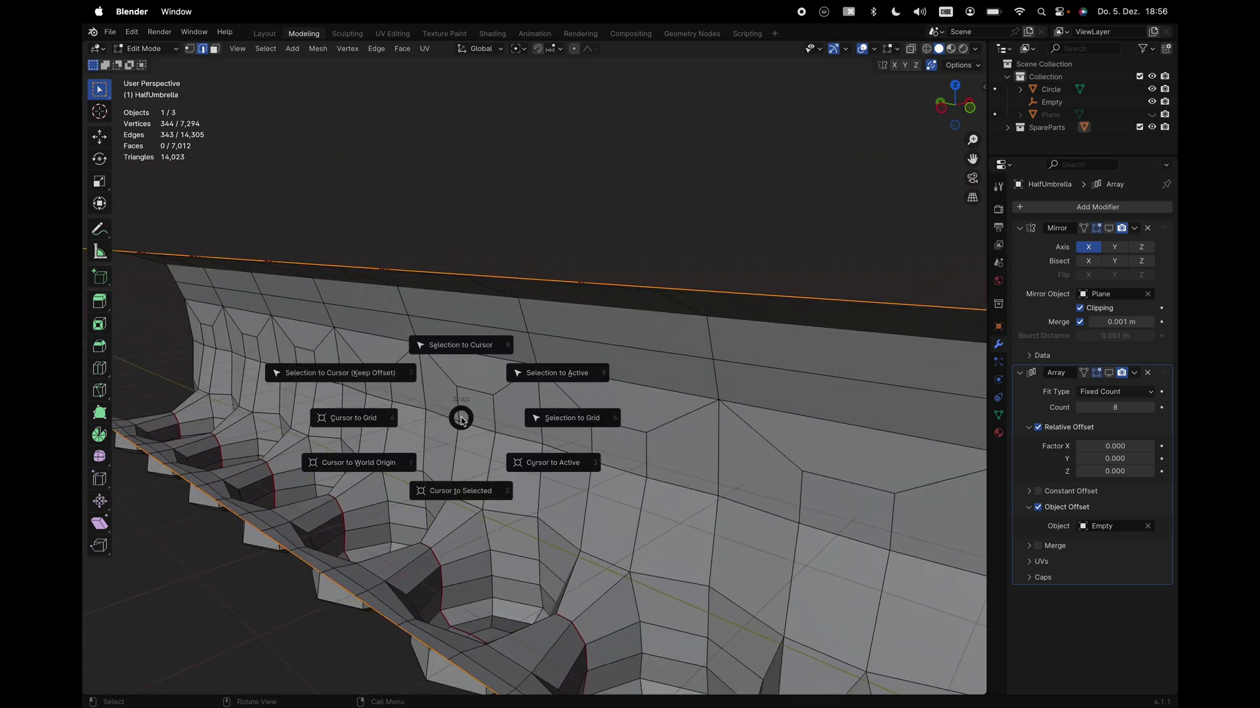
left_click(453, 482)
Set the transform pivot point to the 3D Cursor and align the view to the right orthographic side
scroll(452, 478, "down", 10)
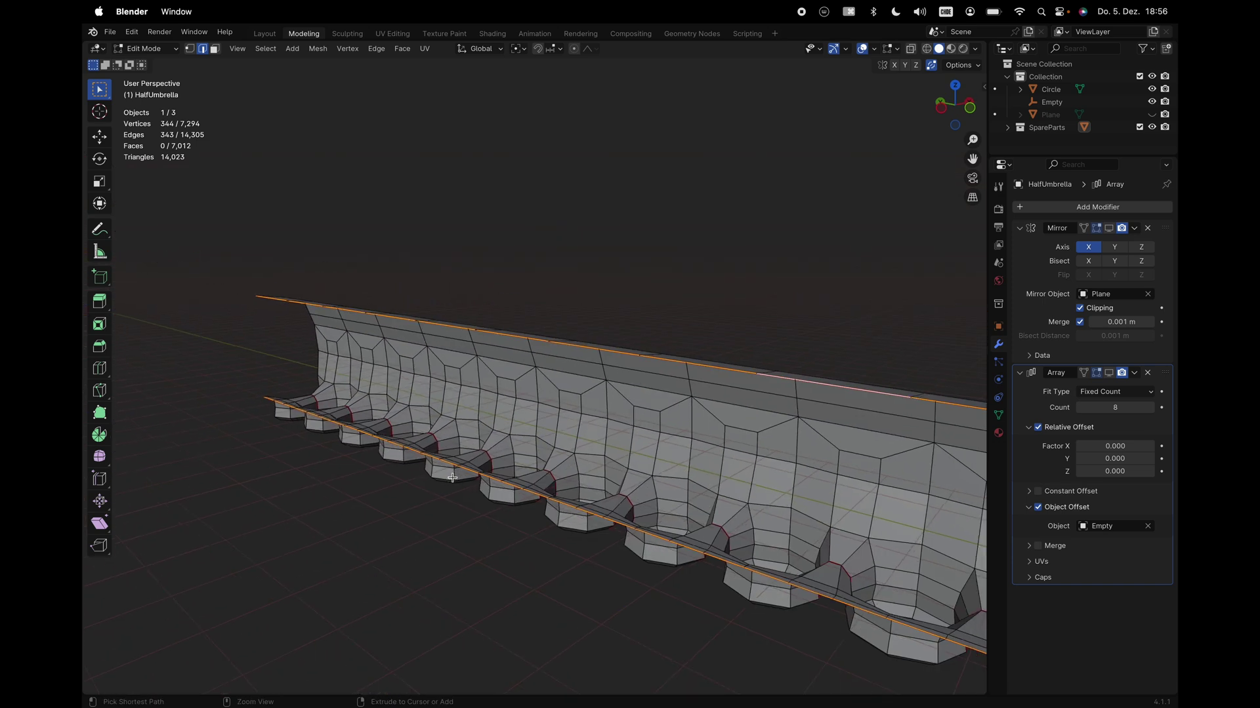
scroll(452, 478, "left", 10)
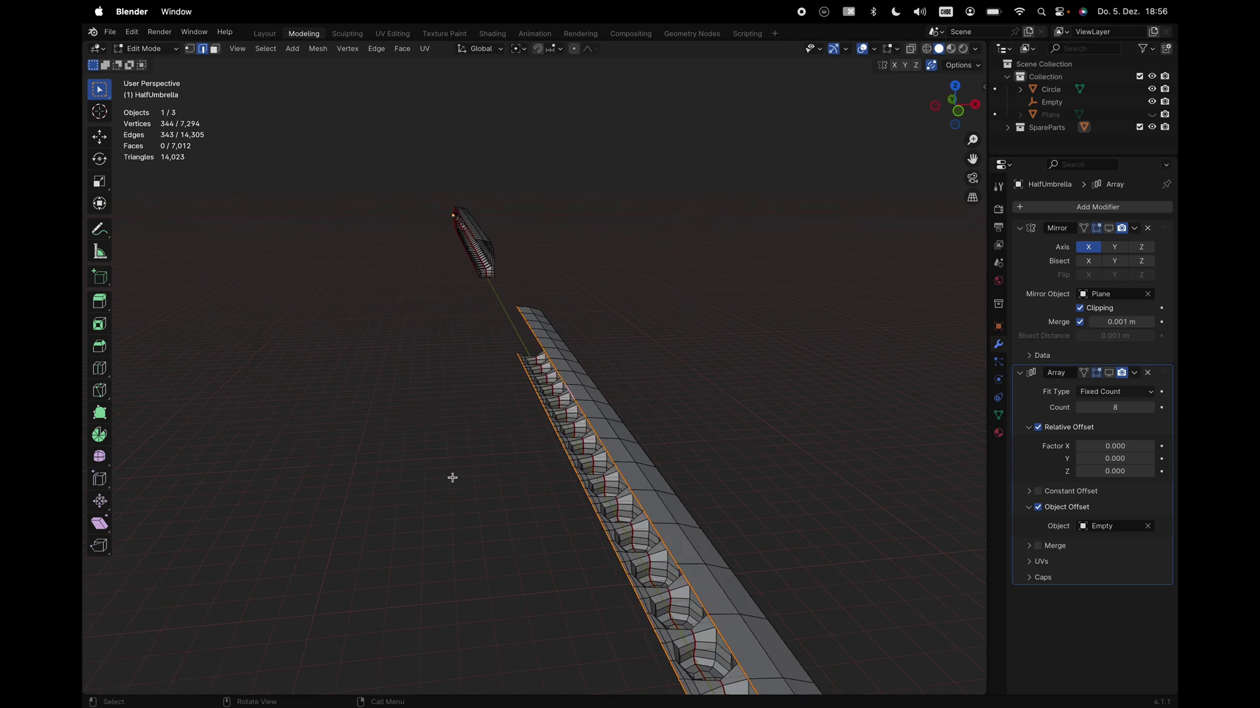
scroll(452, 477, "down", 5)
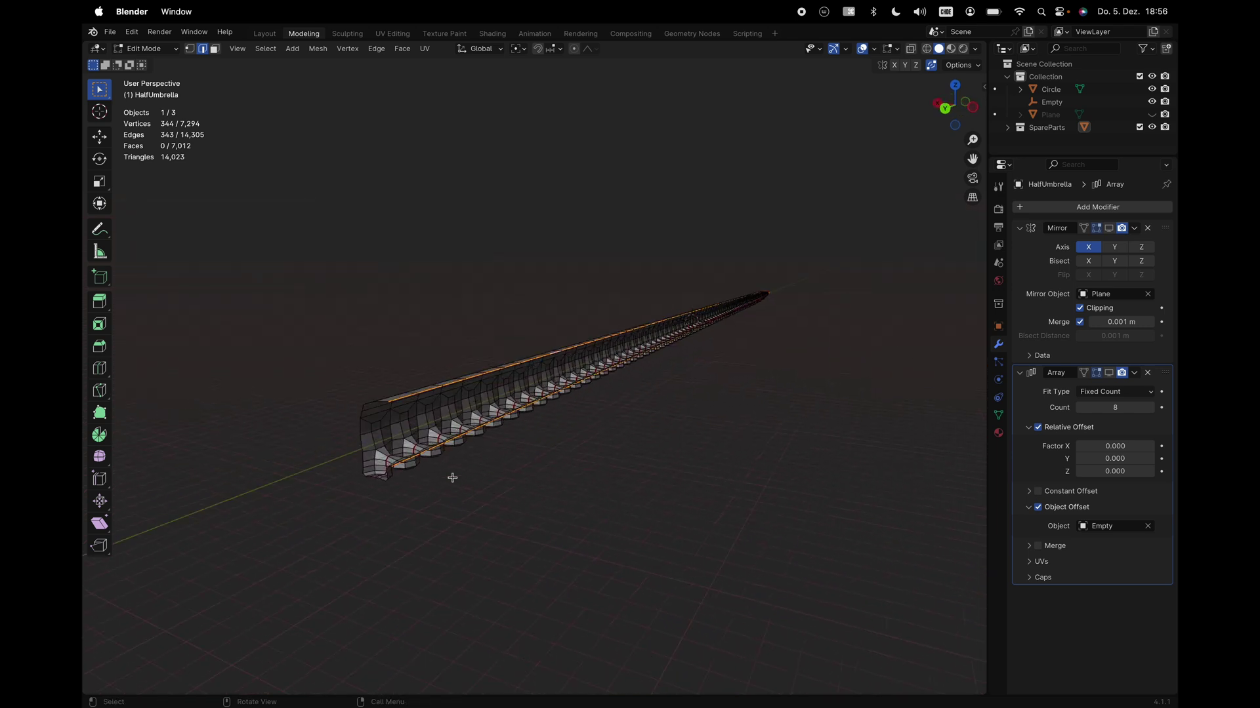
key("period")
left_click(528, 481)
scroll(625, 398, "right", 10)
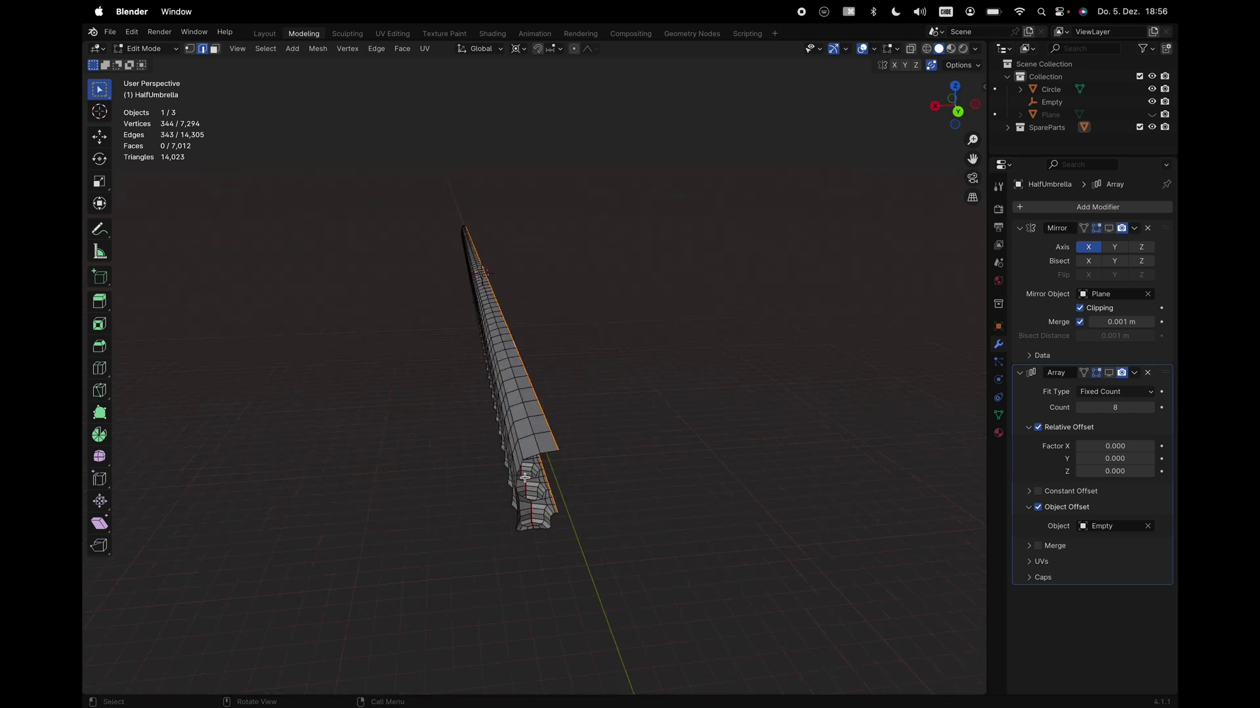
left_click(941, 111)
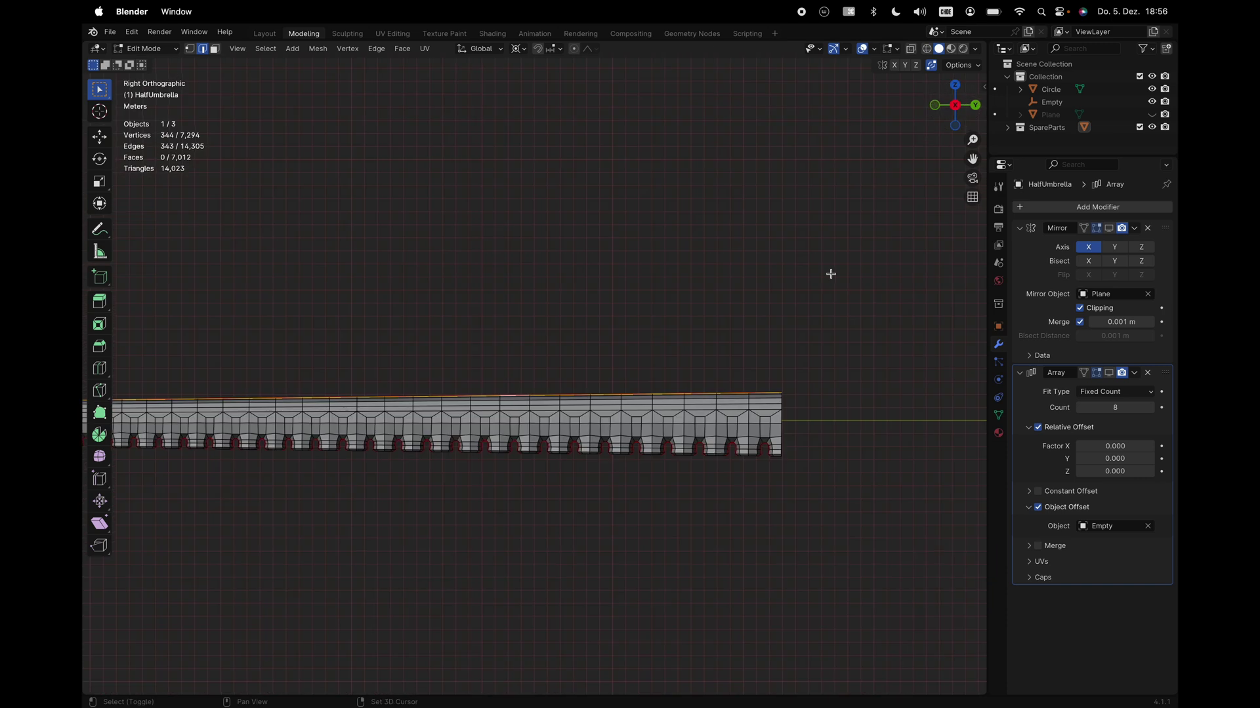
Select the linked outer tentacle piece and move it 50.761 m along Y toward the root piece
key("l")
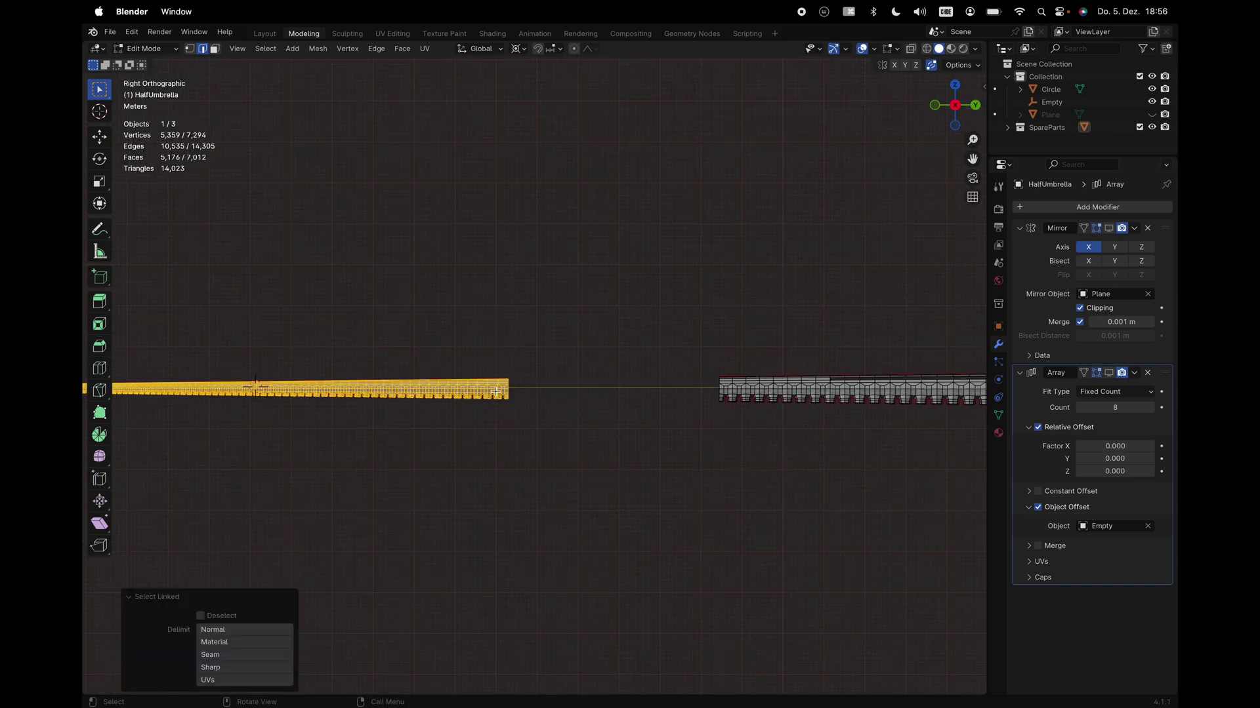
key("g")
key("y")
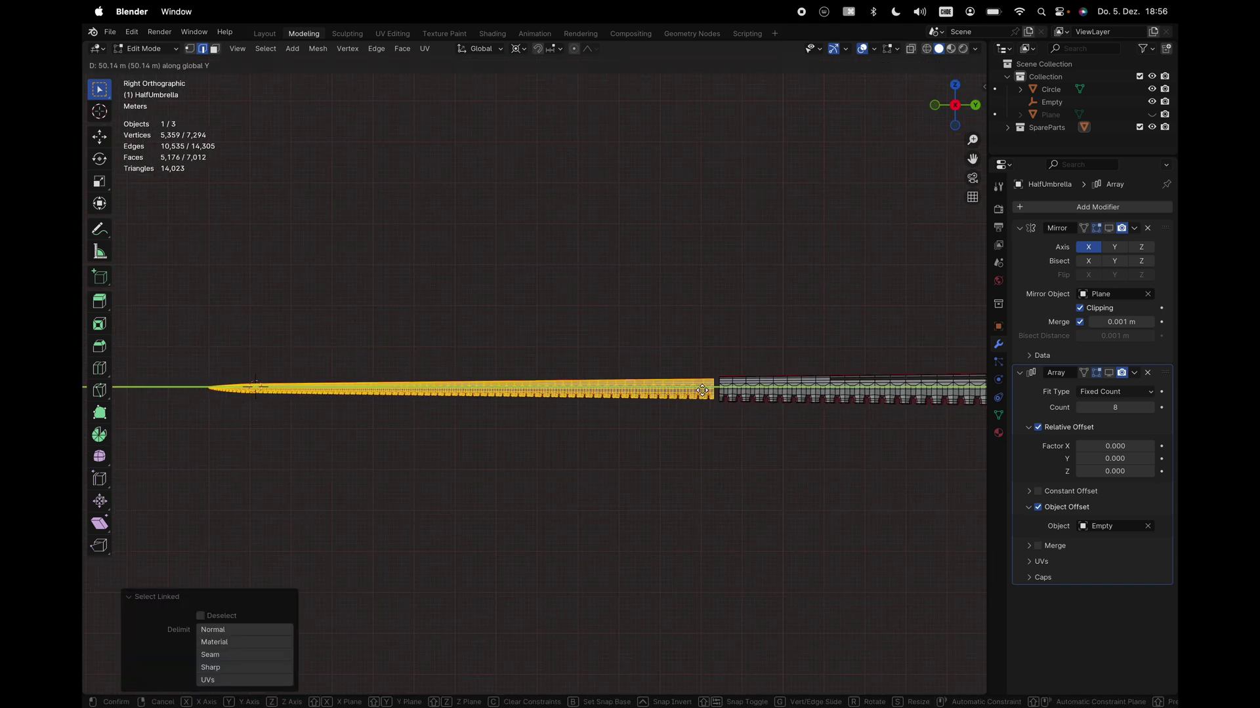
left_click(705, 390)
scroll(749, 374, "up", 7)
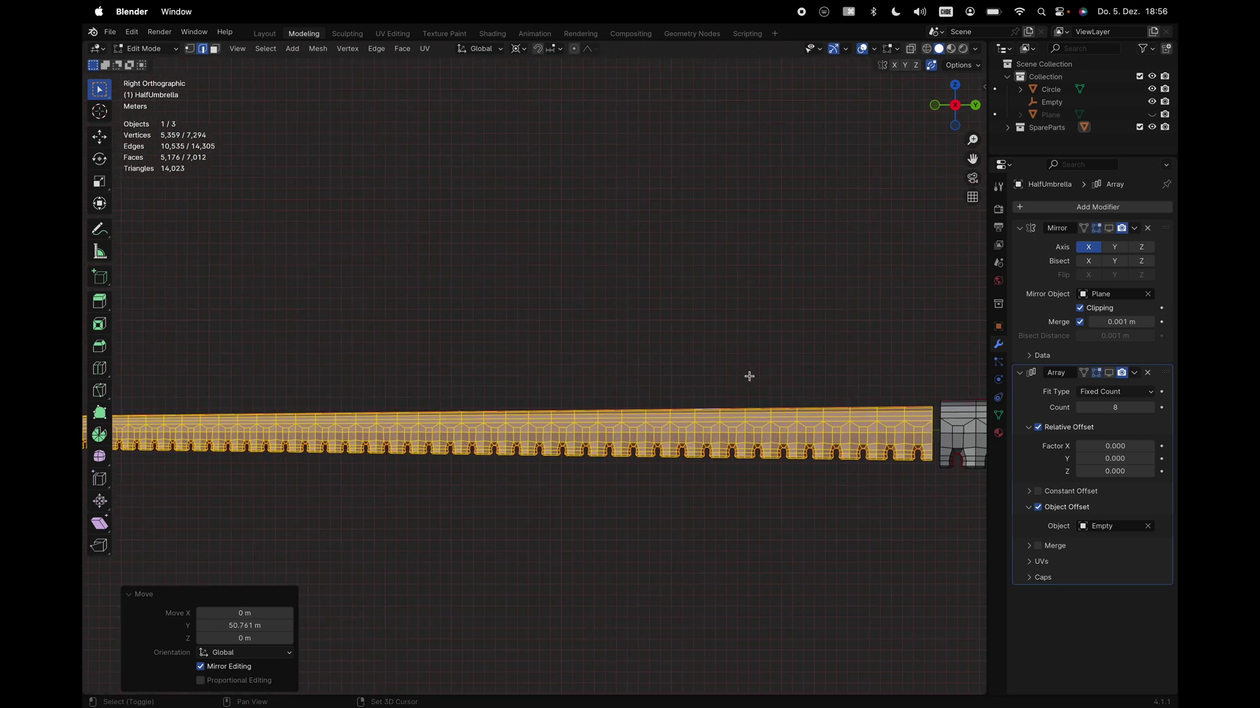
Enlarge the outer tentacle piece uniformly about the 3D Cursor in several passes, shifting it along Y between them to compare with the root piece's cross-section
scroll(749, 374, "up", 4)
key("s")
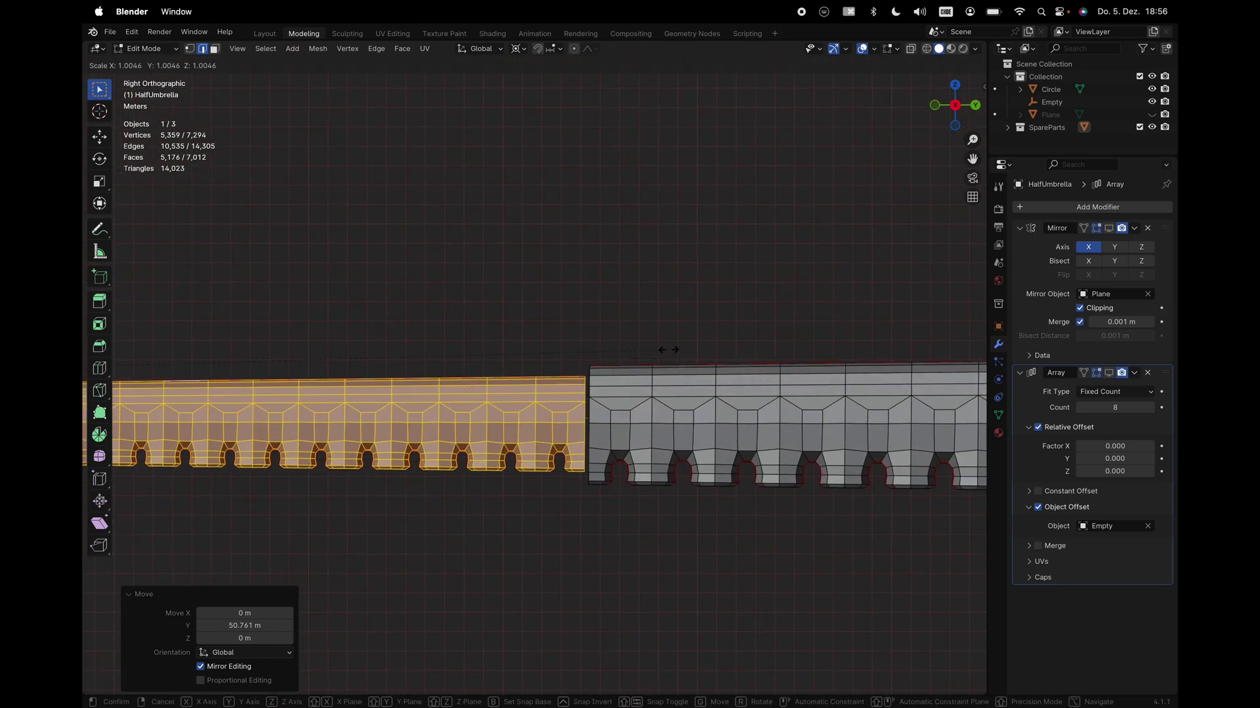
key("g")
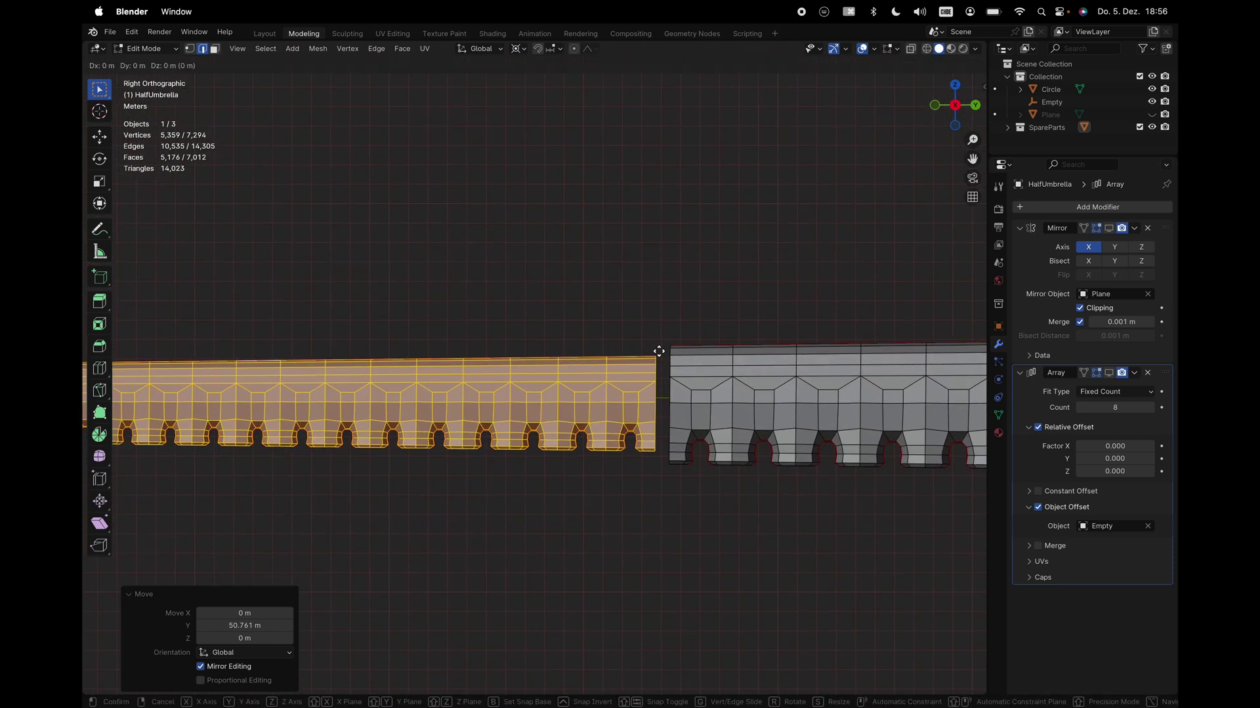
key("y")
left_click(440, 348)
key("s")
left_click(805, 239)
key("g")
key("y")
left_click(250, 320)
key("s")
left_click(503, 269)
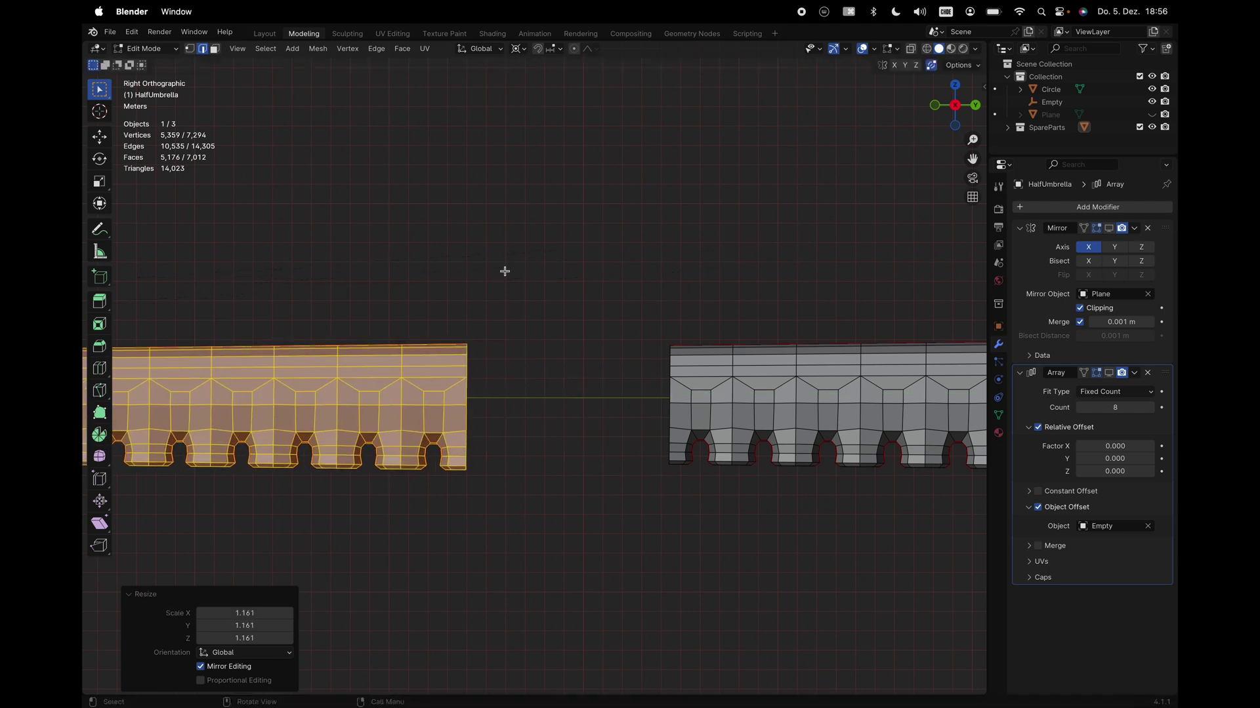
Fine-tune the outer piece's size with a 0.988 scale and move it flush against the root piece's cut end
key("g")
key("y")
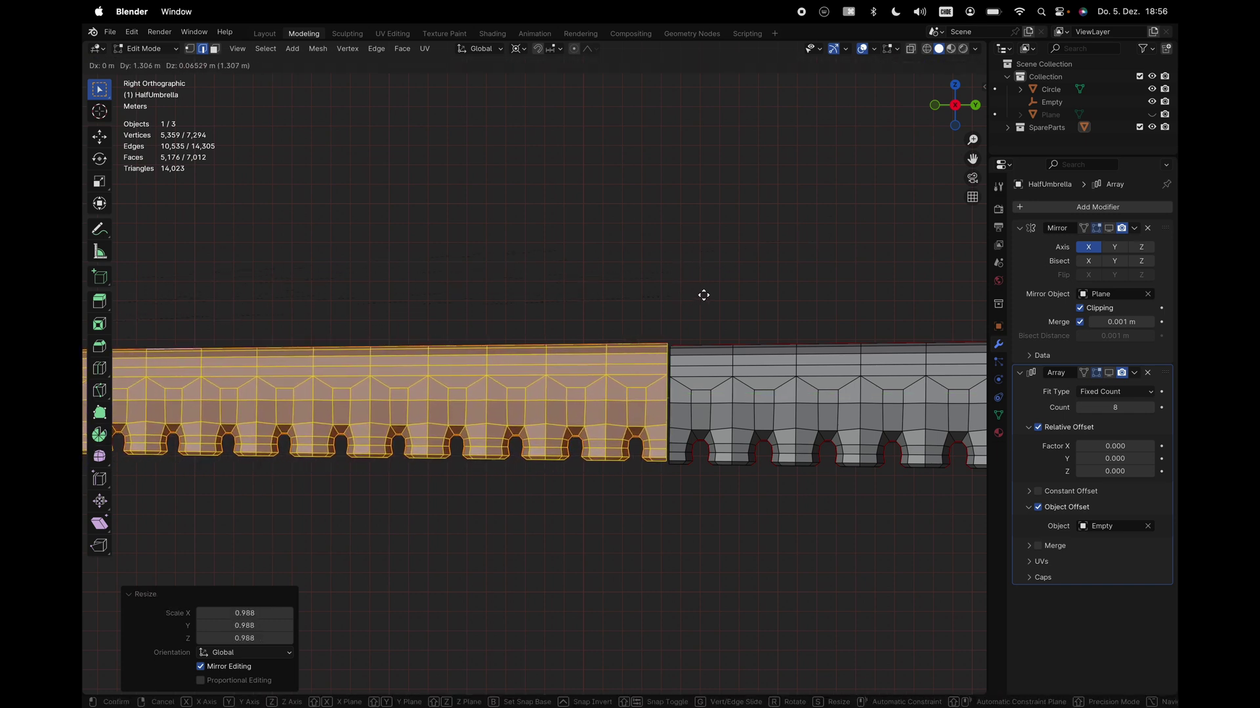
left_click(706, 299)
scroll(706, 299, "up", 4)
key("g")
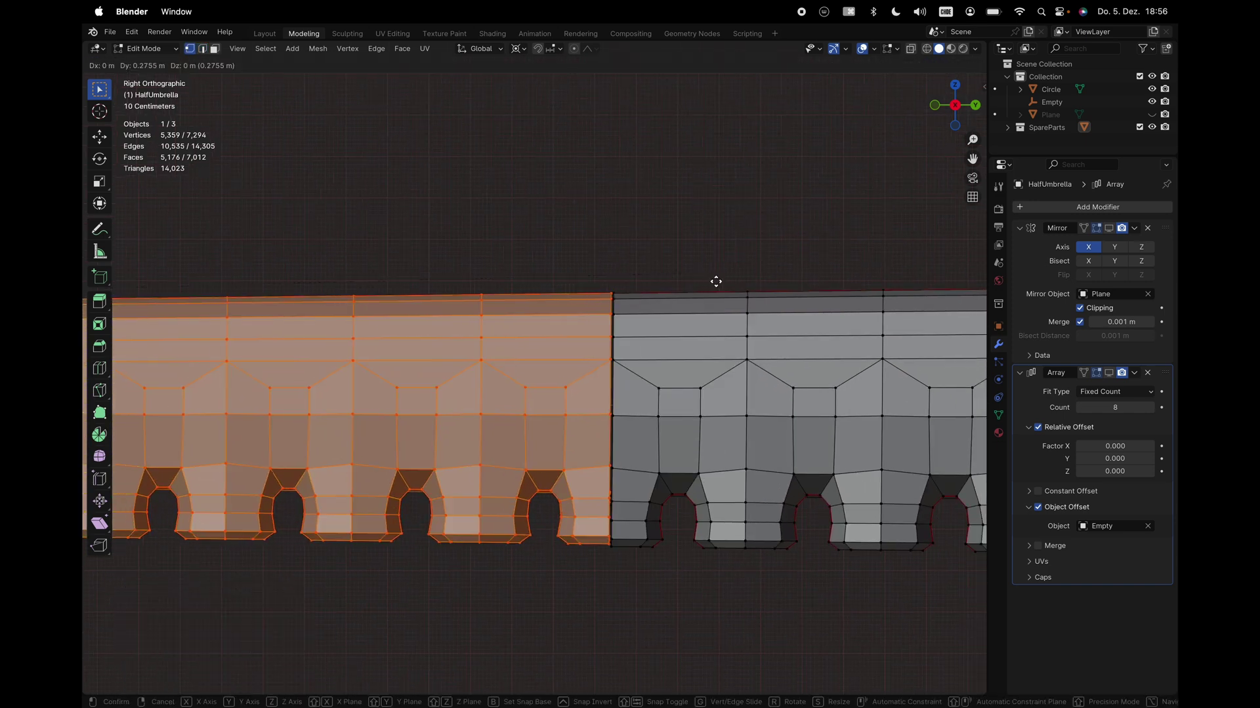
left_click(718, 282)
Select all vertices around the joint between the two tentacle pieces with X-ray on and merge them by distance
key("alt+a")
scroll(562, 307, "down", 3)
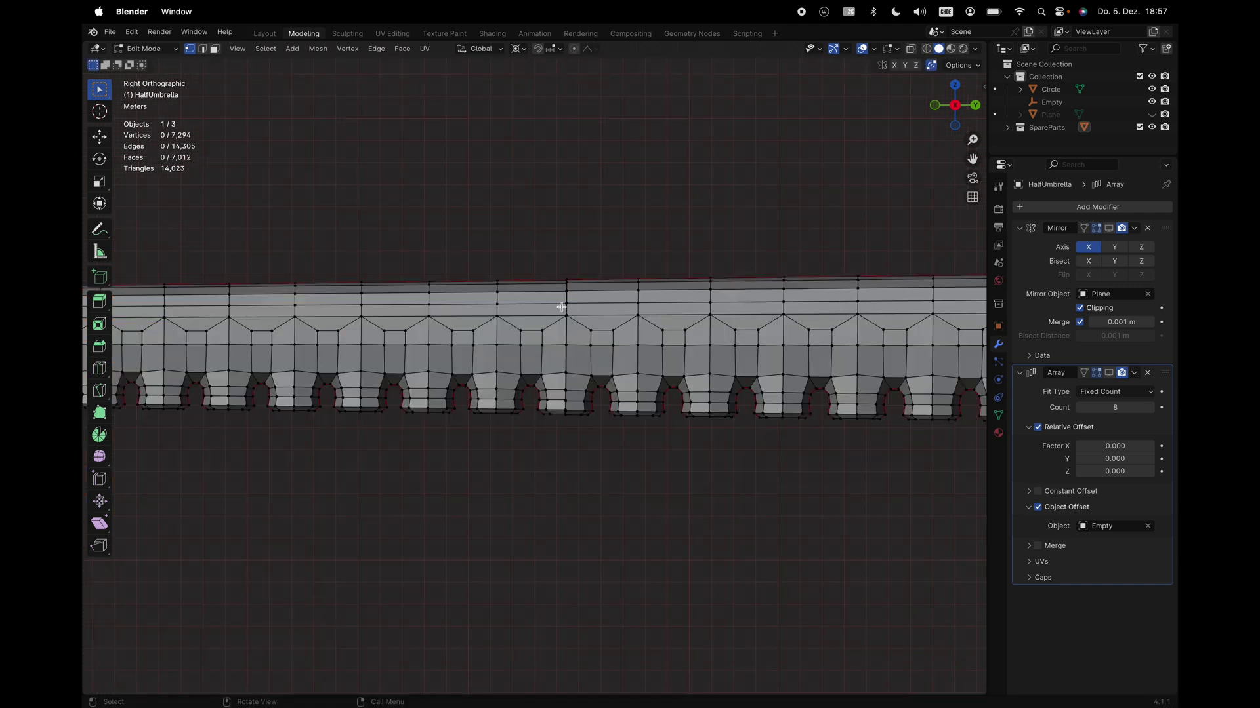
key("alt+z")
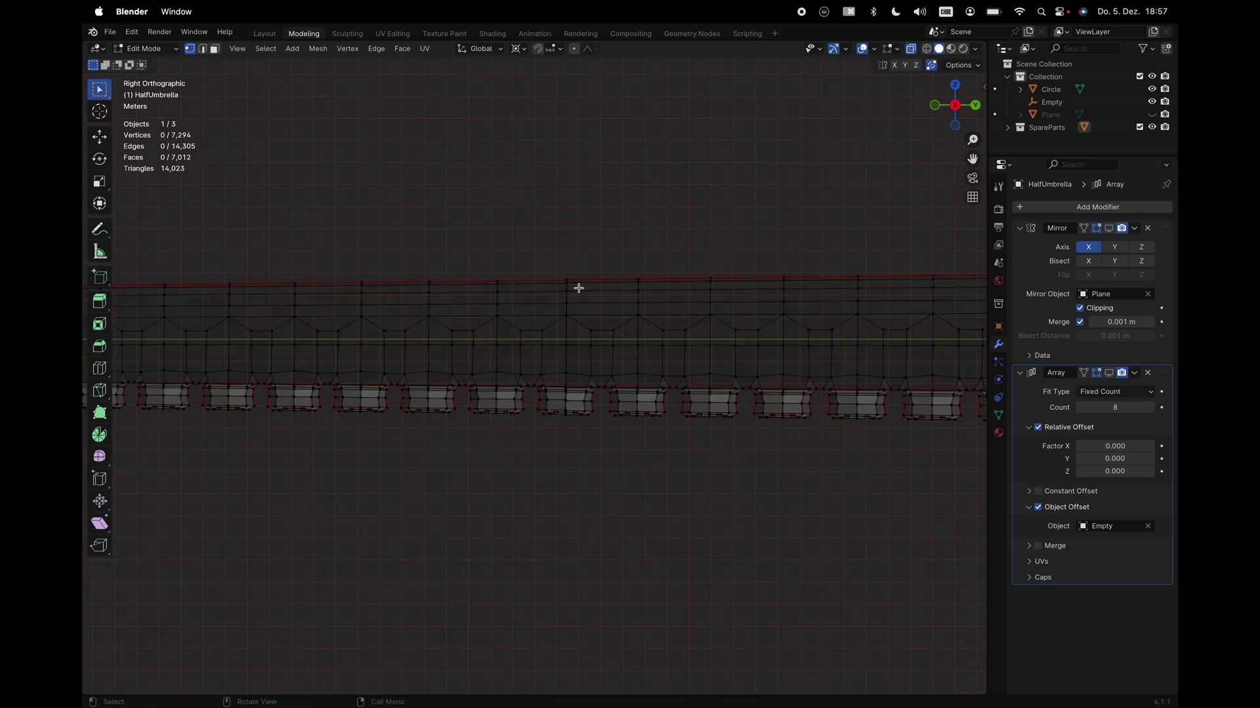
left_click_drag(516, 230, 601, 463)
key("F3")
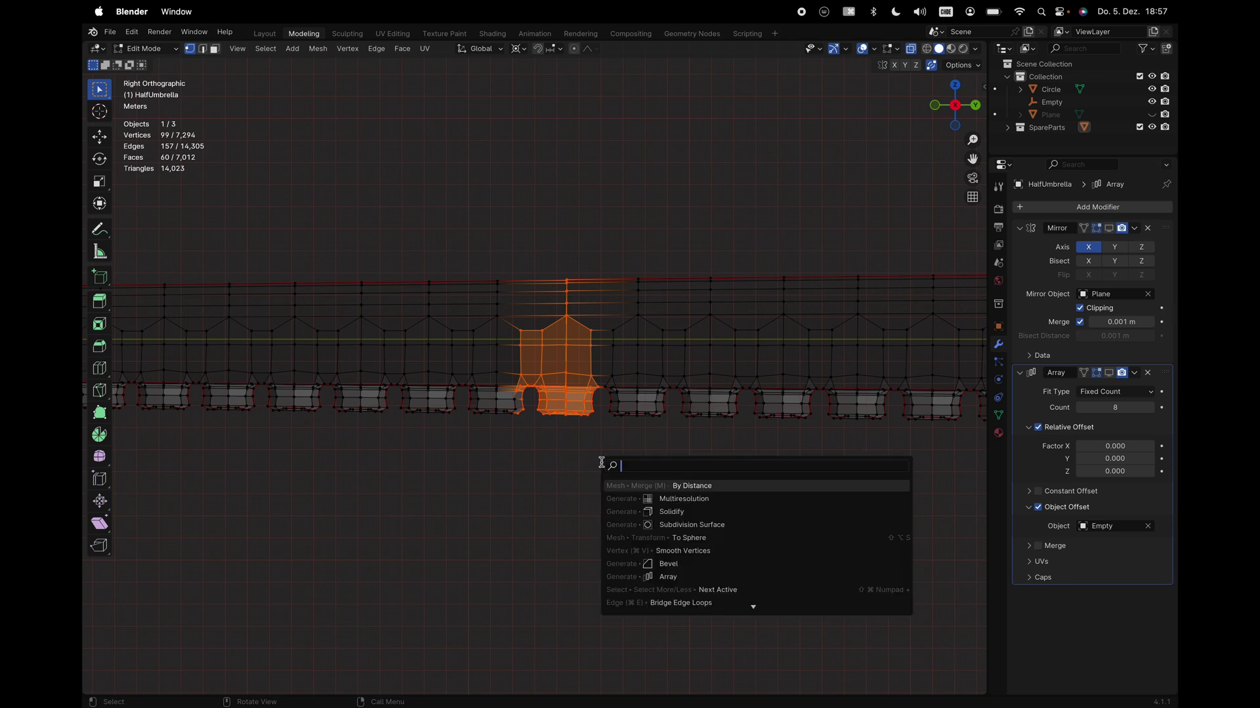
key("Return")
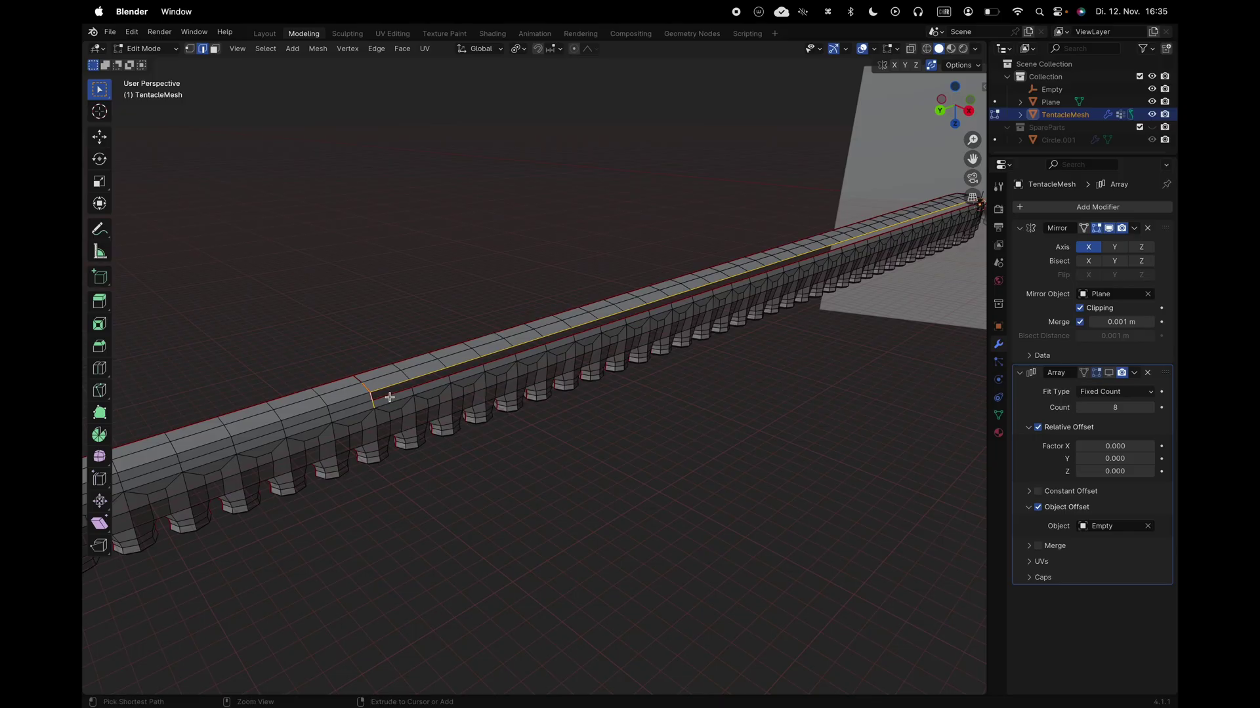
Align the view to the bottom orthographic side and set the transform pivot point to the 3D Cursor
key("super+z")
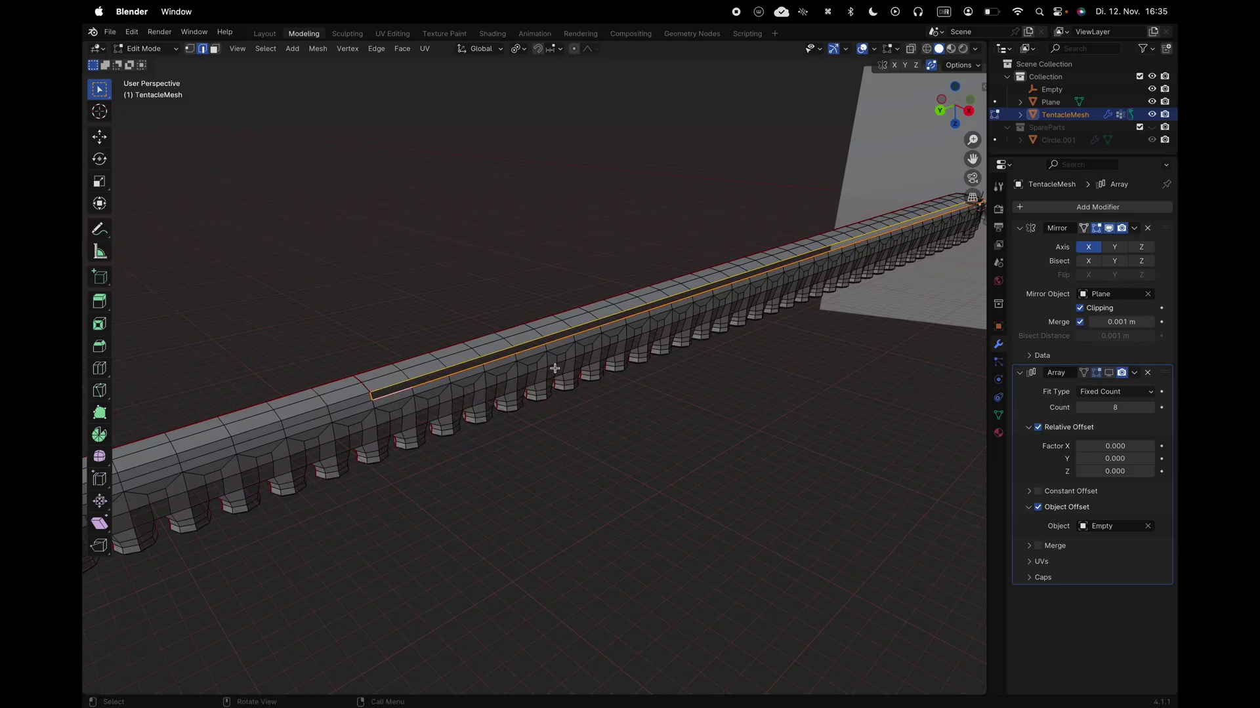
left_click(956, 86)
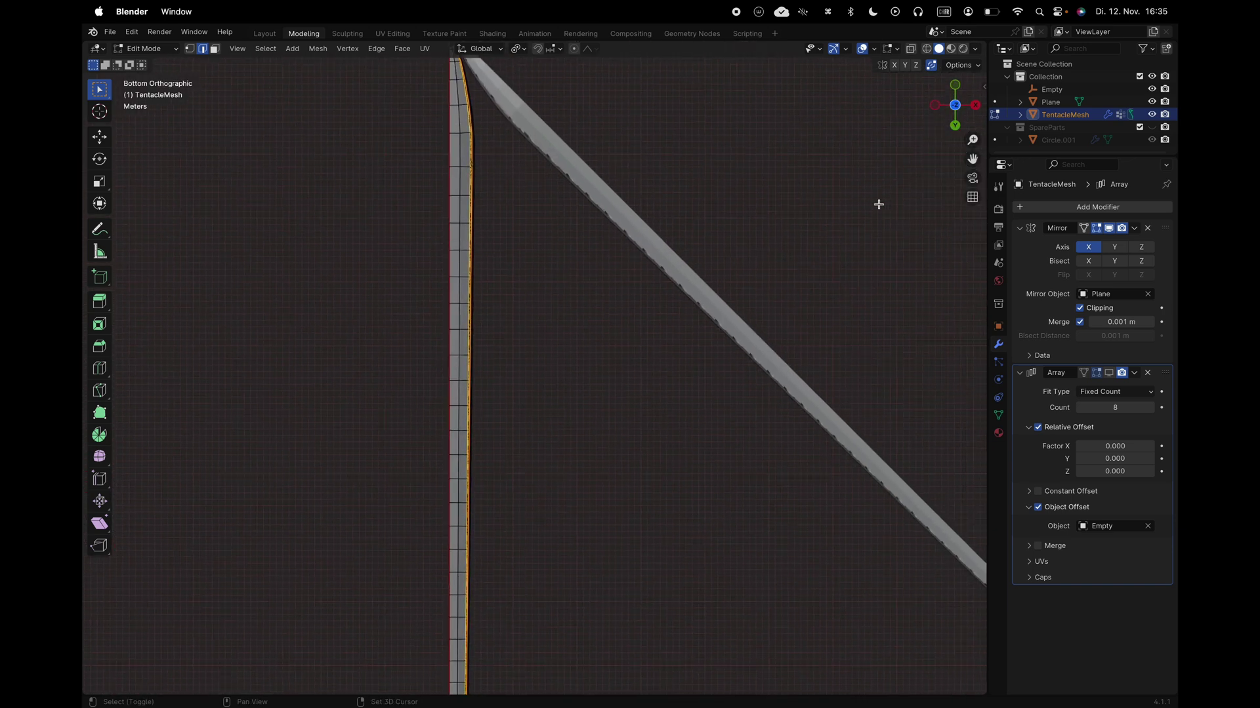
key("period")
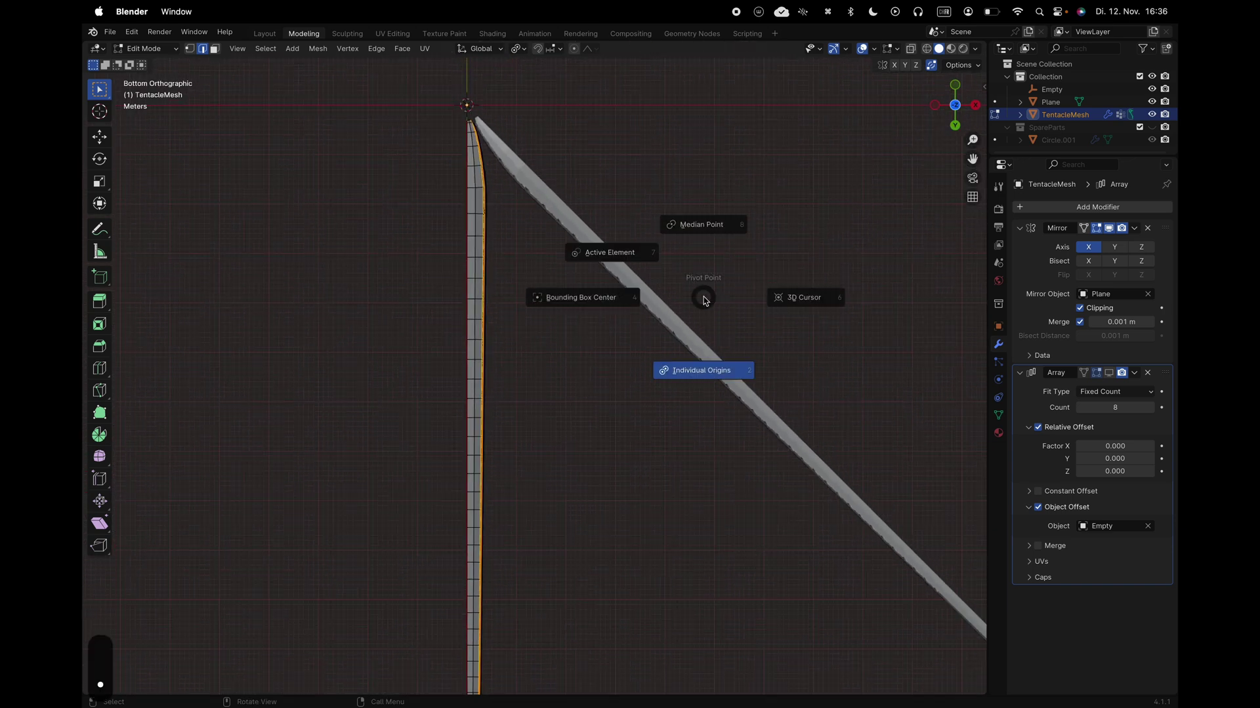
left_click(787, 297)
Extrude the selected tentacle edges in place and rotate them -51.1° about global Z to the mirror plane to form the web
key("e")
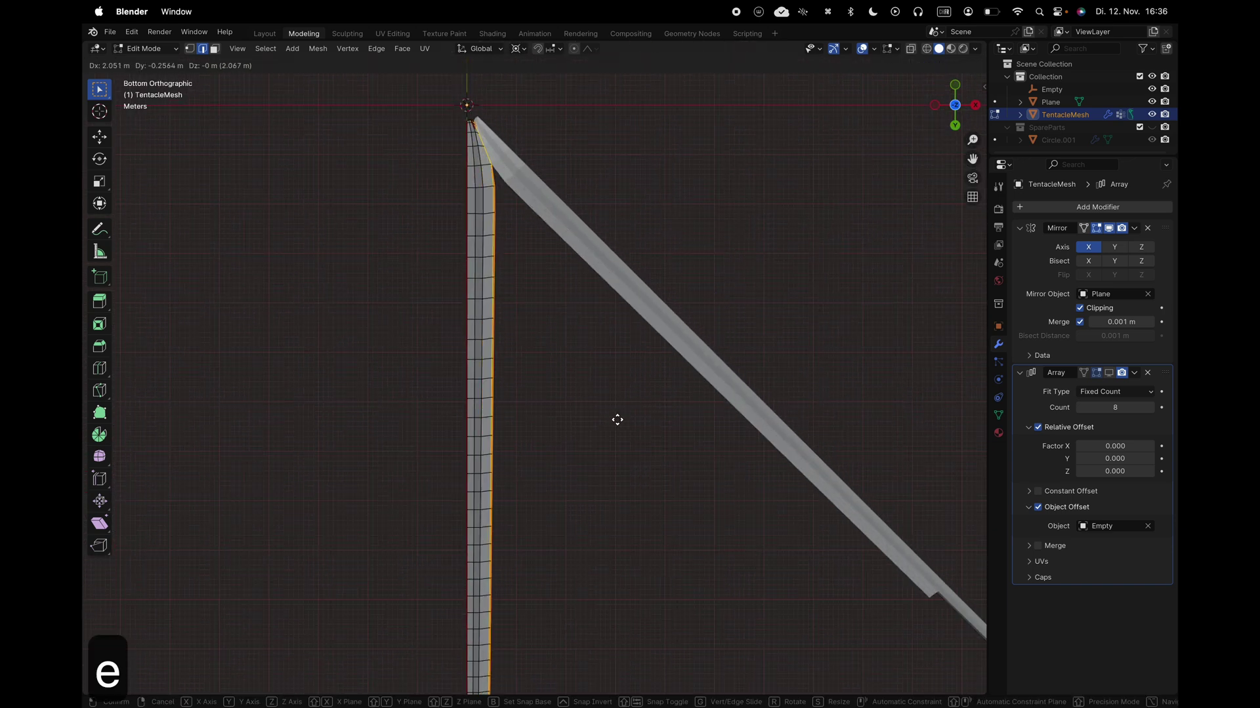
key("Escape")
scroll(611, 422, "up", 2)
scroll(613, 423, "down", 3)
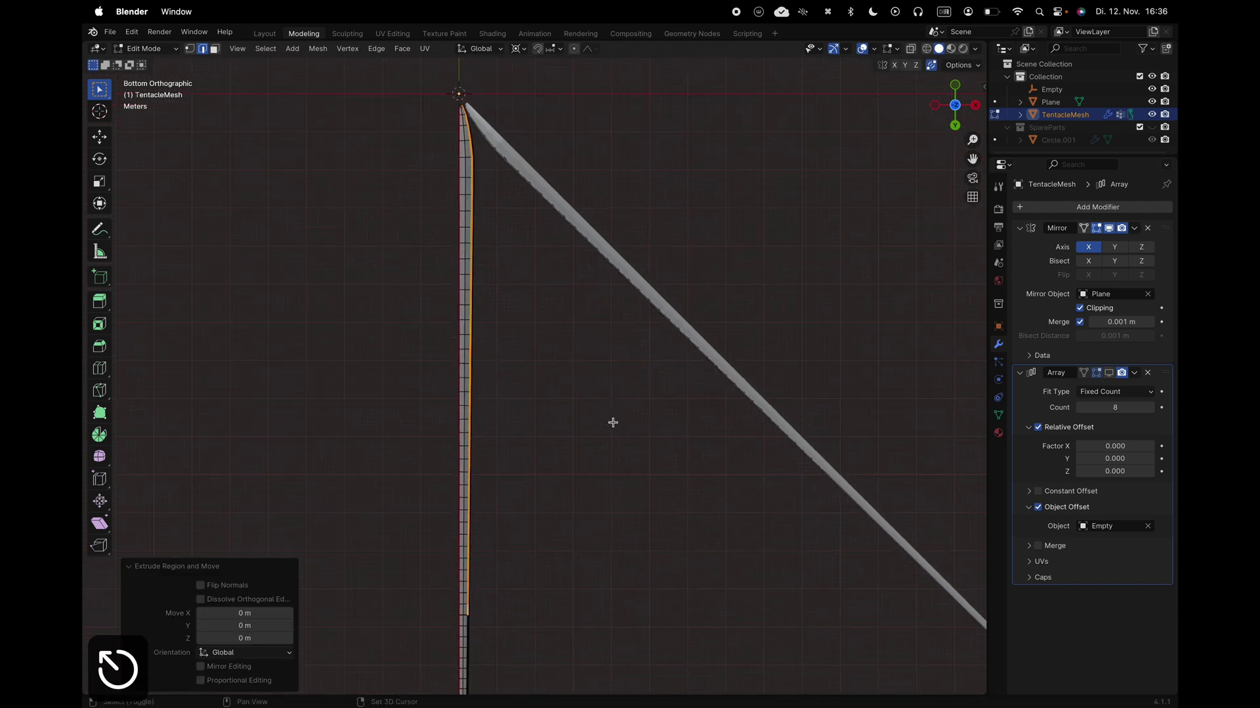
key("r")
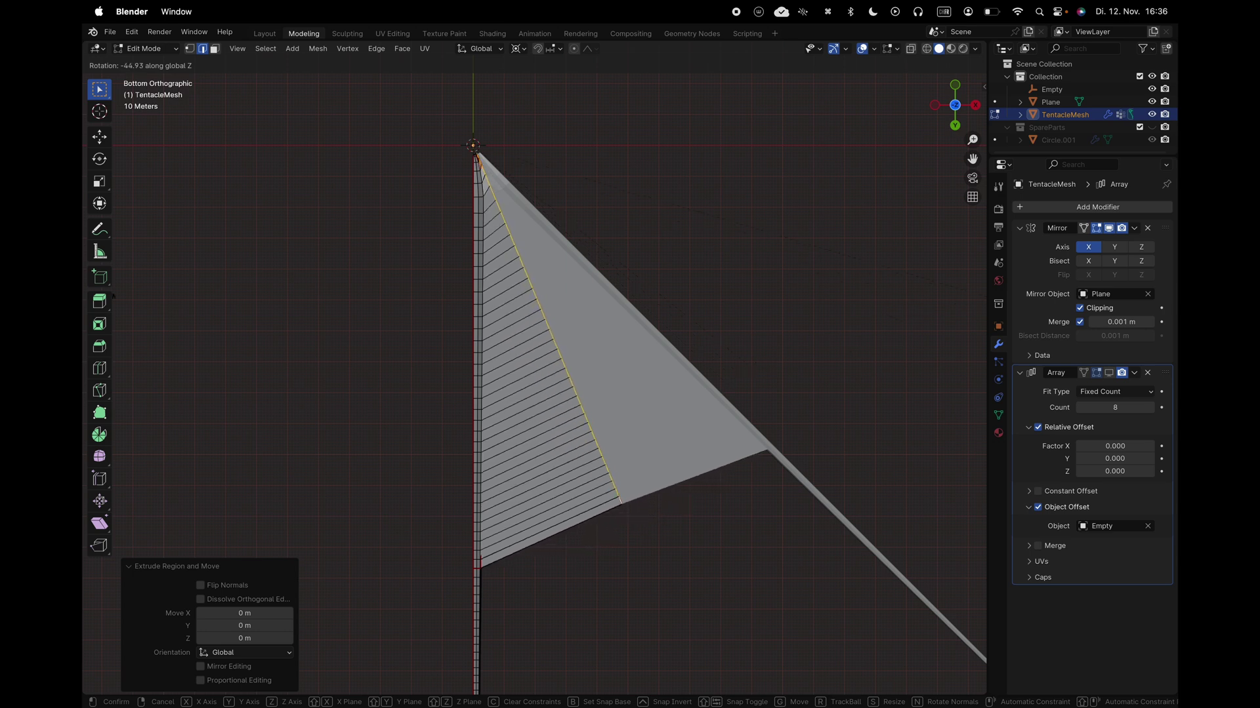
left_click(258, 269)
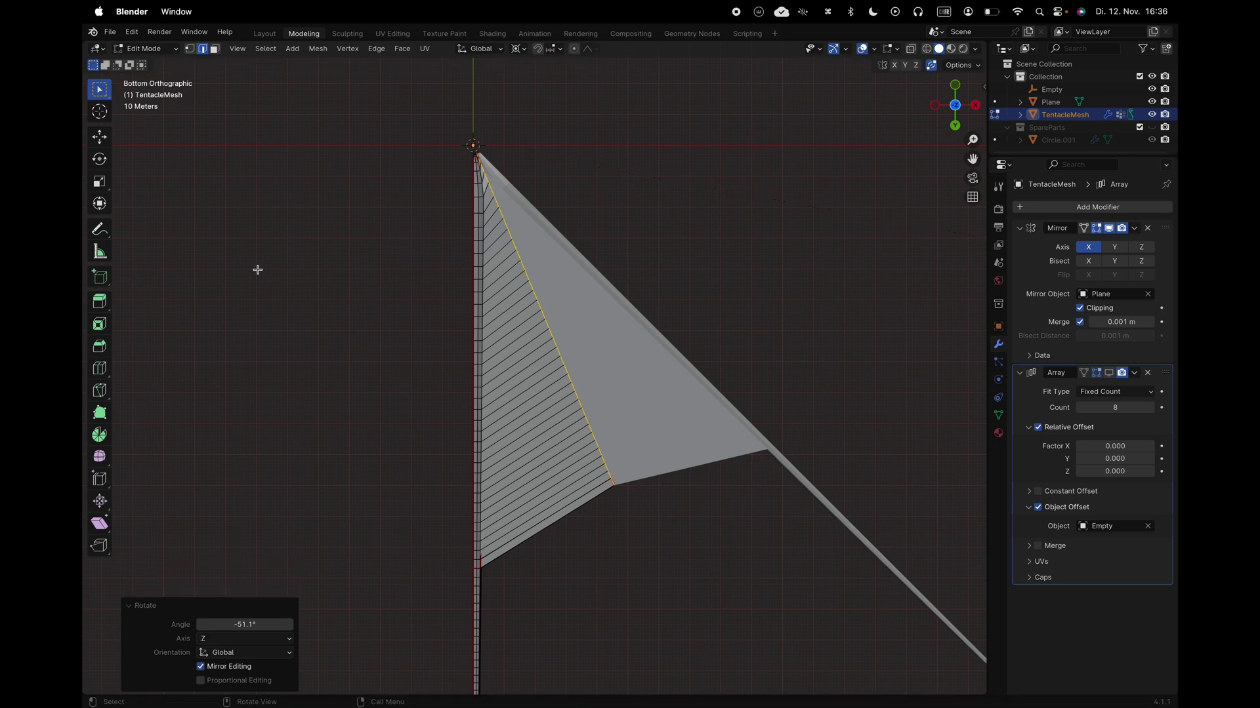
Turn on the Array modifier's viewport display, deselect the mesh and inspect the umbrella web between the tentacles
left_click(1109, 374)
scroll(791, 367, "down", 4)
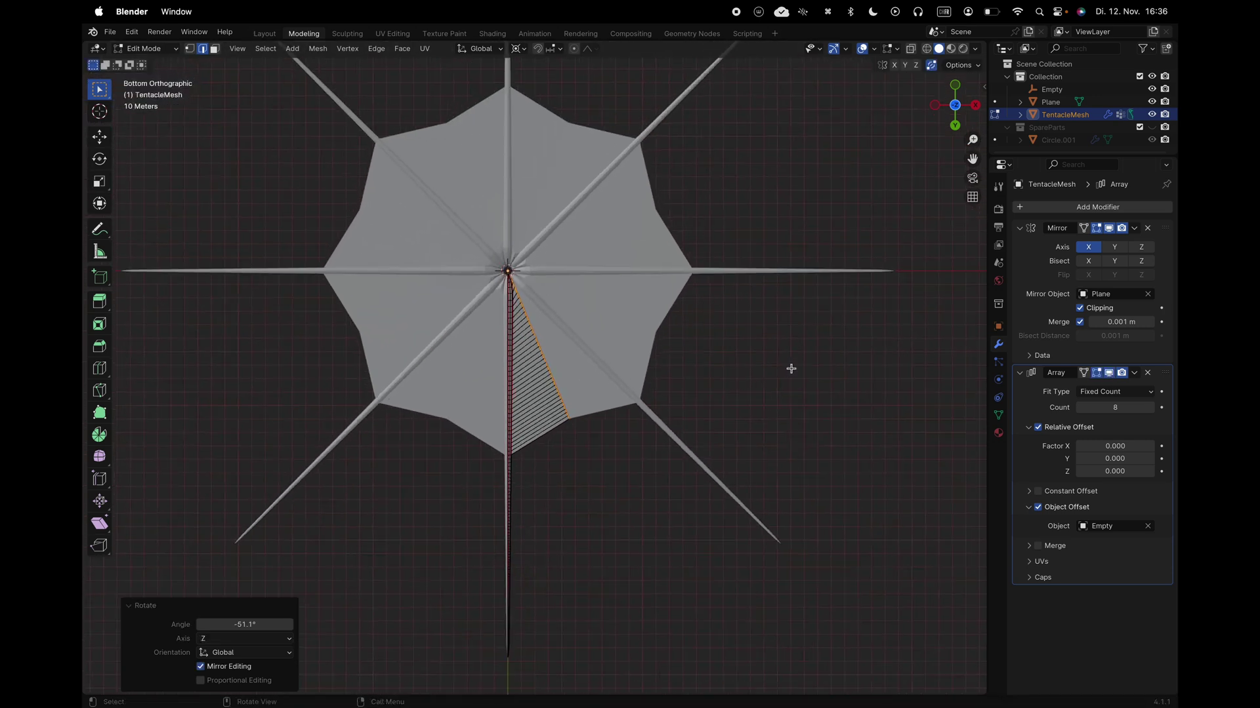
key("a")
key("a")
scroll(791, 369, "up", 3, "shift")
scroll(790, 368, "down", 8)
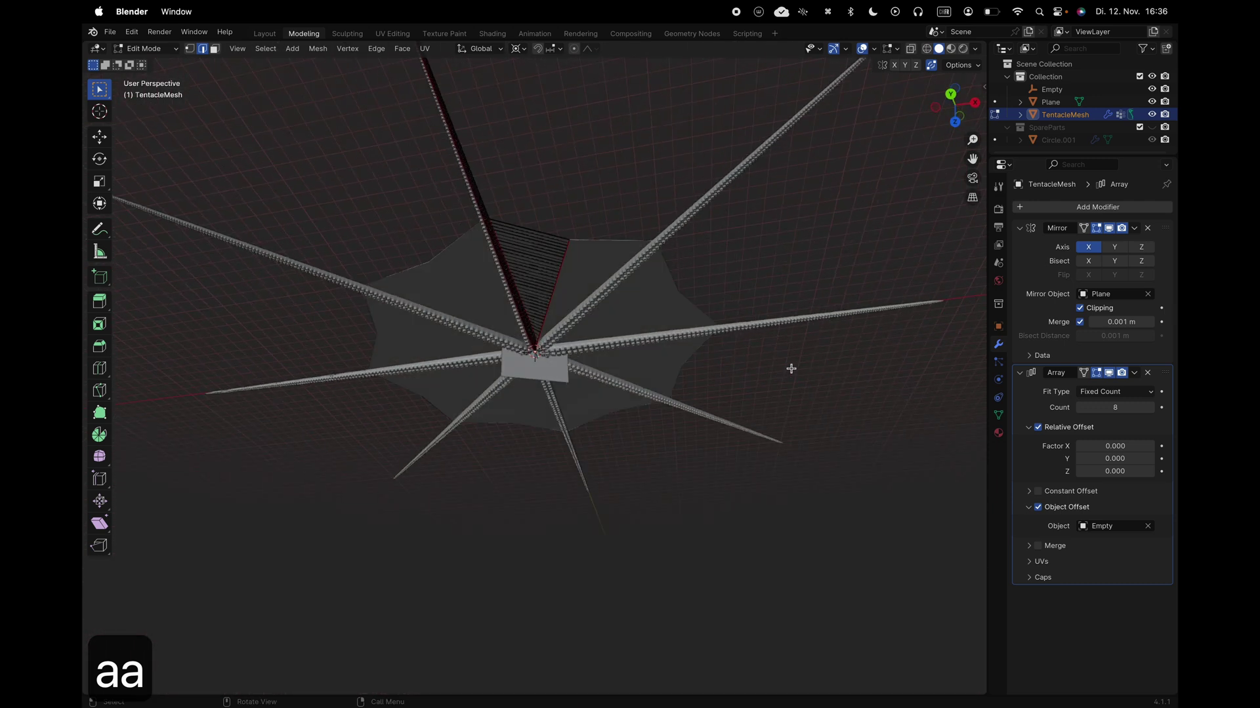
scroll(790, 368, "up", 6)
scroll(792, 354, "down", 5)
scroll(791, 356, "up", 5)
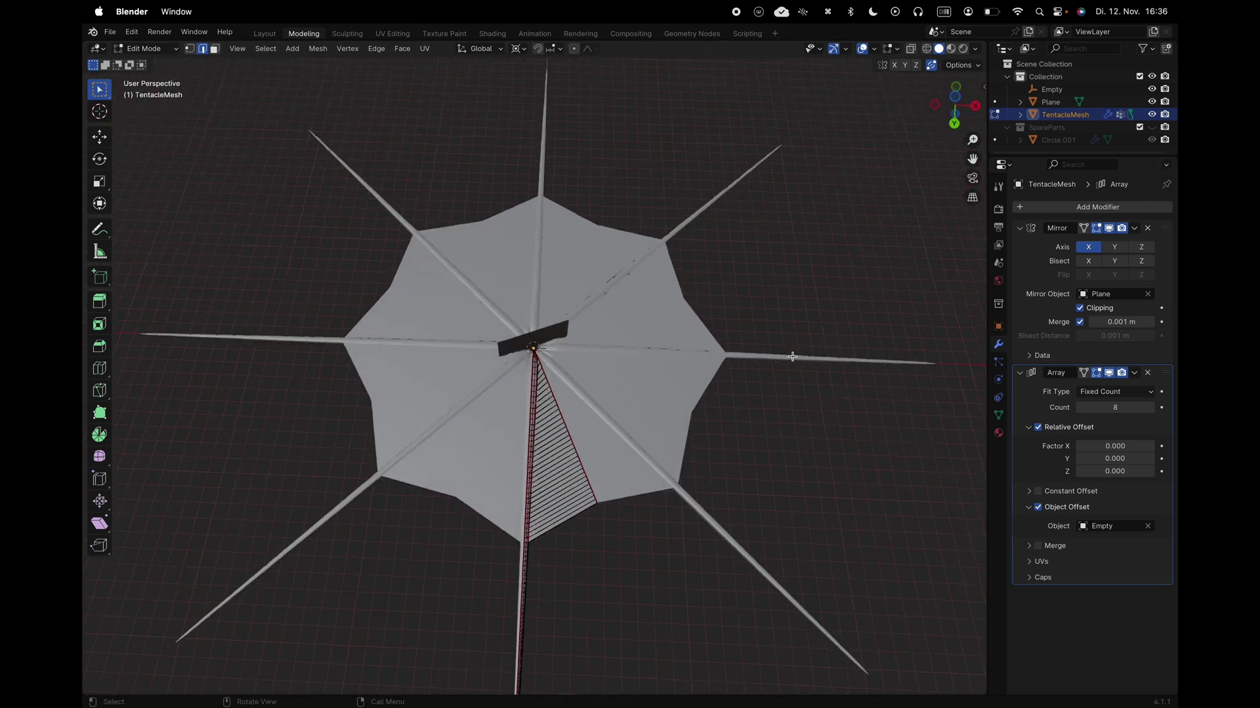
scroll(638, 416, "up", 8)
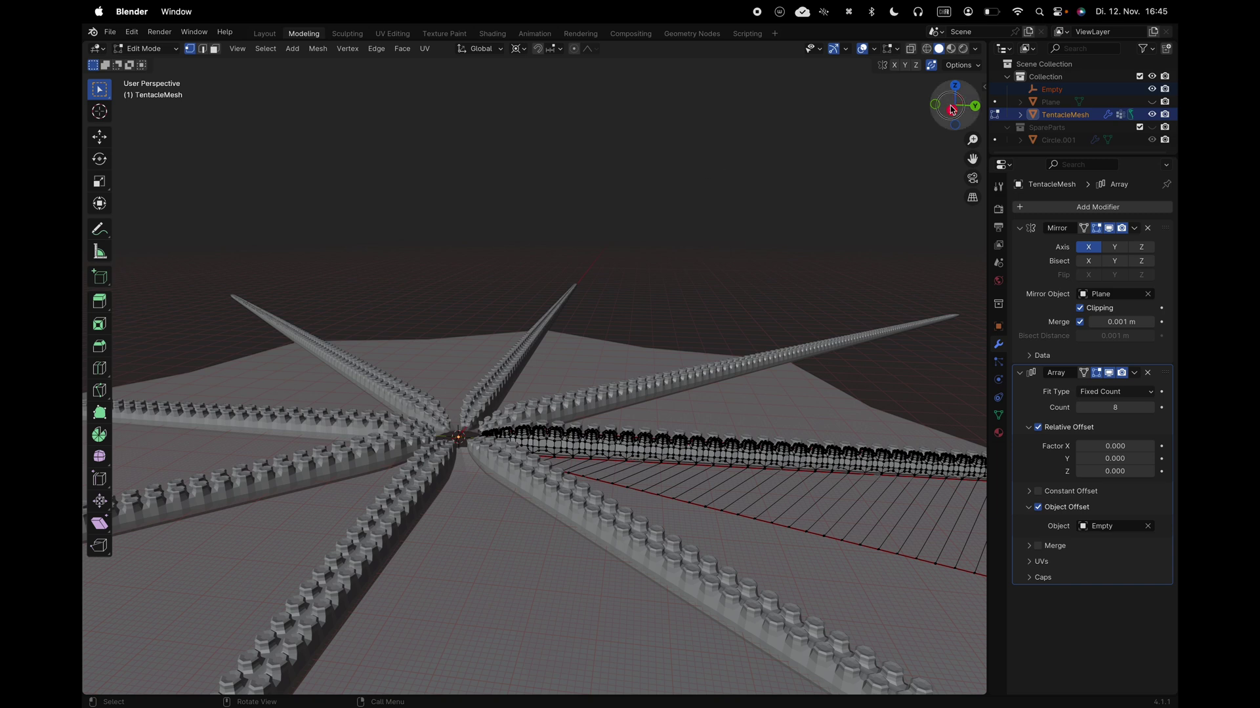
Unhide the mirror plane and rotate all objects together by 180° in Object Mode from the right orthographic view
left_click(952, 109)
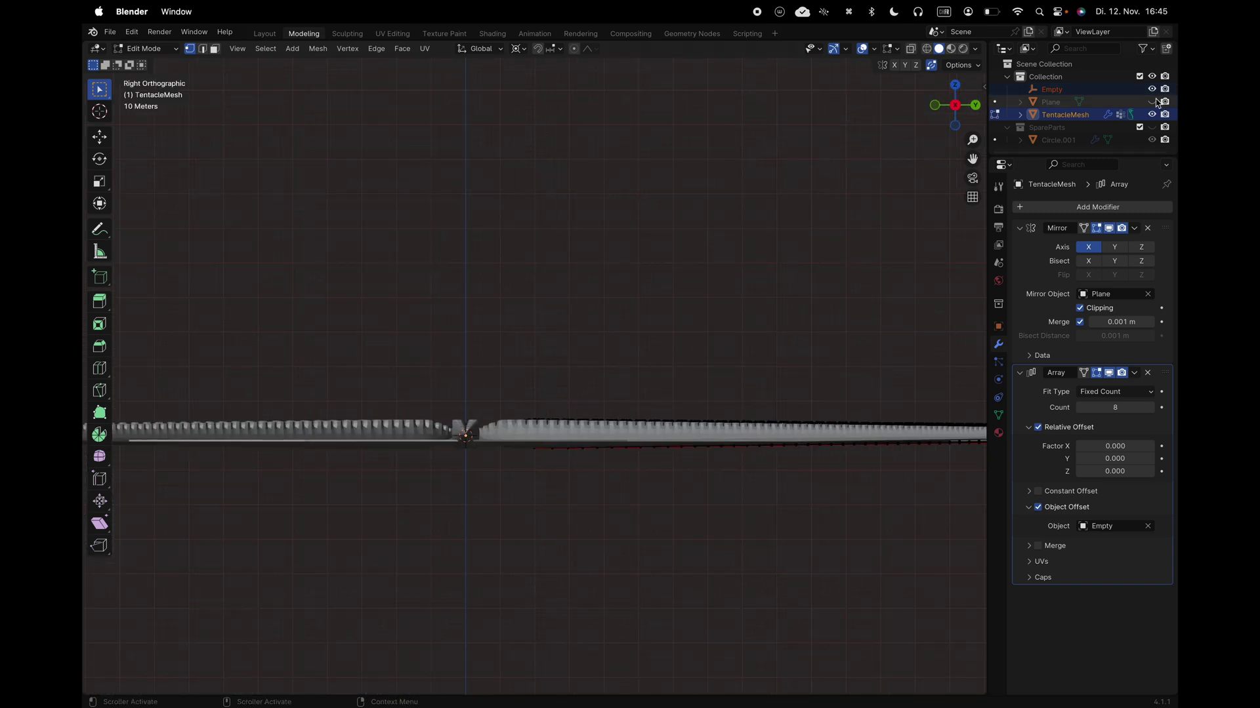
key("ctrl+Tab")
type("a")
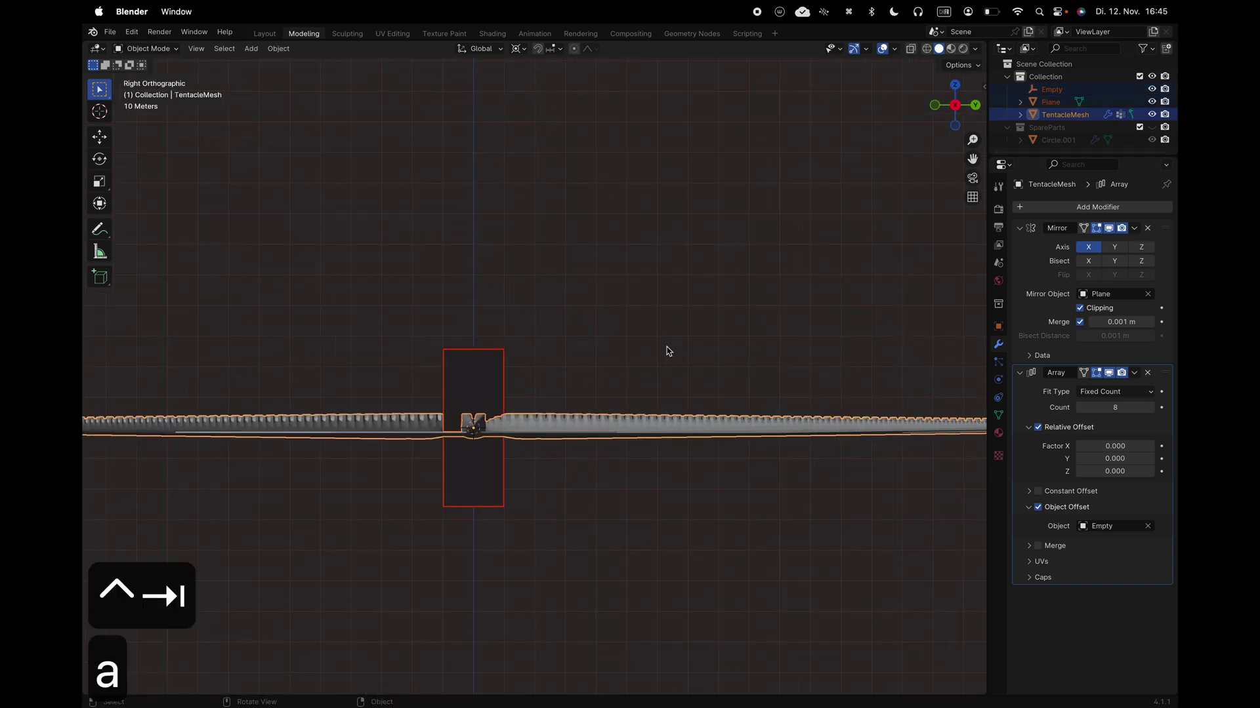
type("r180")
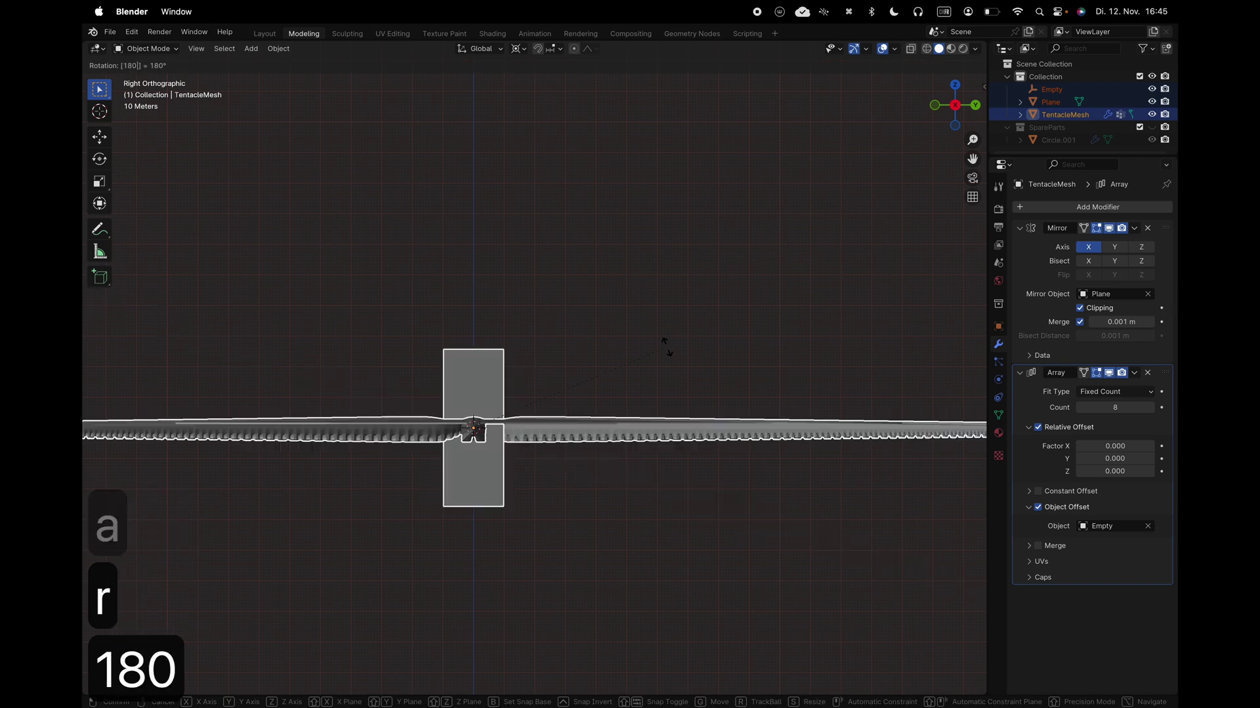
key("Return")
key("a")
key("a")
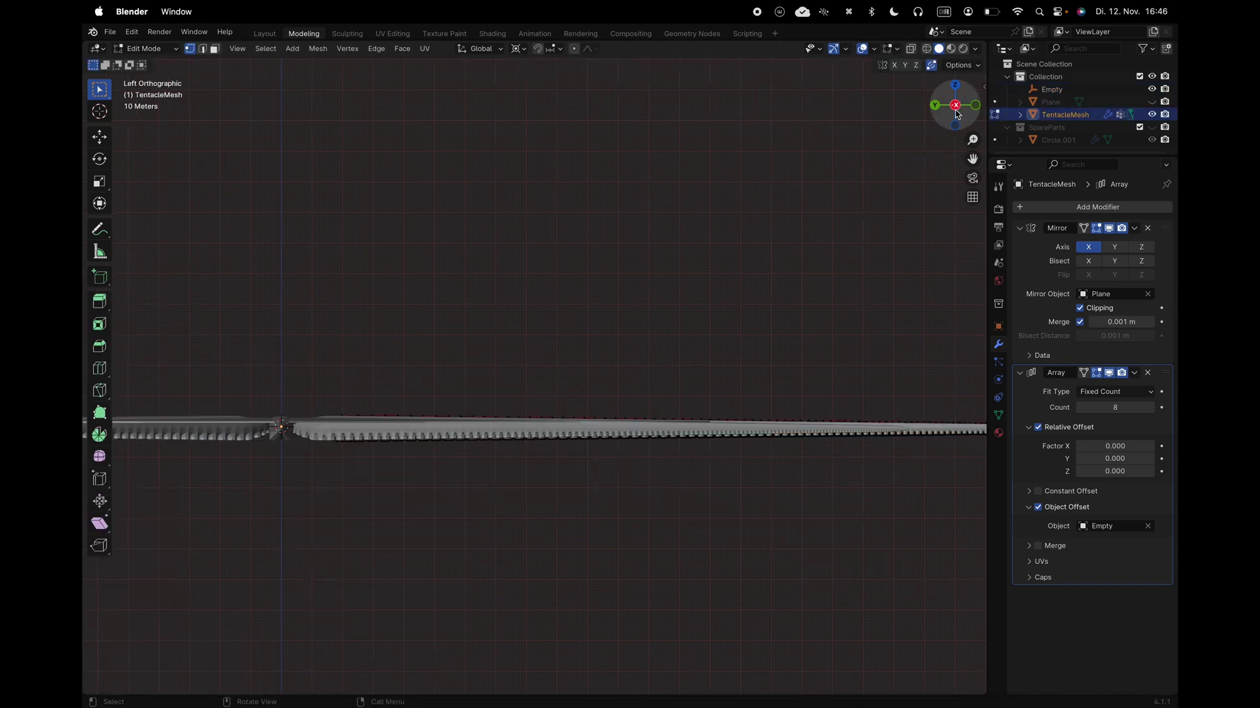
Select the whole tentacle mesh and rotate it downward about the 3D Cursor in the left orthographic view
scroll(737, 316, "left", 1, "shift")
scroll(737, 316, "left", 1)
key("a")
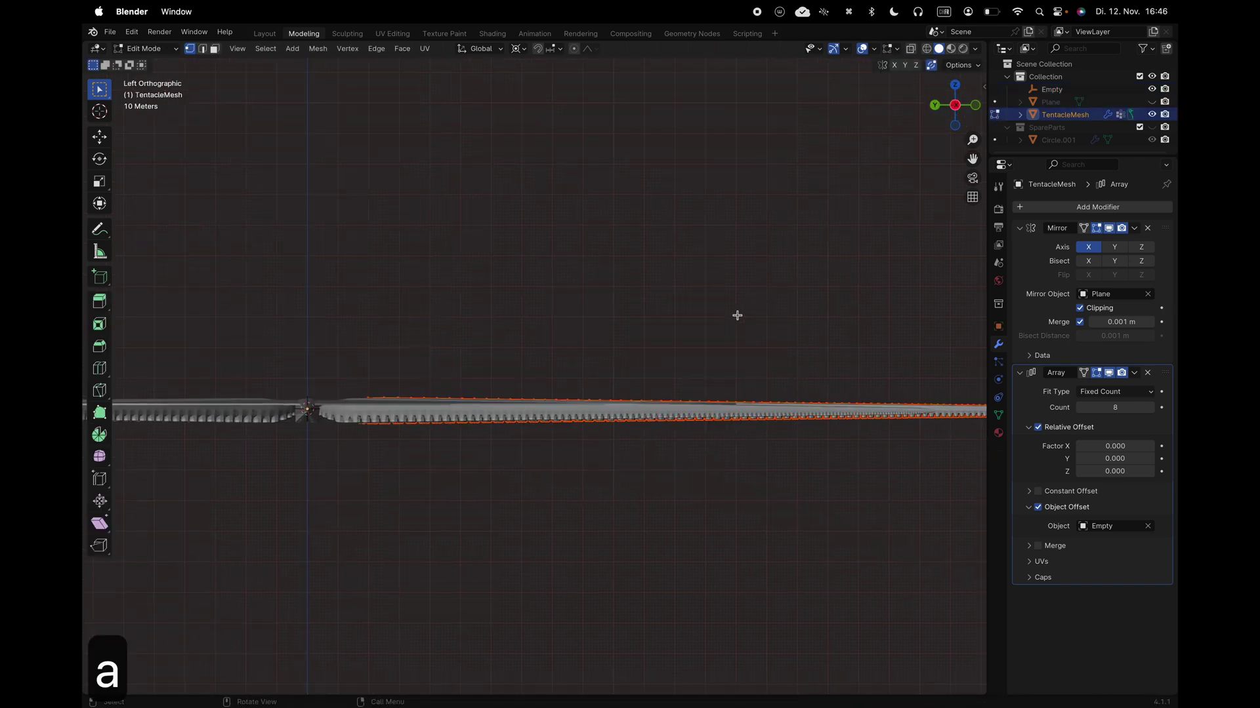
key("period")
left_click(806, 273)
key("r")
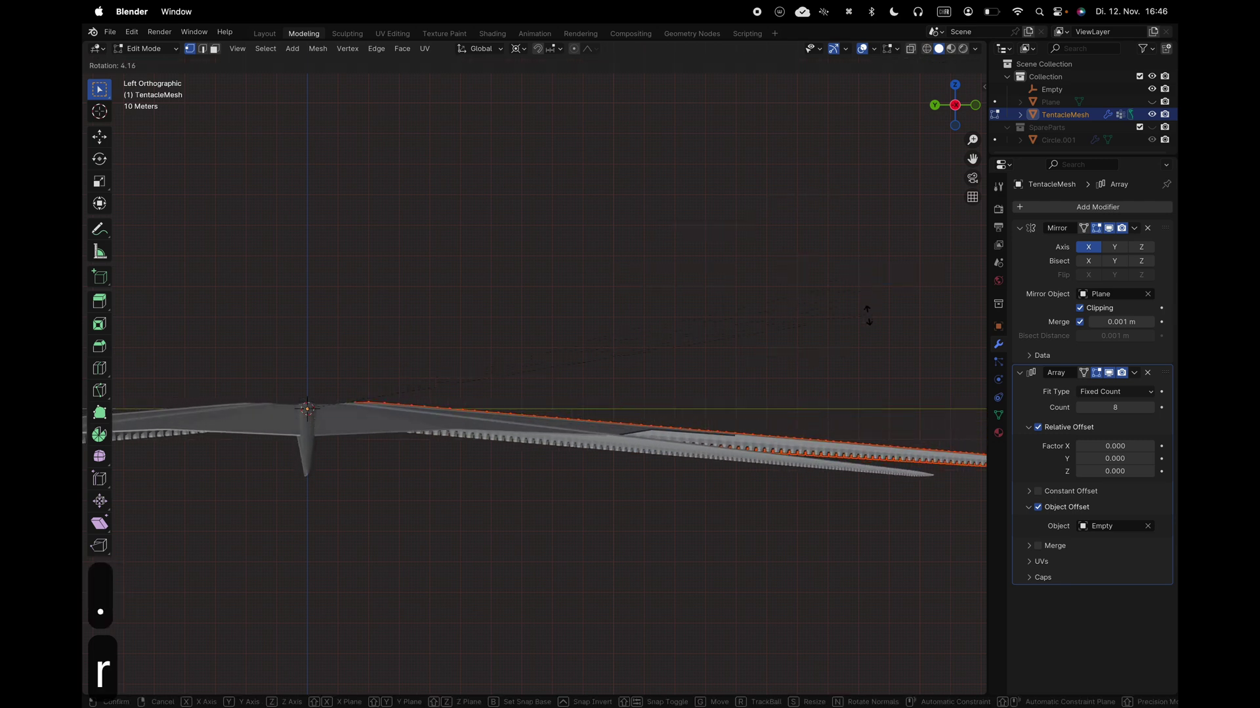